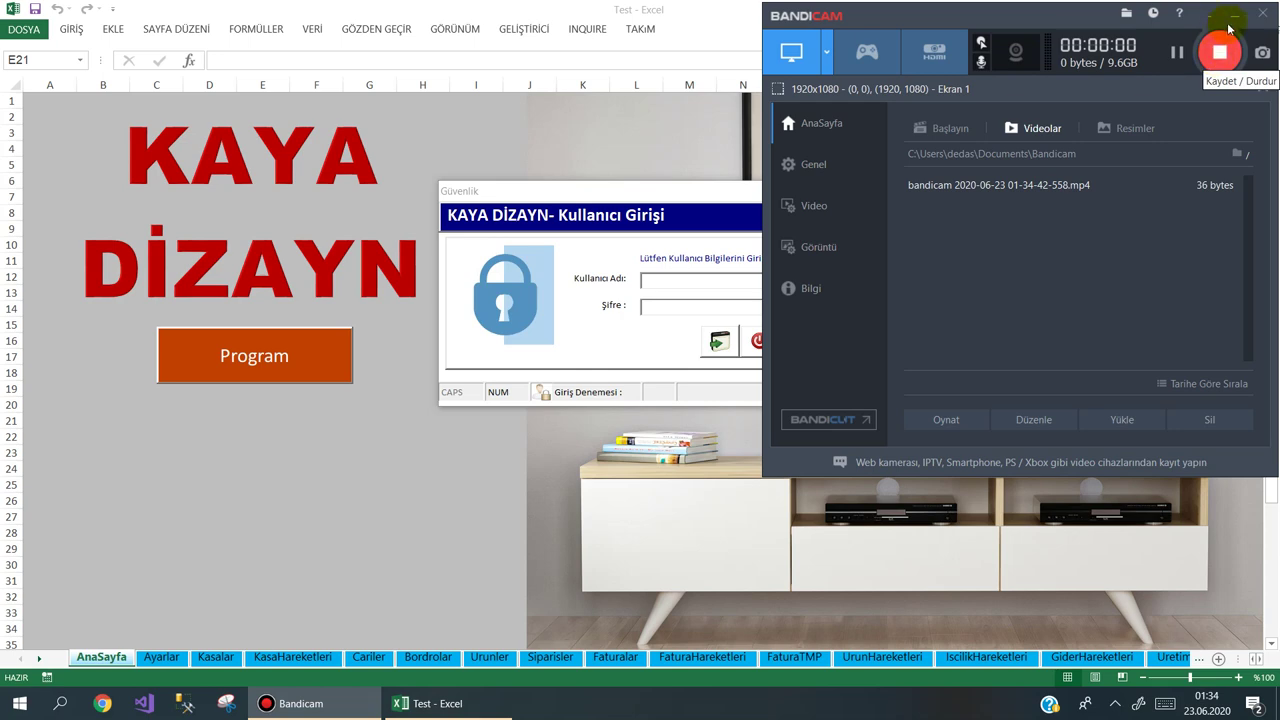
Step: Log into the Kaya Dizayn app with the user name and password
{"action": "left_click", "coordinate": [1211, 14]}
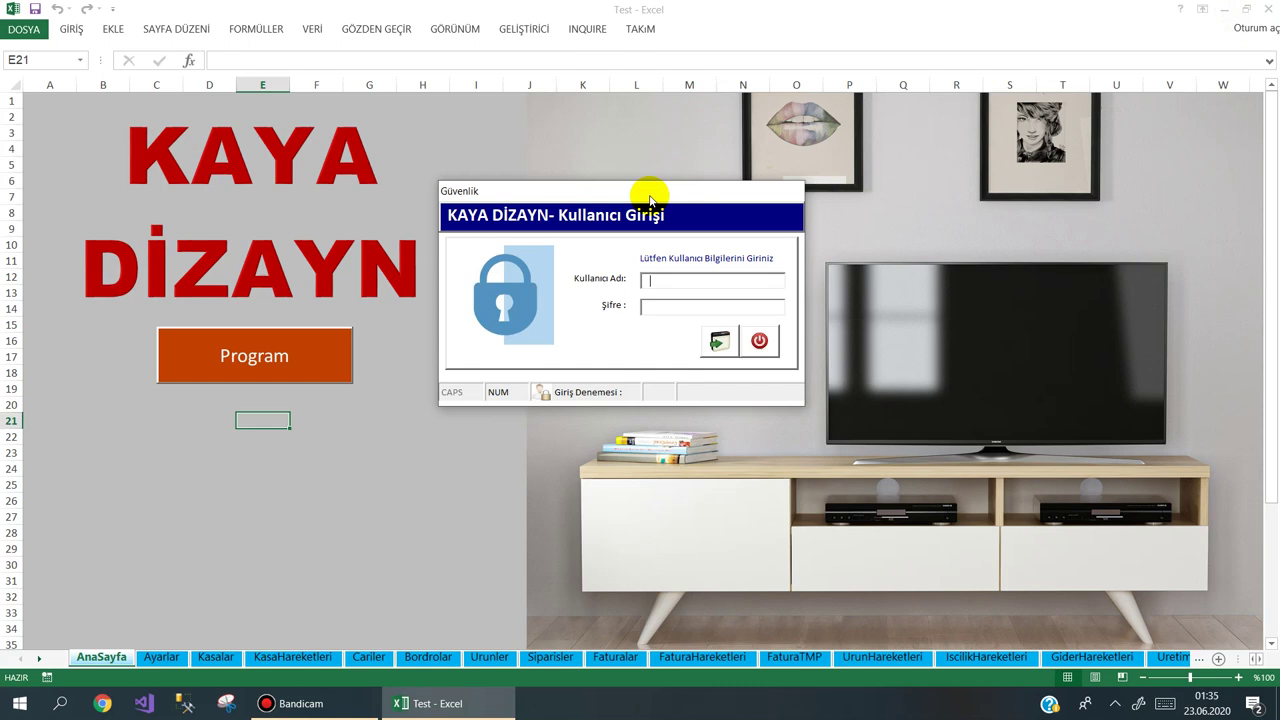
{"action": "type", "text": "k"}
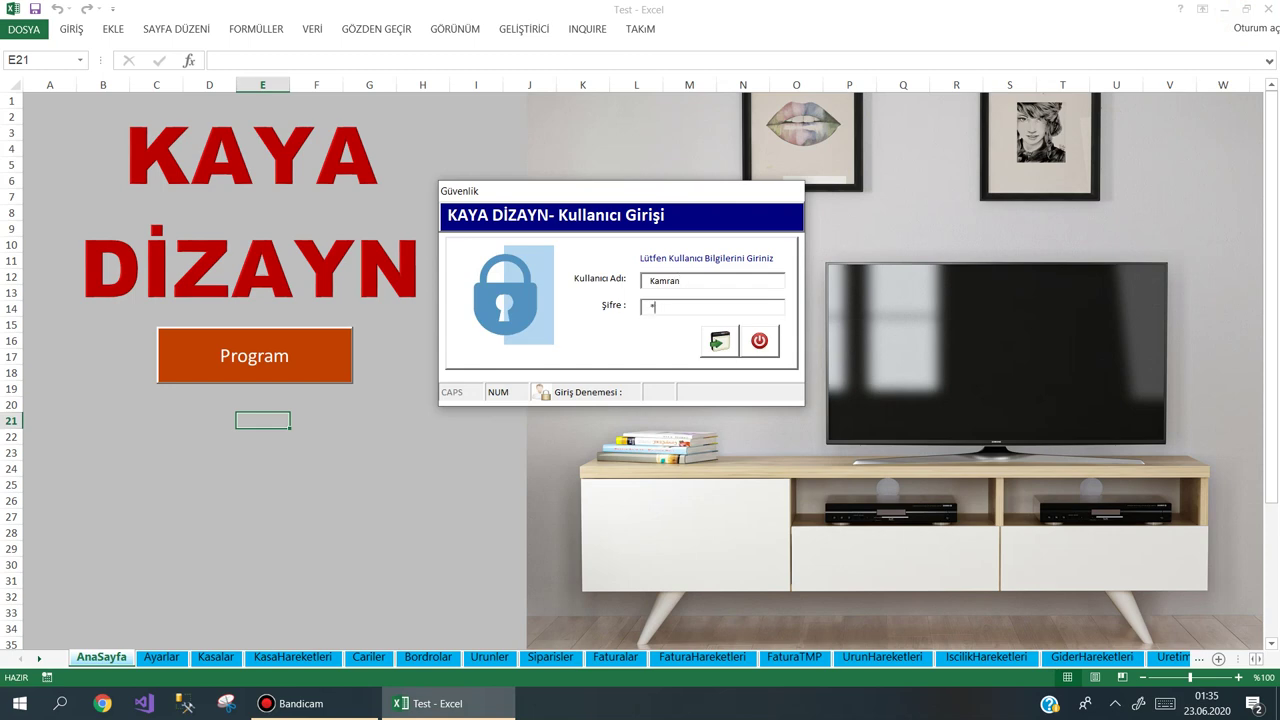
{"action": "type", "text": "4"}
{"action": "key", "text": "Return"}
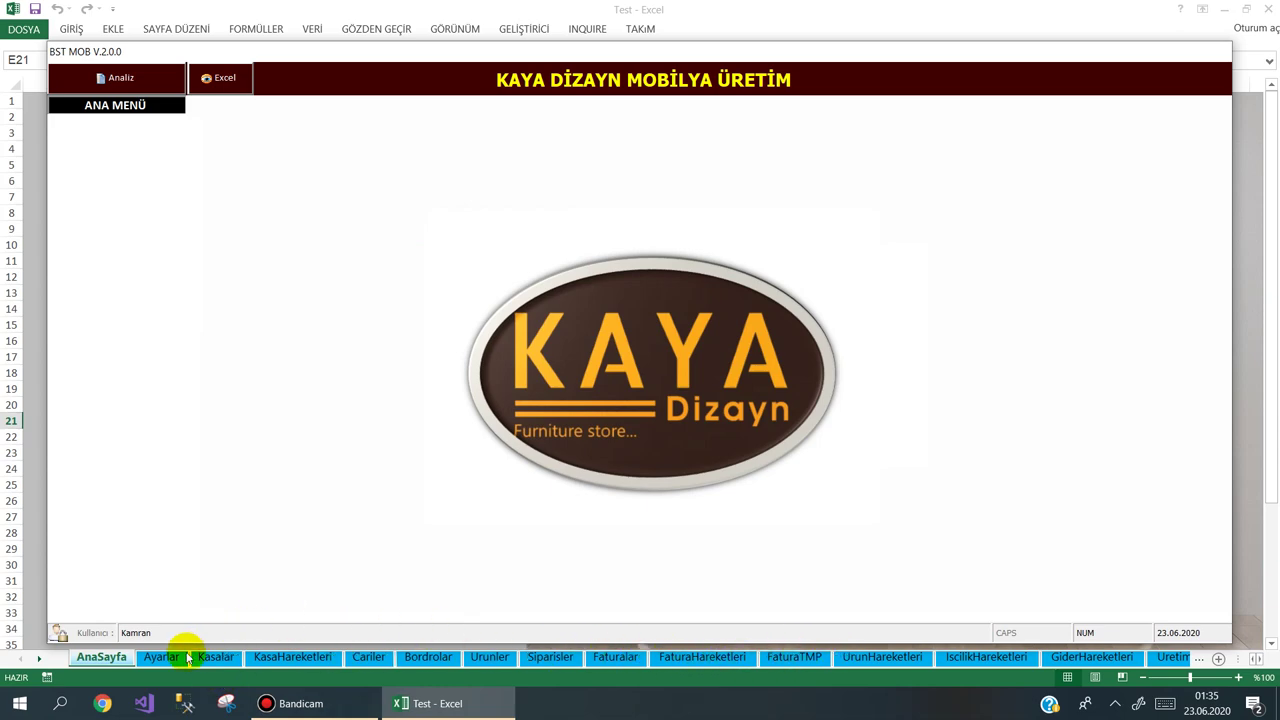
{"action": "left_click", "coordinate": [88, 597]}
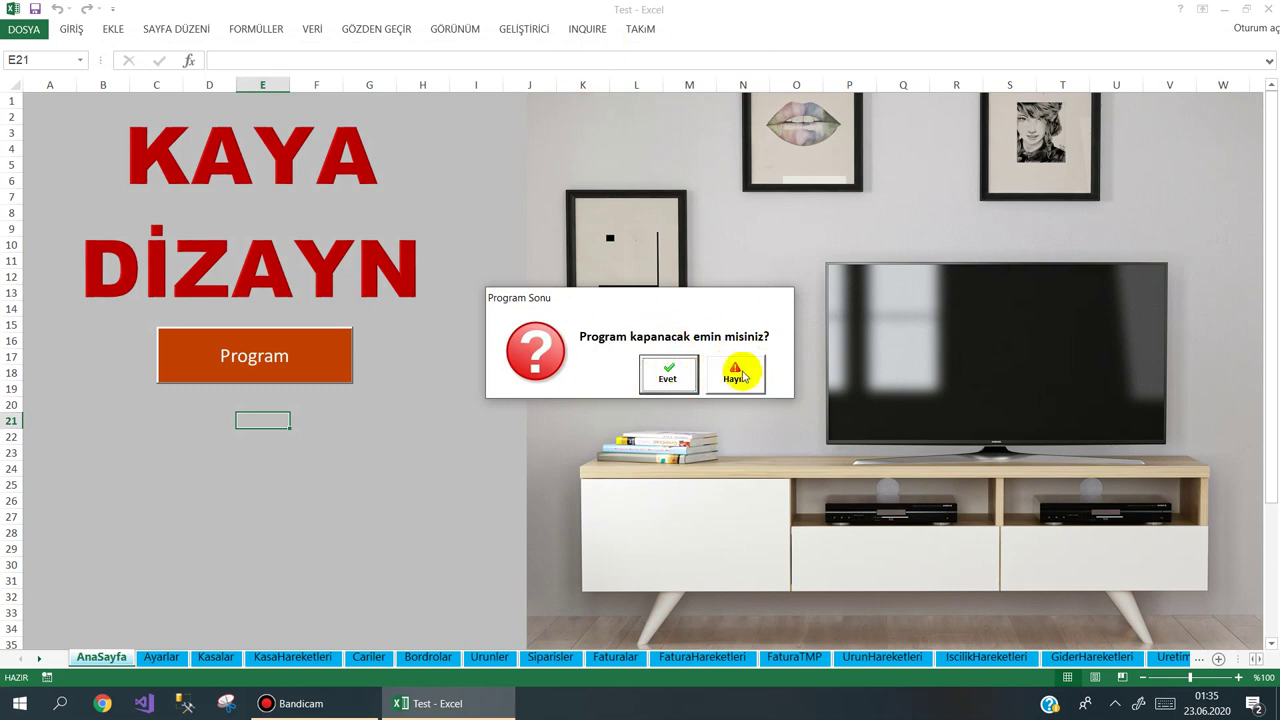
{"action": "left_click", "coordinate": [744, 376]}
{"action": "left_click", "coordinate": [226, 80]}
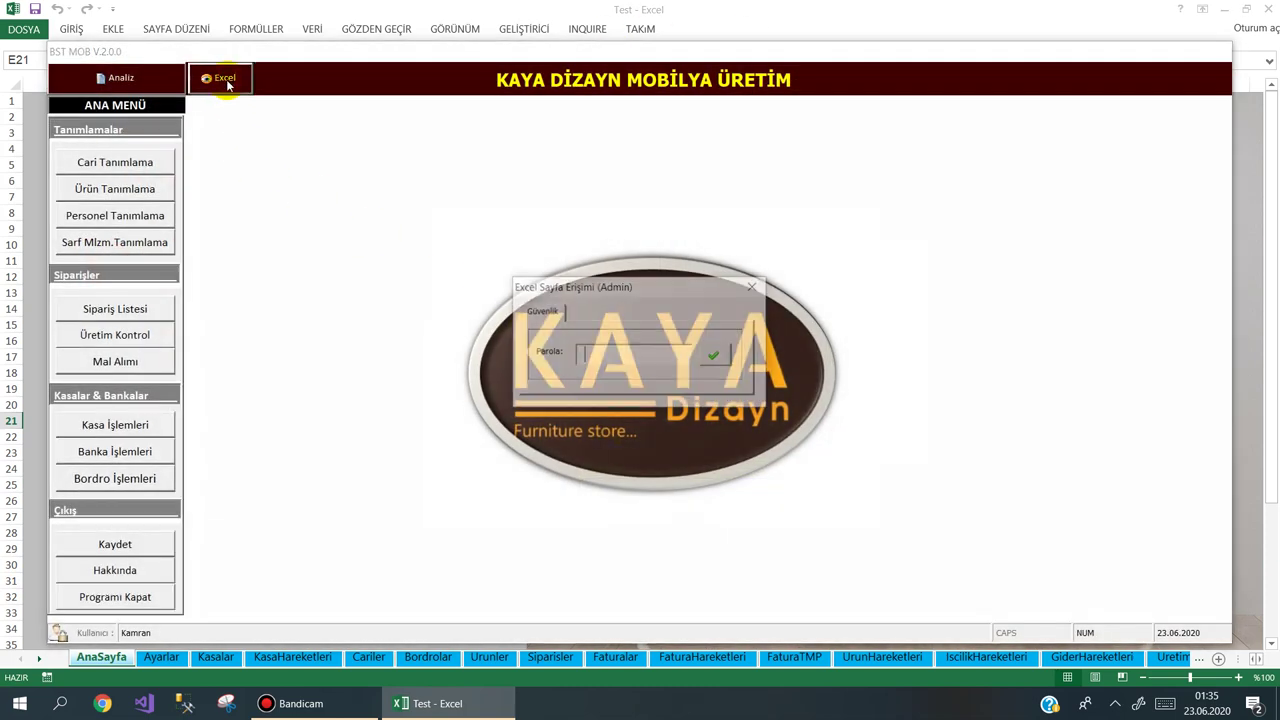
{"action": "type", "text": "*"}
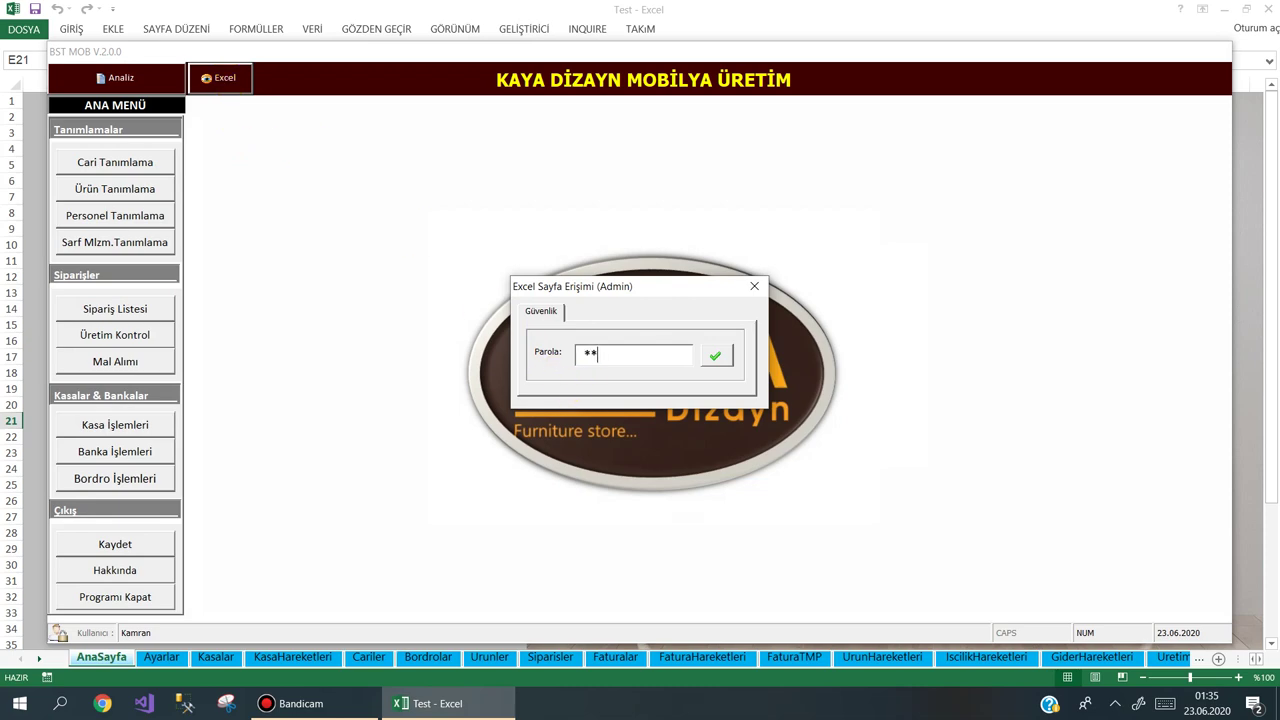
{"action": "left_click", "coordinate": [716, 356]}
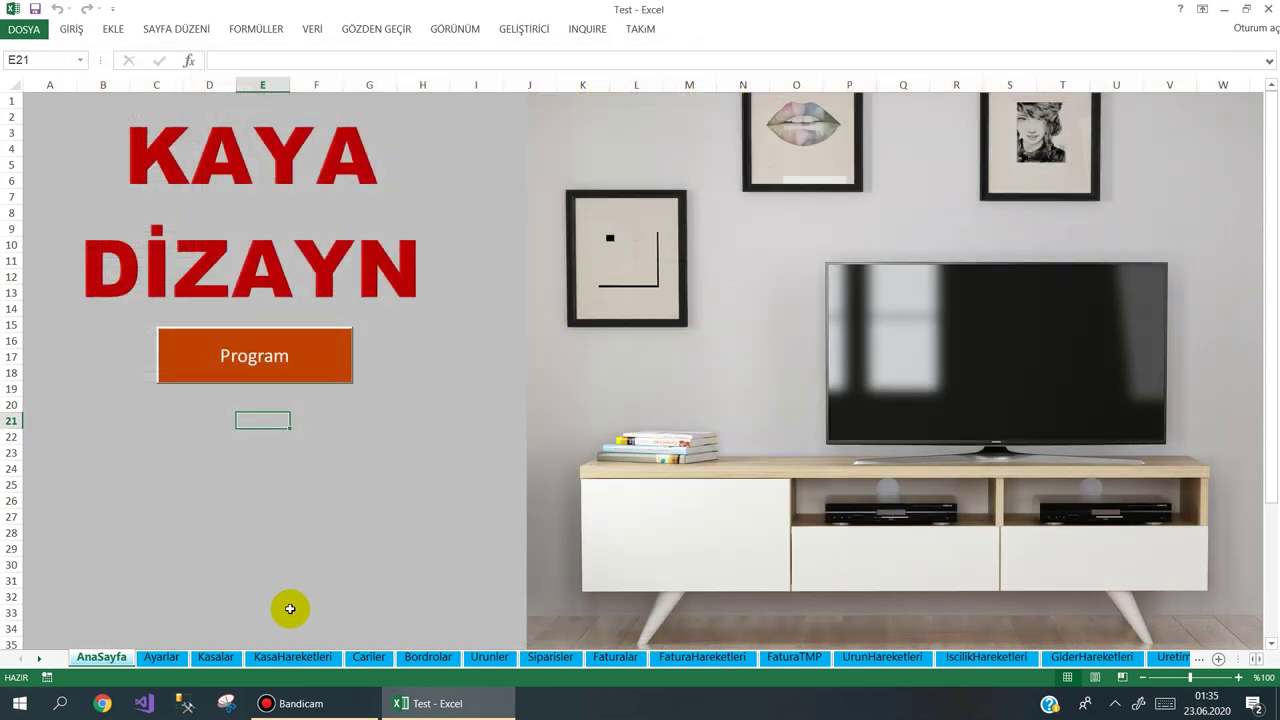
{"action": "left_click", "coordinate": [291, 658]}
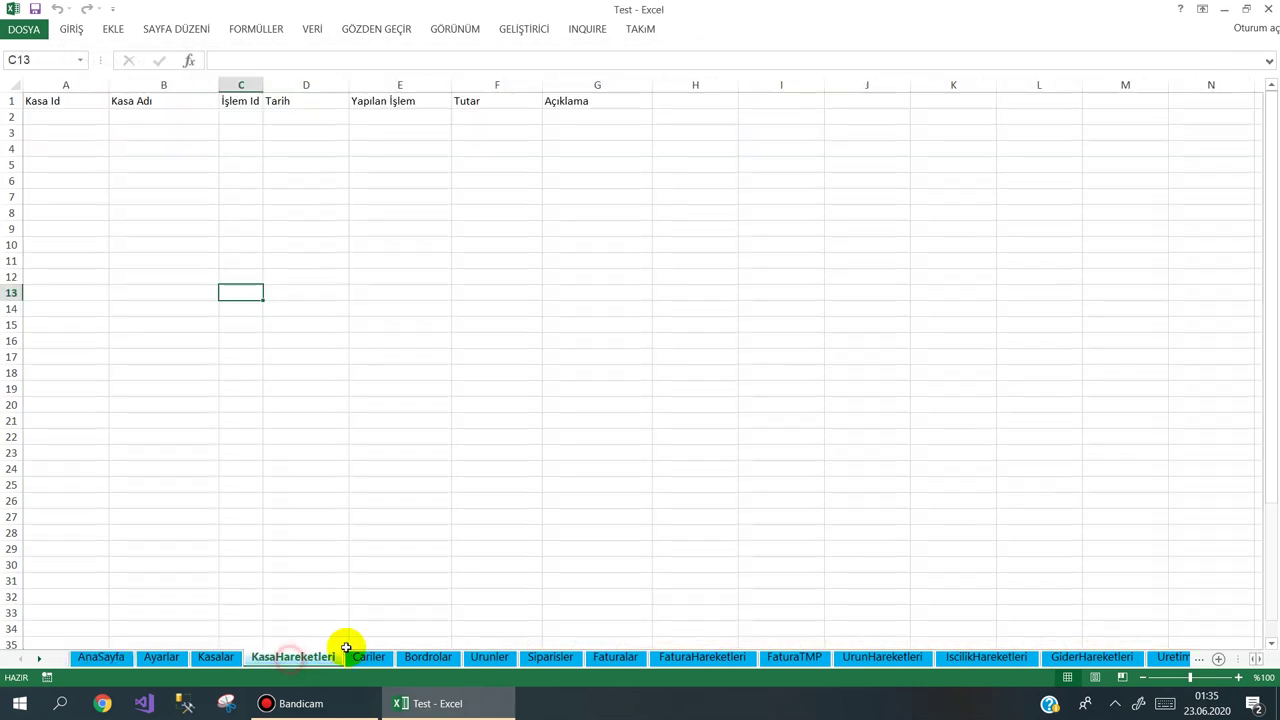
{"action": "left_click", "coordinate": [215, 655]}
{"action": "left_click", "coordinate": [101, 656]}
{"action": "left_click", "coordinate": [232, 356]}
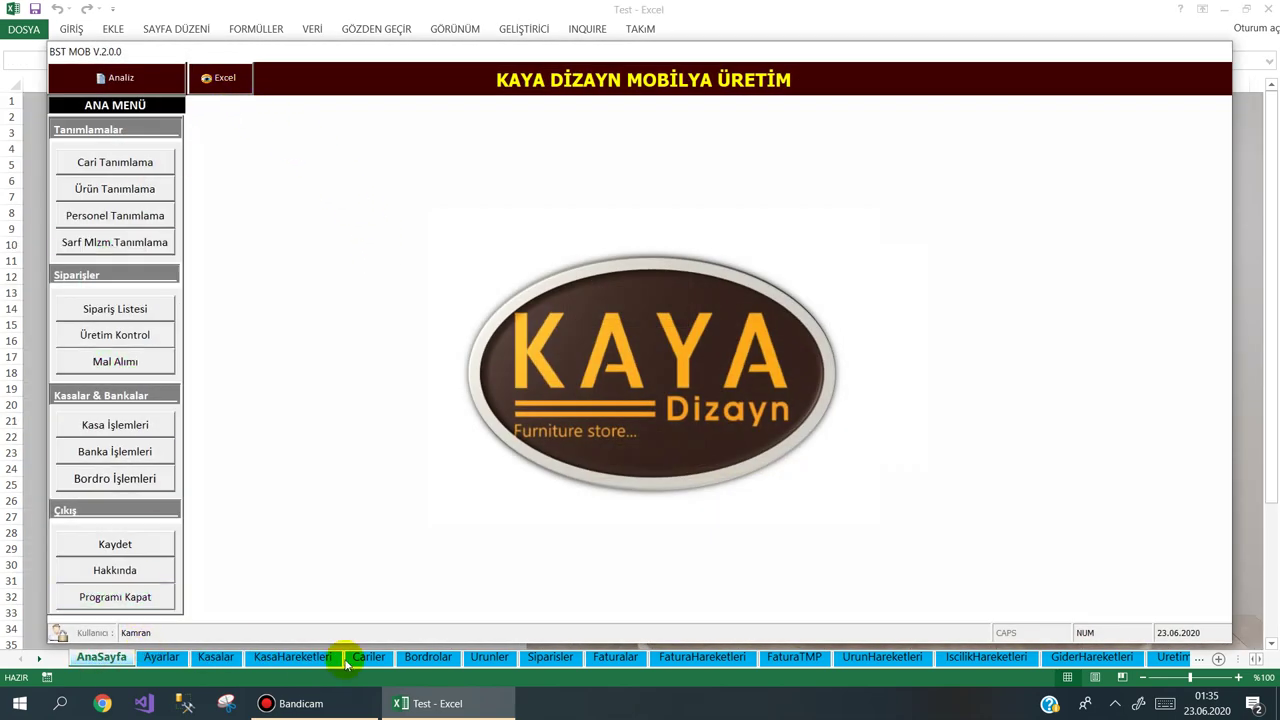
{"action": "left_click", "coordinate": [345, 658]}
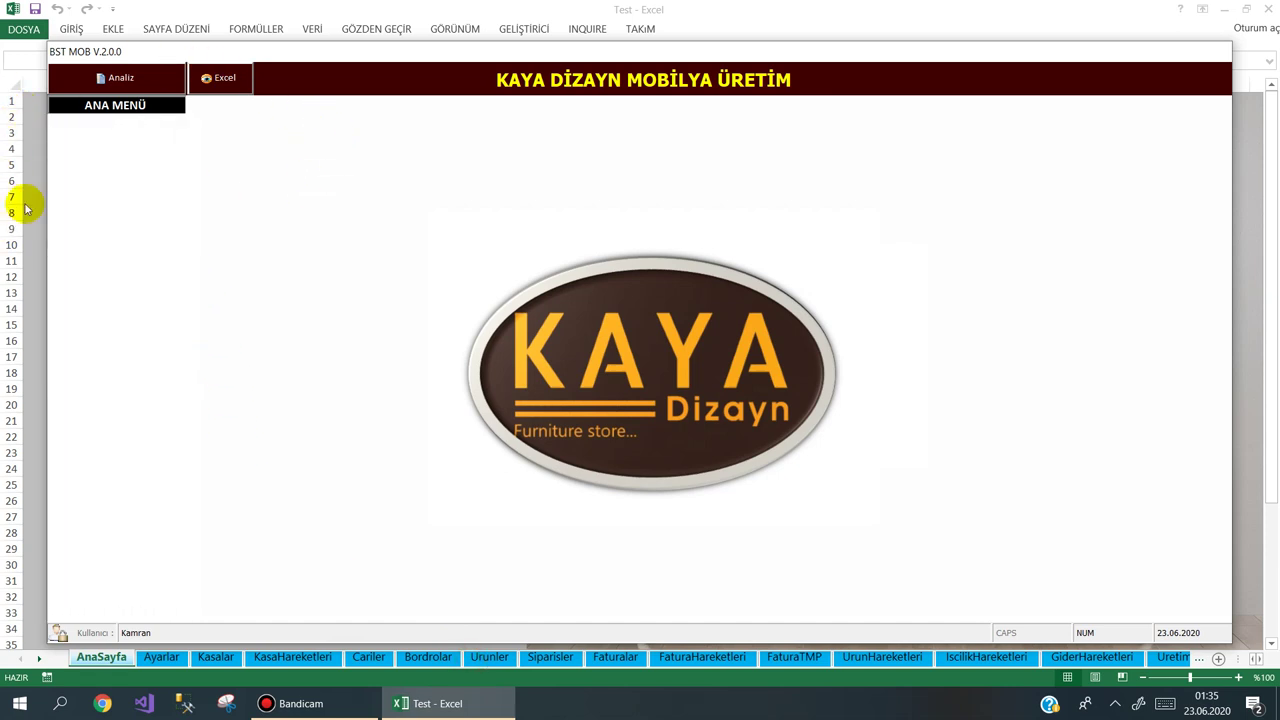
Step: Briefly view and close the customer, product, staff and consumable materials lists
{"action": "mouse_move", "coordinate": [90, 135]}
{"action": "left_click", "coordinate": [118, 164]}
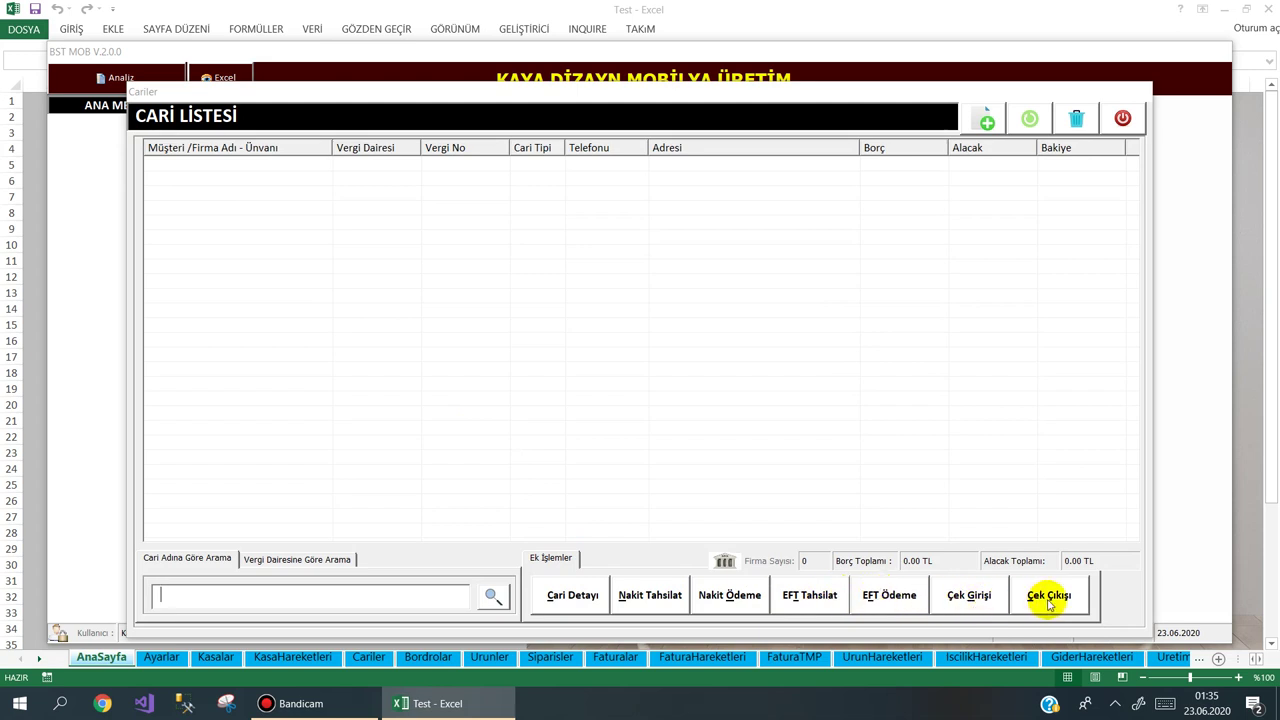
{"action": "key", "text": "Escape"}
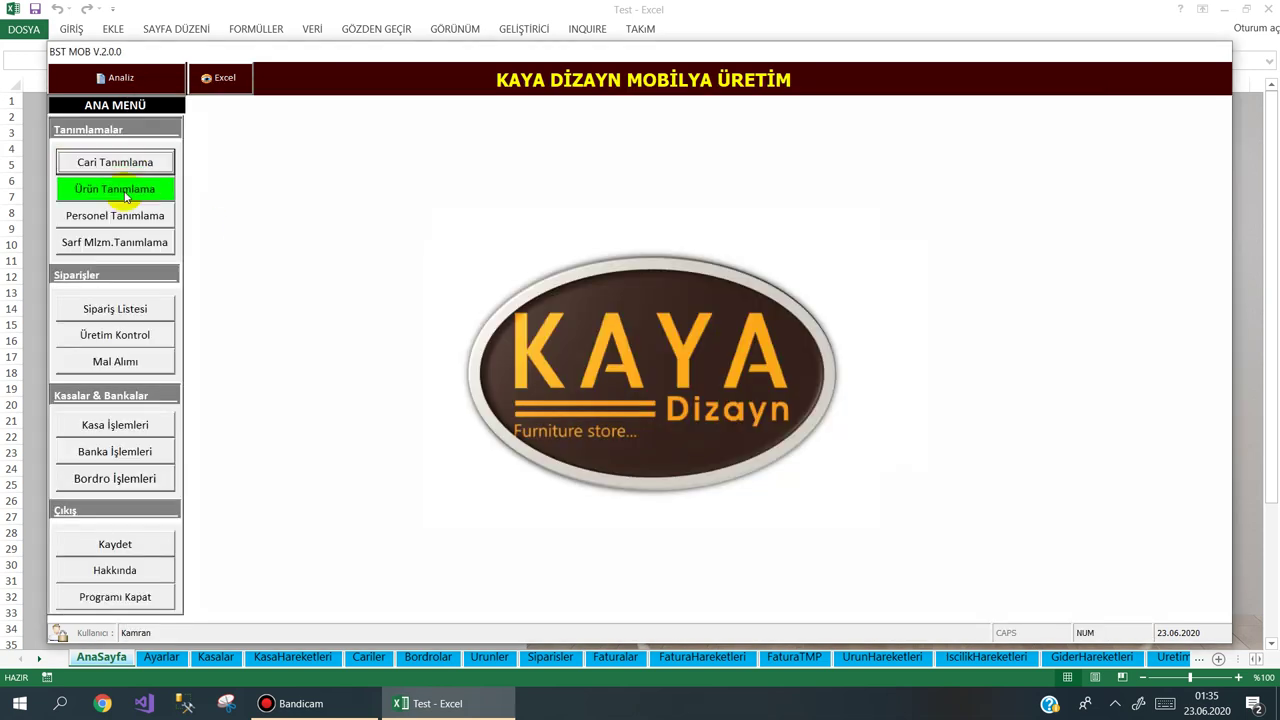
{"action": "left_click", "coordinate": [125, 197]}
{"action": "key", "text": "Escape"}
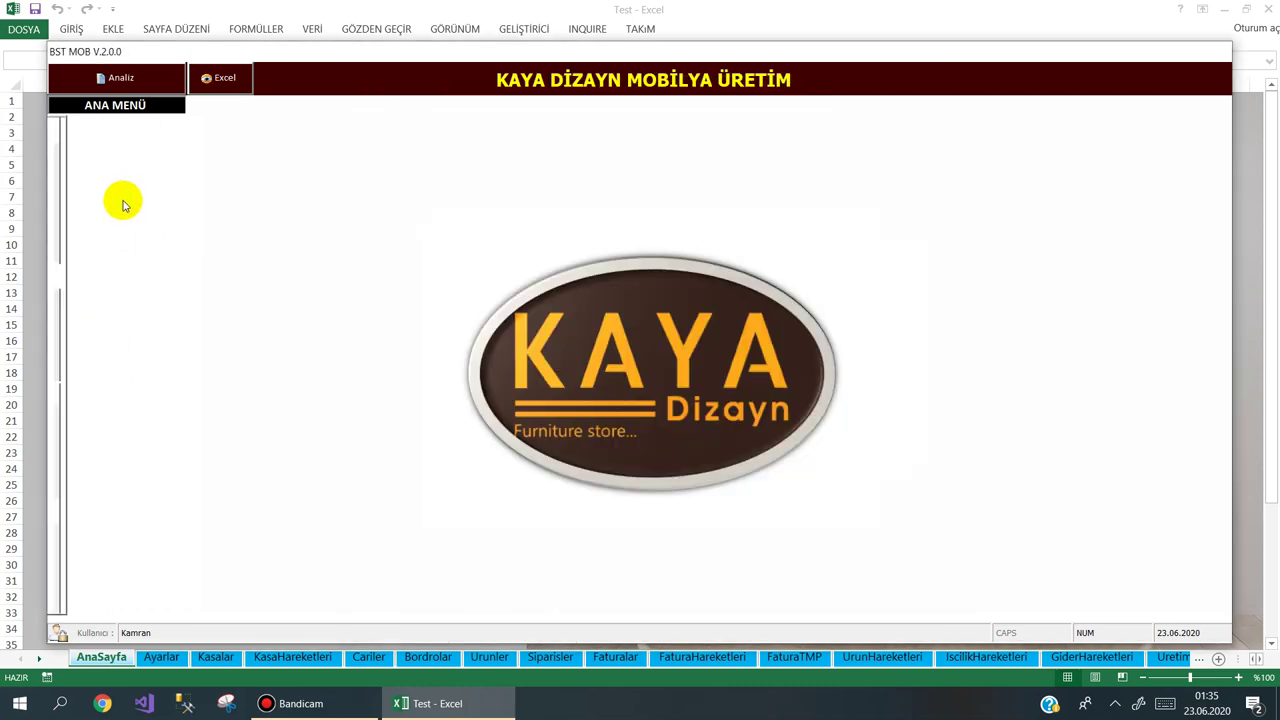
{"action": "left_click", "coordinate": [110, 222]}
{"action": "key", "text": "Escape"}
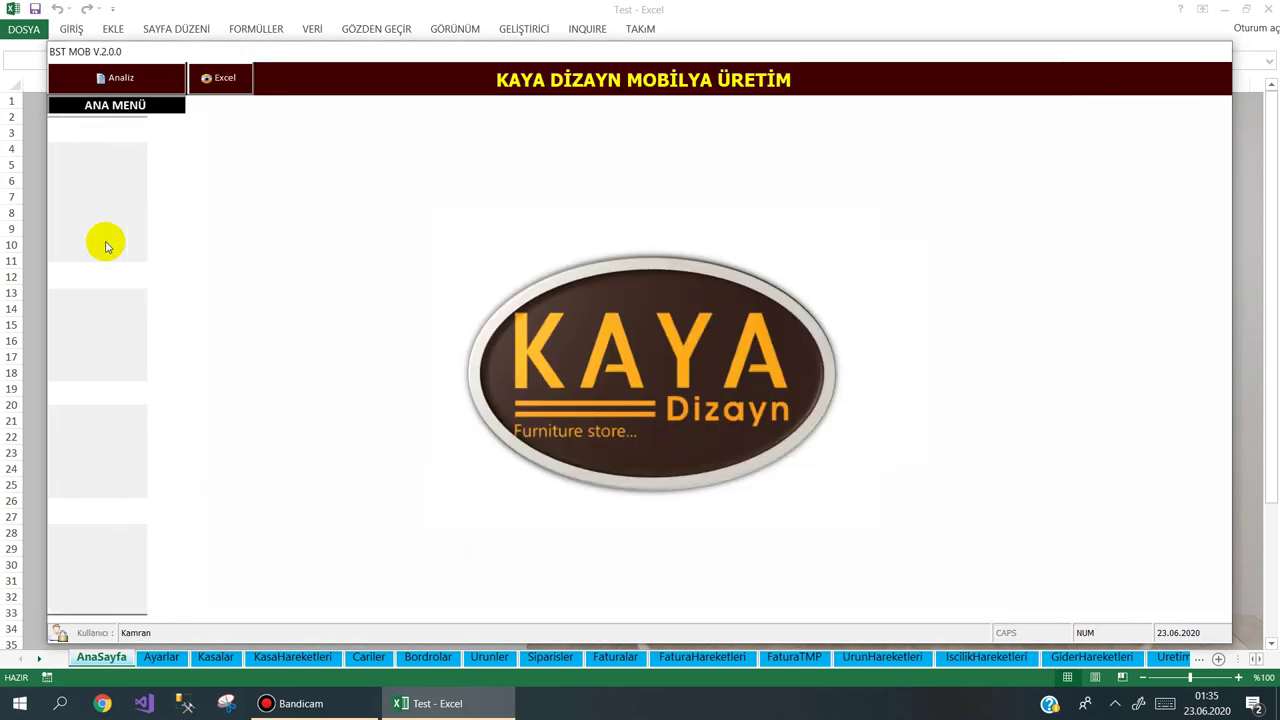
{"action": "left_click", "coordinate": [105, 248]}
{"action": "key", "text": "Escape"}
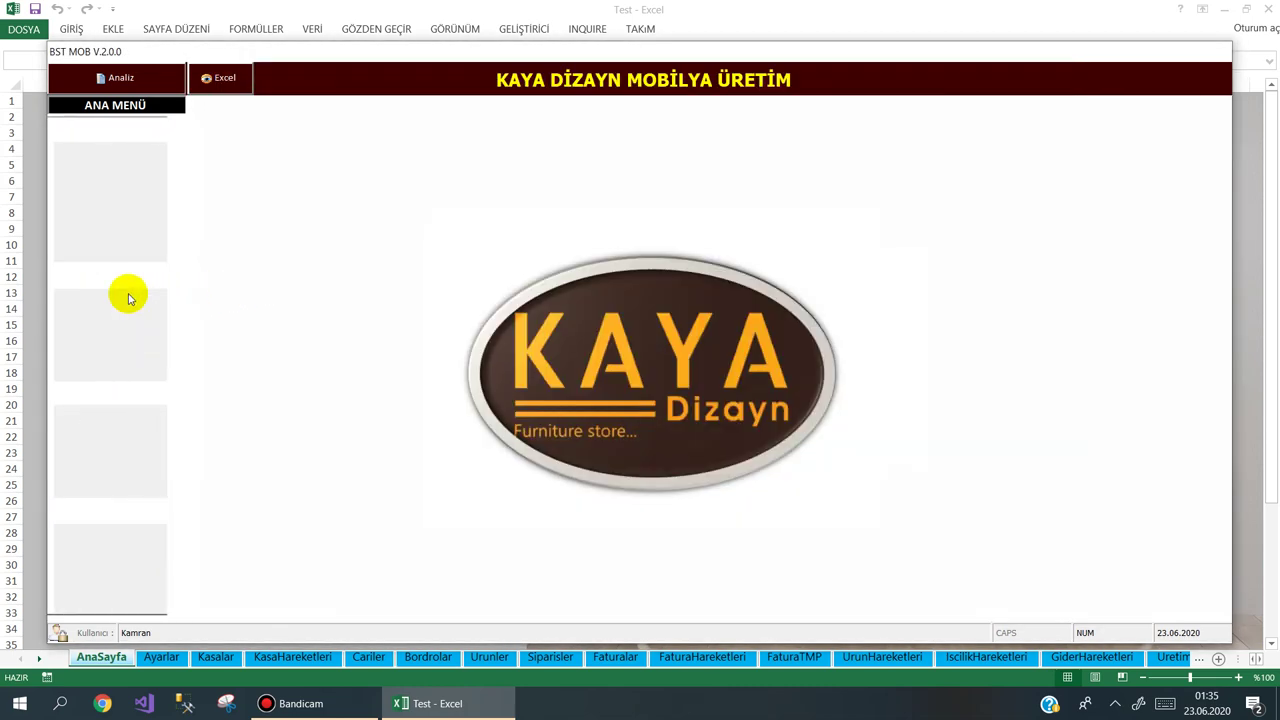
Step: Check the order, production control and consumables purchase lists, then go to Kasa İşlemleri
{"action": "left_click", "coordinate": [125, 307]}
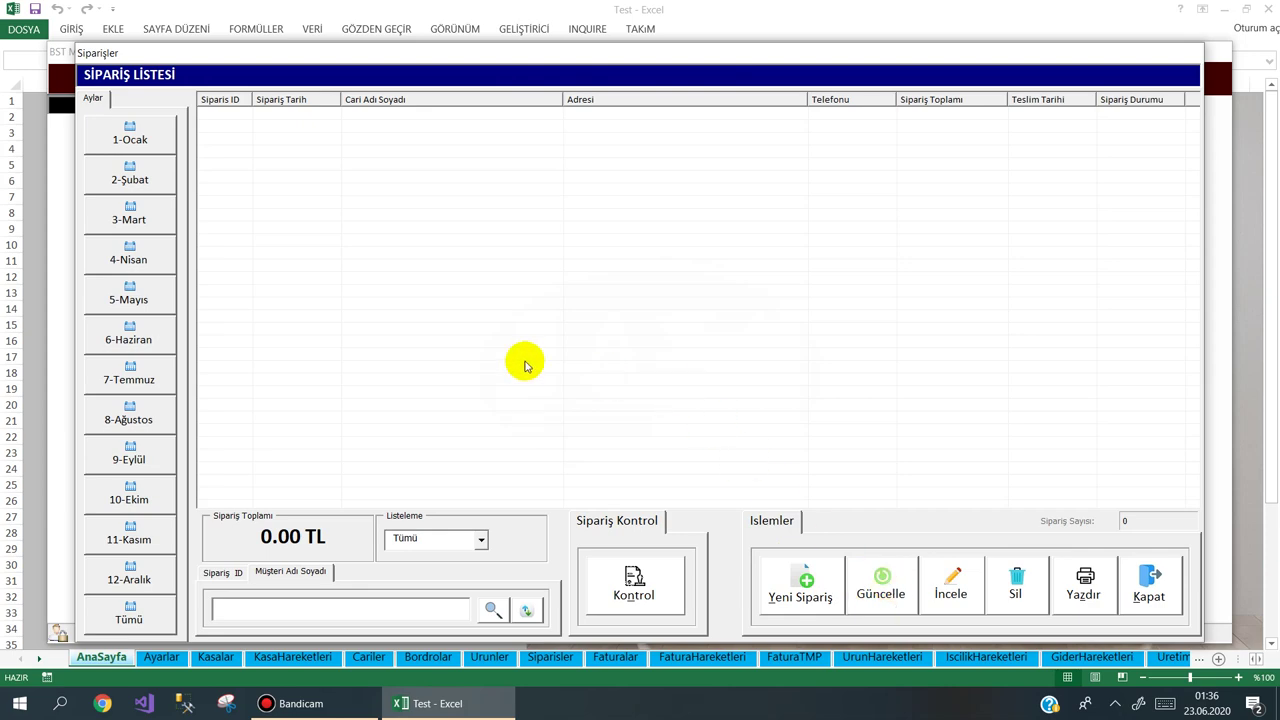
{"action": "key", "text": "Escape"}
{"action": "left_click", "coordinate": [100, 335]}
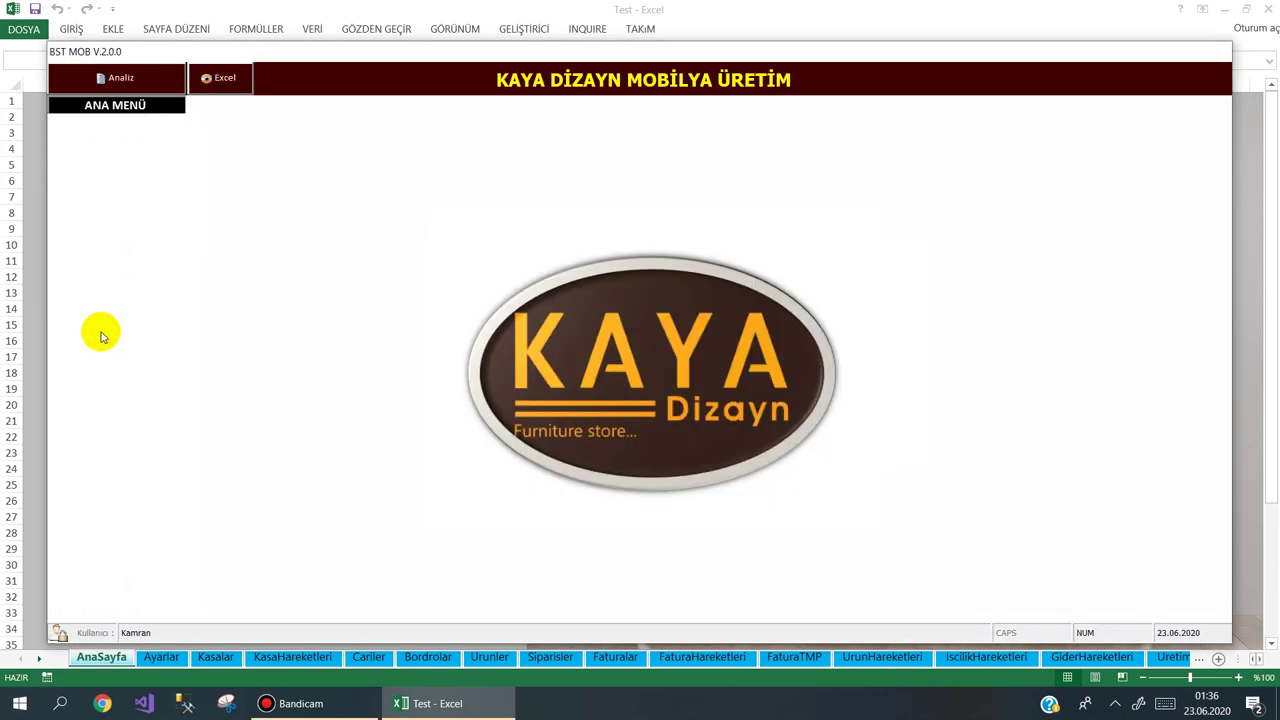
{"action": "left_click", "coordinate": [105, 355]}
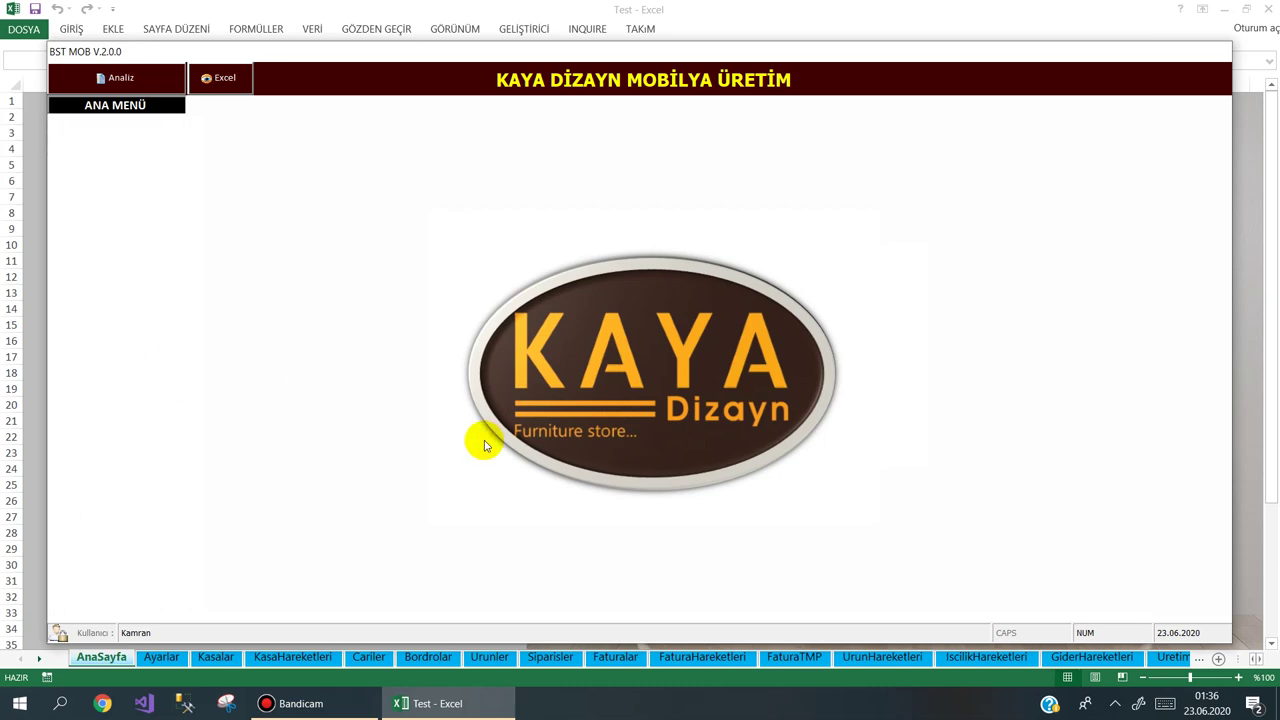
{"action": "left_click", "coordinate": [712, 616]}
{"action": "key", "text": "Escape"}
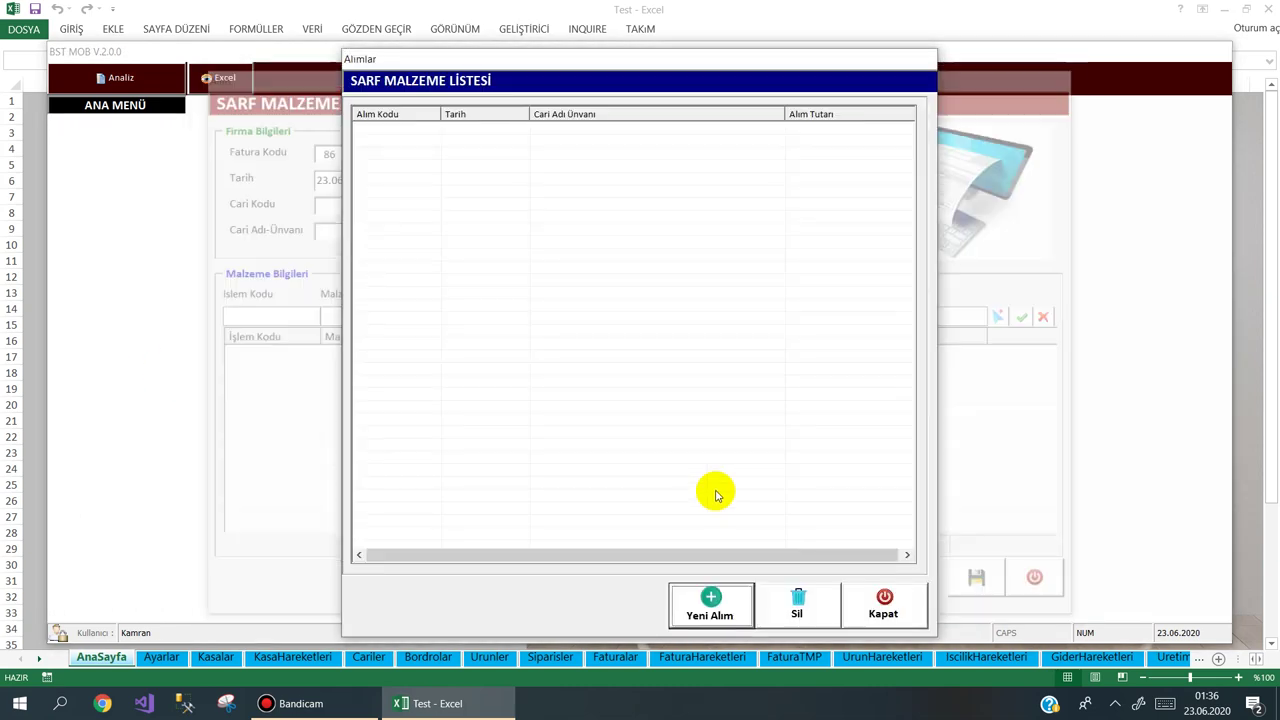
{"action": "key", "text": "Escape"}
{"action": "left_click", "coordinate": [80, 421]}
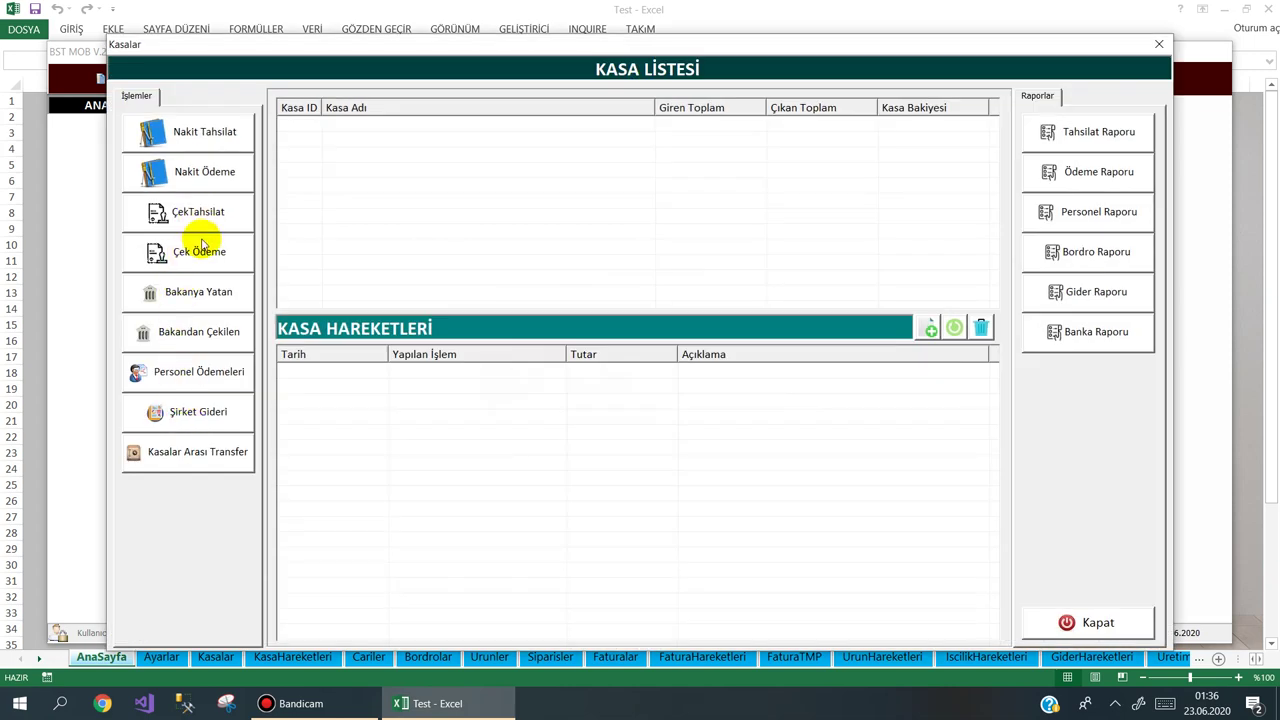
Step: Look at the staff bank-payment form and the cash transfer form, then close both
{"action": "left_click", "coordinate": [207, 377]}
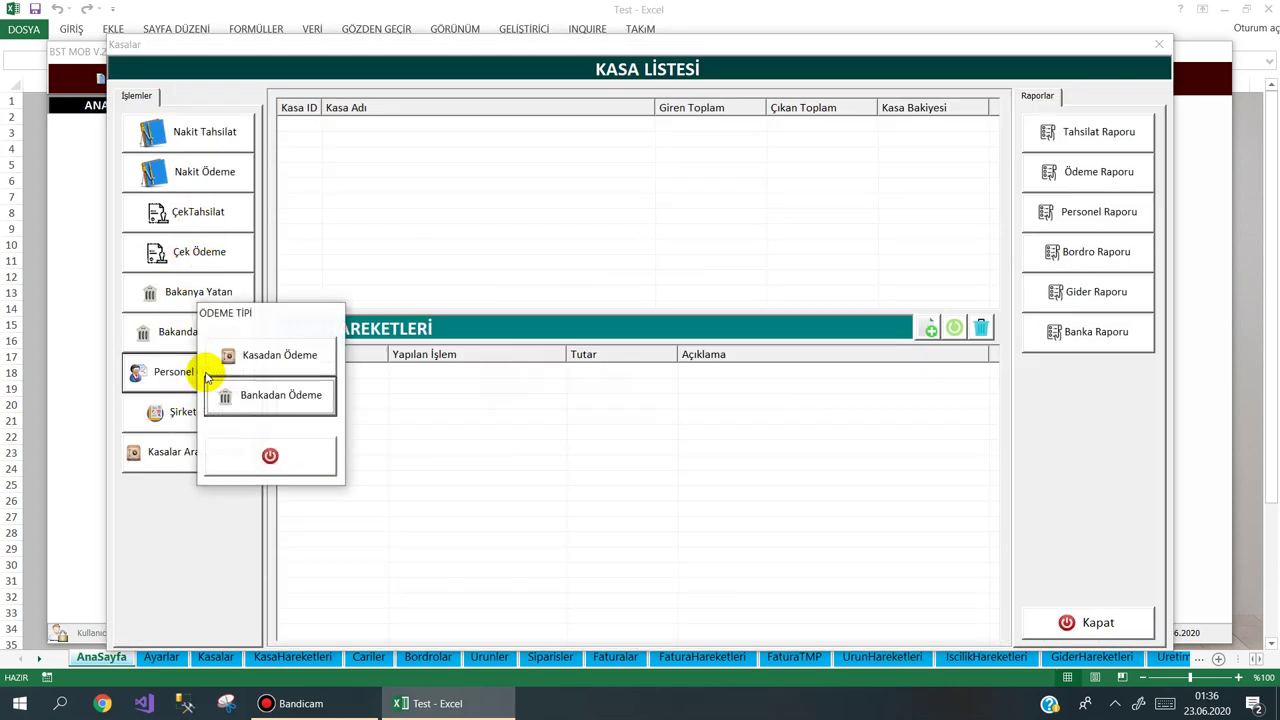
{"action": "left_click", "coordinate": [272, 395]}
{"action": "key", "text": "Escape"}
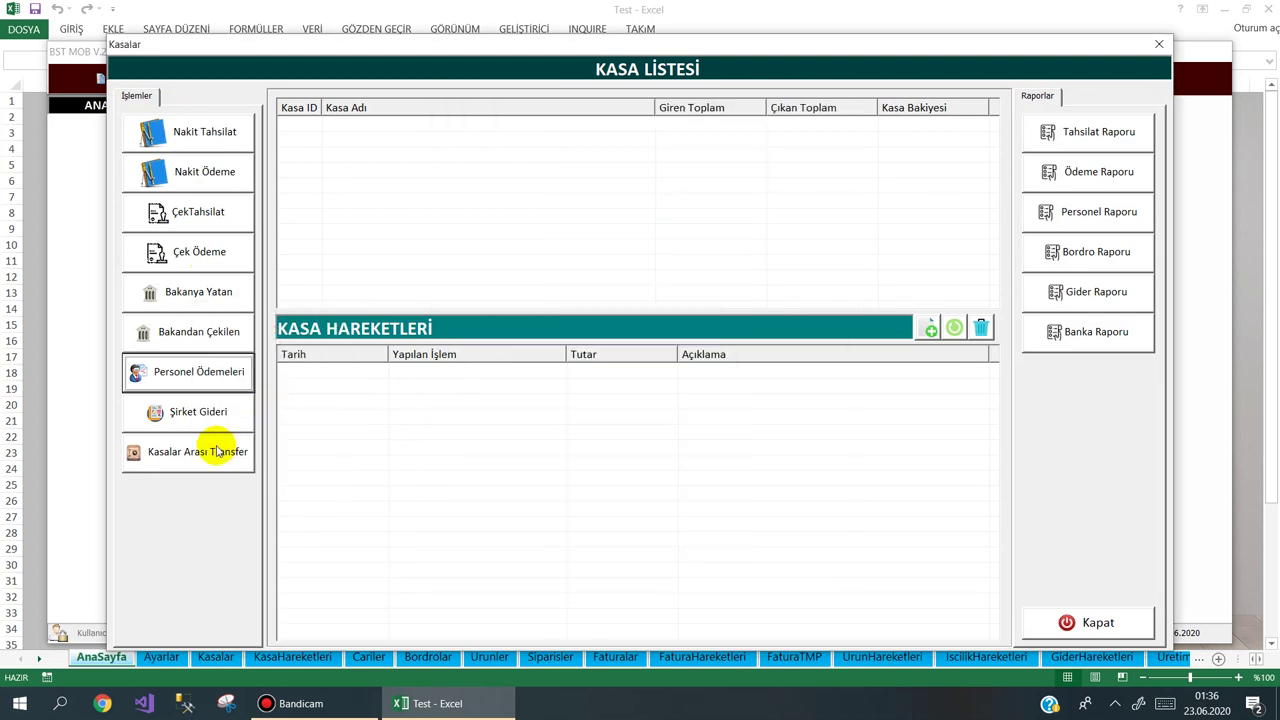
{"action": "left_click", "coordinate": [215, 450]}
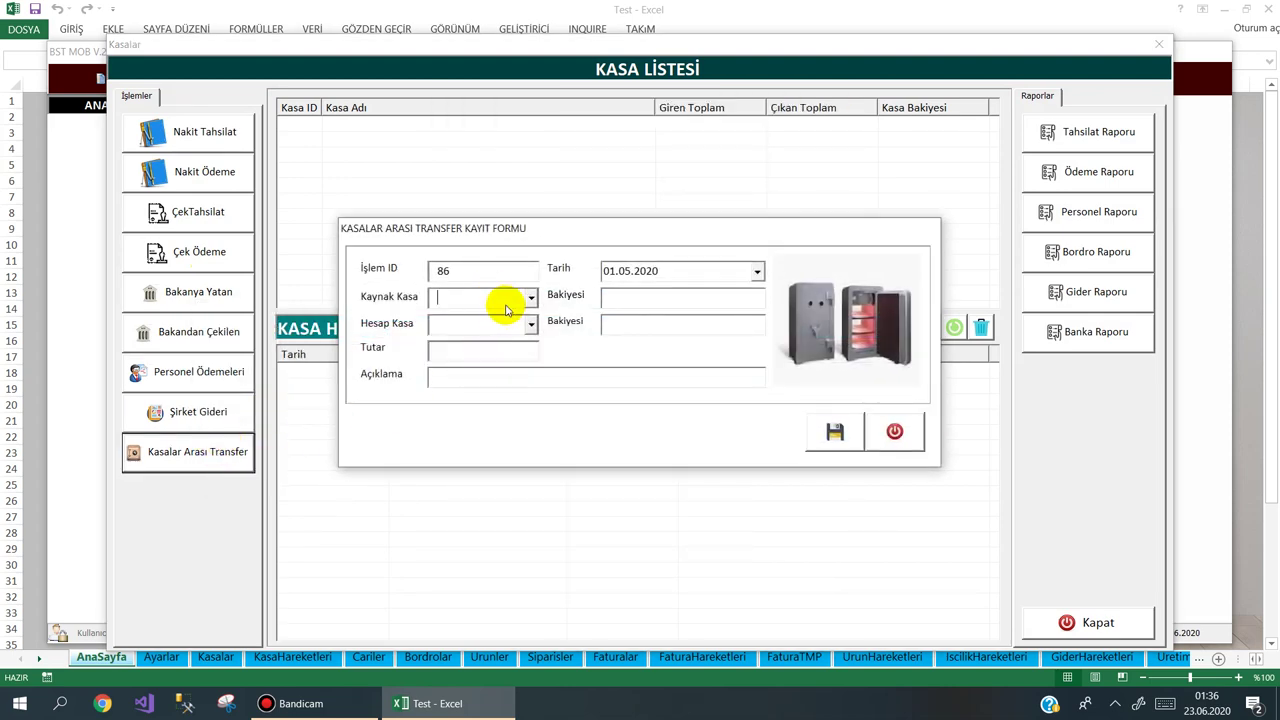
{"action": "mouse_move", "coordinate": [500, 337]}
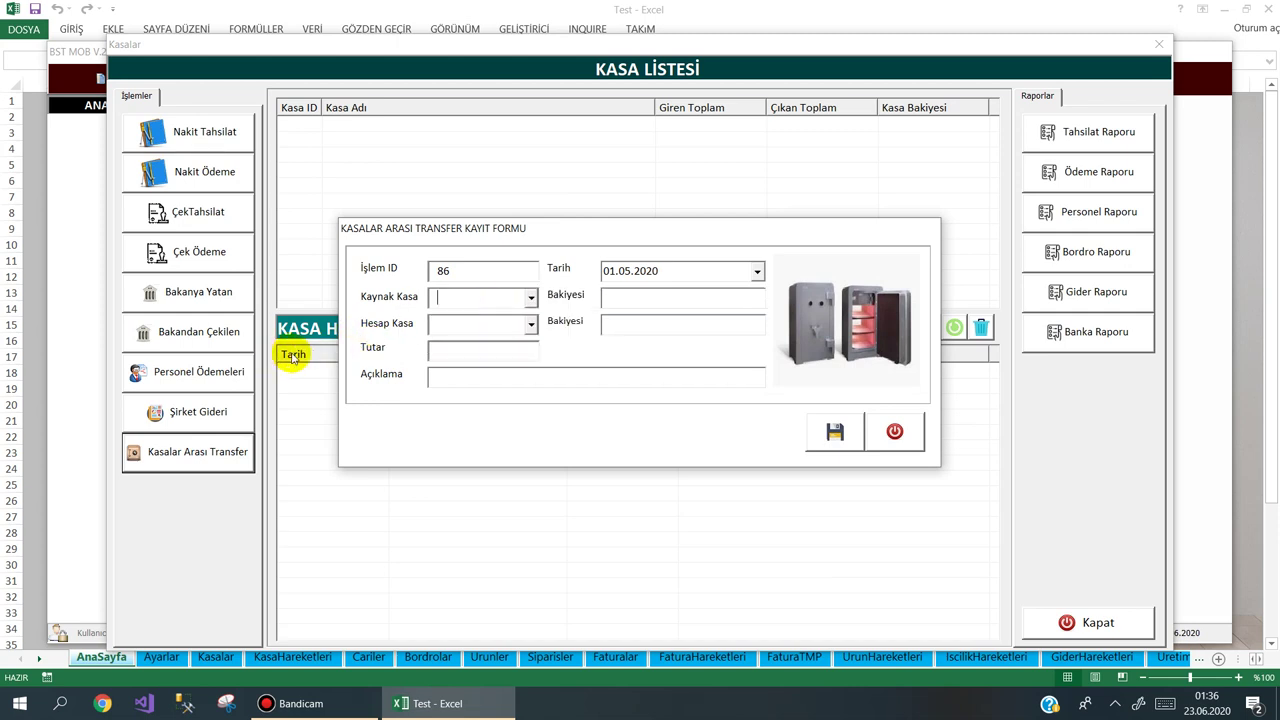
{"action": "key", "text": "Escape"}
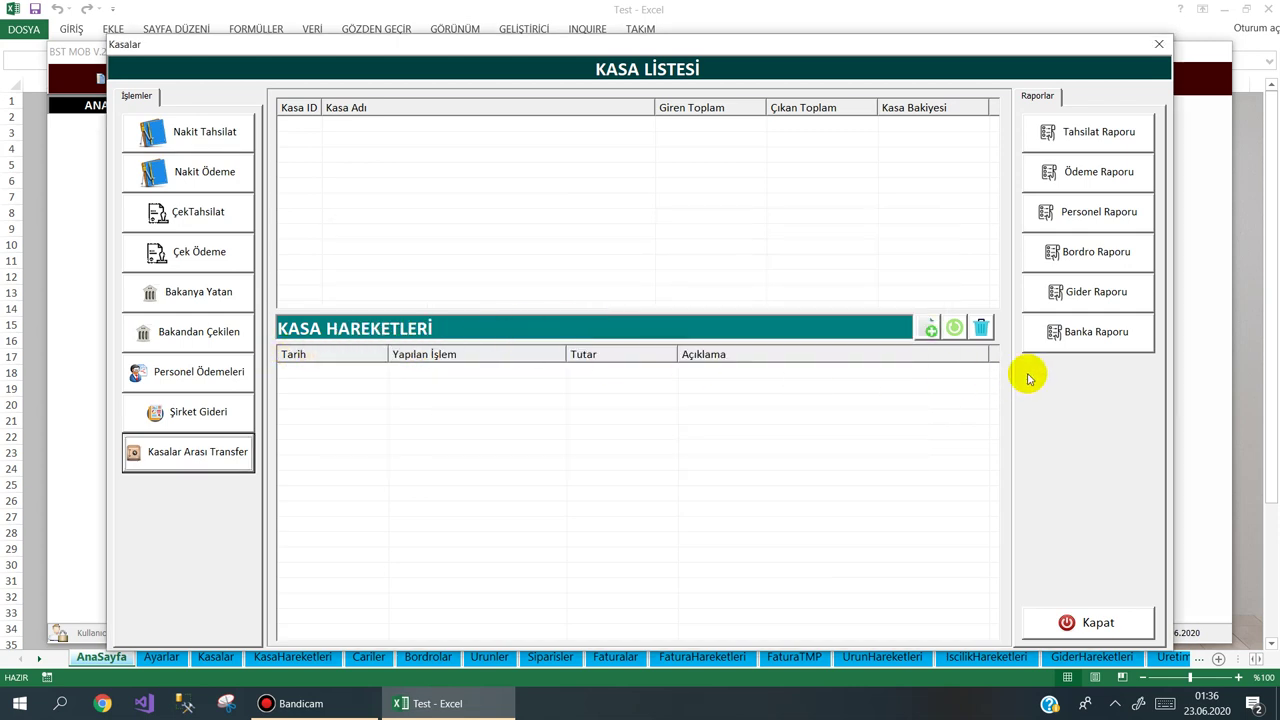
Step: Preview a new bank transfer and the cheque register report, closing each
{"action": "left_click", "coordinate": [1071, 336]}
{"action": "left_click", "coordinate": [356, 565]}
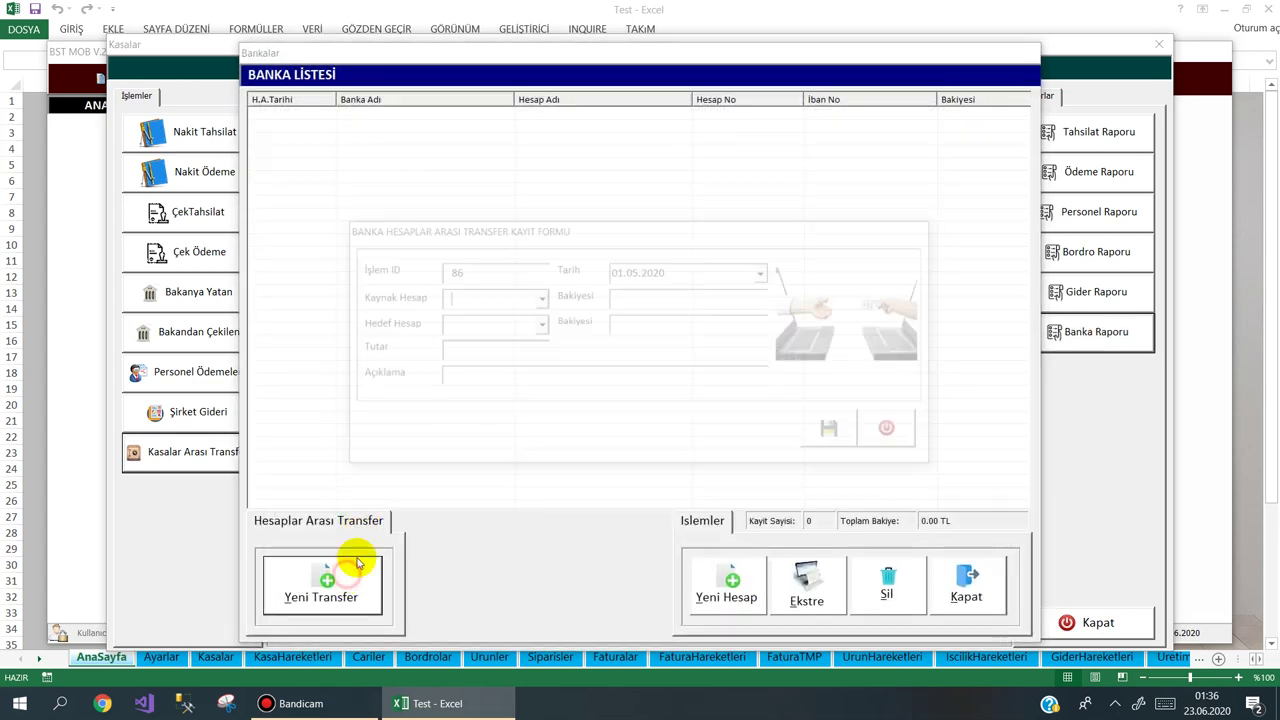
{"action": "key", "text": "Escape"}
{"action": "key", "text": "Escape"}
{"action": "key", "text": "Escape"}
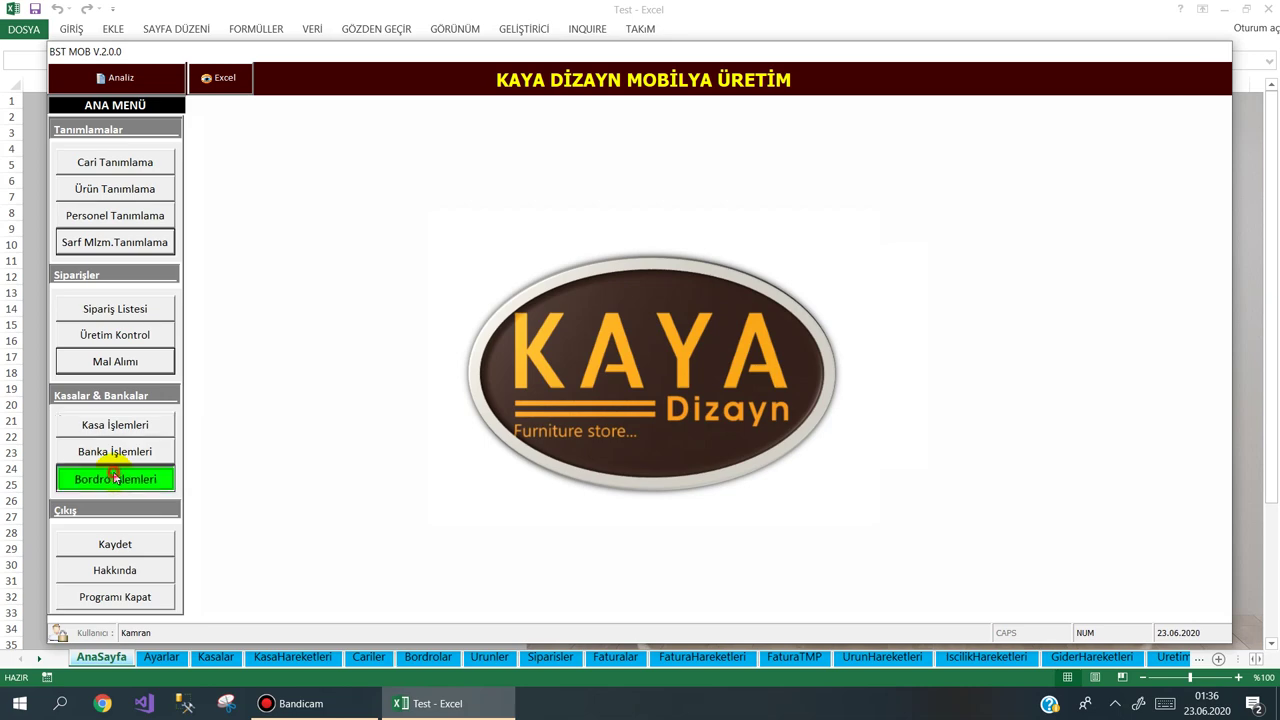
{"action": "left_click", "coordinate": [115, 479]}
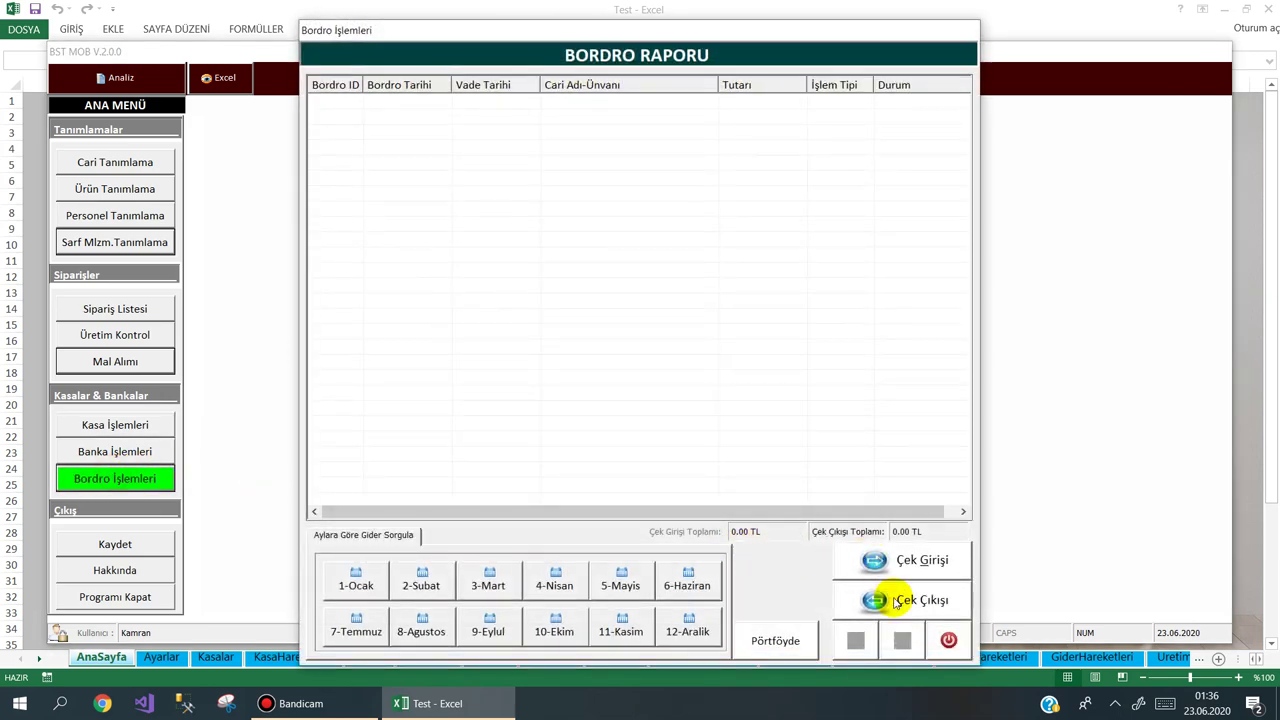
{"action": "key", "text": "Escape"}
Step: Add the Ankara buyer as a new account in Cari Listesi
{"action": "mouse_move", "coordinate": [114, 594]}
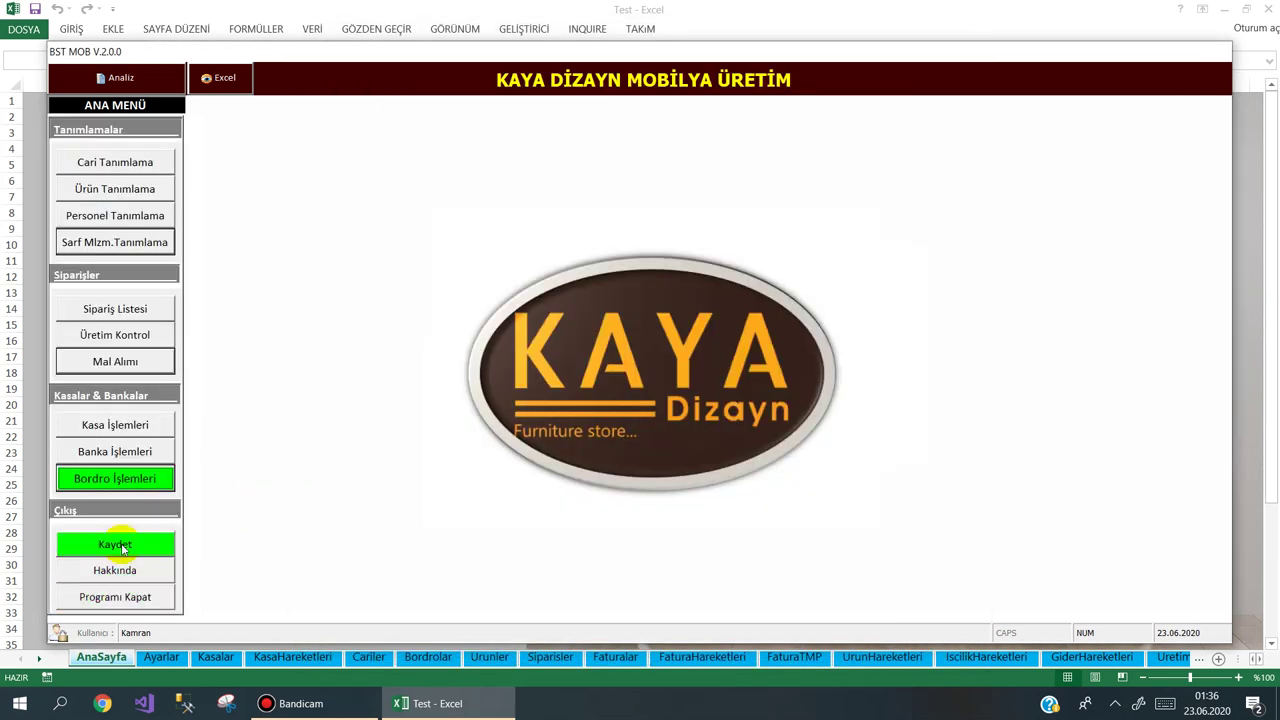
{"action": "left_click", "coordinate": [132, 162]}
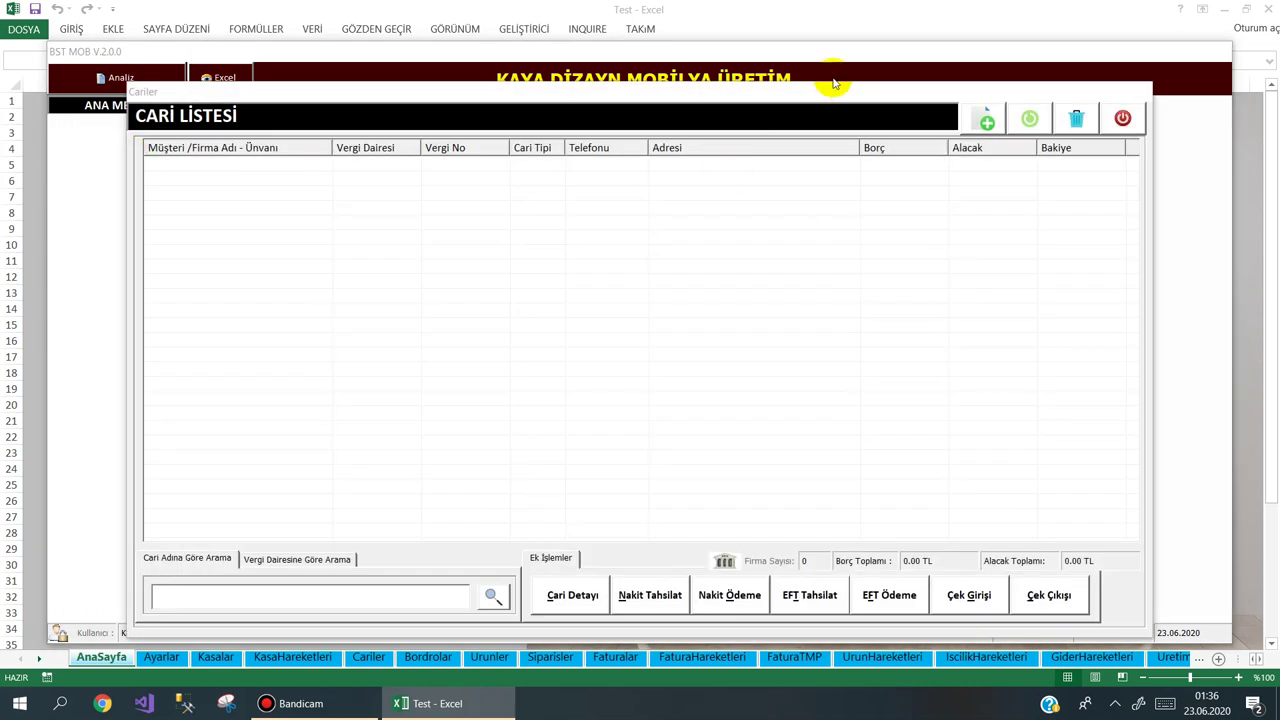
{"action": "left_click", "coordinate": [984, 120]}
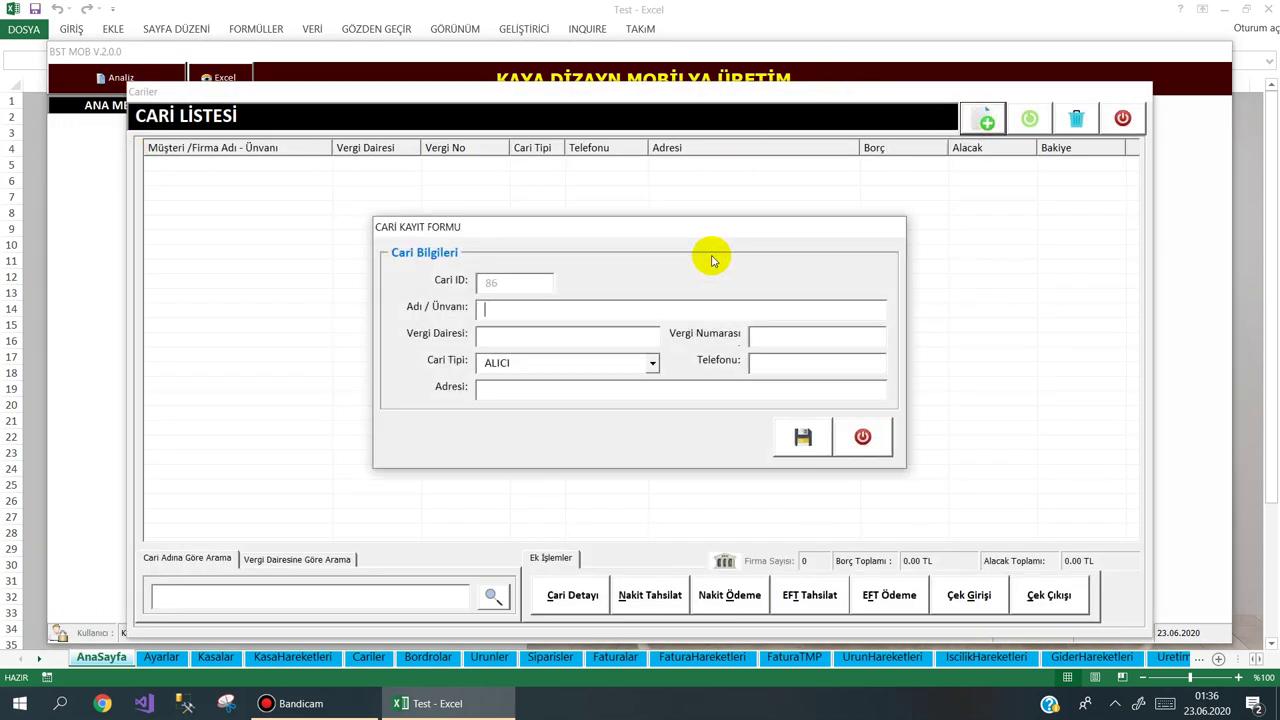
{"action": "key", "text": "Tab"}
{"action": "type", "text": "Ankara"}
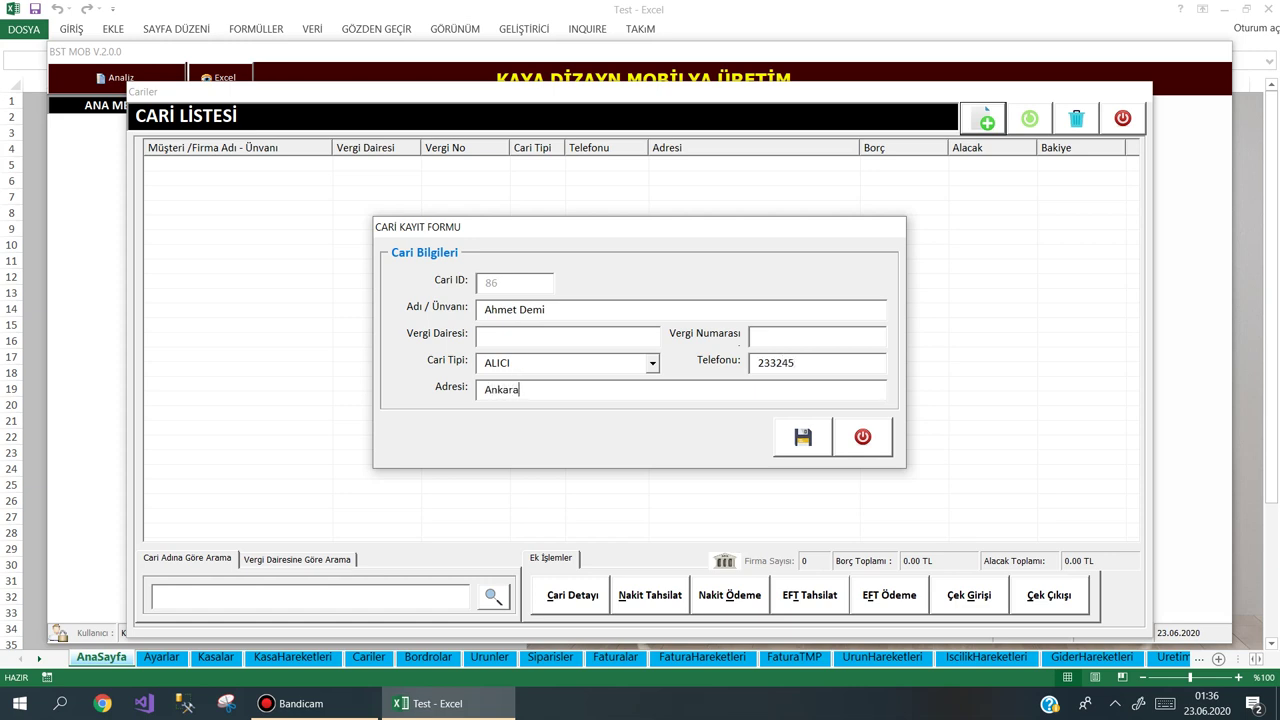
{"action": "key", "text": "Return"}
{"action": "key", "text": "Return"}
{"action": "key", "text": "Return"}
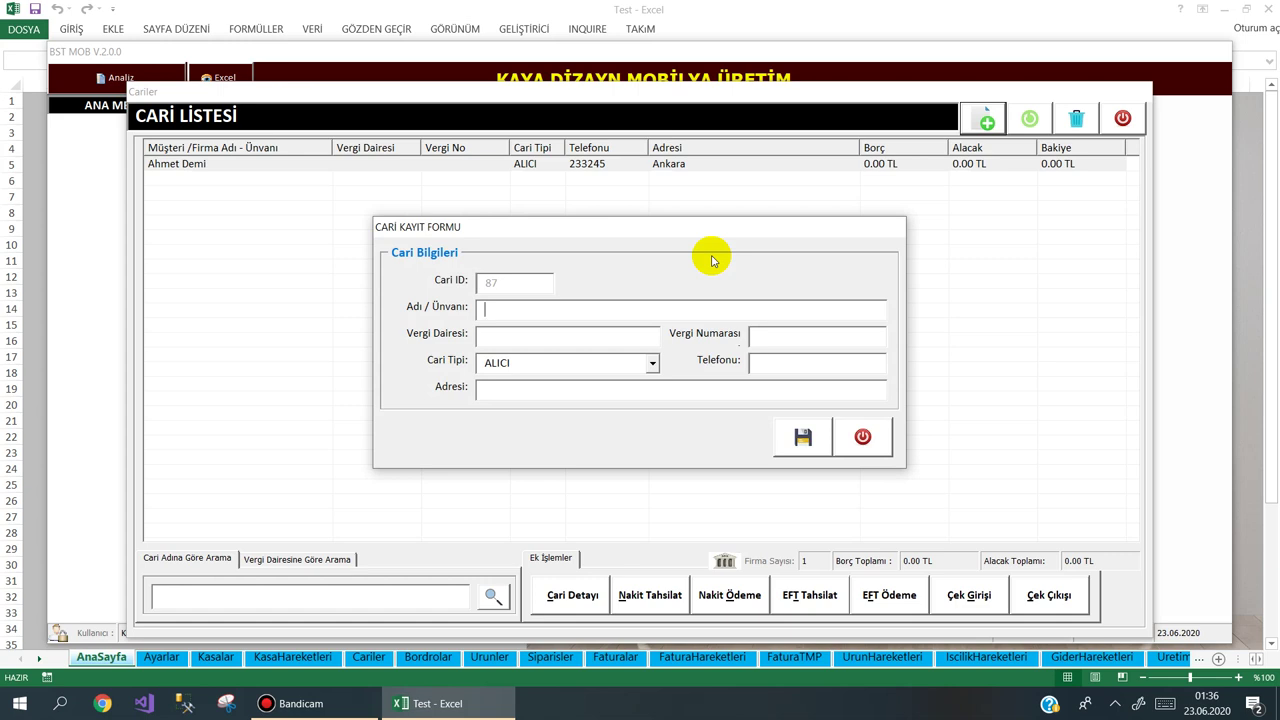
Step: Add supplier Yıldız Mobilya with account type SATICI and close the account list
{"action": "type", "text": "Yıldız Mobilya"}
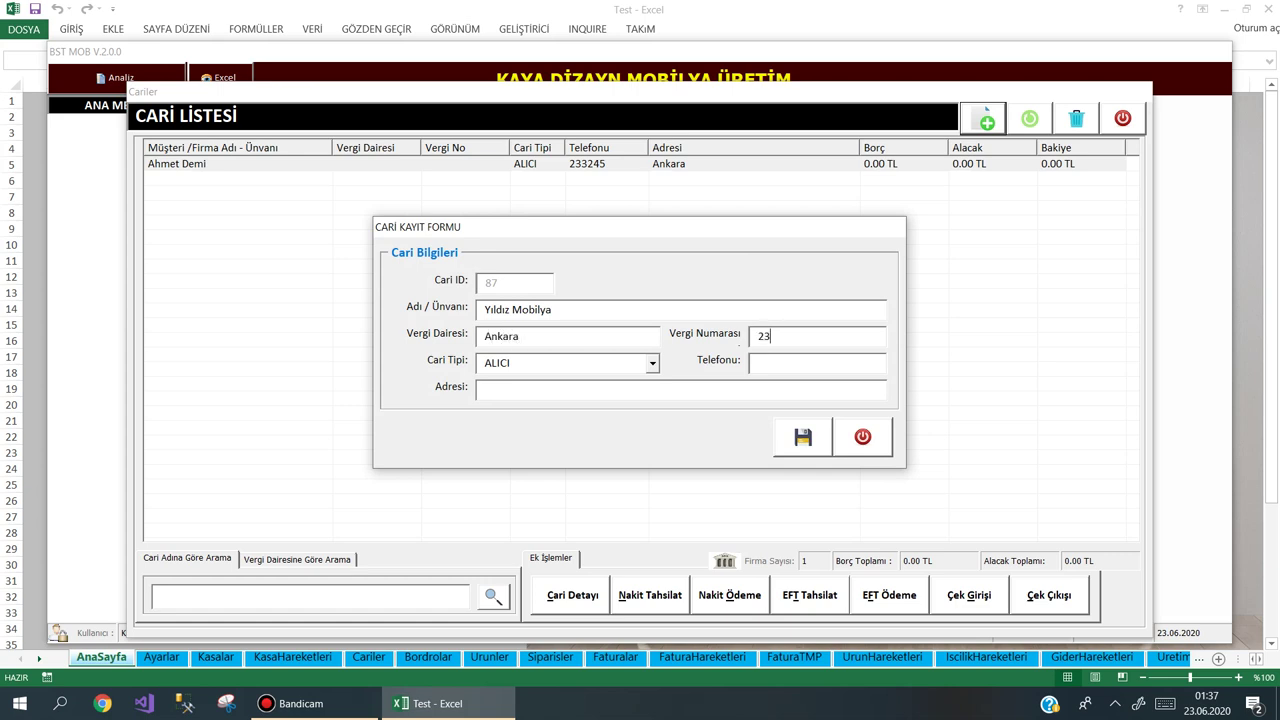
{"action": "key", "text": "Down"}
{"action": "key", "text": "Tab"}
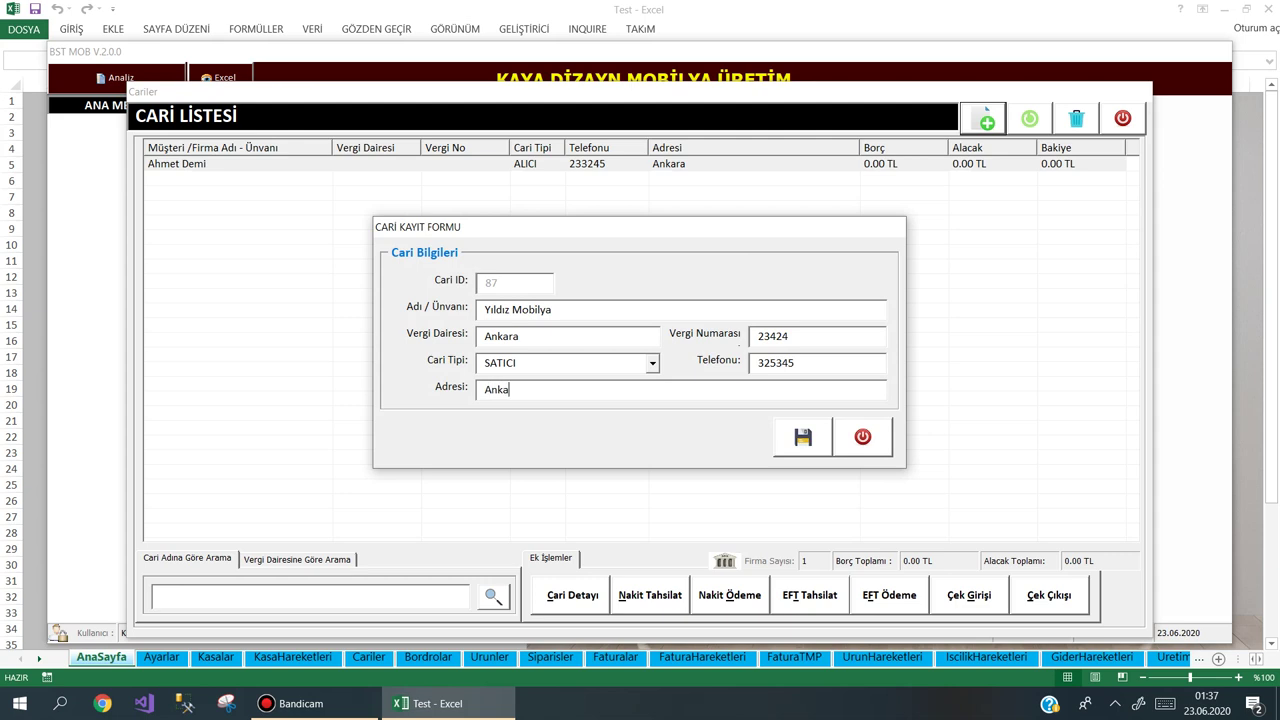
{"action": "type", "text": "ra"}
{"action": "key", "text": "Return"}
{"action": "key", "text": "Return"}
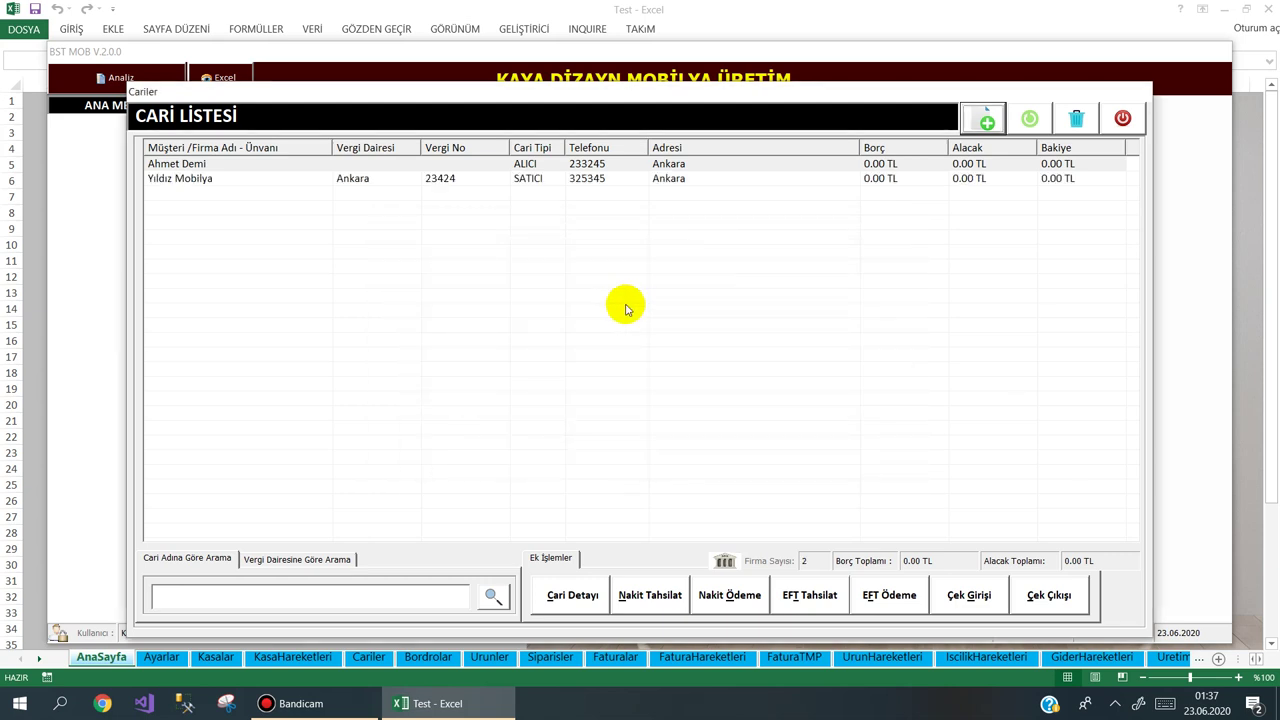
{"action": "key", "text": "Escape"}
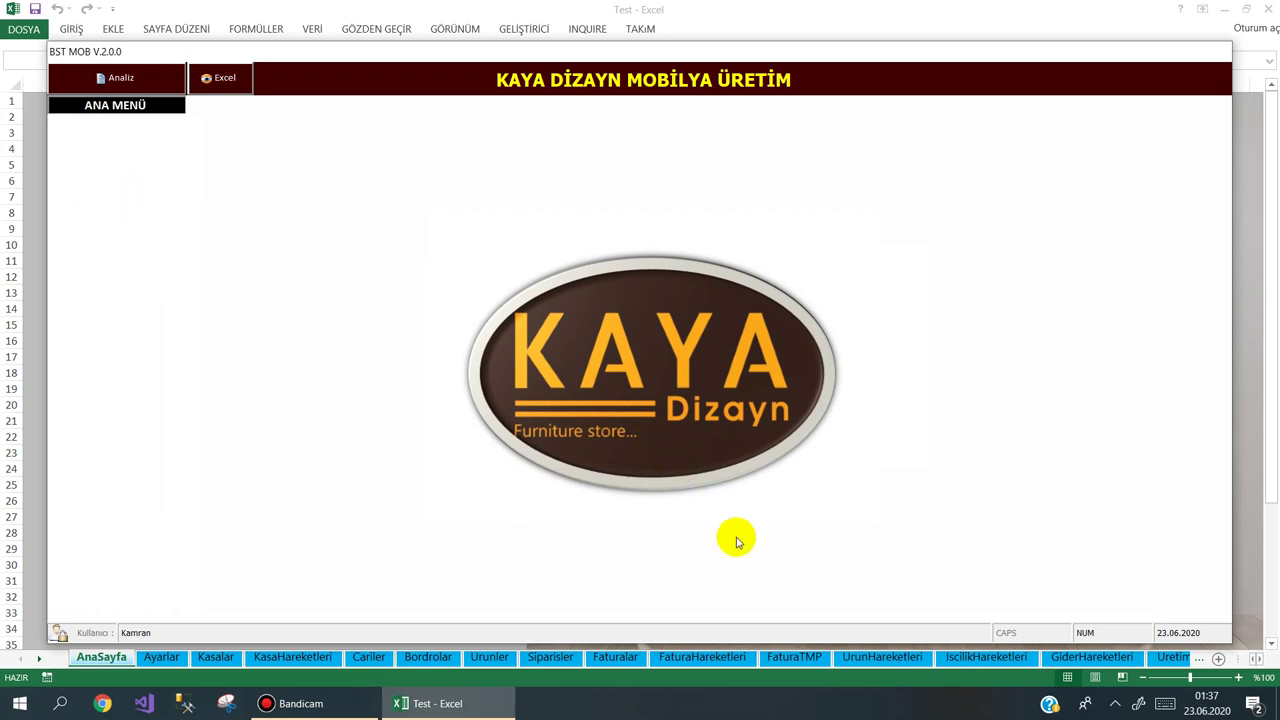
Step: Add product Kanepe: category Mobilya, unit Adet, sale price 2500
{"action": "left_click", "coordinate": [758, 610]}
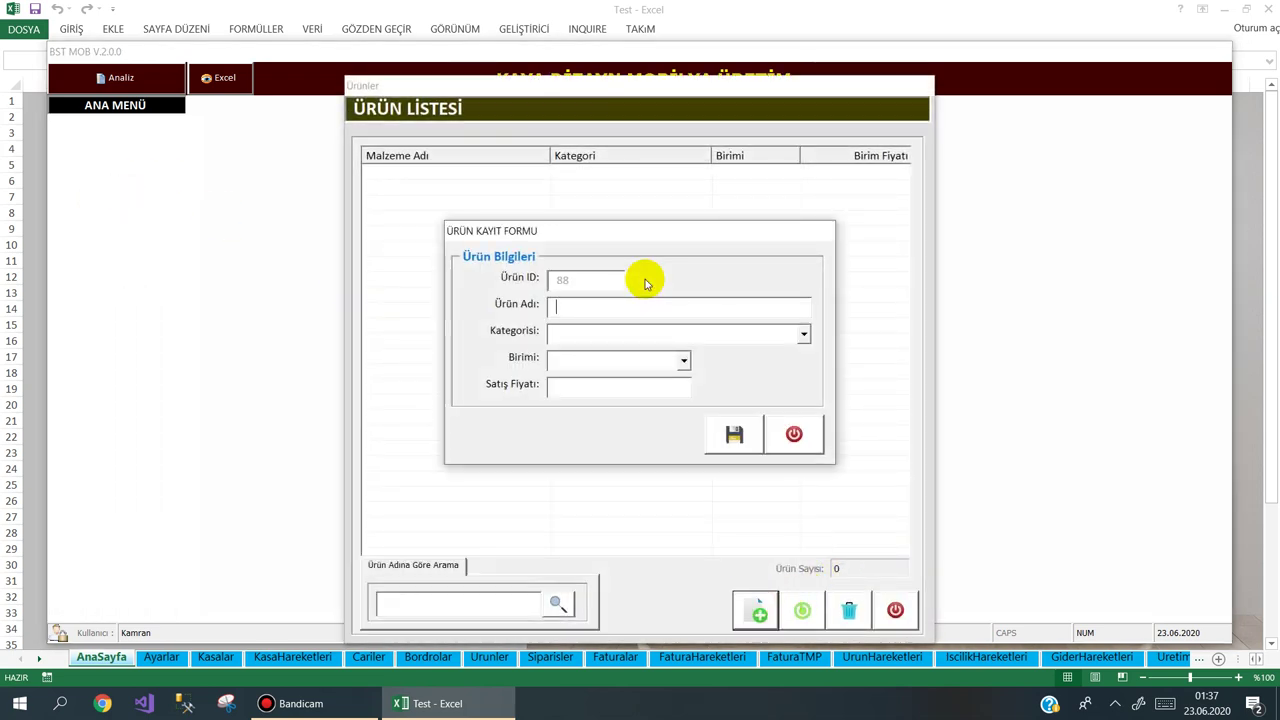
{"action": "type", "text": "Kanepe"}
{"action": "key", "text": "Down"}
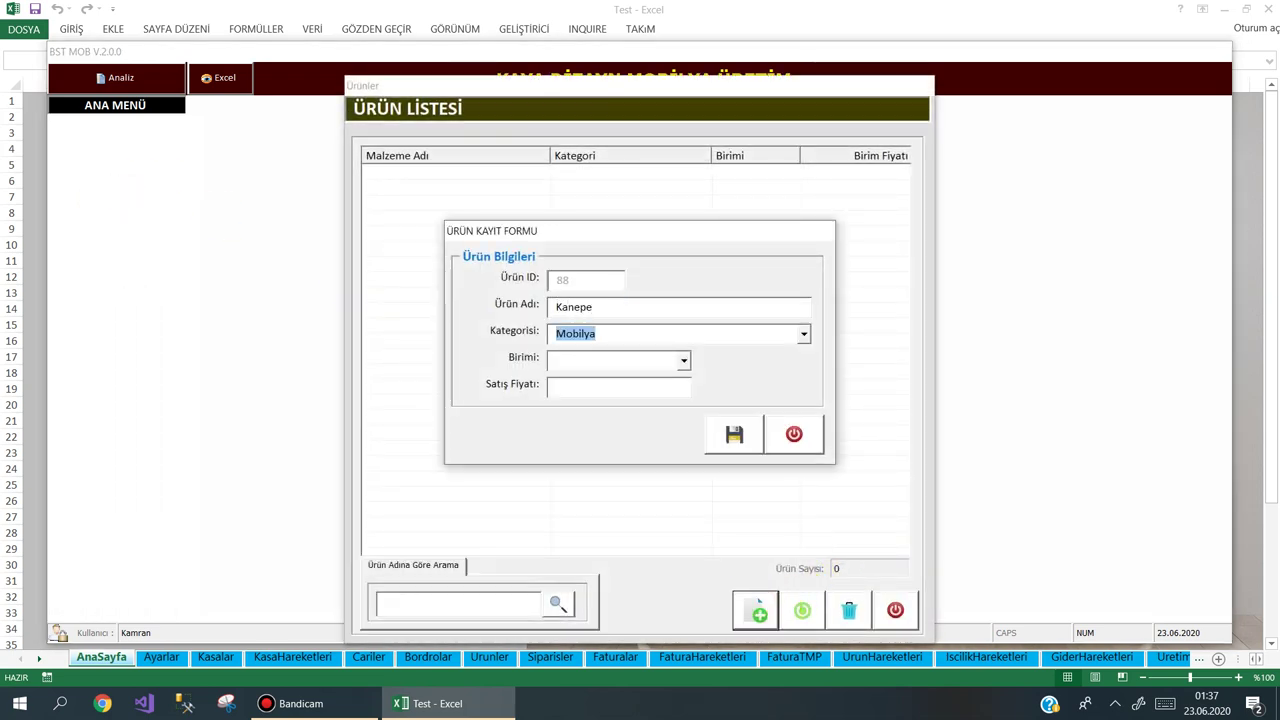
{"action": "key", "text": "Tab"}
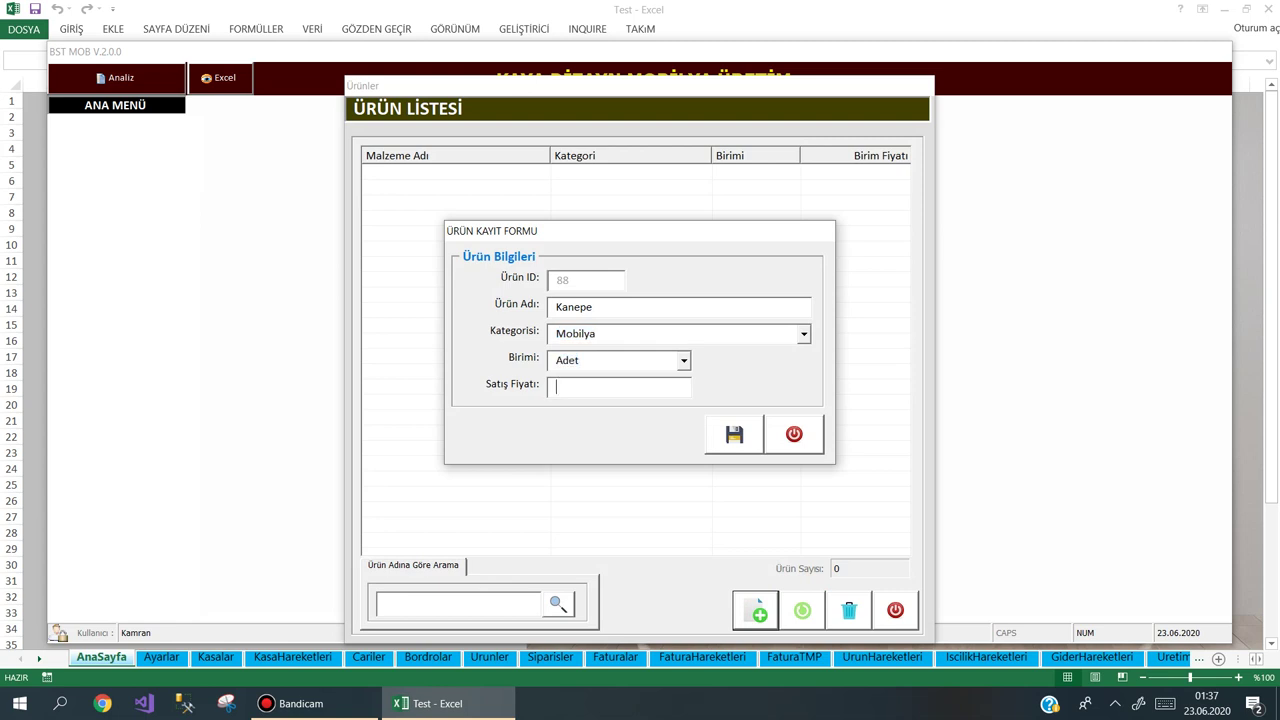
{"action": "type", "text": "2500"}
{"action": "key", "text": "Return"}
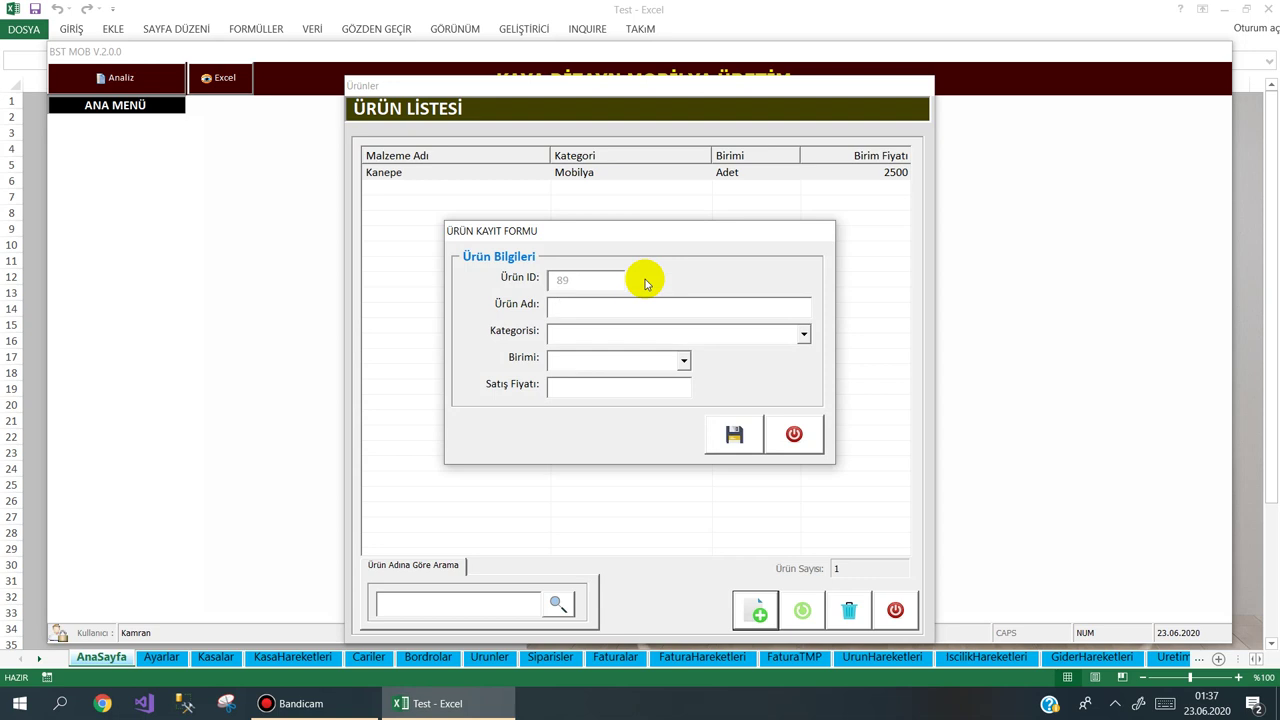
Step: Add product Mutfak in category Mobilya with unit Adet, then close the list
{"action": "type", "text": "Mutfak"}
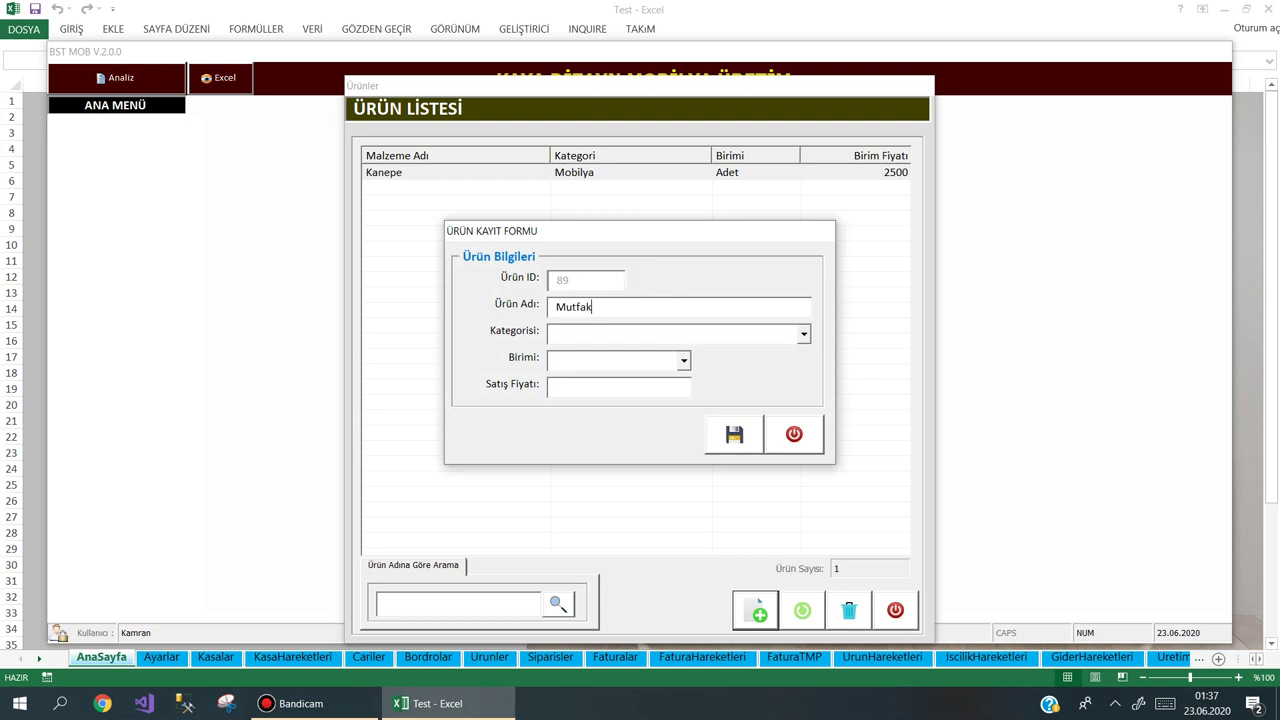
{"action": "key", "text": "Down"}
{"action": "key", "text": "Tab"}
{"action": "key", "text": "Down"}
{"action": "key", "text": "Return"}
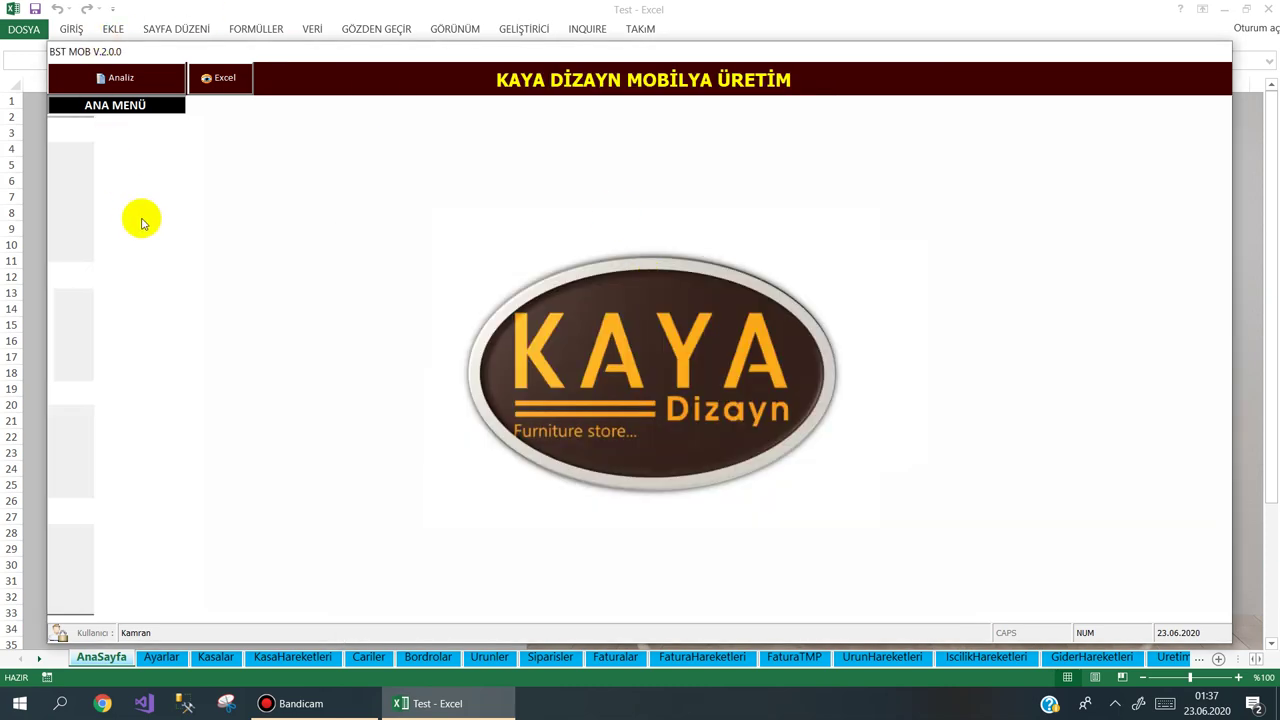
Step: Register the first employee: salaried, type 101, 2.230.00 TL, hired 01.06.2020
{"action": "left_click", "coordinate": [108, 214]}
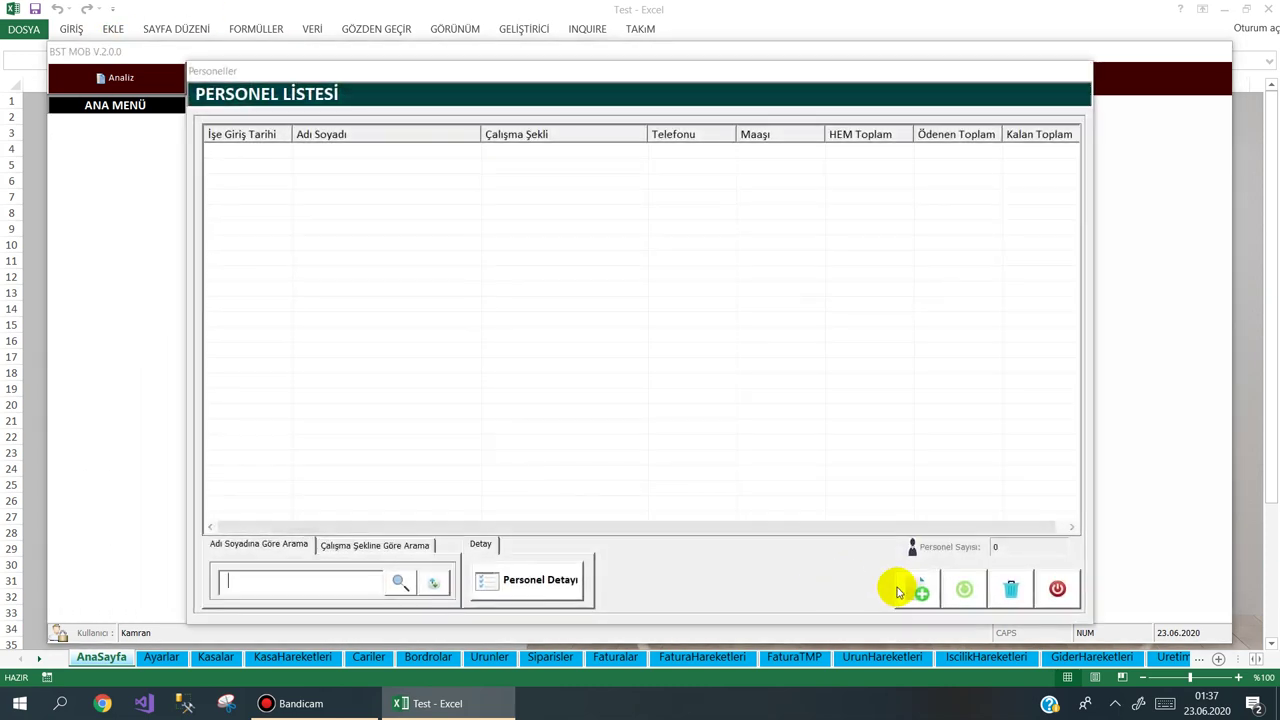
{"action": "left_click", "coordinate": [902, 590]}
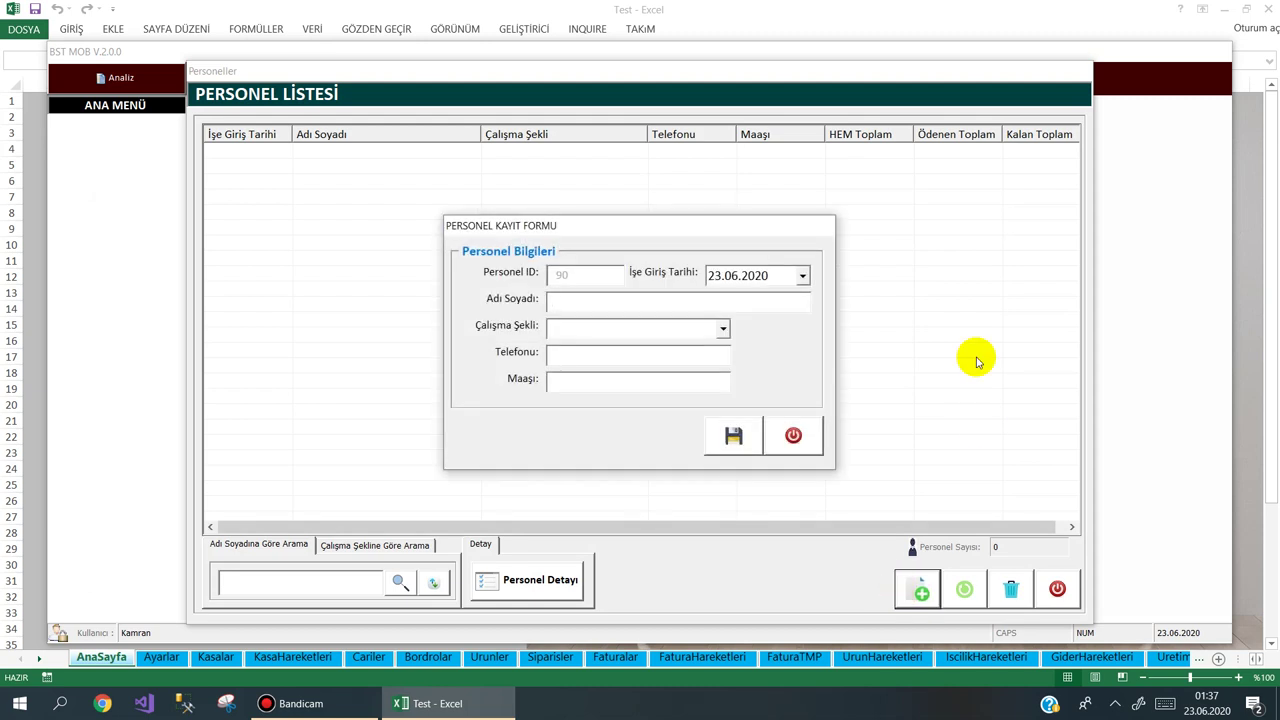
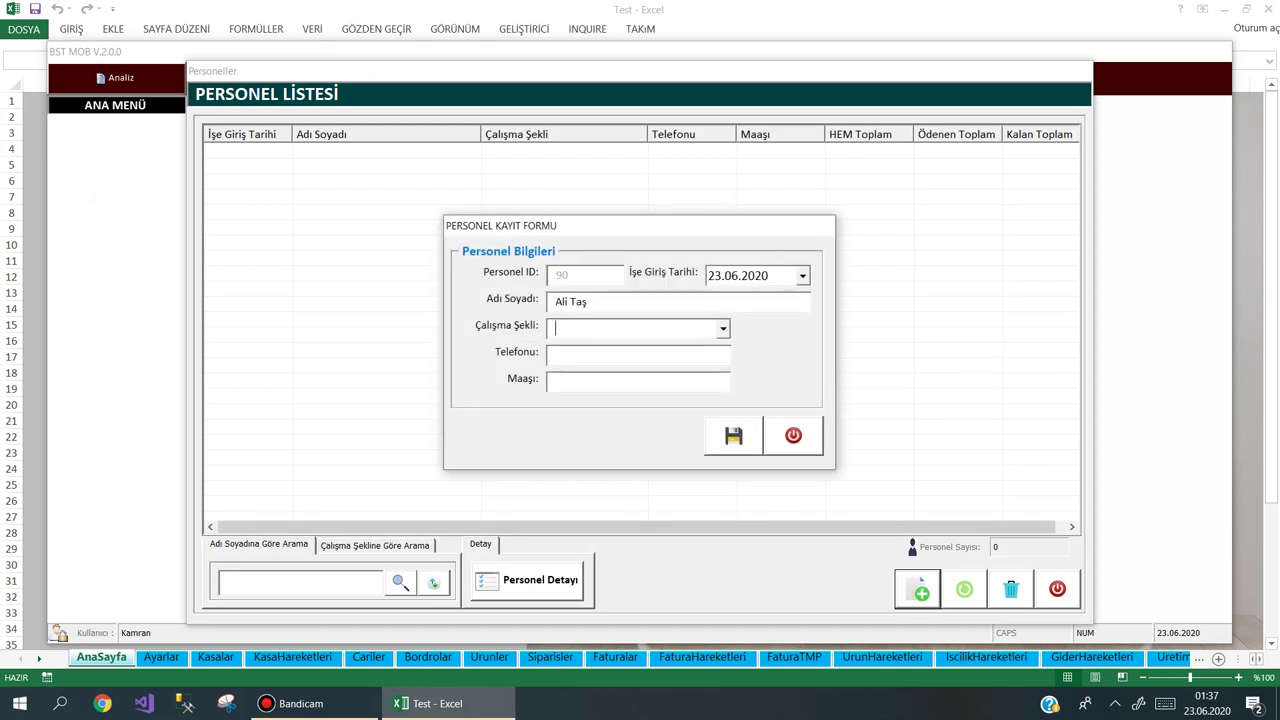
{"action": "key", "text": "Down"}
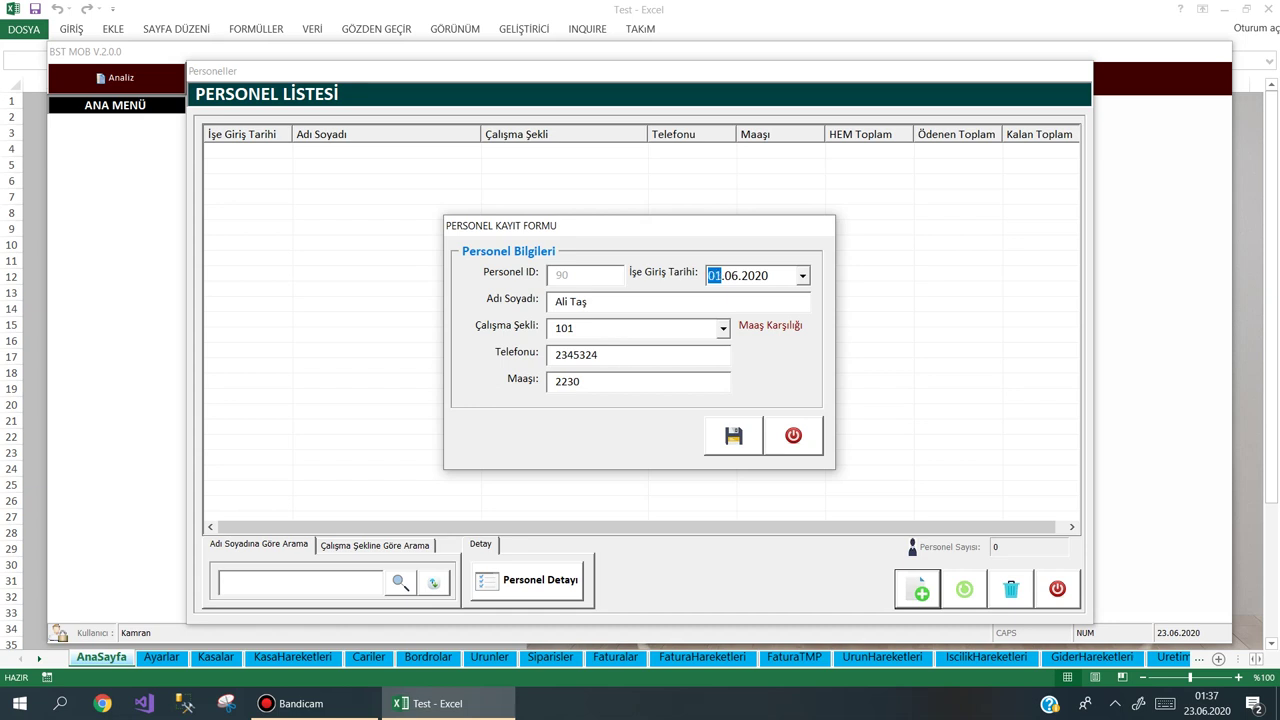
{"action": "left_click", "coordinate": [734, 435]}
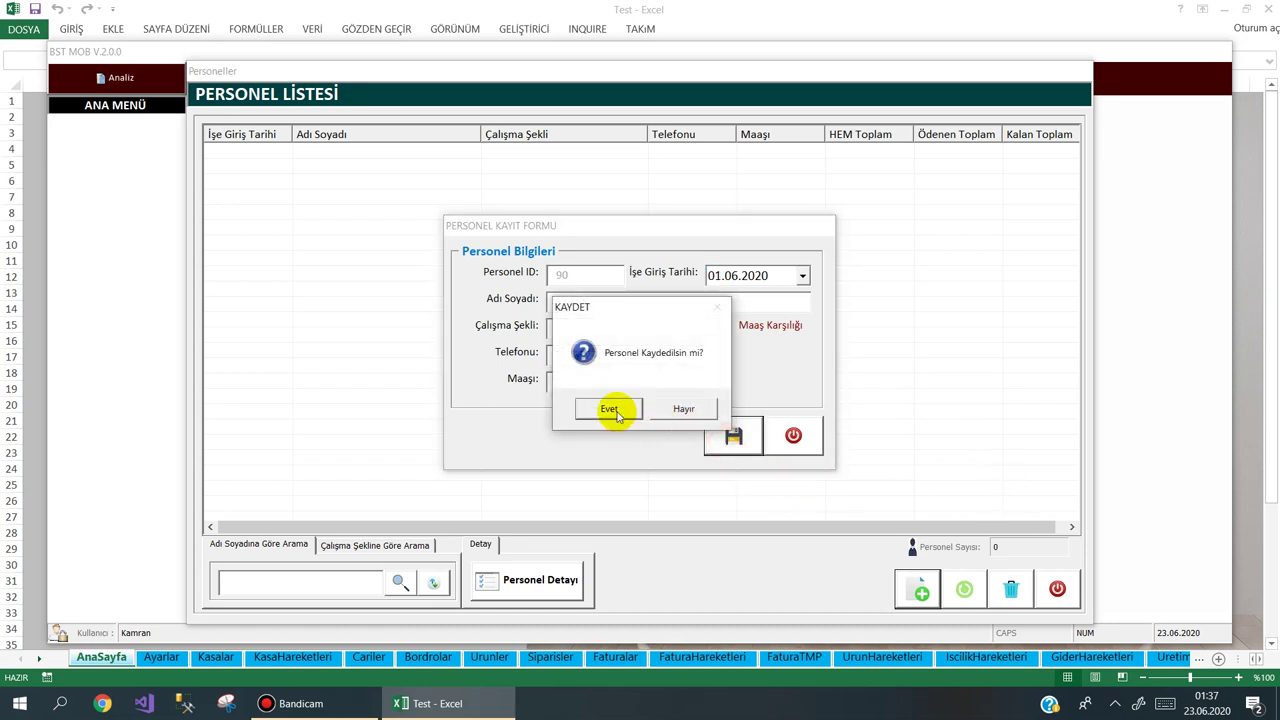
{"action": "left_click", "coordinate": [617, 409]}
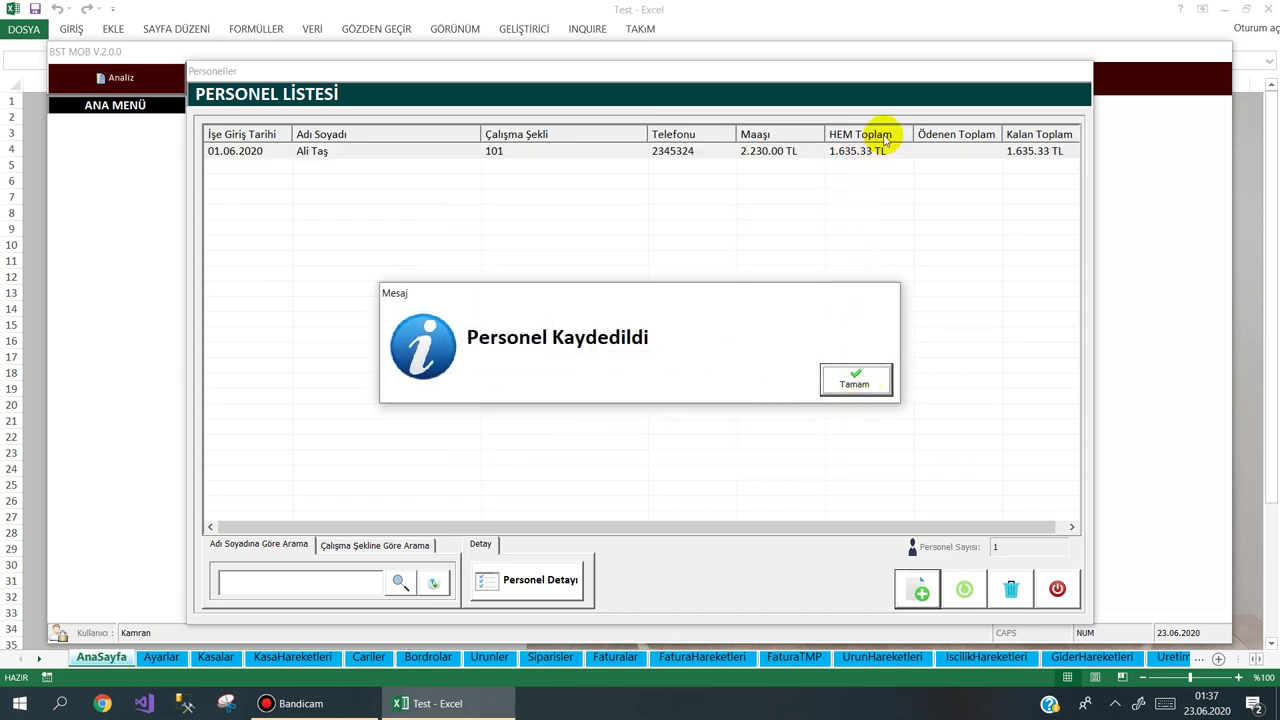
{"action": "left_click", "coordinate": [860, 375]}
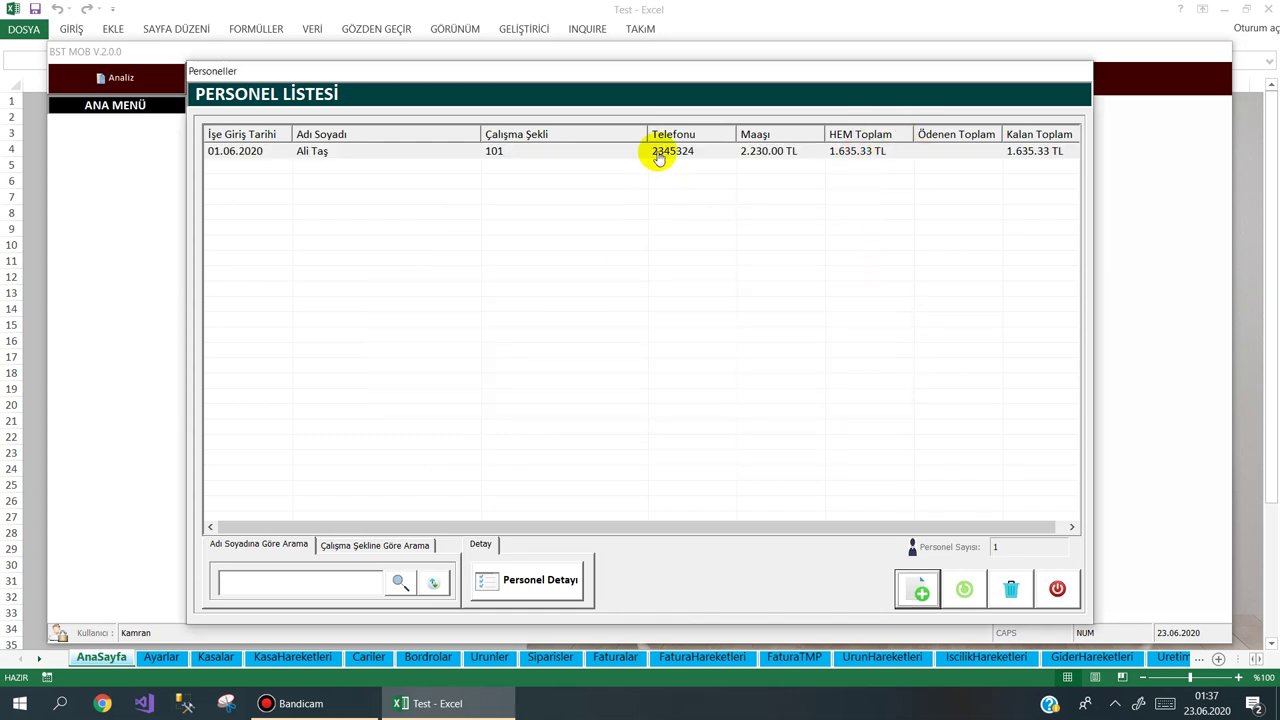
Step: Register a second employee as piece-work, type 102, hired 01.06.2020
{"action": "left_click", "coordinate": [916, 590]}
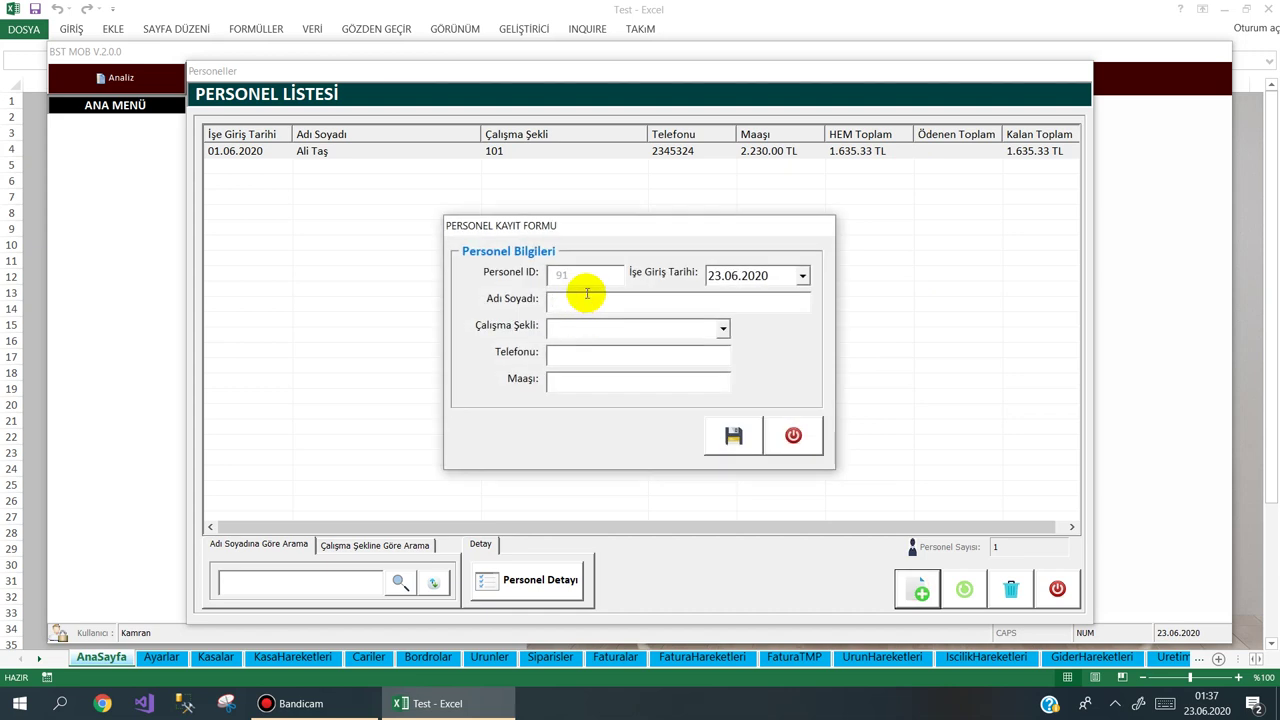
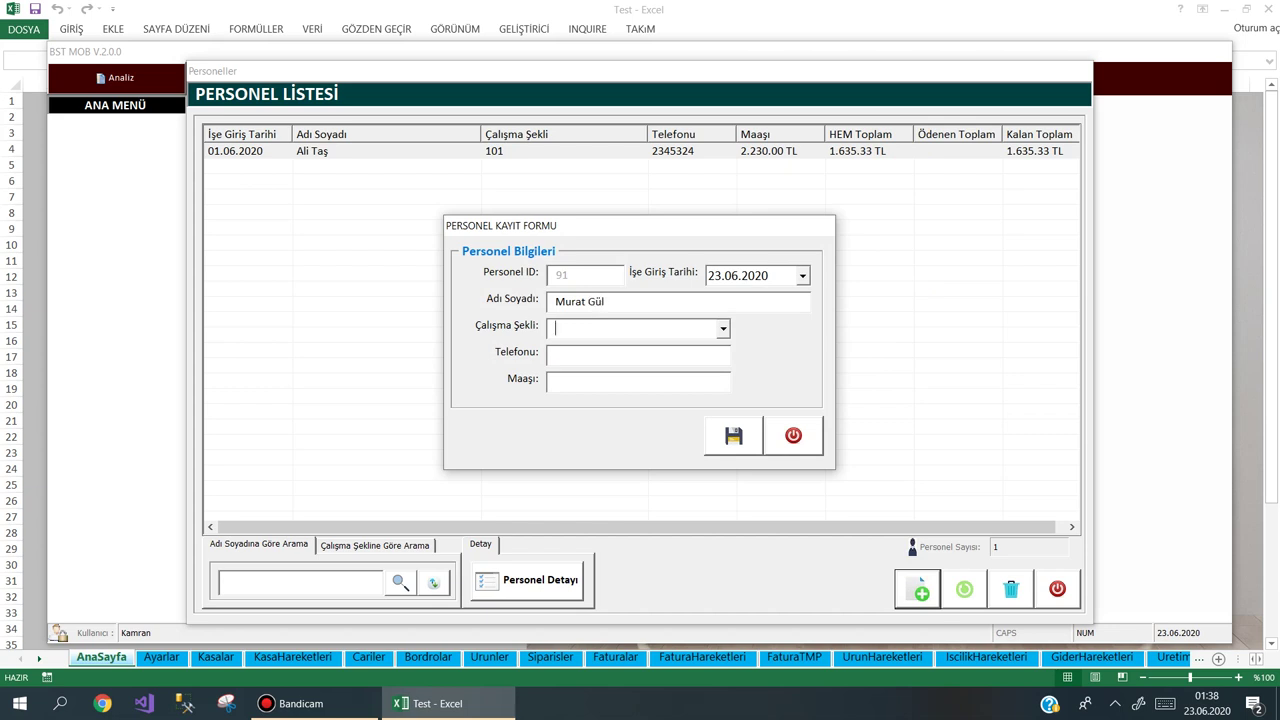
{"action": "key", "text": "Down"}
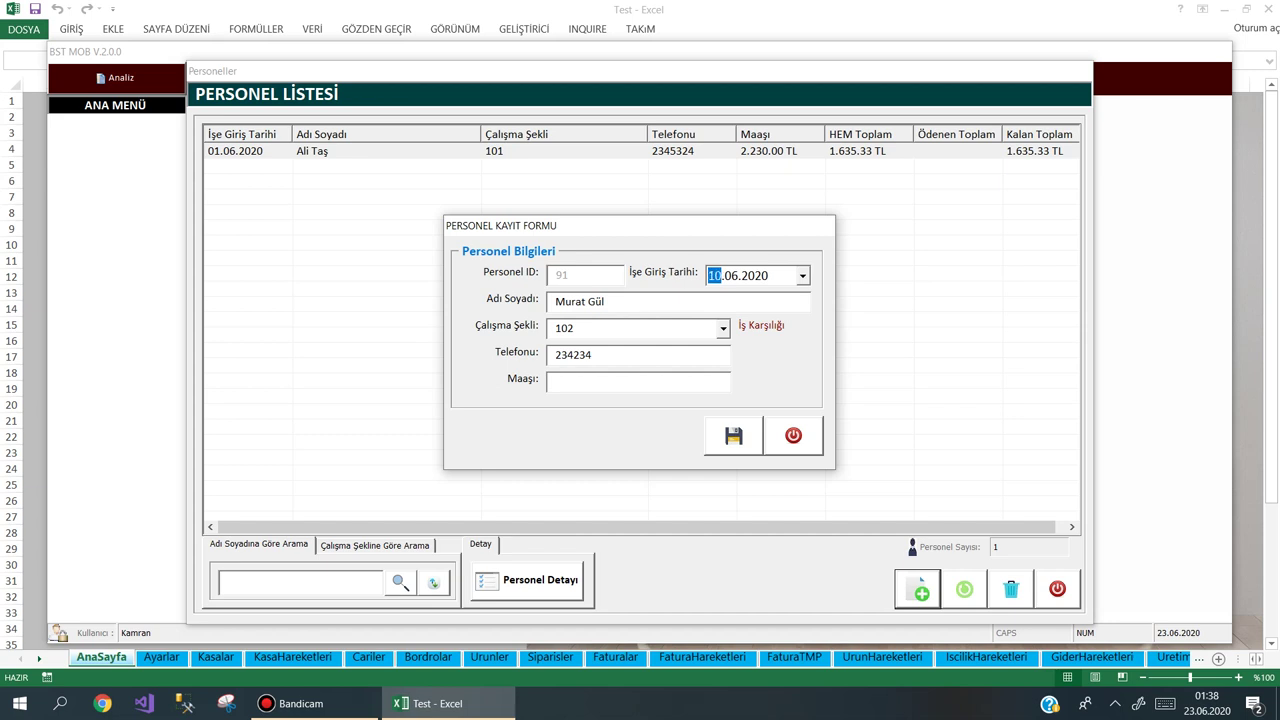
{"action": "left_click", "coordinate": [735, 435]}
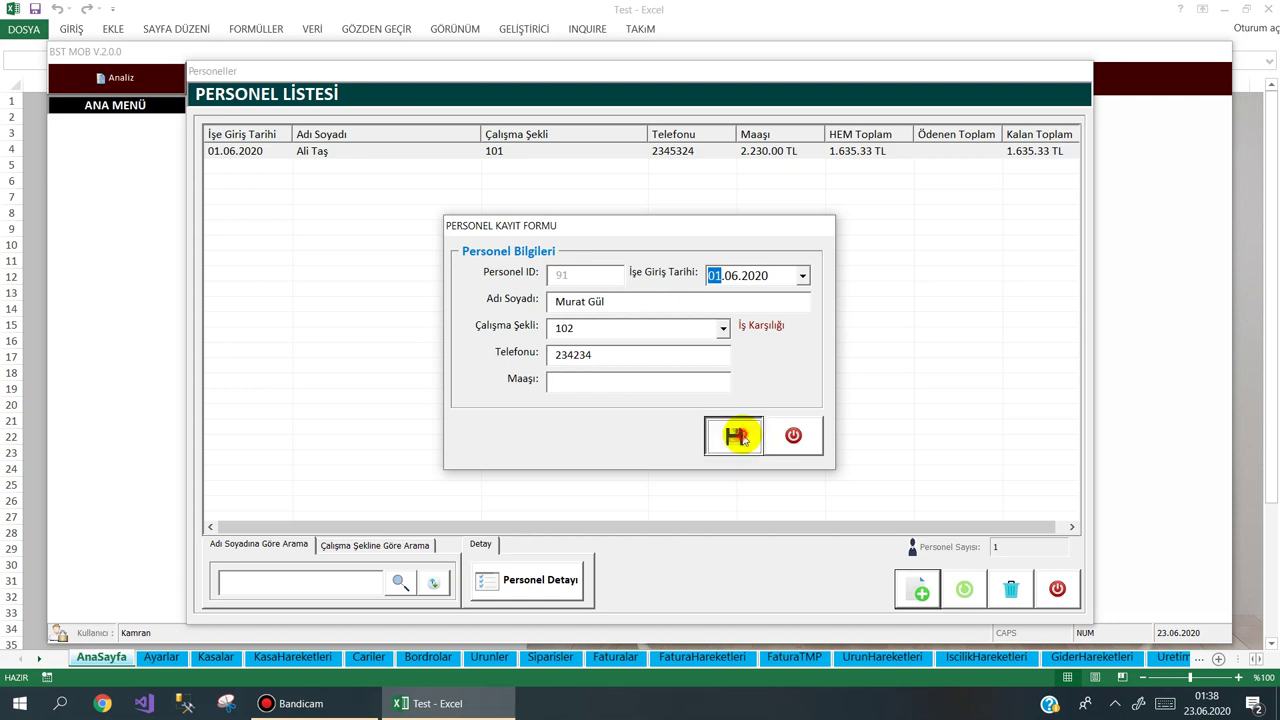
{"action": "left_click", "coordinate": [612, 408]}
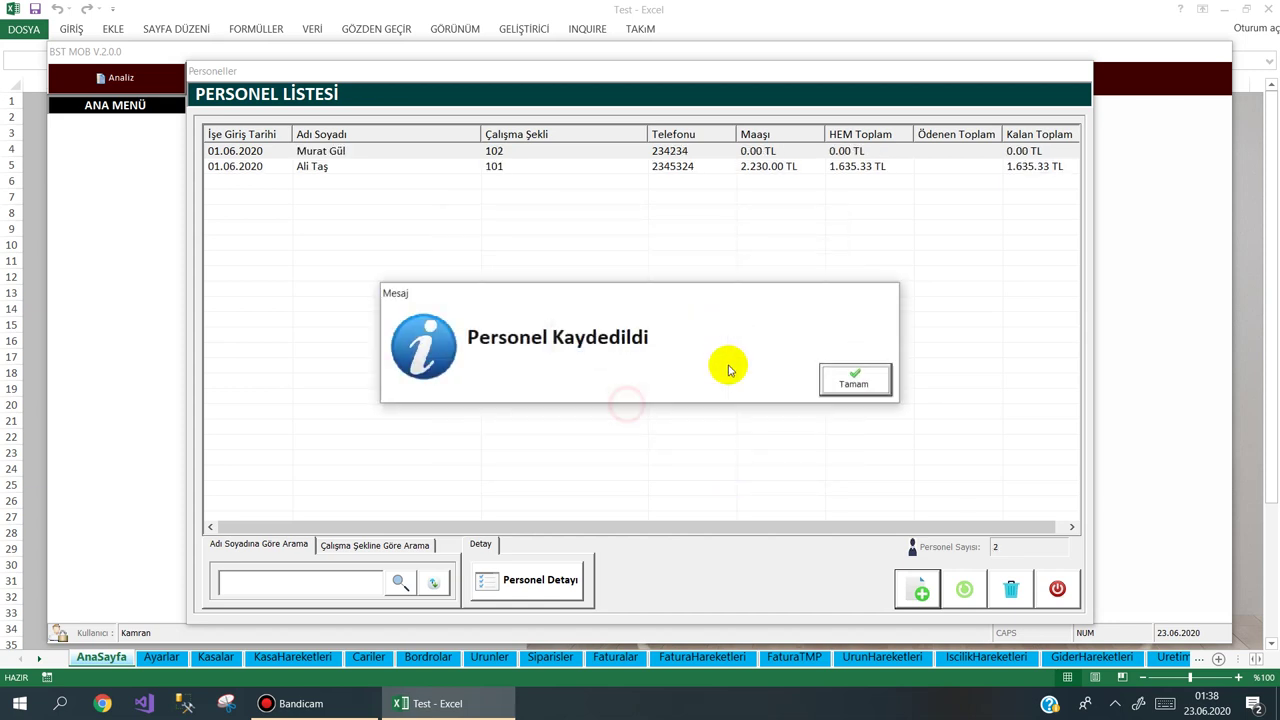
{"action": "left_click", "coordinate": [862, 388]}
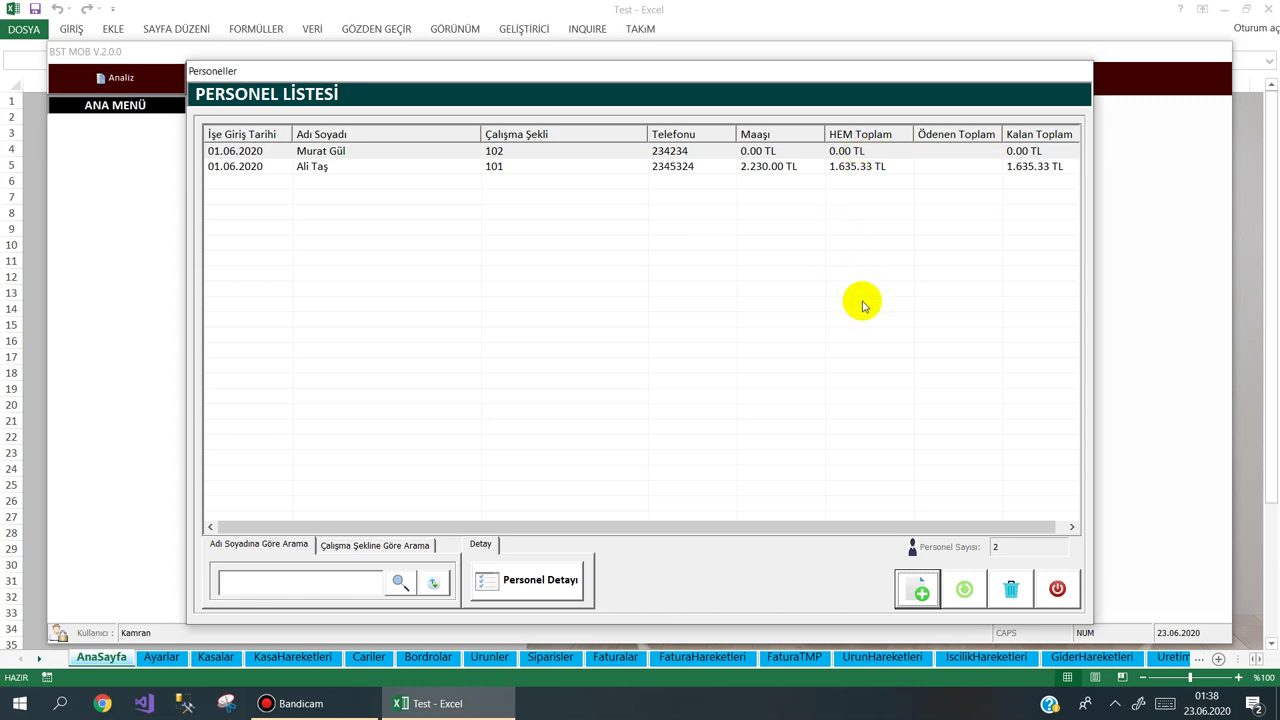
Step: Add consumables Mdf and Kumaş to the Sarf Malzeme list
{"action": "key", "text": "Escape"}
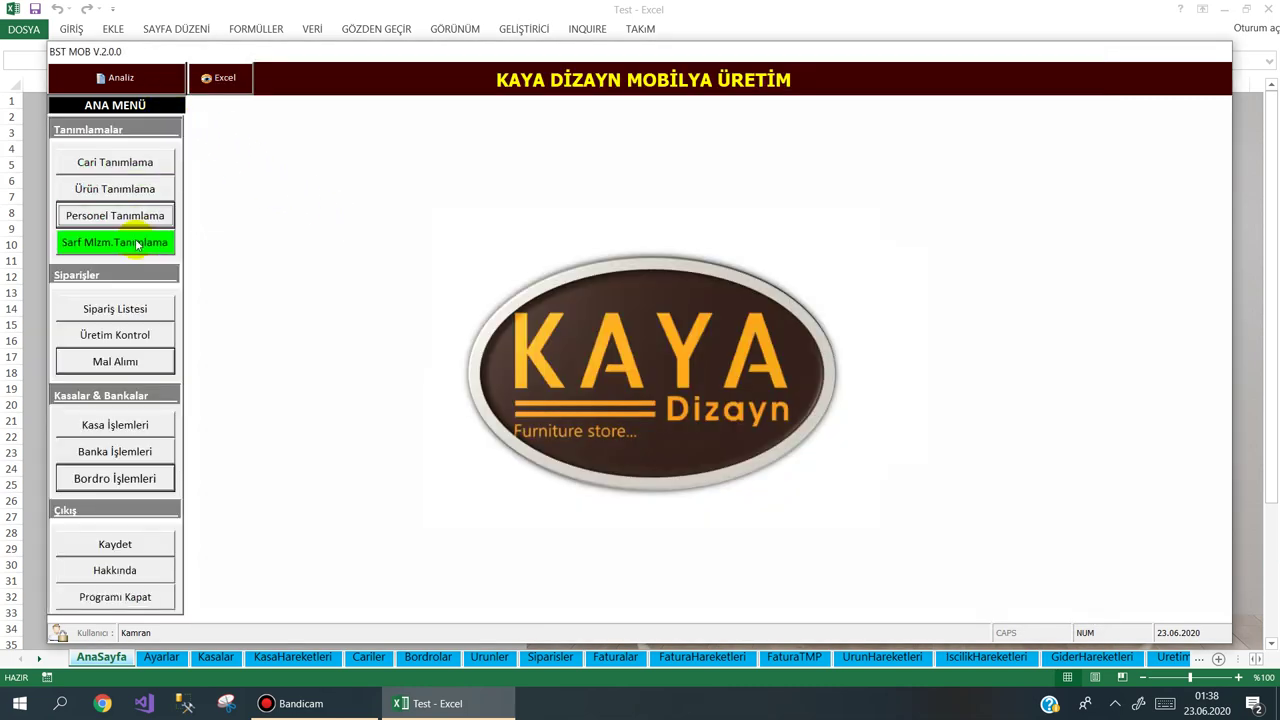
{"action": "left_click", "coordinate": [763, 591]}
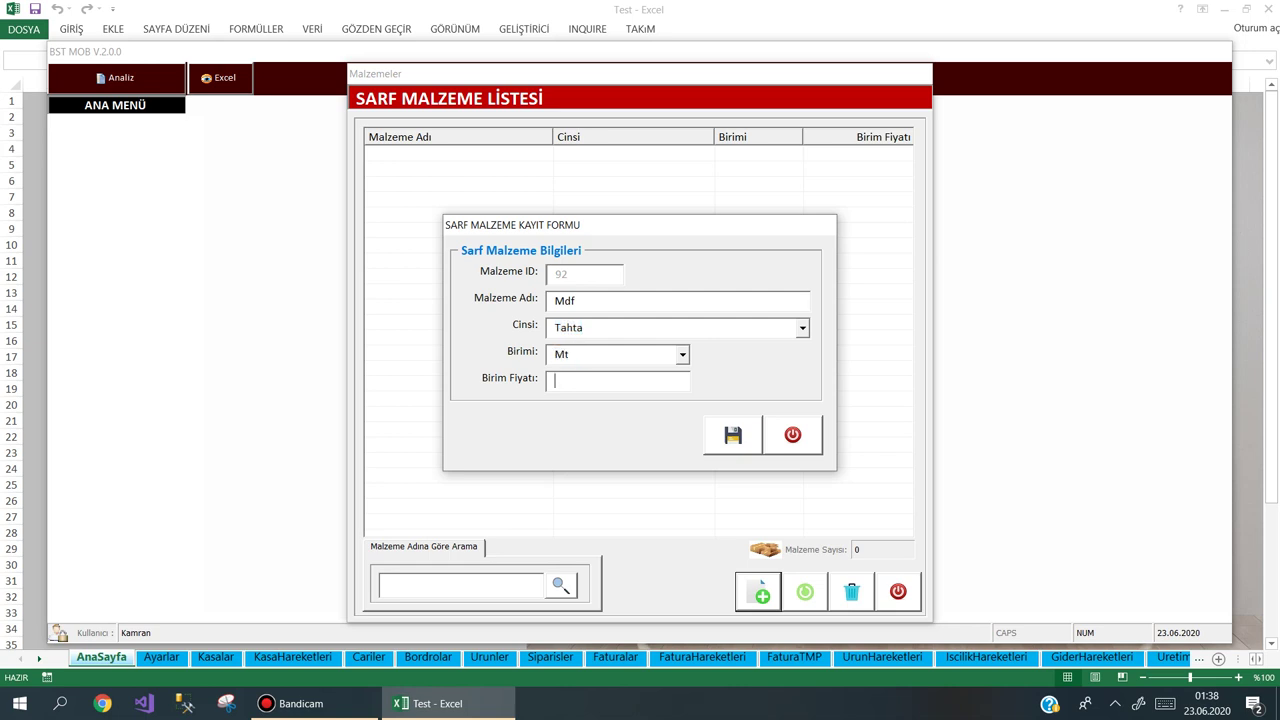
{"action": "type", "text": "20"}
{"action": "key", "text": "Return"}
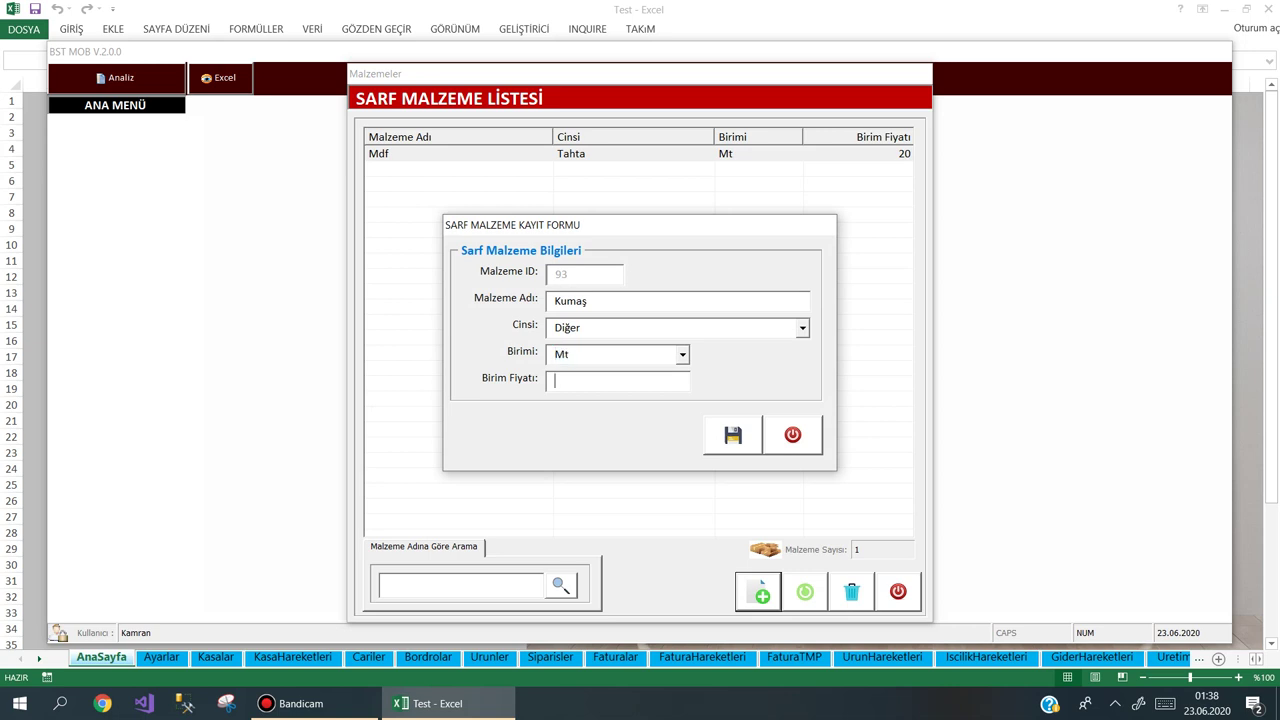
{"action": "type", "text": "30"}
{"action": "key", "text": "Return"}
{"action": "key", "text": "Return"}
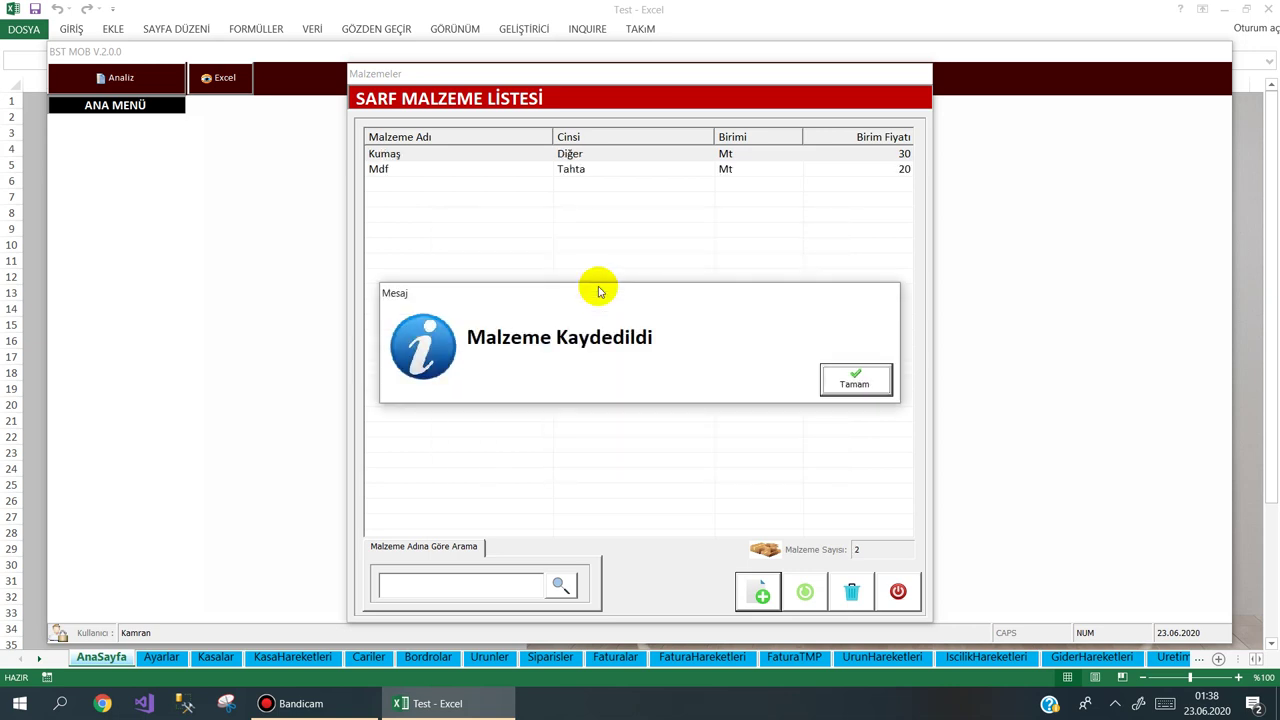
{"action": "key", "text": "Return"}
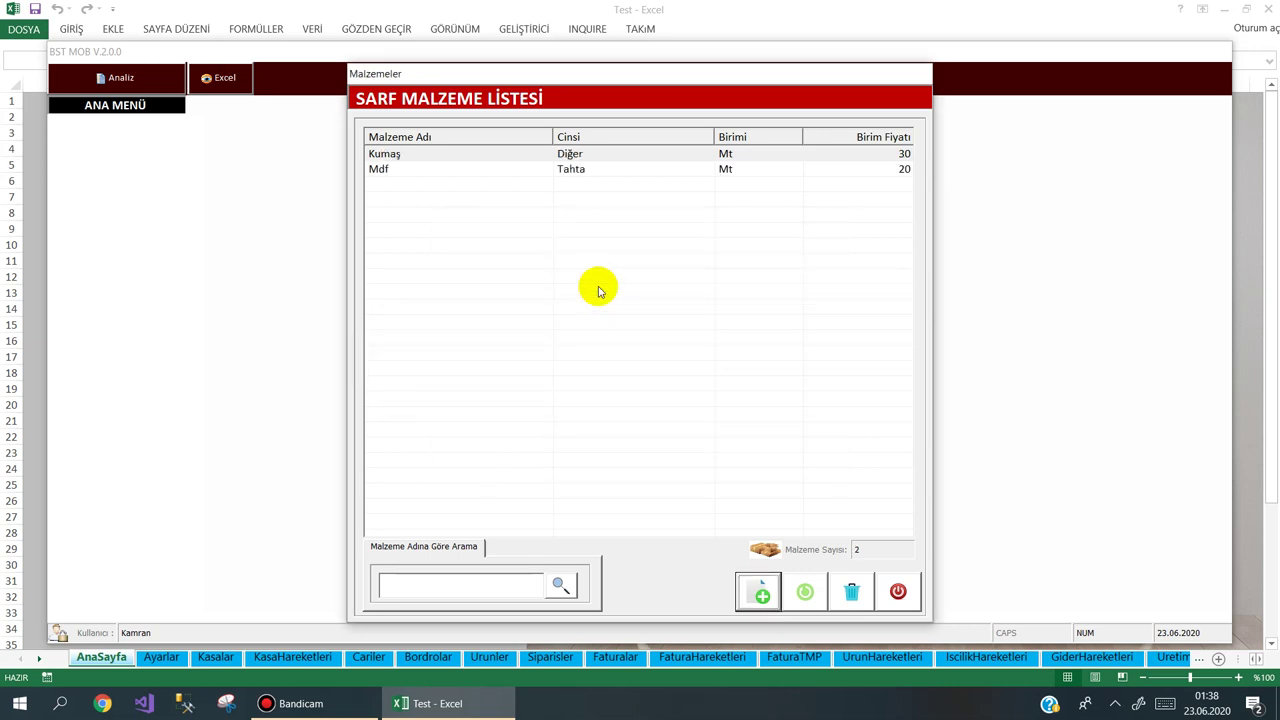
Step: Add consumable Pvc (Diğer, Mt, 45) and close the material forms
{"action": "key", "text": "Return"}
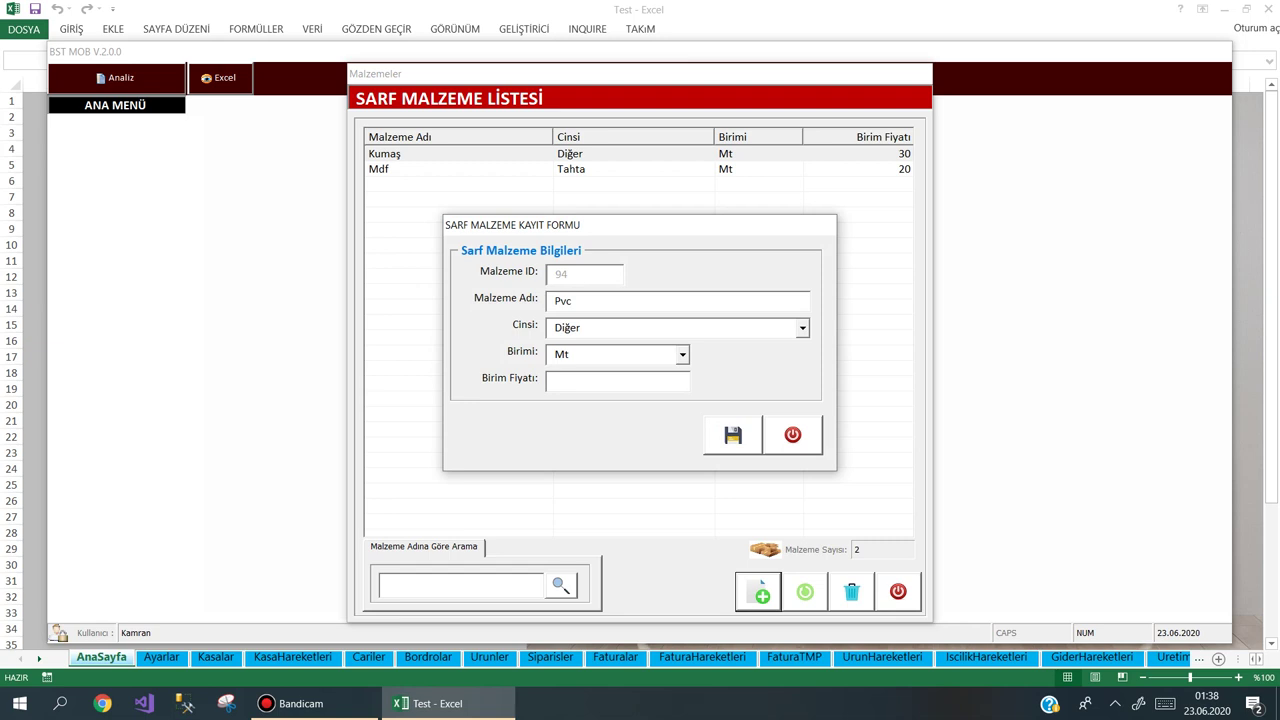
{"action": "type", "text": "45"}
{"action": "key", "text": "Return"}
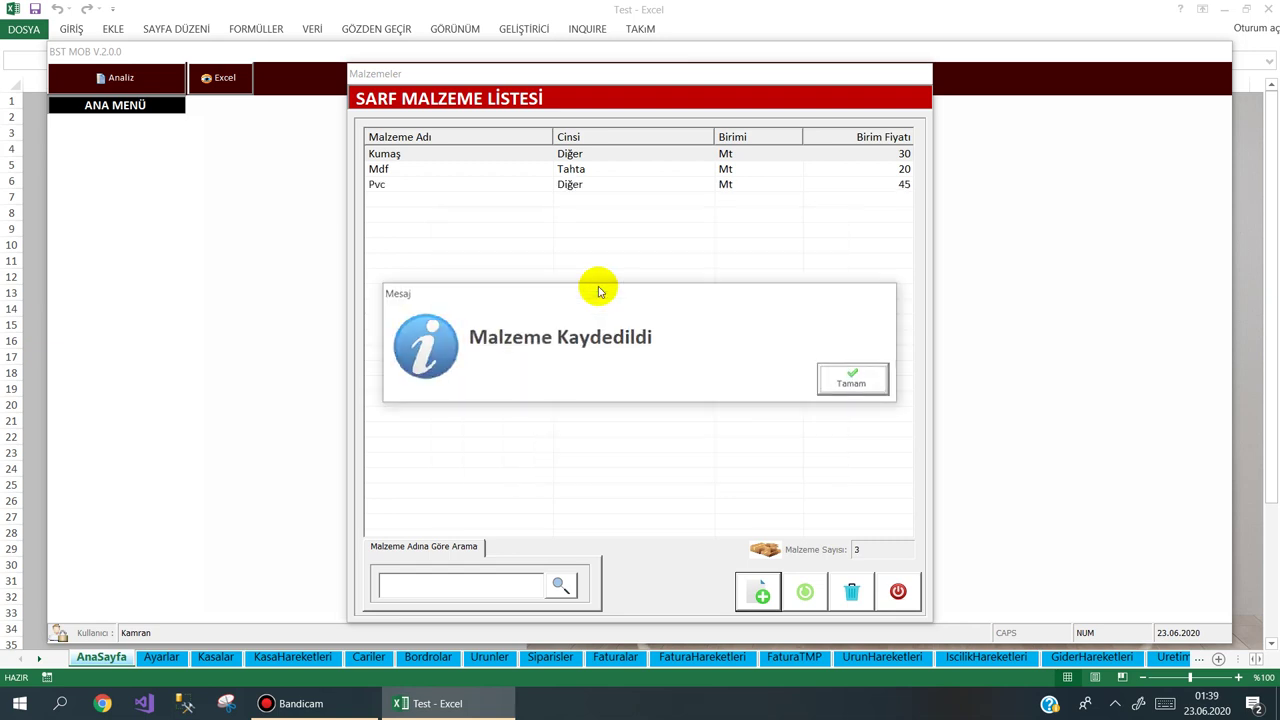
{"action": "key", "text": "Return"}
{"action": "key", "text": "Escape"}
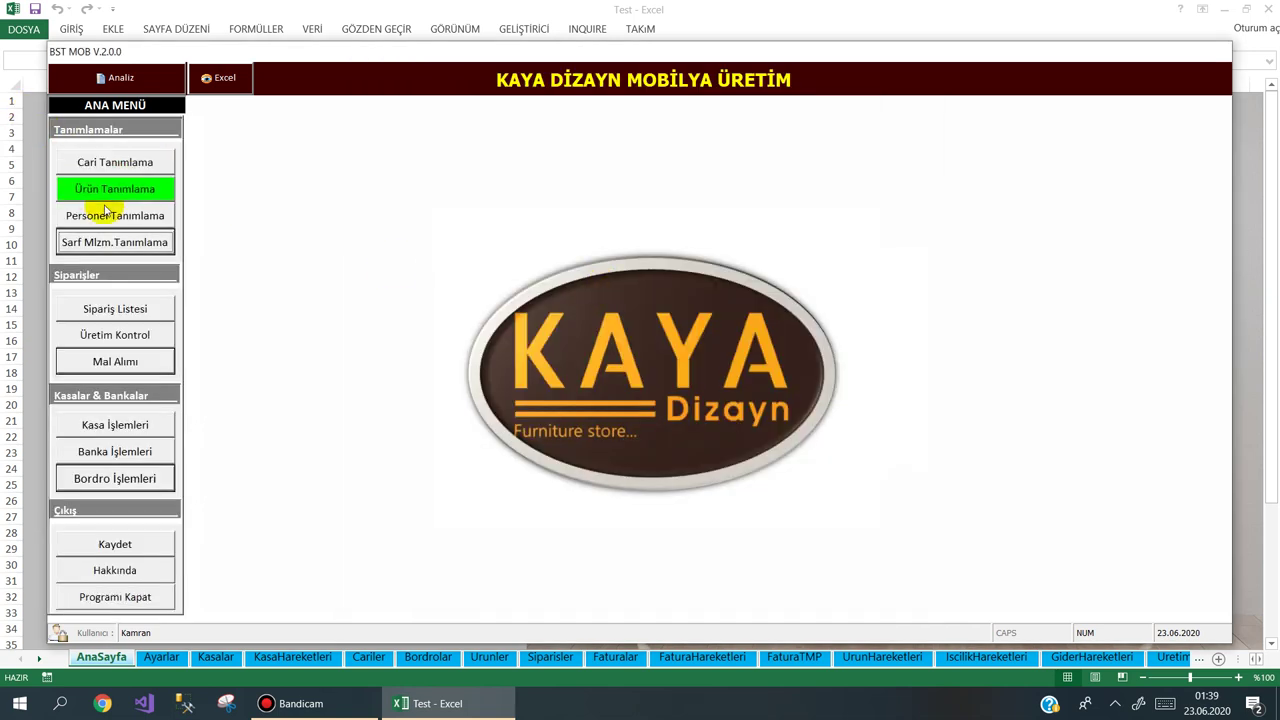
Step: Start a new order, correcting the buyer's account name before selecting them as customer
{"action": "left_click", "coordinate": [104, 309]}
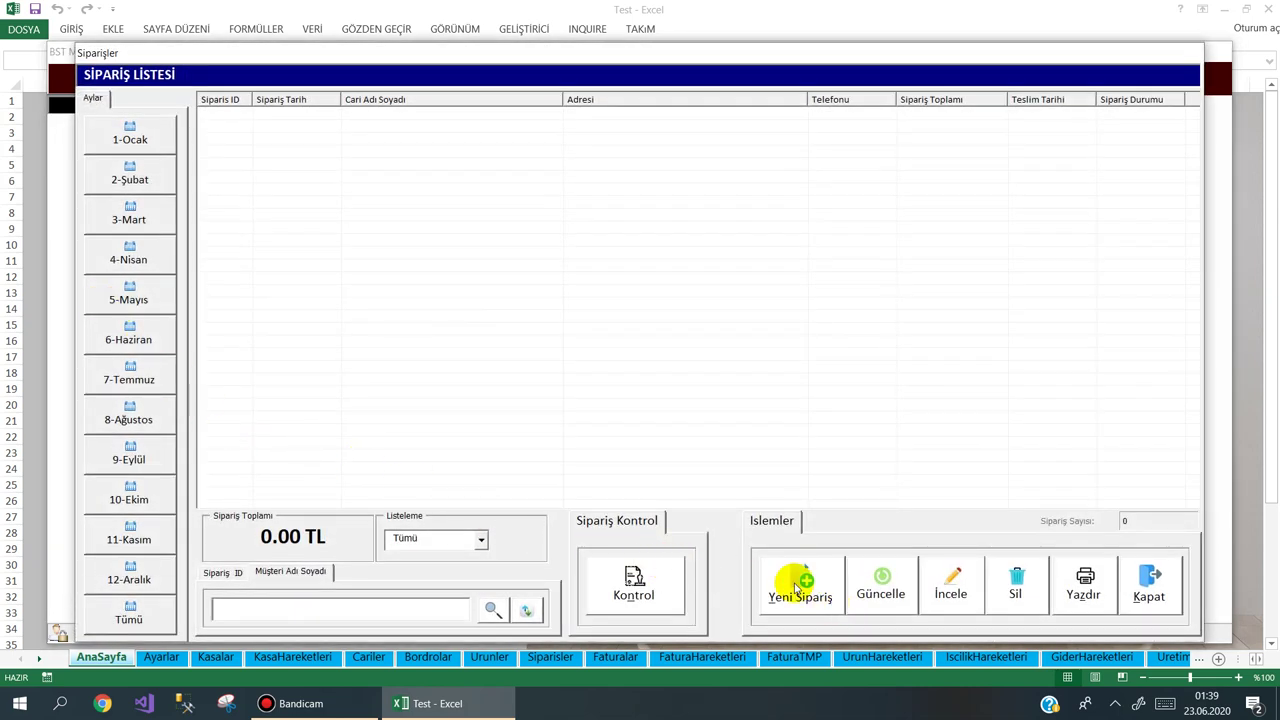
{"action": "left_click", "coordinate": [797, 587]}
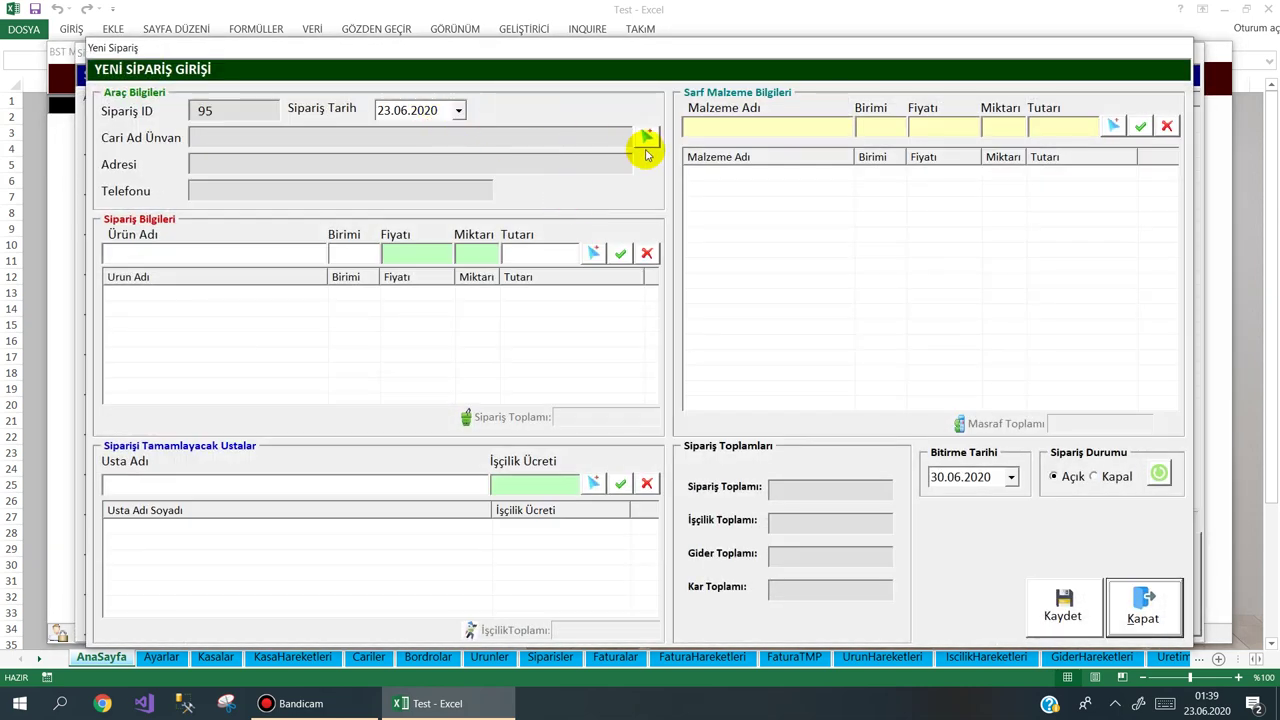
{"action": "left_click", "coordinate": [646, 136]}
{"action": "left_click", "coordinate": [223, 167]}
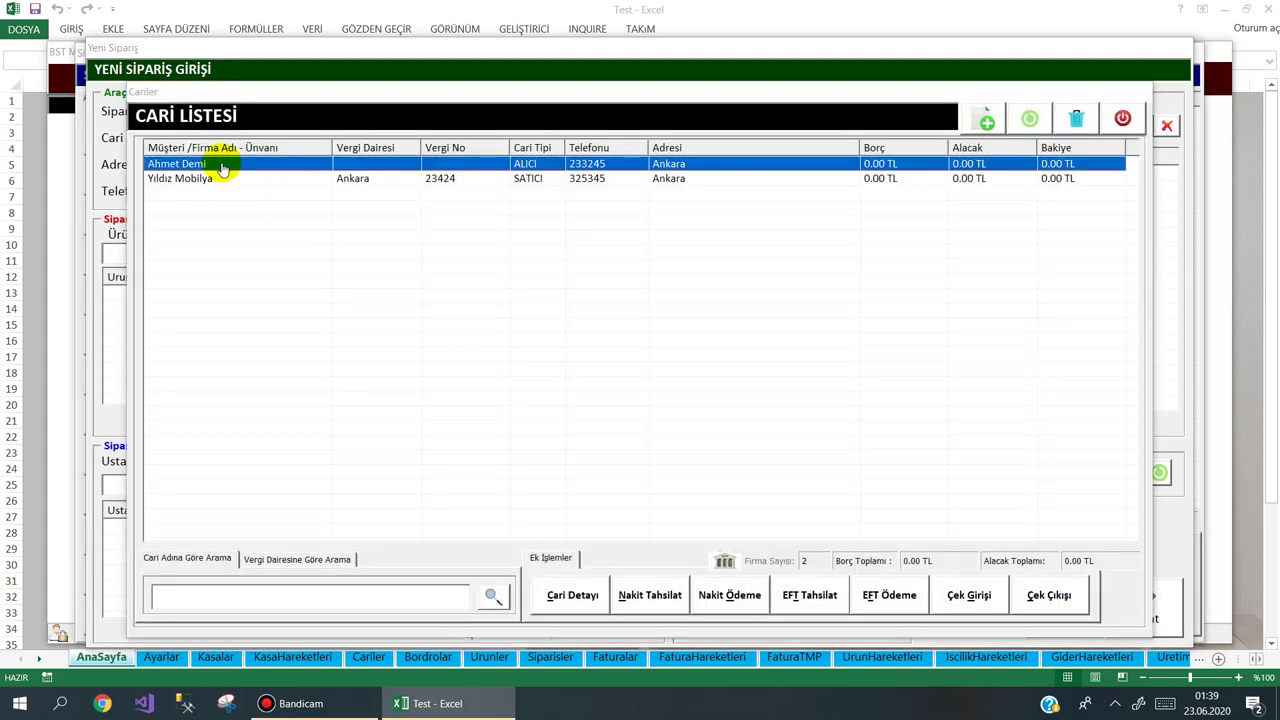
{"action": "left_click", "coordinate": [1029, 119]}
{"action": "type", "text": "r"}
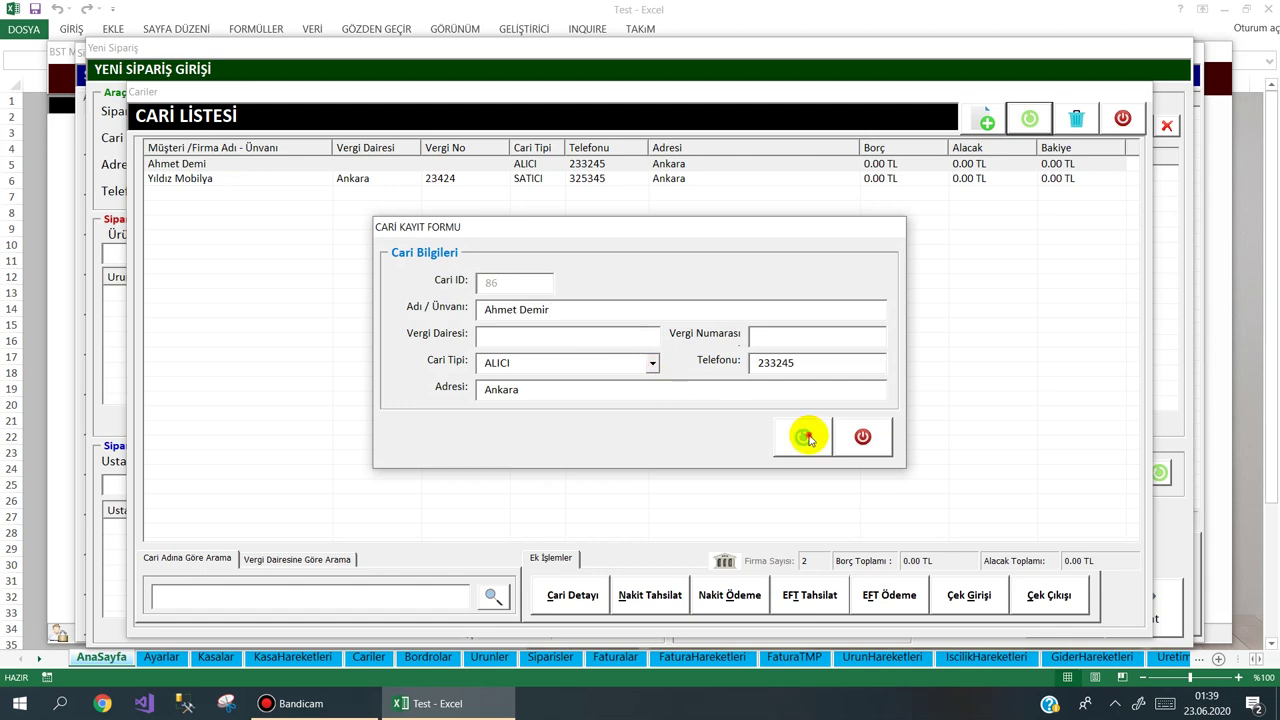
{"action": "left_click", "coordinate": [803, 437]}
{"action": "left_click", "coordinate": [610, 408]}
{"action": "left_click", "coordinate": [870, 381]}
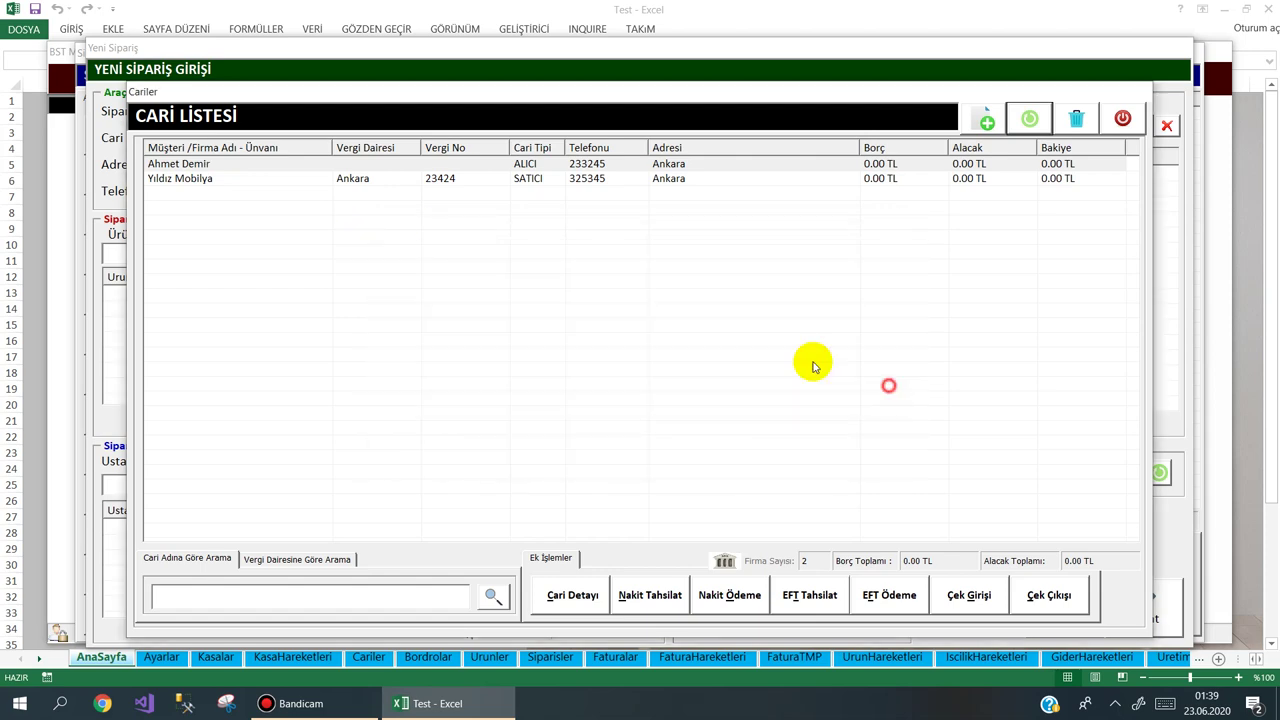
{"action": "left_click", "coordinate": [258, 170]}
{"action": "double_click", "coordinate": [258, 170]}
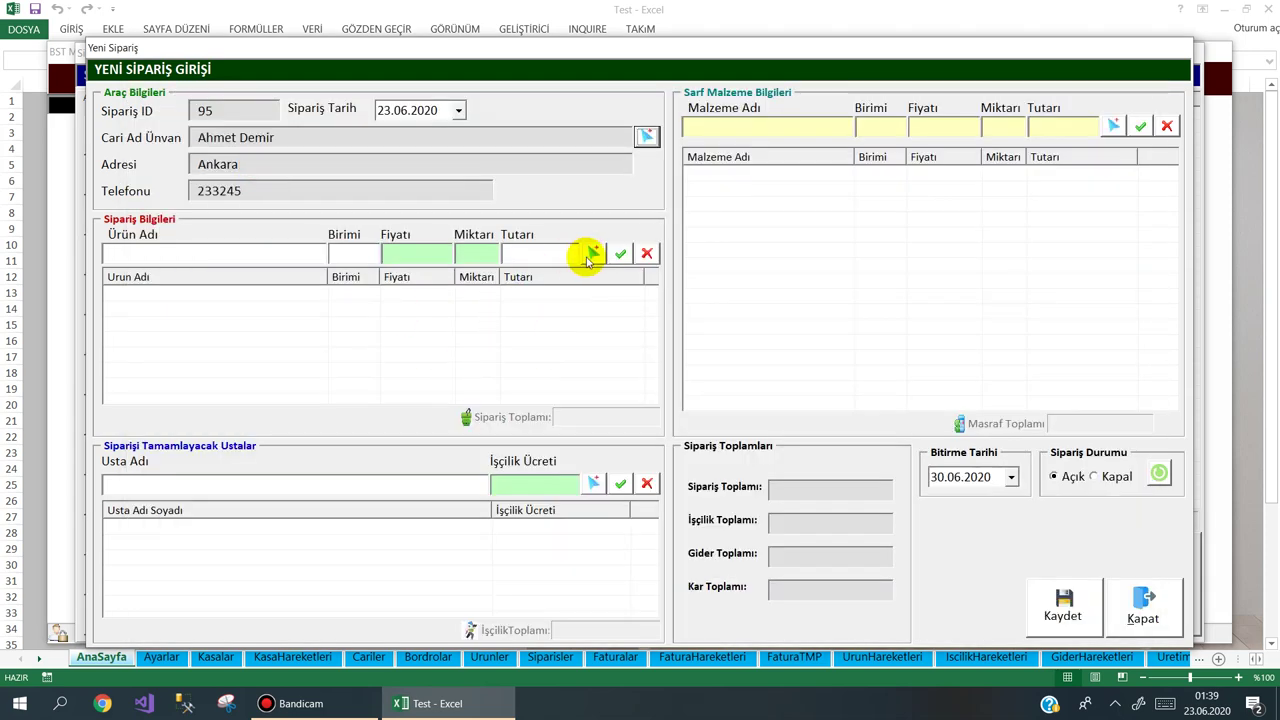
Step: Add one Kanepe to the order's product lines
{"action": "left_click", "coordinate": [586, 251]}
{"action": "double_click", "coordinate": [384, 172]}
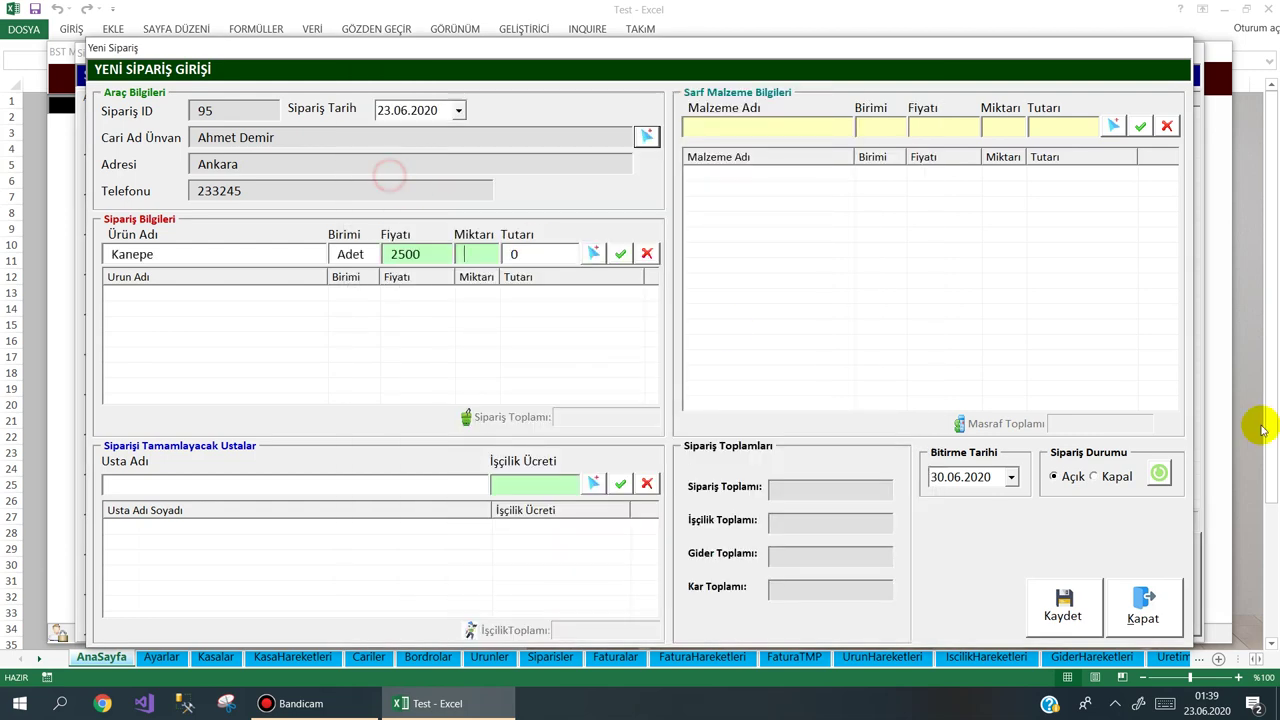
{"action": "type", "text": "1"}
{"action": "key", "text": "Return"}
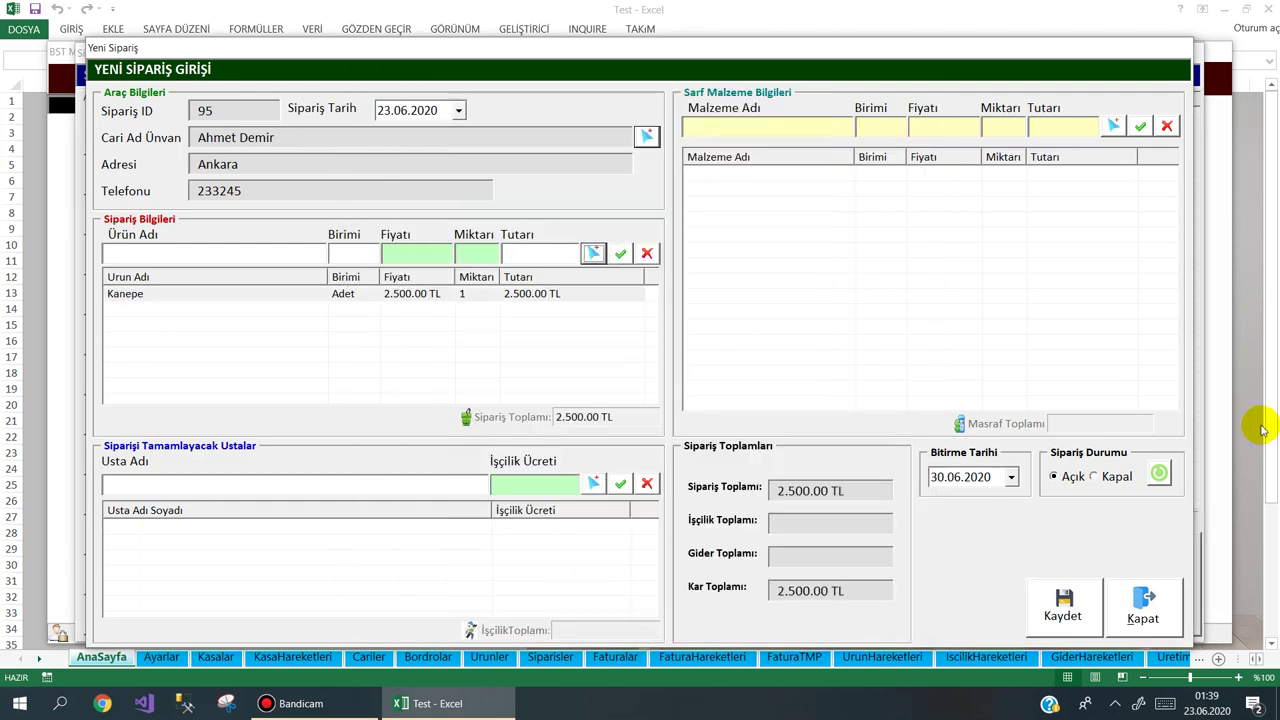
Step: Assign two craftsmen to the order, the first with a 750 labour fee
{"action": "left_click", "coordinate": [593, 483]}
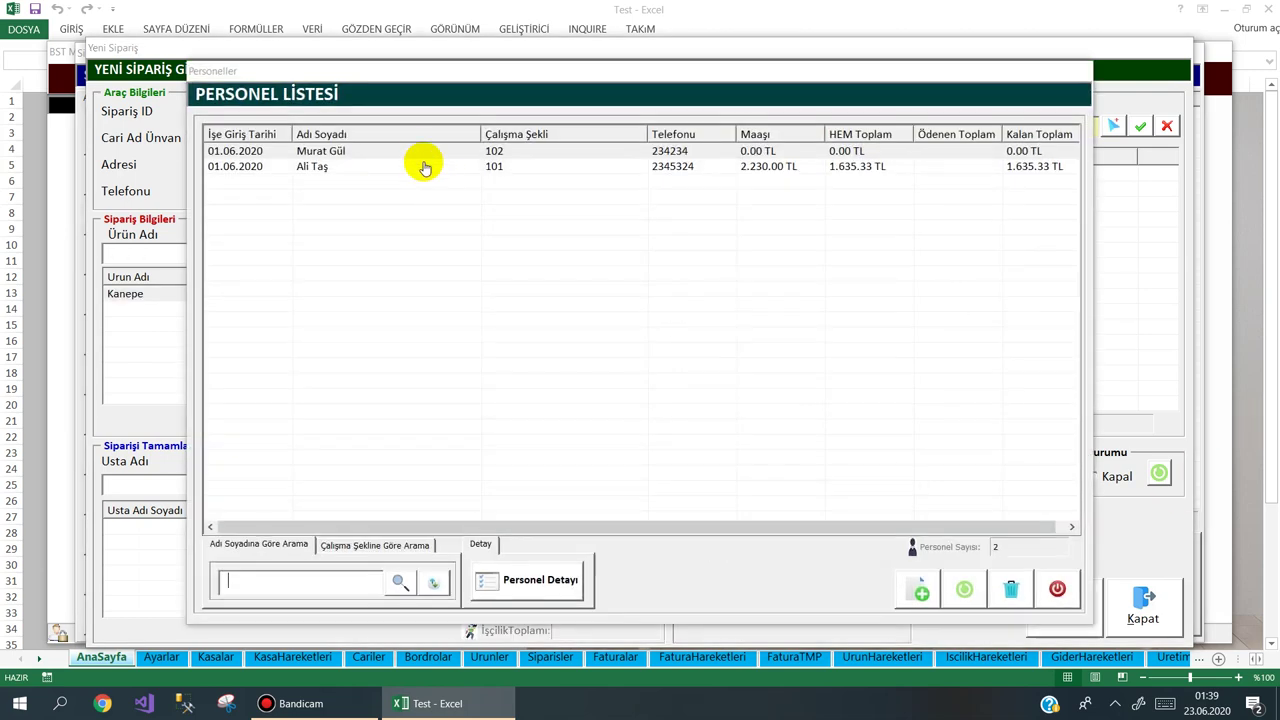
{"action": "double_click", "coordinate": [415, 151]}
{"action": "type", "text": "750"}
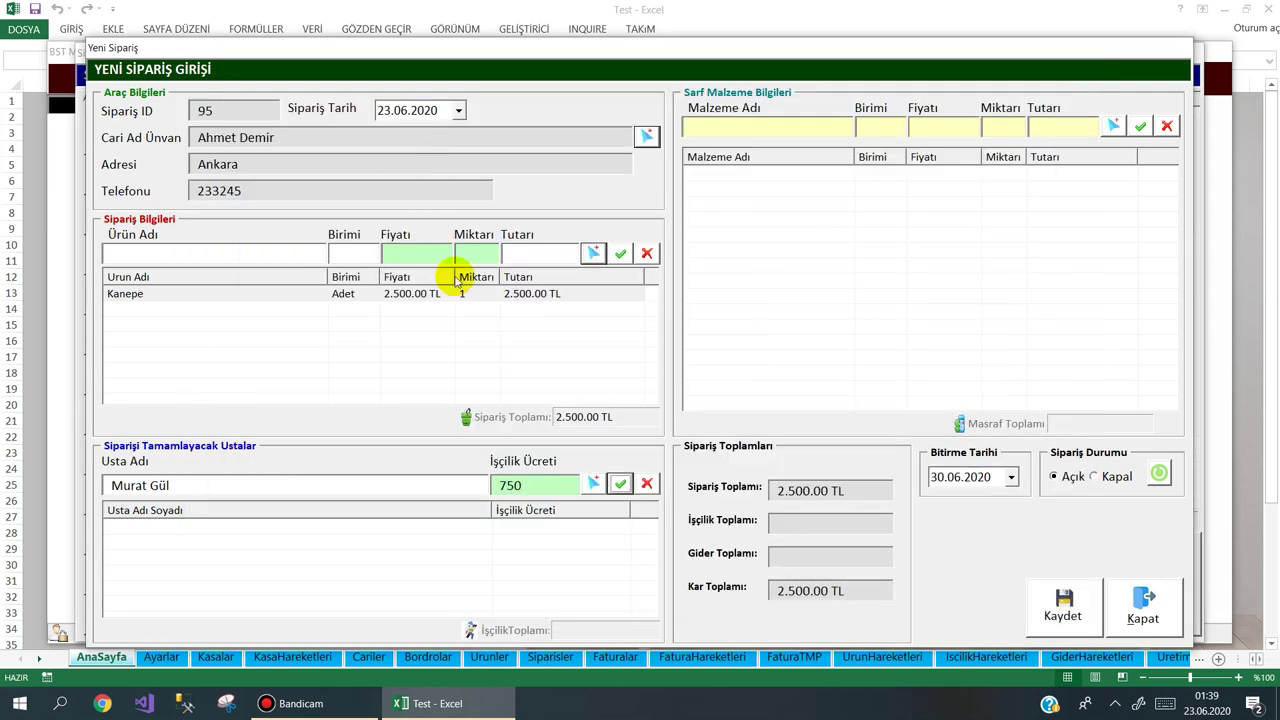
{"action": "key", "text": "Return"}
{"action": "left_click", "coordinate": [593, 483]}
{"action": "left_click", "coordinate": [368, 166]}
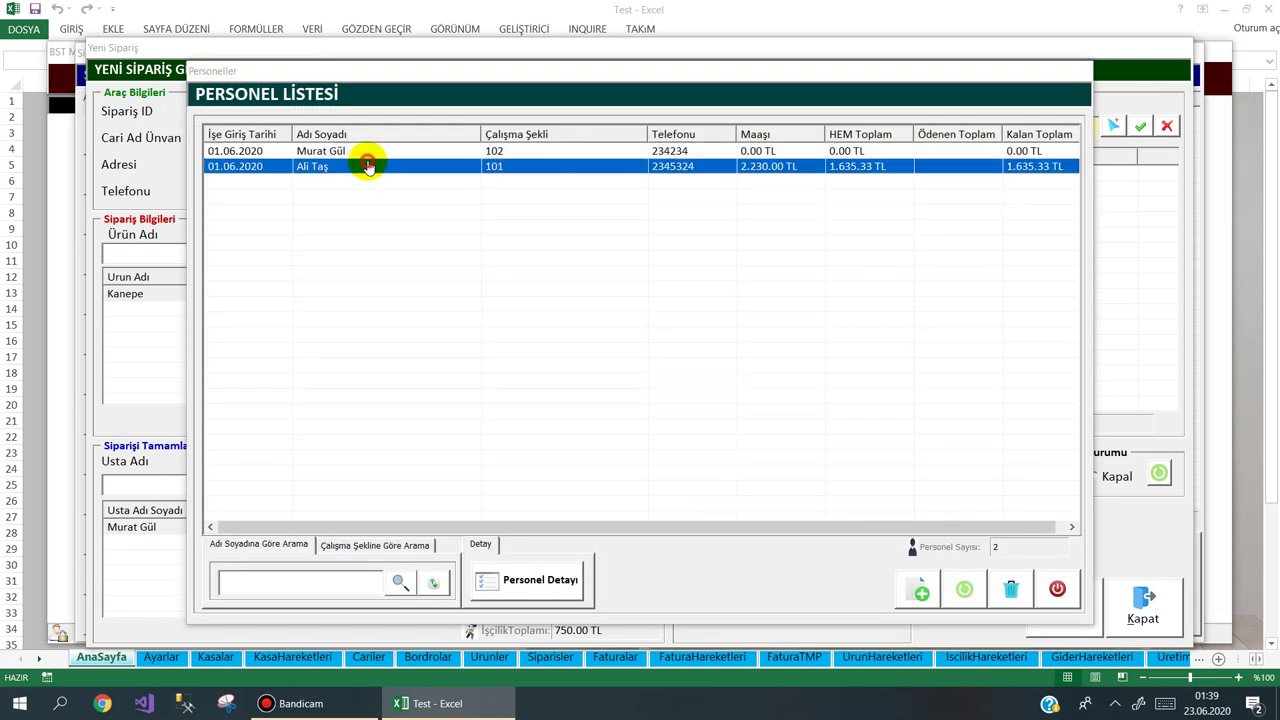
{"action": "double_click", "coordinate": [368, 166]}
{"action": "left_click", "coordinate": [620, 485]}
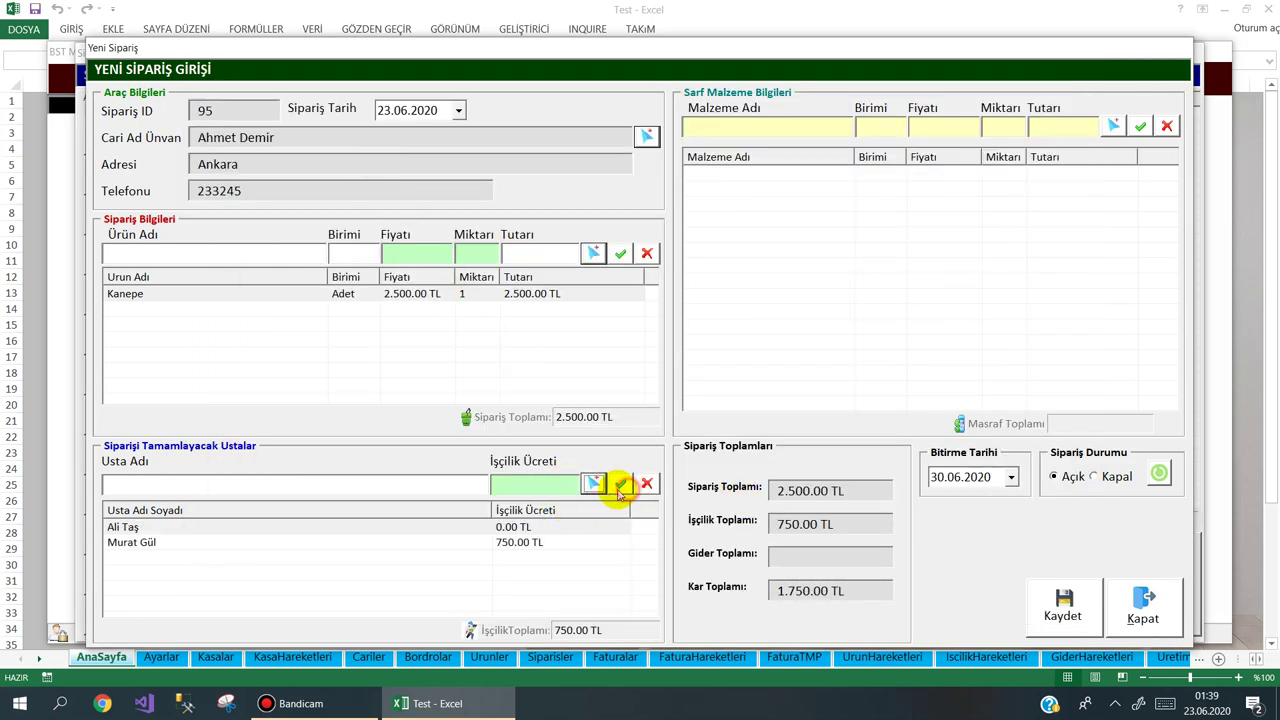
Step: Add 10 Kumaş and 20 Mdf as materials and save order 95
{"action": "left_click", "coordinate": [1112, 125]}
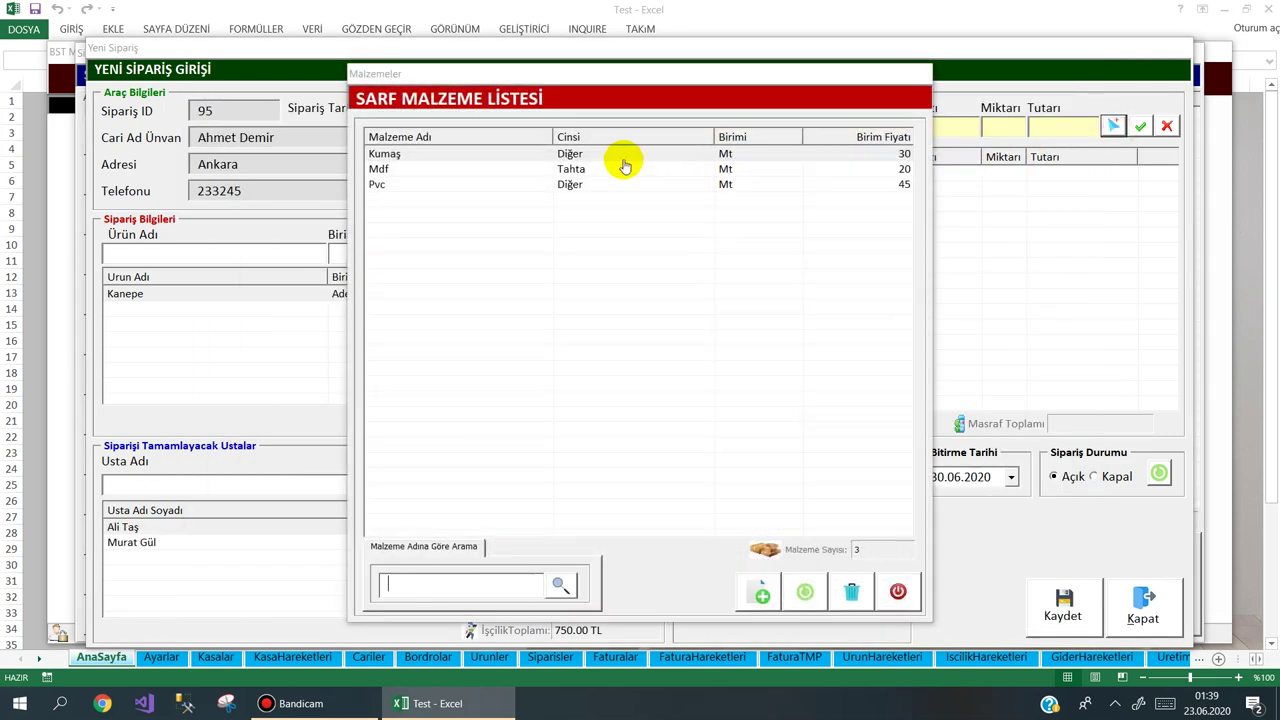
{"action": "double_click", "coordinate": [505, 155]}
{"action": "type", "text": "10"}
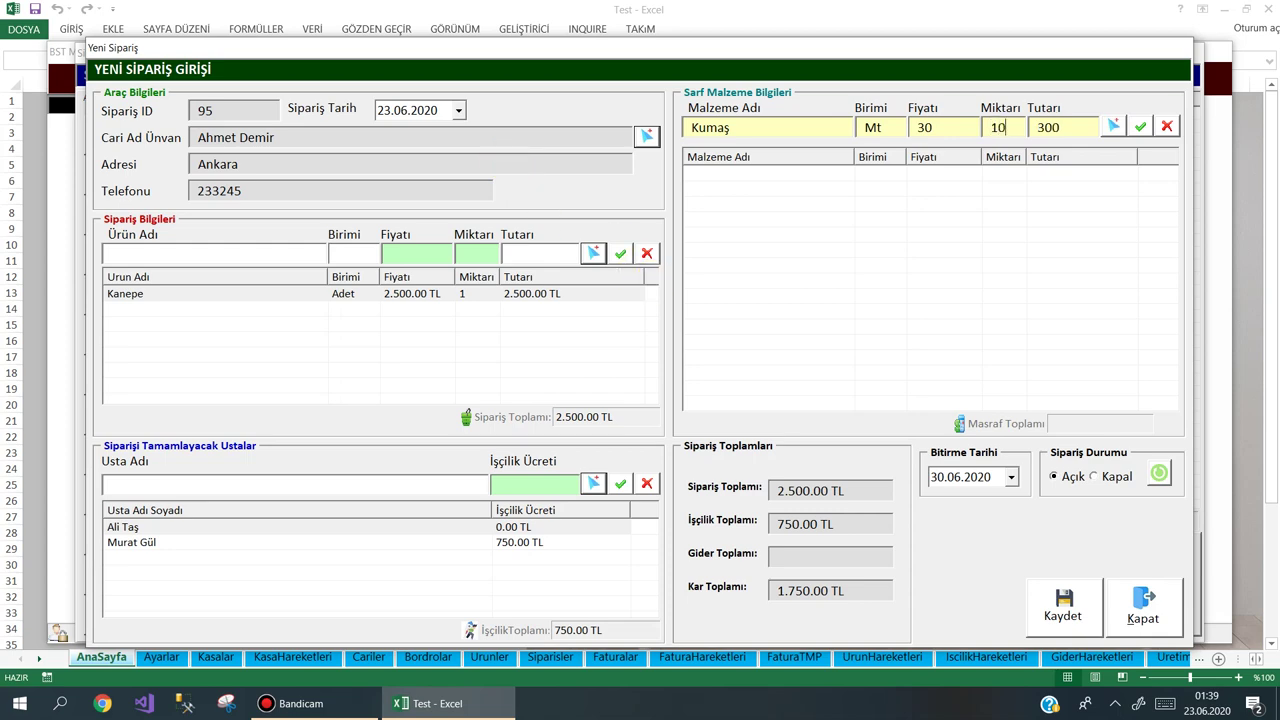
{"action": "key", "text": "Return"}
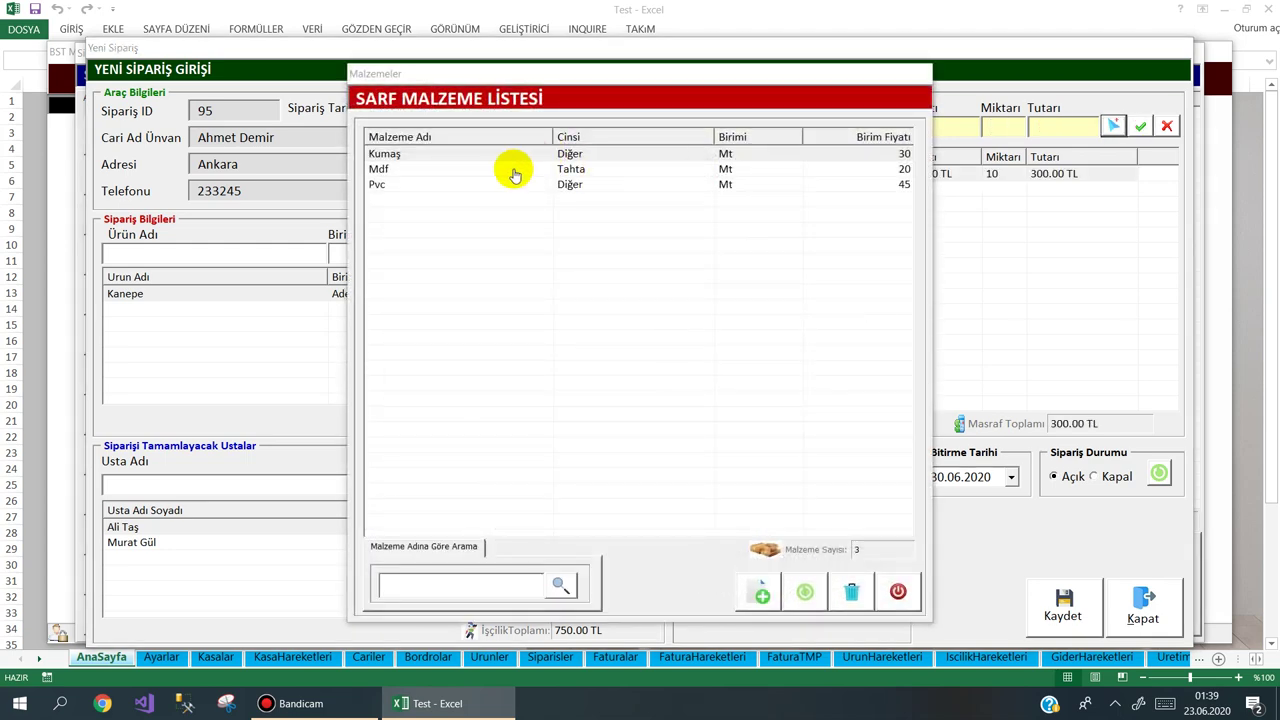
{"action": "left_click", "coordinate": [505, 170]}
{"action": "double_click", "coordinate": [505, 170]}
{"action": "type", "text": "20"}
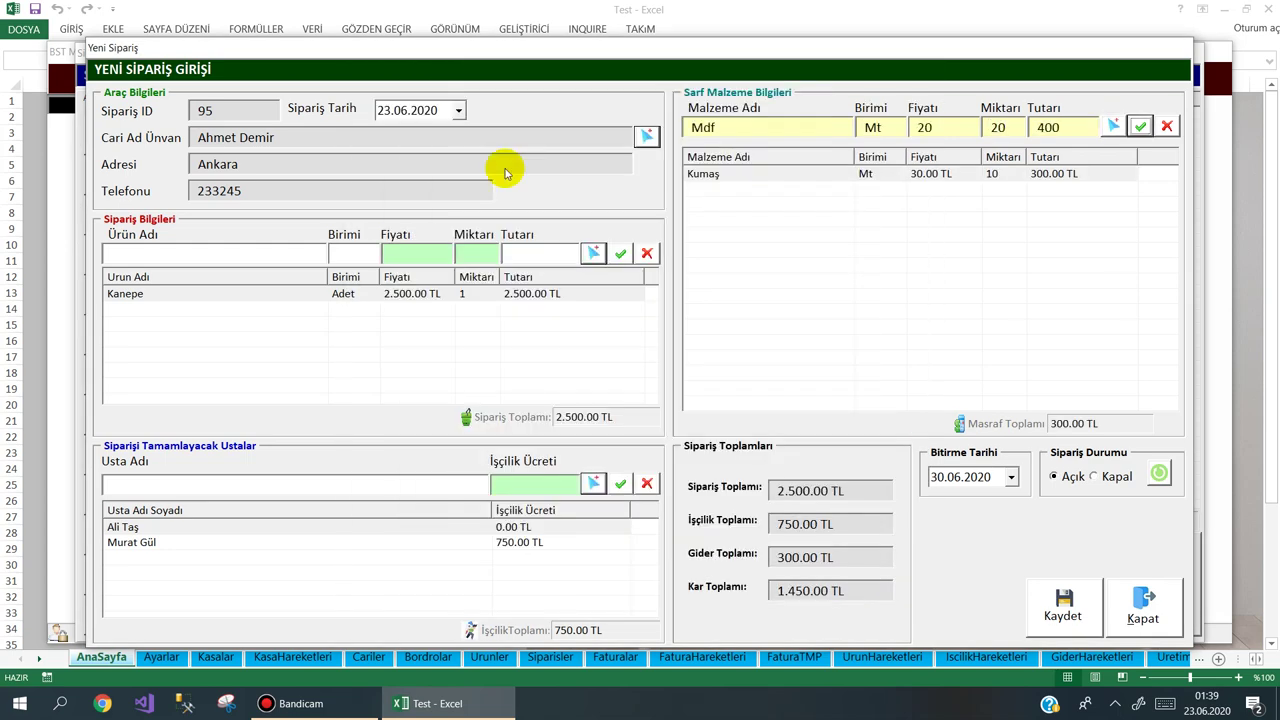
{"action": "key", "text": "Return"}
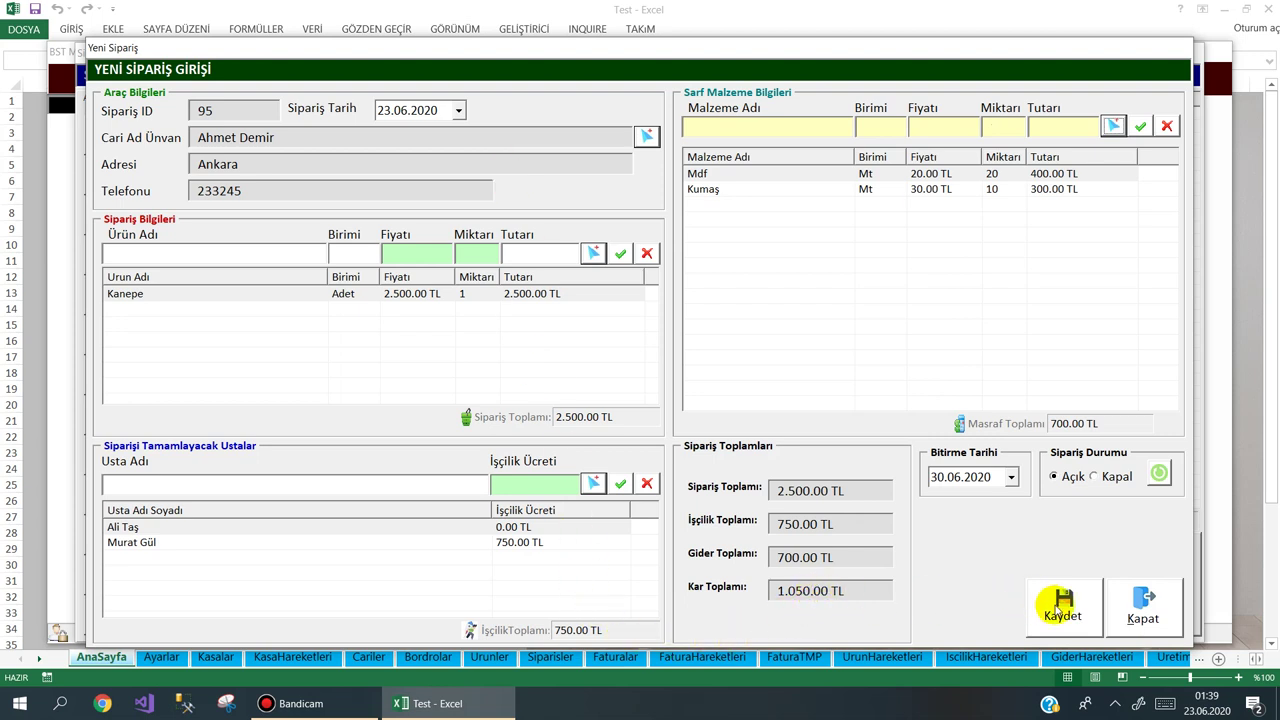
{"action": "left_click", "coordinate": [1062, 605]}
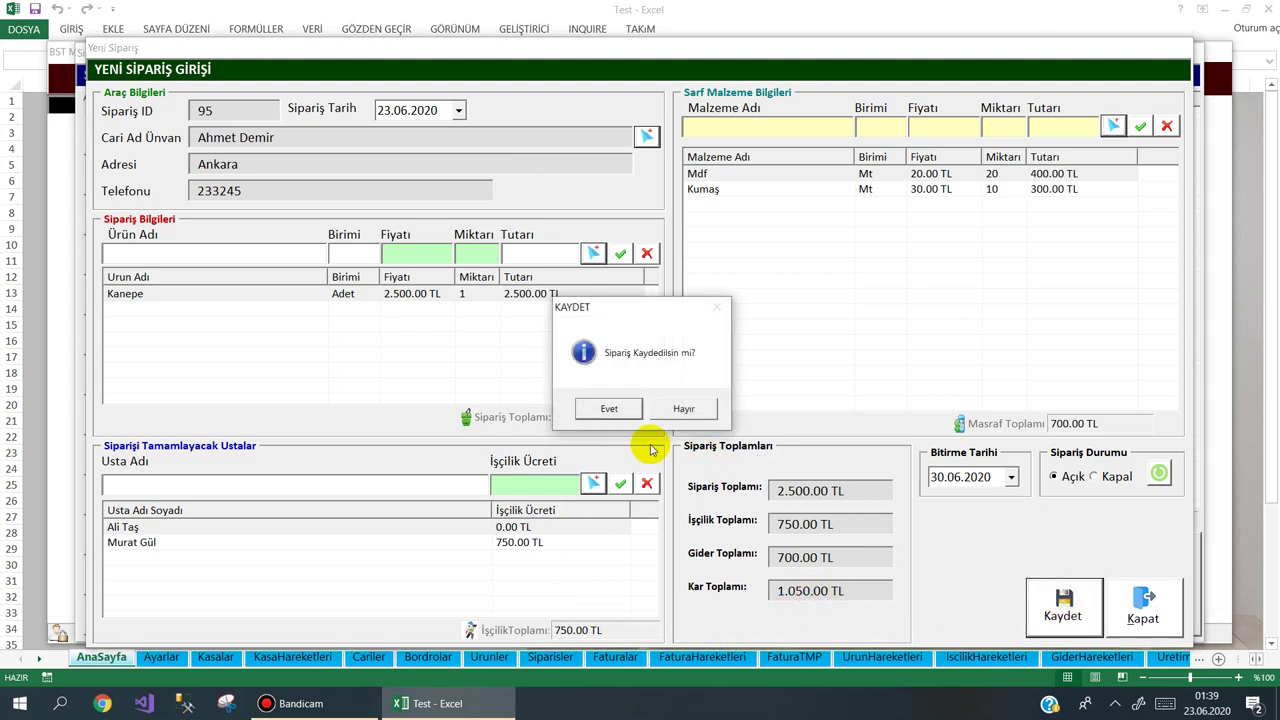
{"action": "left_click", "coordinate": [600, 408]}
{"action": "left_click", "coordinate": [862, 381]}
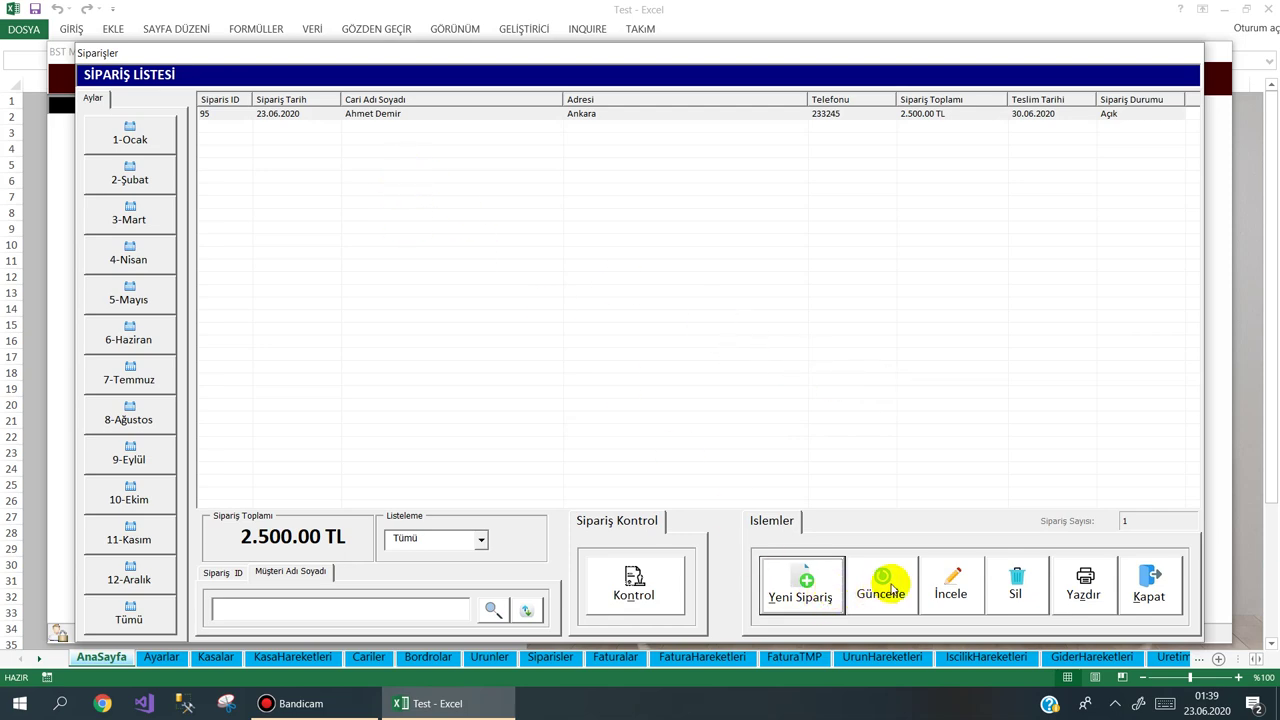
Step: Record production stages Ölçü alındı at 10% and Kesim yapıldı at 30% for order 95
{"action": "left_click", "coordinate": [662, 590]}
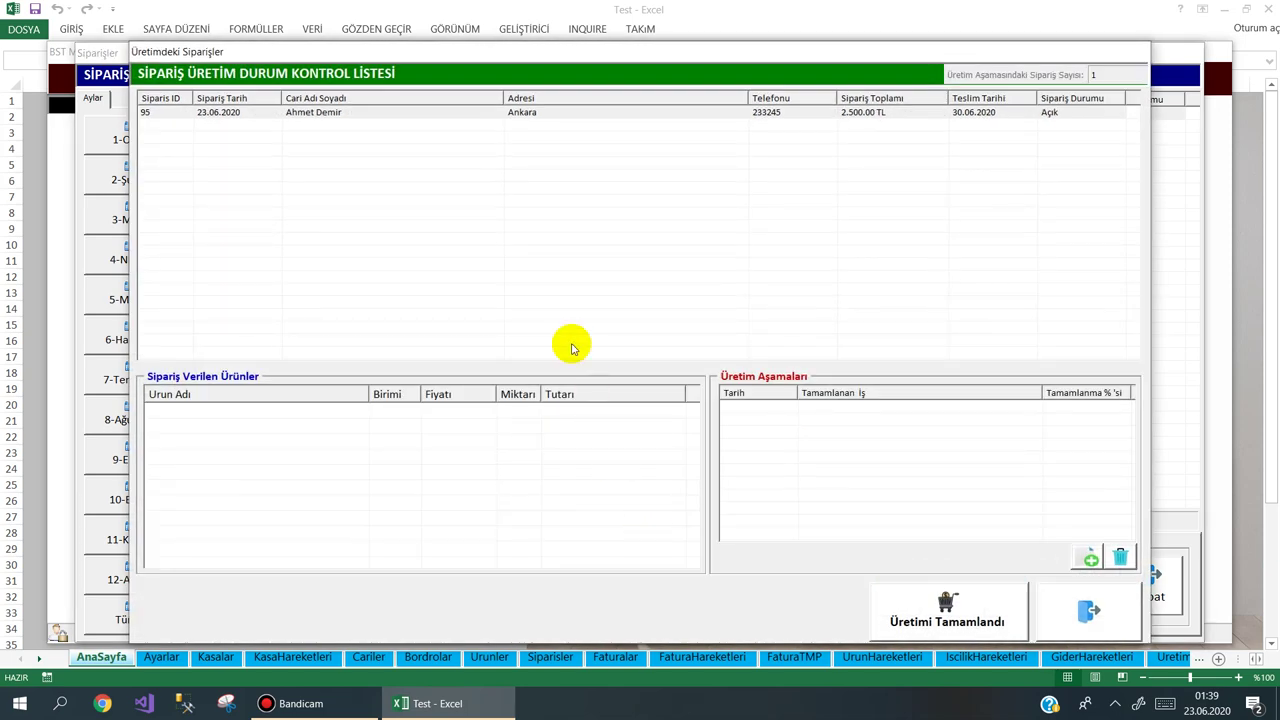
{"action": "left_click", "coordinate": [562, 110]}
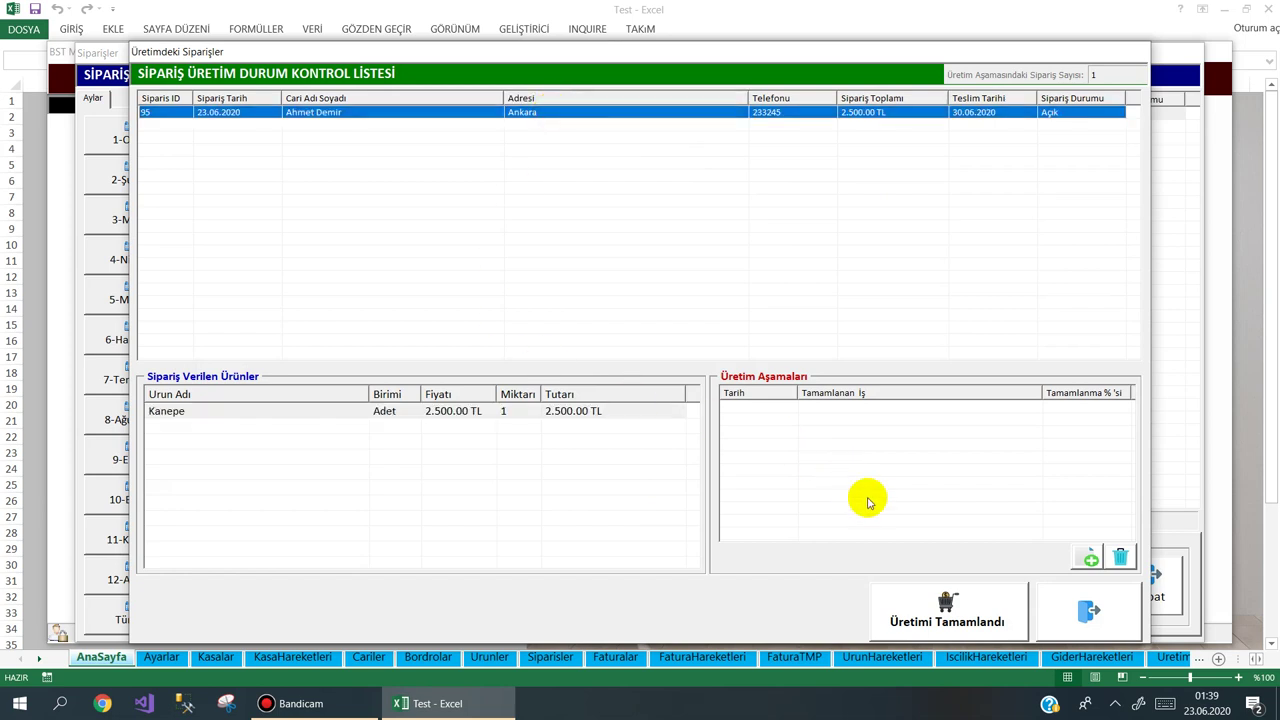
{"action": "left_click", "coordinate": [1088, 557]}
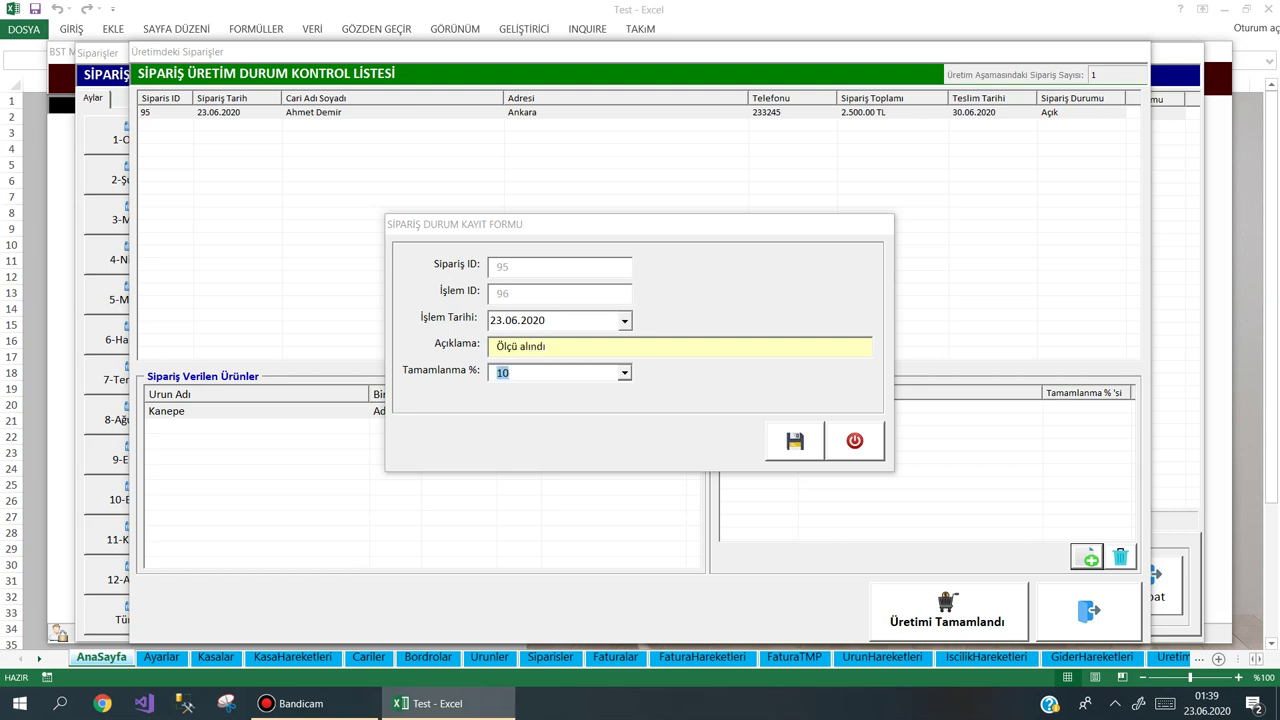
{"action": "key", "text": "Return"}
{"action": "key", "text": "Return"}
{"action": "type", "text": "Kesim yapıldı"}
{"action": "key", "text": "Return"}
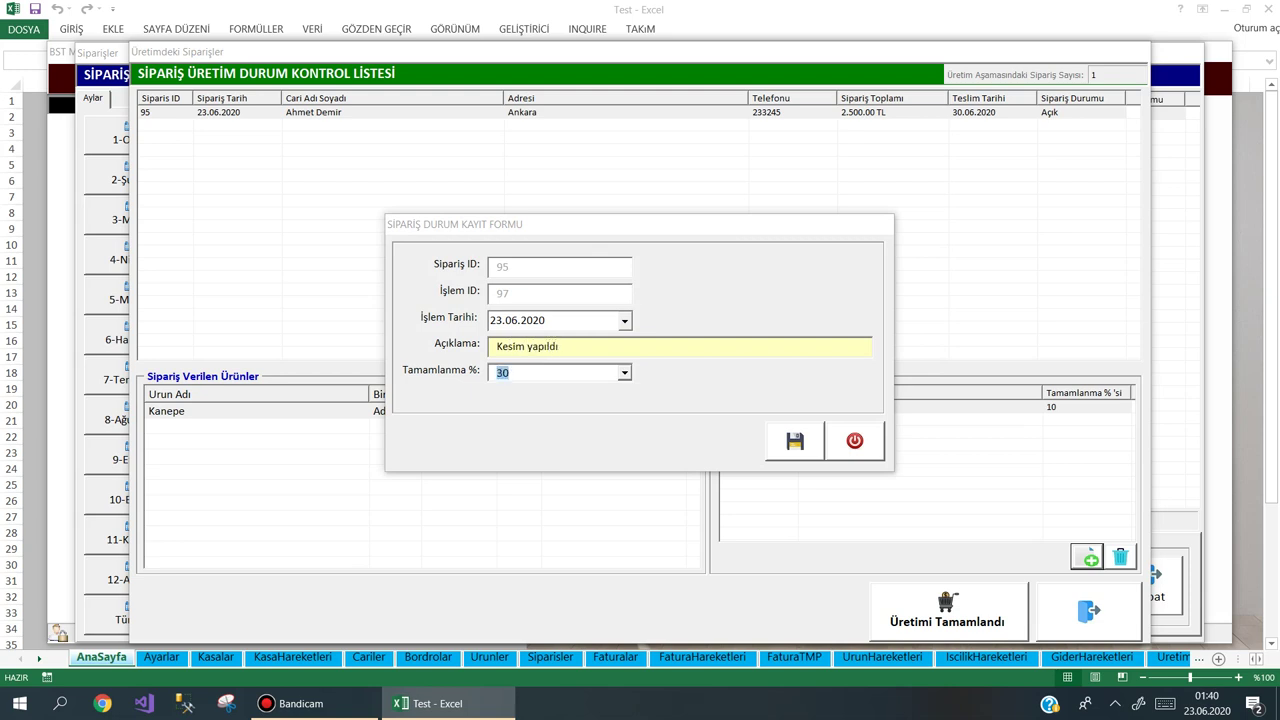
{"action": "key", "text": "Return"}
{"action": "key", "text": "Return"}
{"action": "key", "text": "Return"}
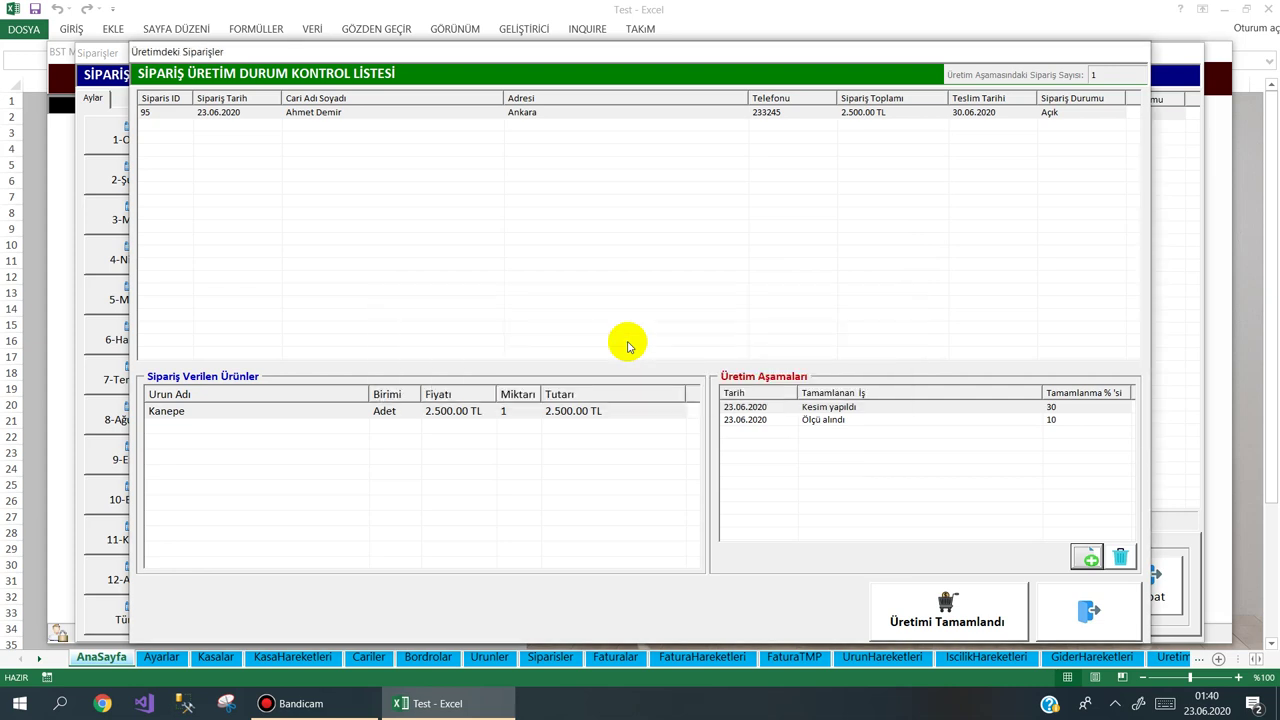
{"action": "left_click", "coordinate": [1088, 612]}
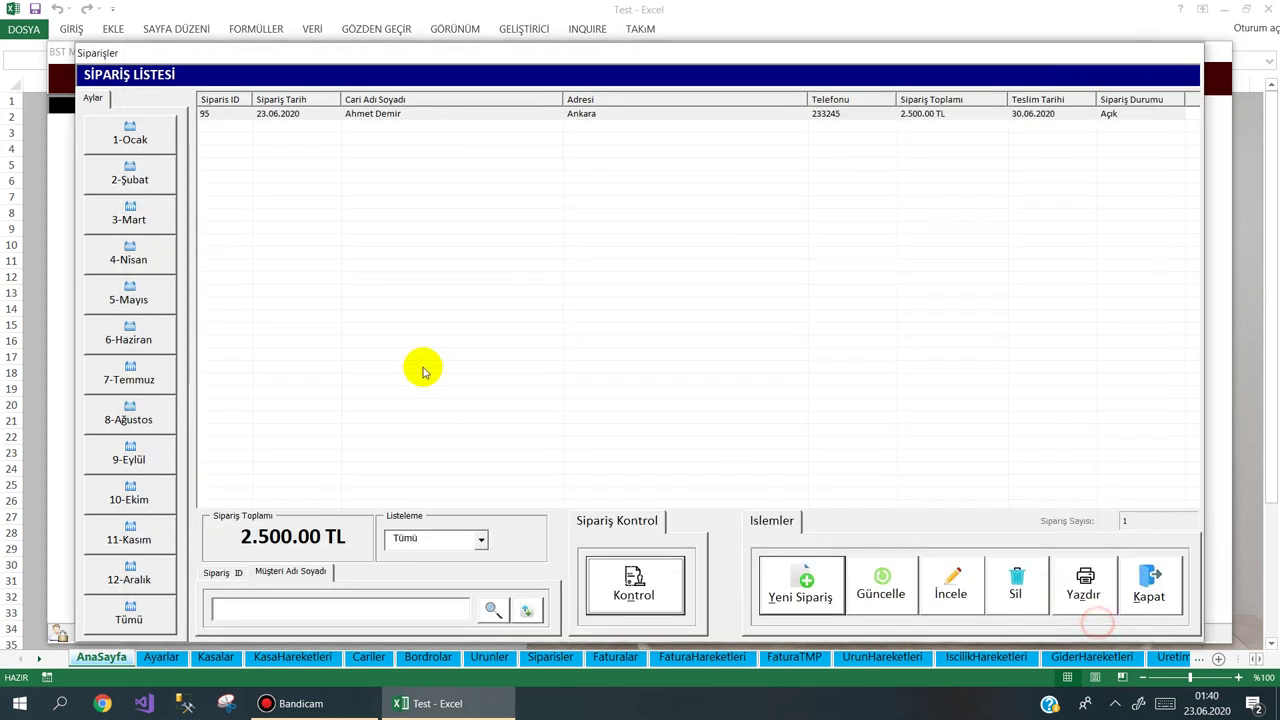
Step: Add 3 Mt of Pvc to order 95's materials and save the update
{"action": "left_click", "coordinate": [372, 114]}
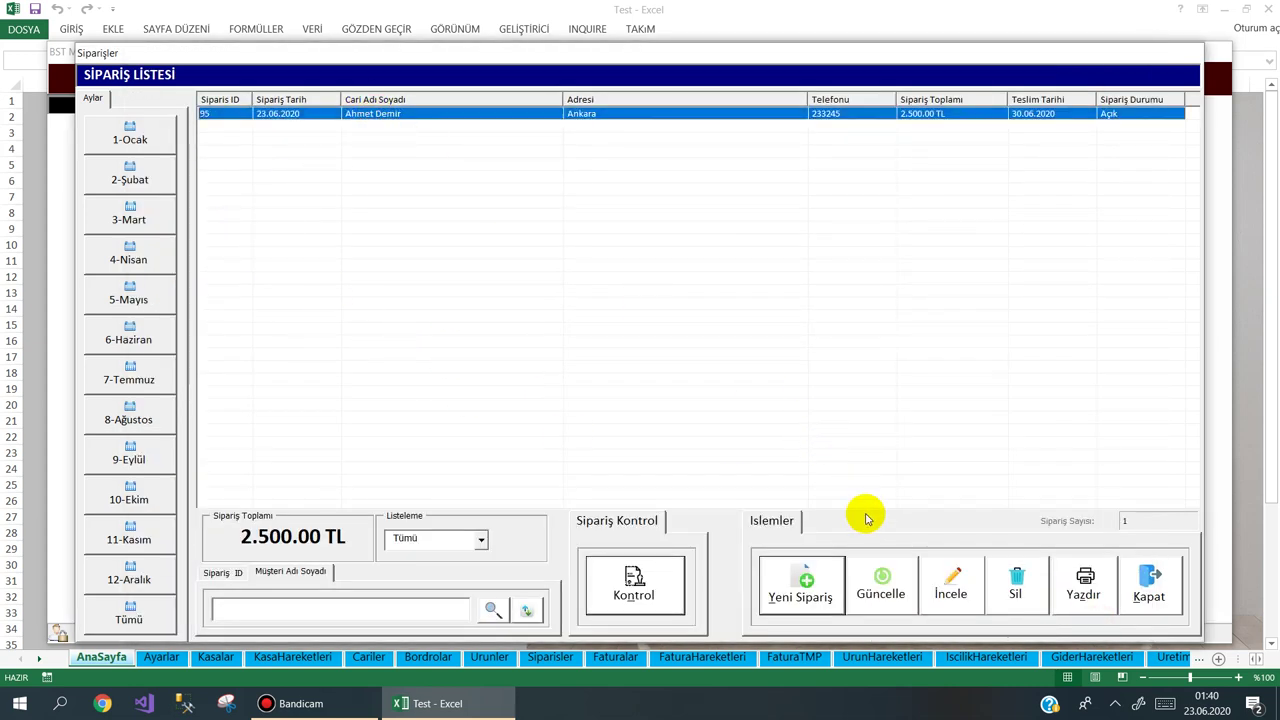
{"action": "left_click", "coordinate": [898, 591]}
{"action": "left_click", "coordinate": [1113, 127]}
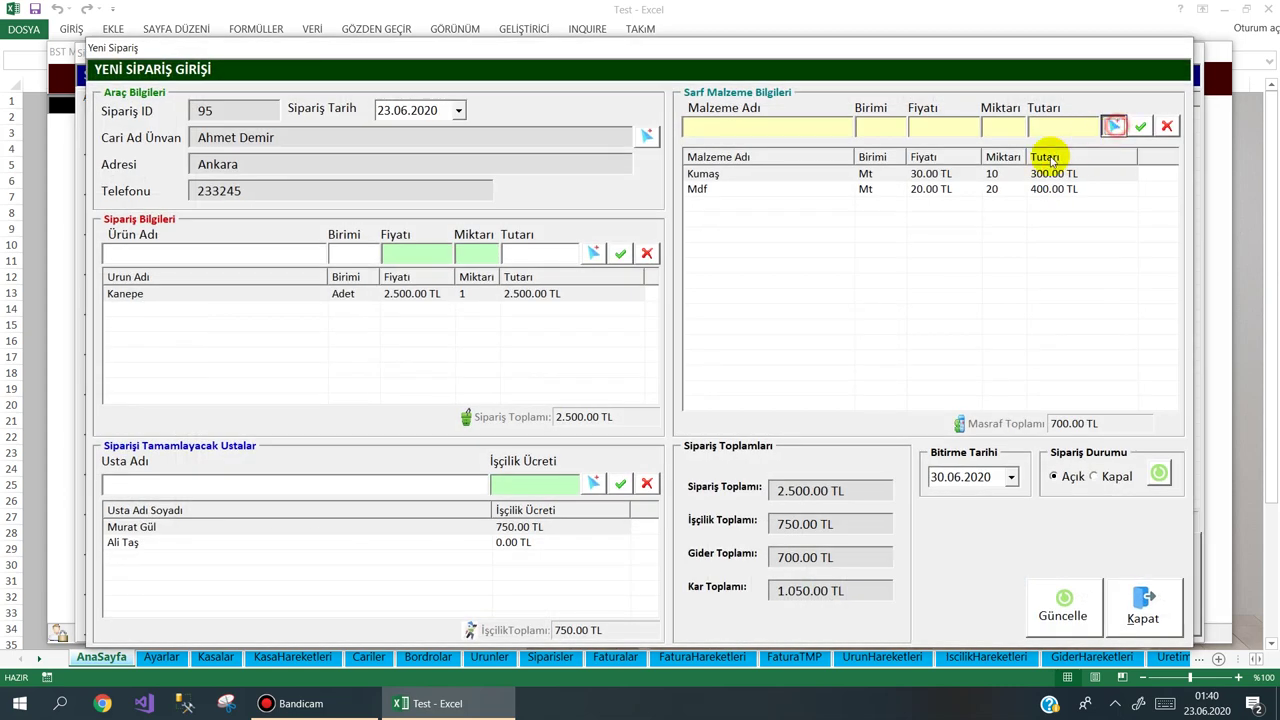
{"action": "double_click", "coordinate": [449, 184]}
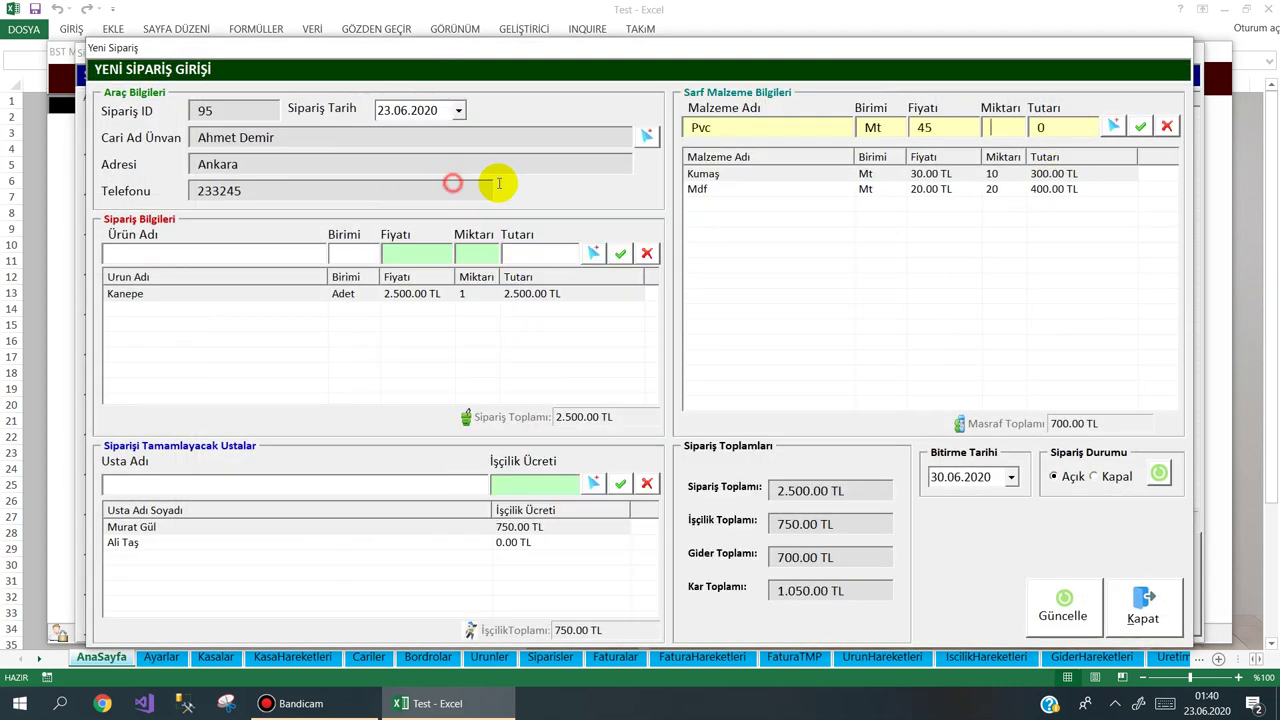
{"action": "type", "text": "3"}
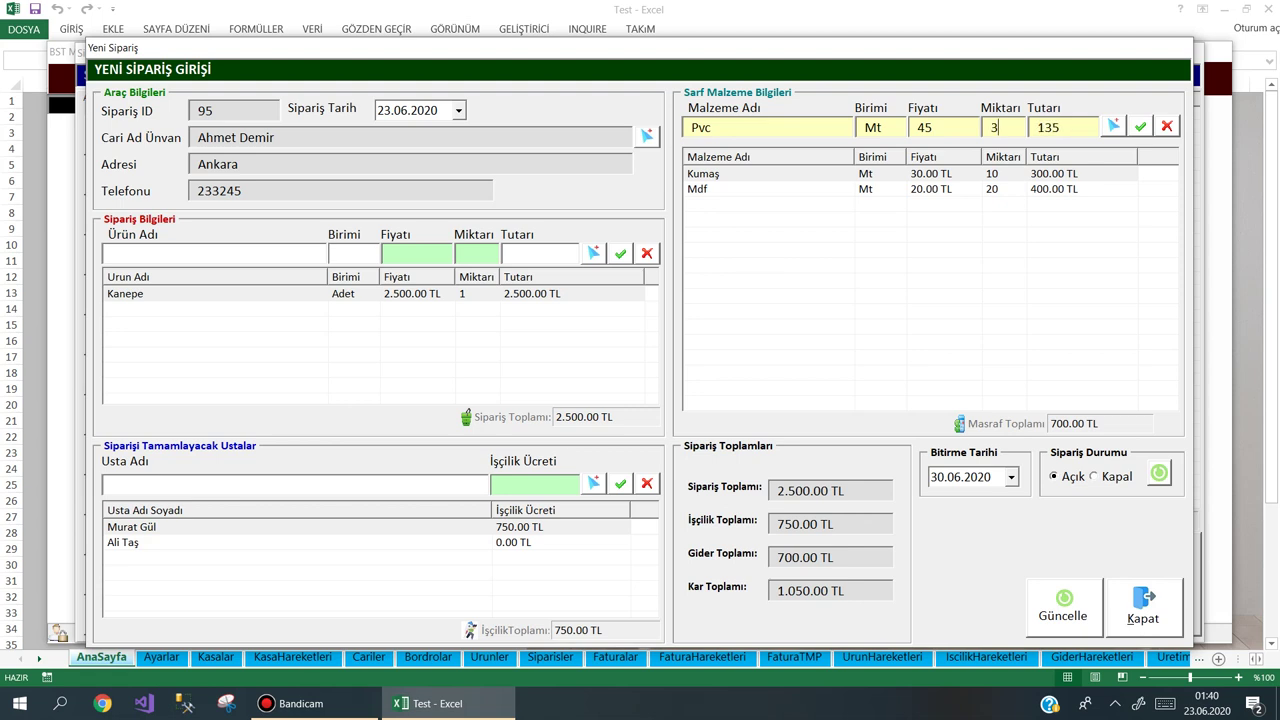
{"action": "left_click", "coordinate": [1140, 126]}
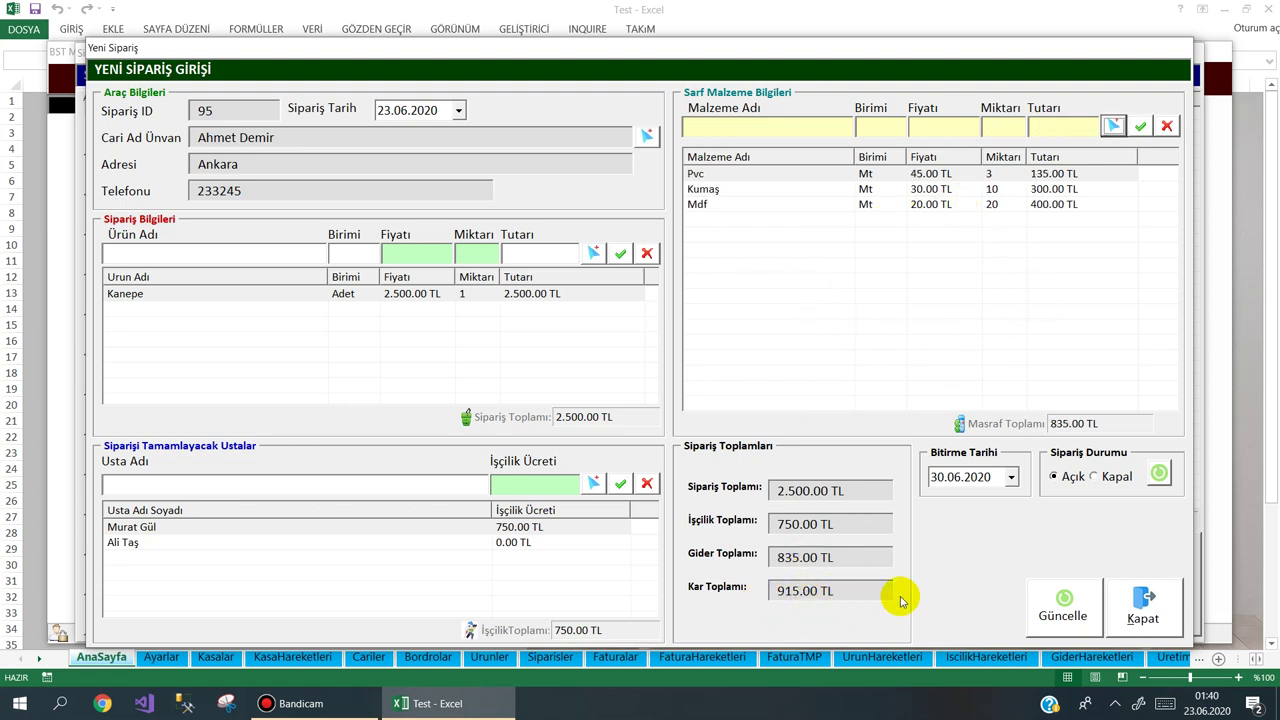
{"action": "left_click", "coordinate": [1063, 614]}
{"action": "left_click", "coordinate": [608, 404]}
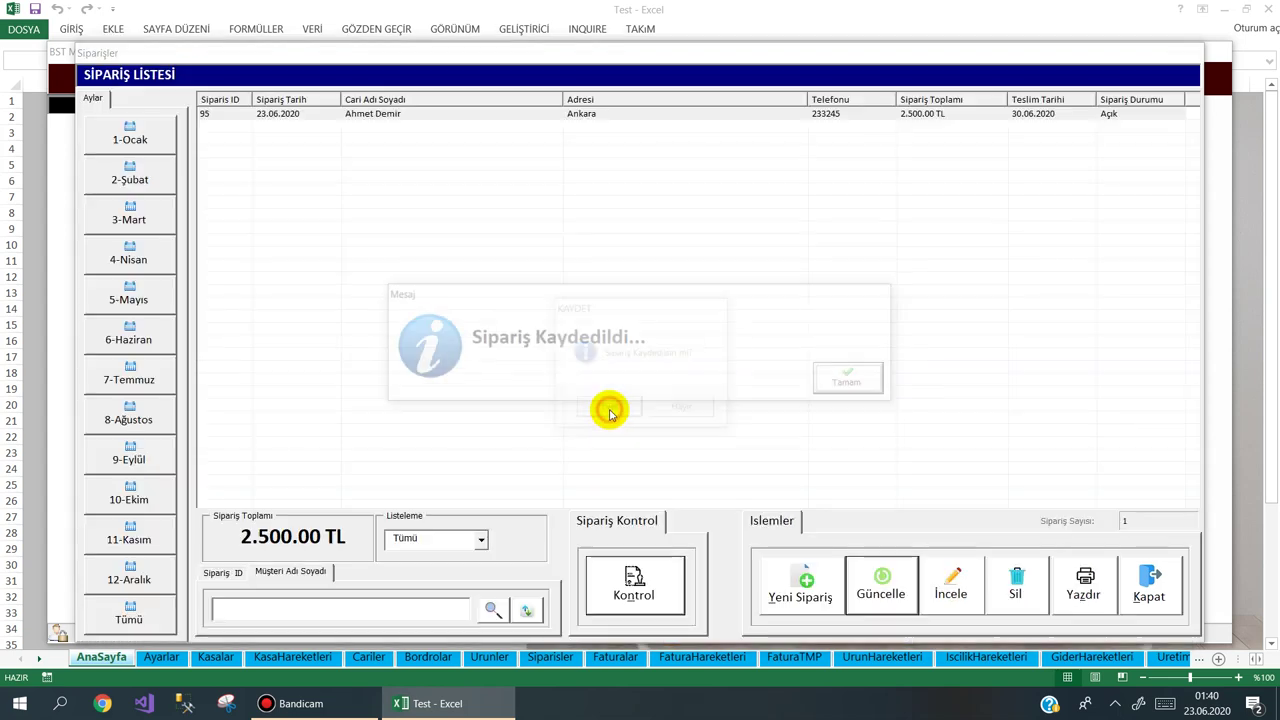
{"action": "left_click", "coordinate": [818, 378]}
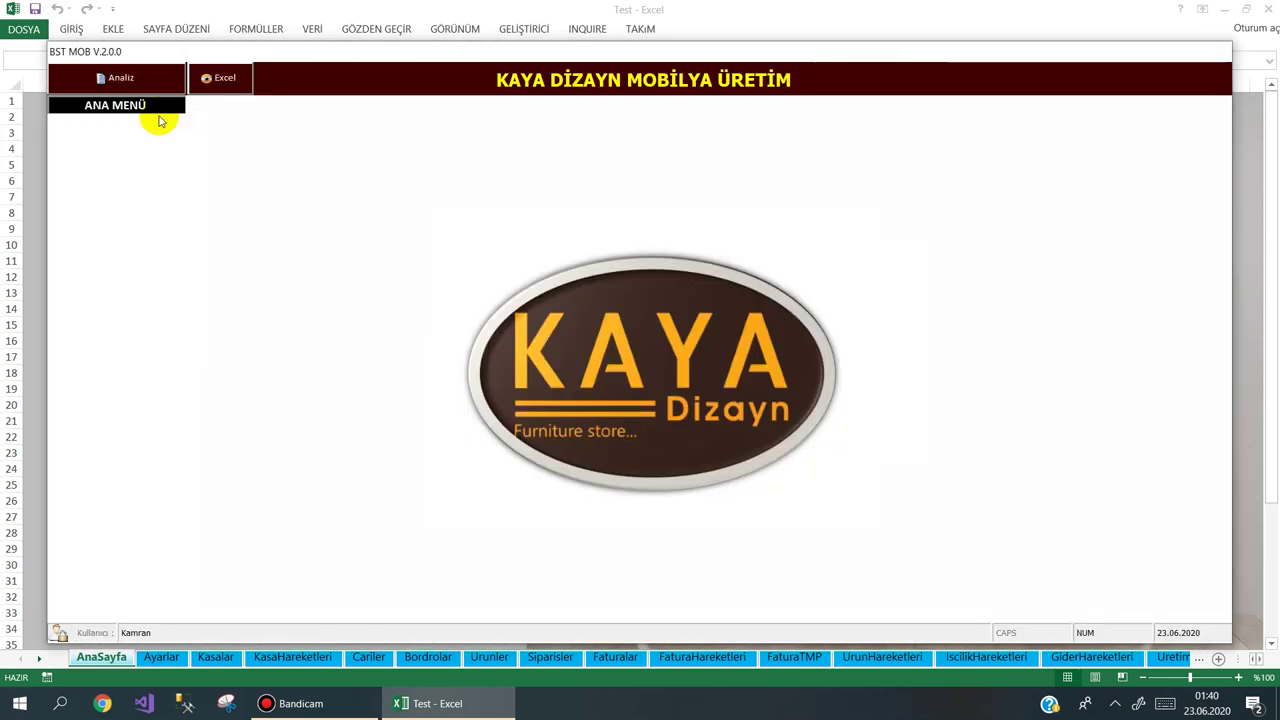
Step: Check the Ankara buyer's 2.500.00 TL balance and the Yıldız Mobilya account, then close the list
{"action": "left_click", "coordinate": [150, 106]}
{"action": "left_click", "coordinate": [126, 157]}
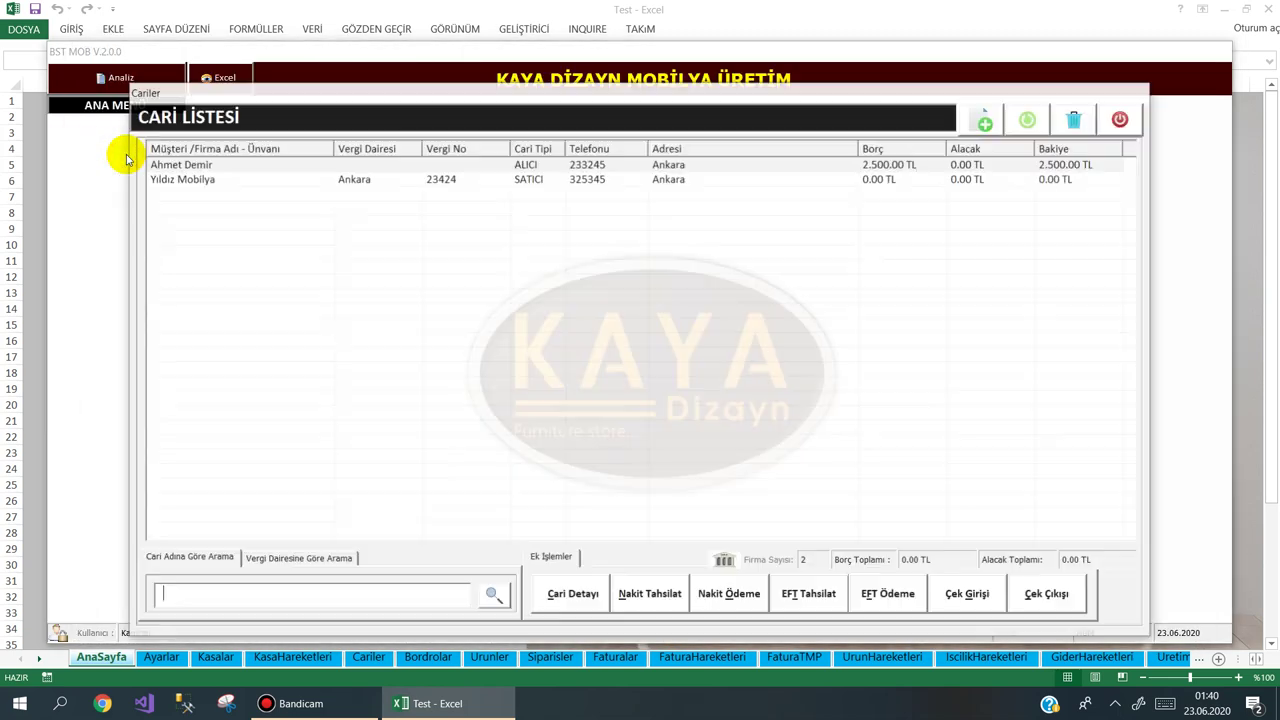
{"action": "left_click", "coordinate": [345, 165]}
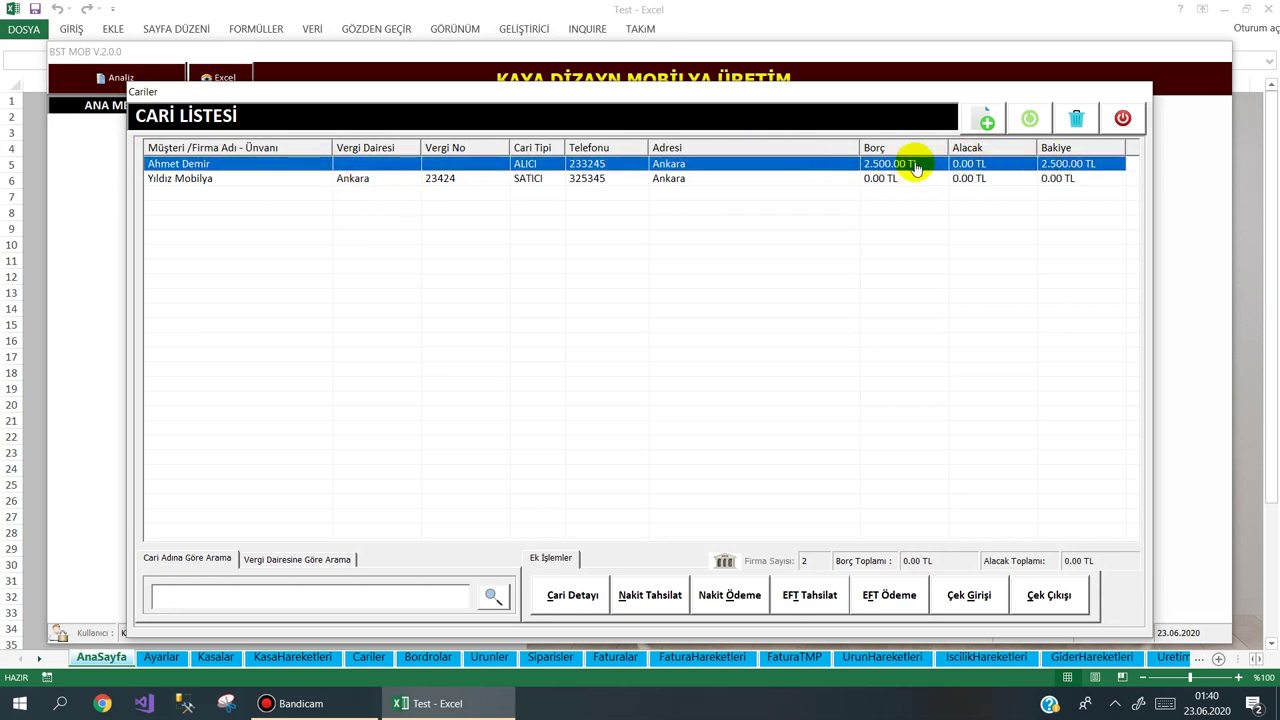
{"action": "left_click", "coordinate": [343, 180]}
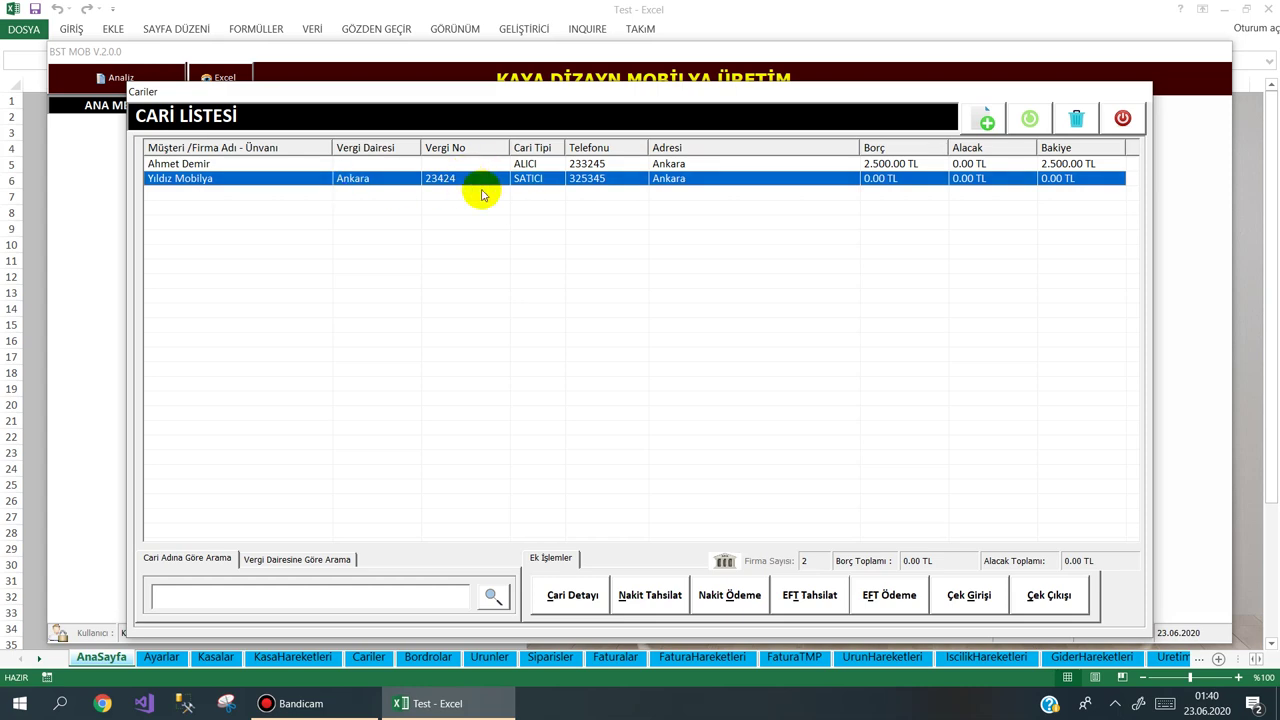
{"action": "double_click", "coordinate": [409, 178]}
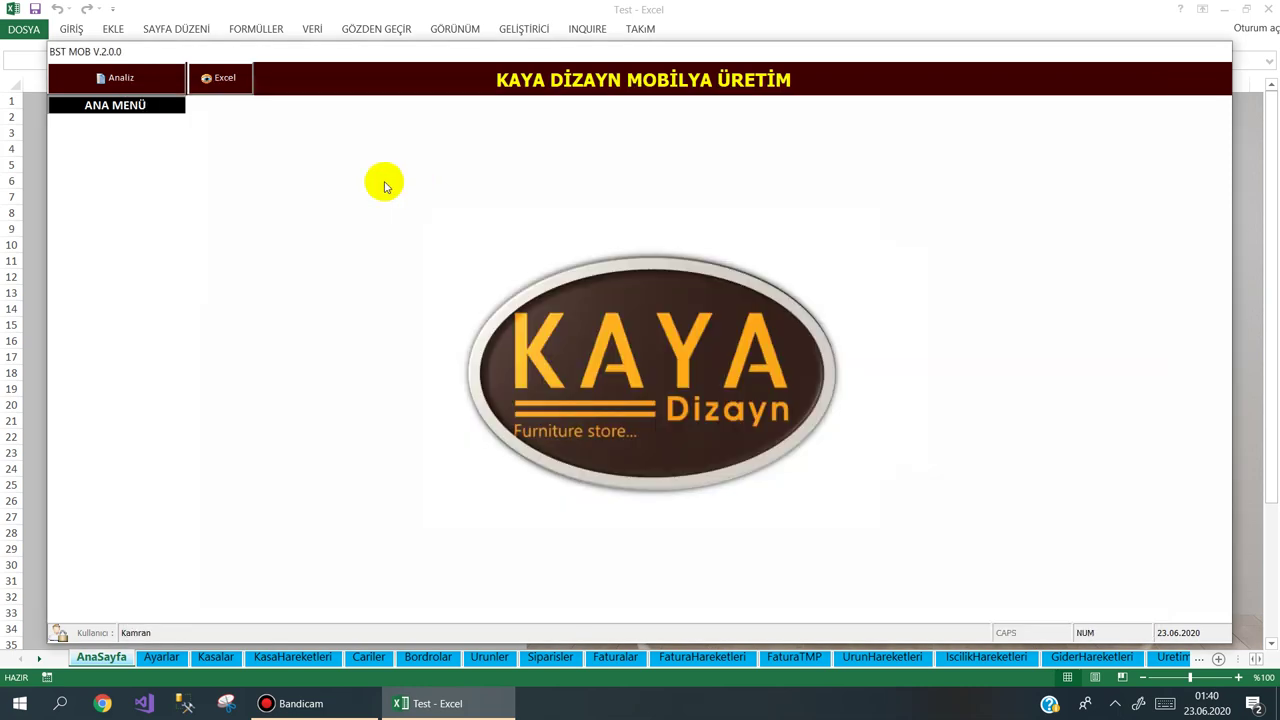
{"action": "left_click", "coordinate": [112, 360]}
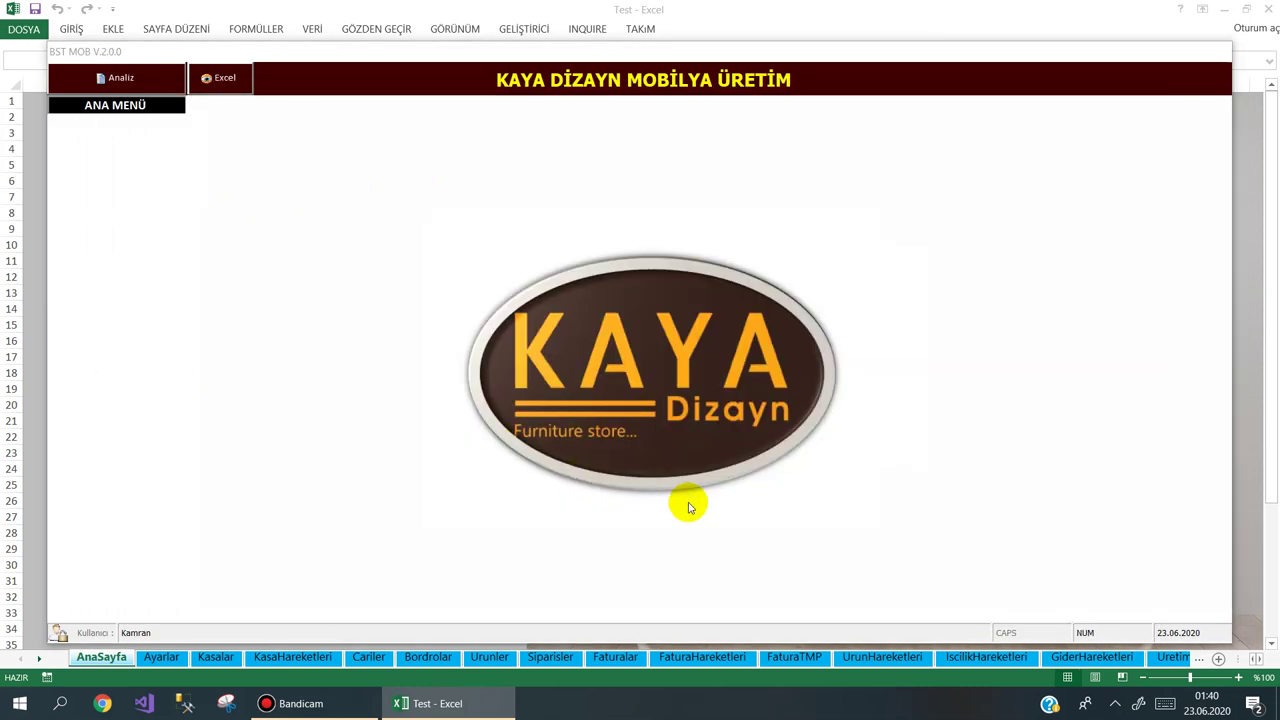
Step: Start a new material purchase with Yıldız Mobilya as the supplier
{"action": "left_click", "coordinate": [710, 617]}
{"action": "left_click", "coordinate": [814, 231]}
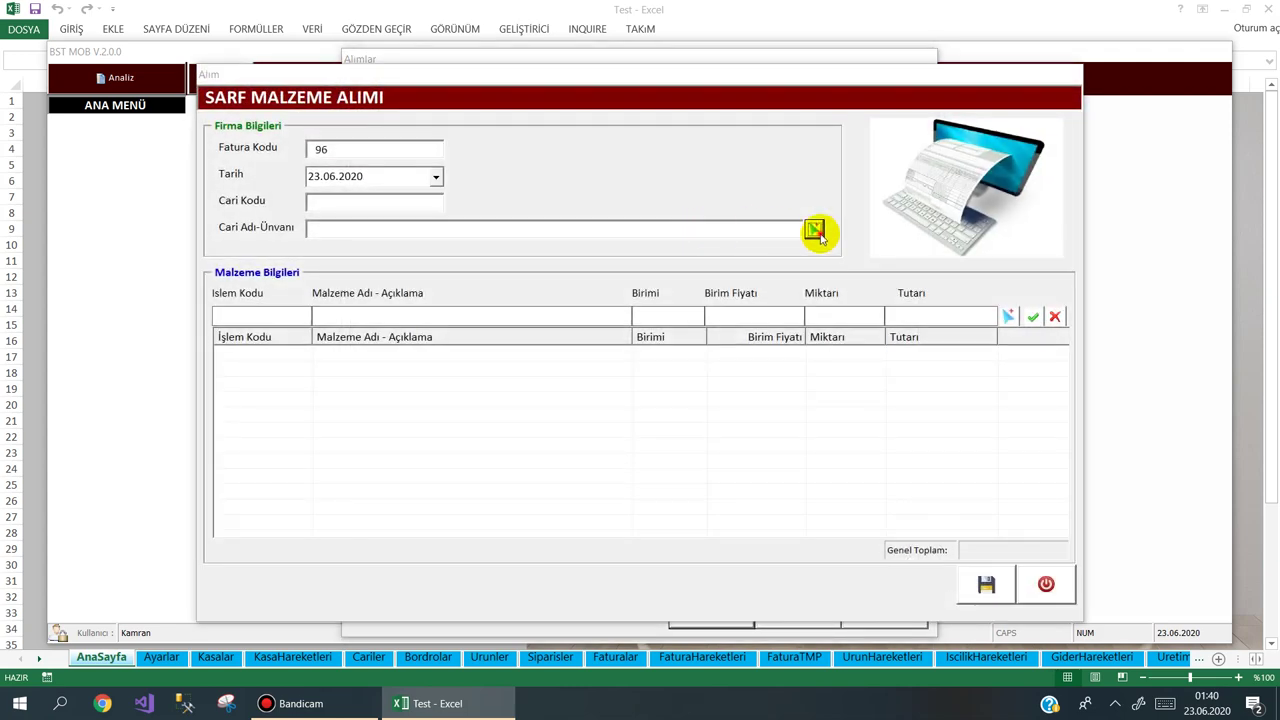
{"action": "double_click", "coordinate": [280, 166]}
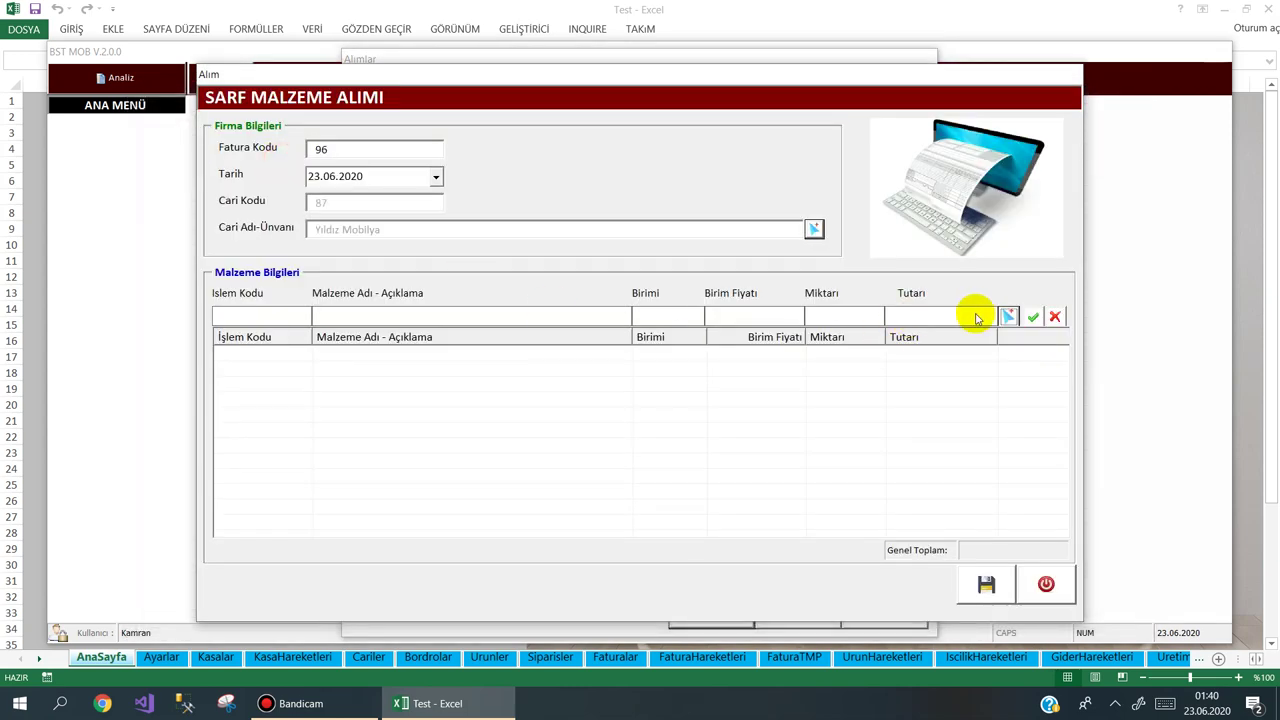
Step: Add Kumaş, Mdf and Pvc lines to the purchase
{"action": "left_click", "coordinate": [1006, 316]}
{"action": "double_click", "coordinate": [528, 156]}
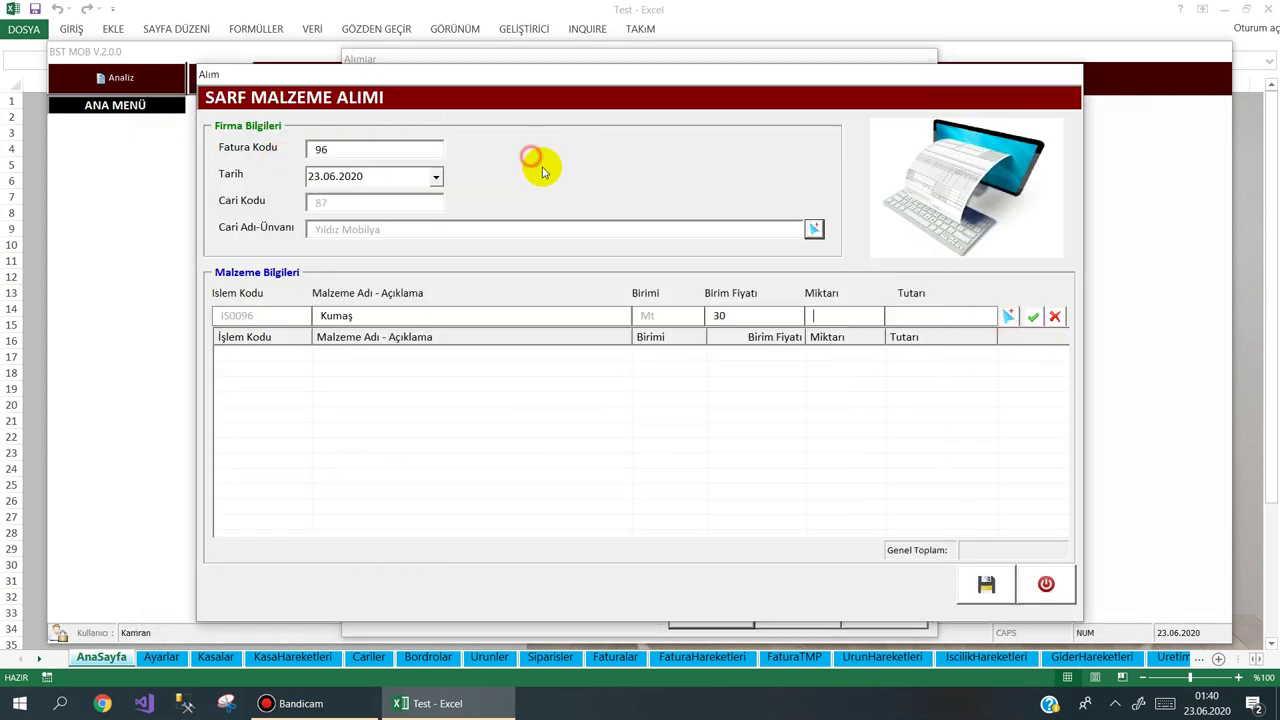
{"action": "type", "text": "10"}
{"action": "key", "text": "Return"}
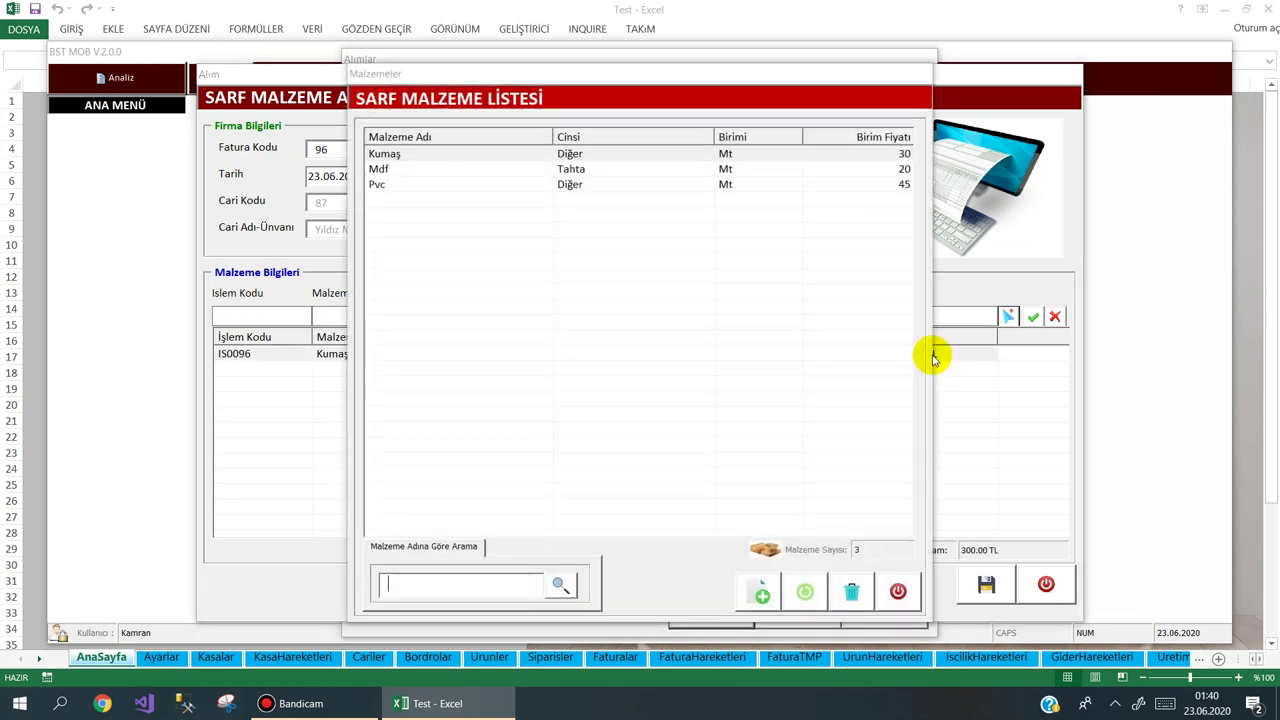
{"action": "left_click", "coordinate": [477, 176]}
{"action": "type", "text": "12"}
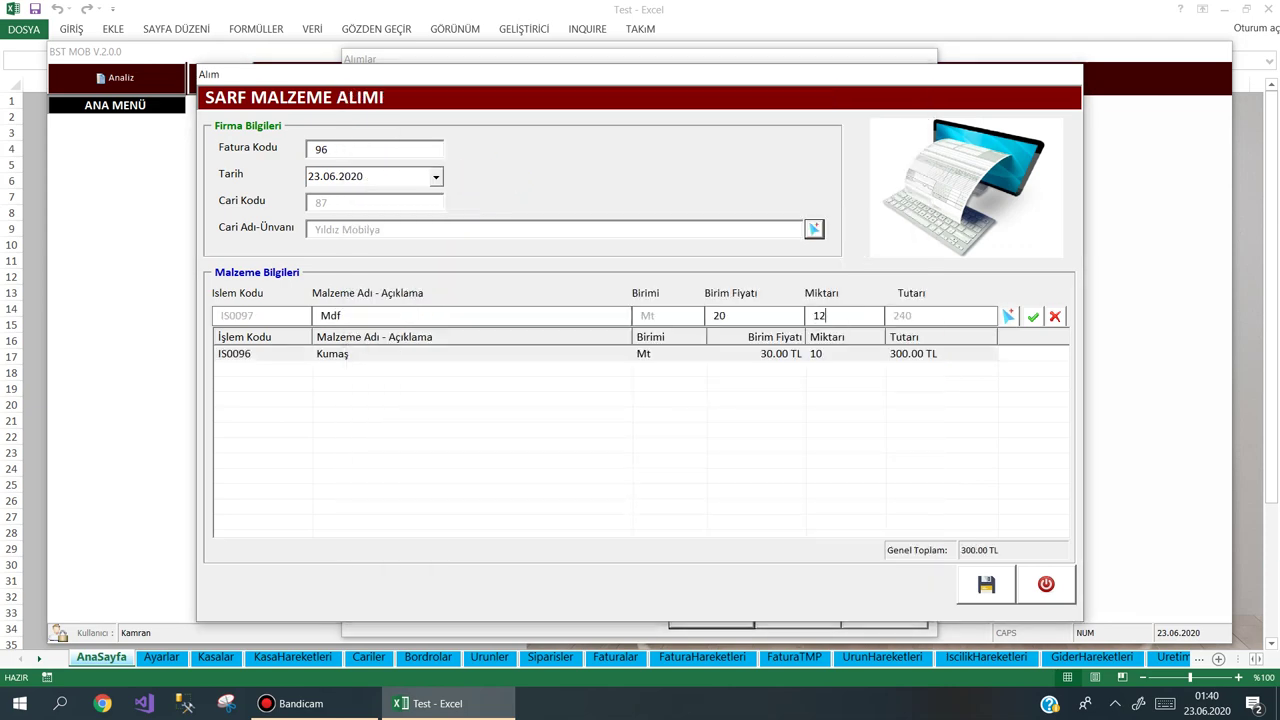
{"action": "key", "text": "Return"}
{"action": "left_click", "coordinate": [491, 190]}
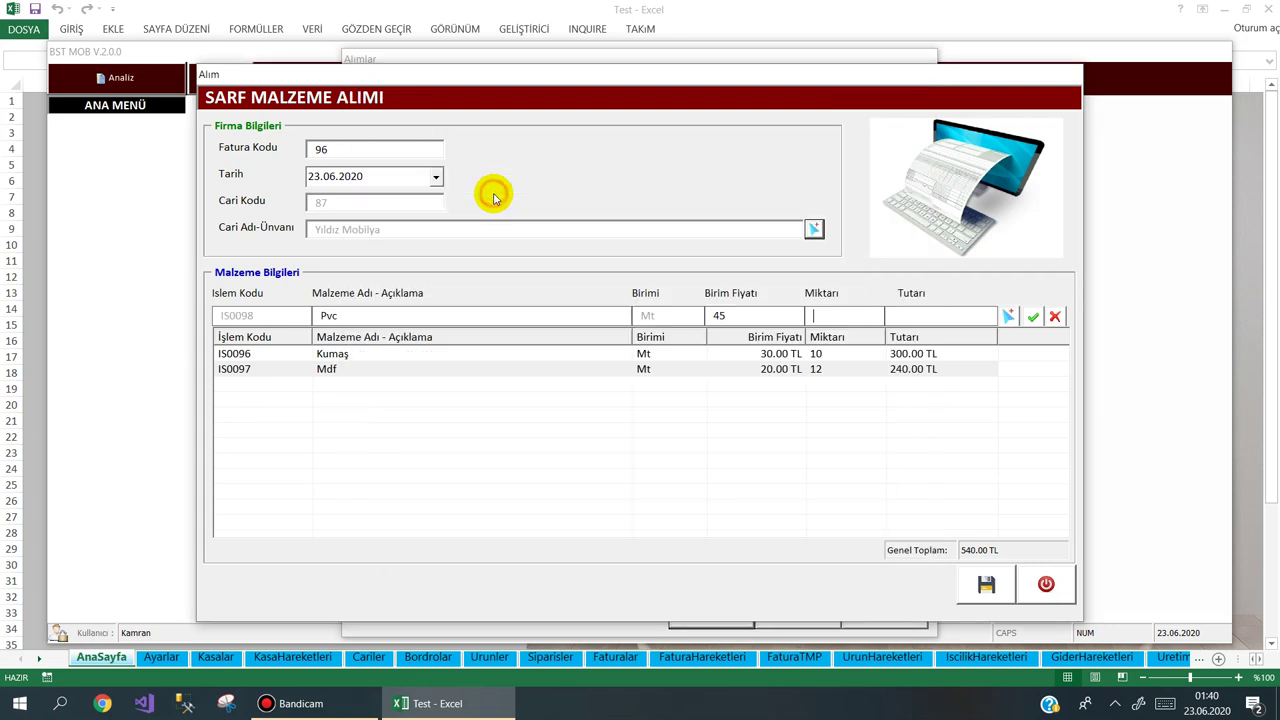
{"action": "type", "text": "13"}
{"action": "key", "text": "Return"}
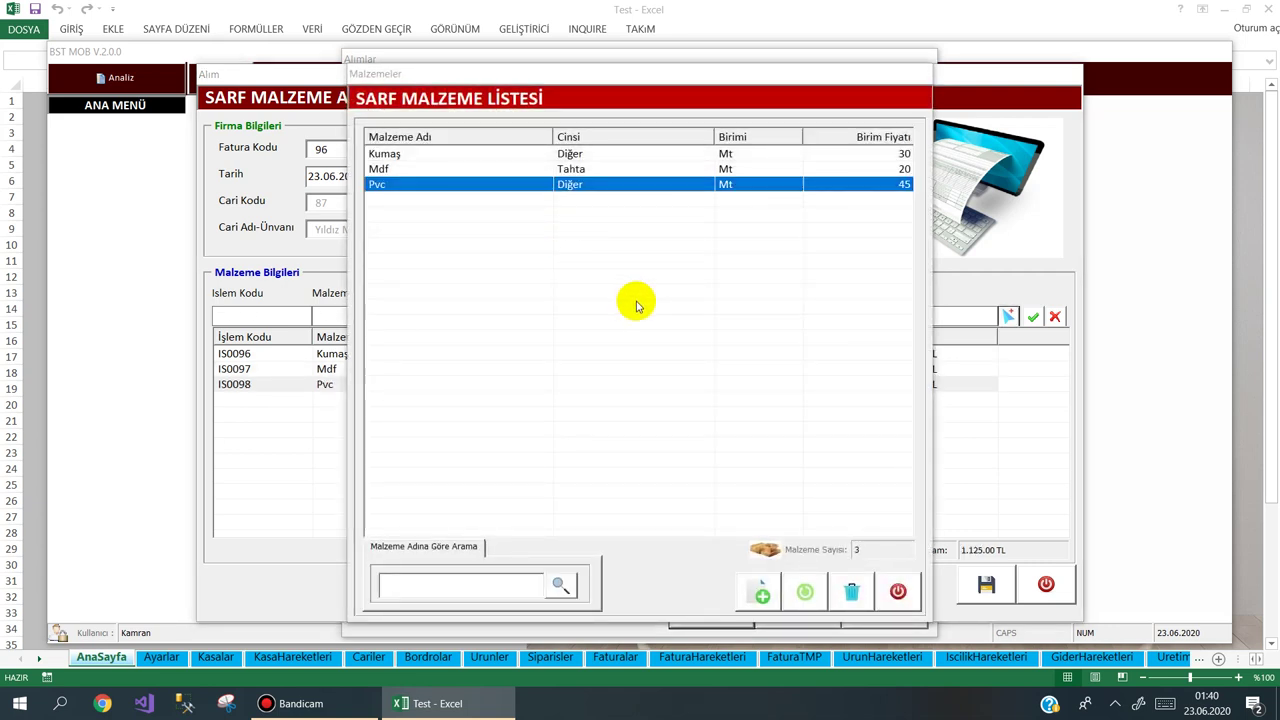
{"action": "key", "text": "Escape"}
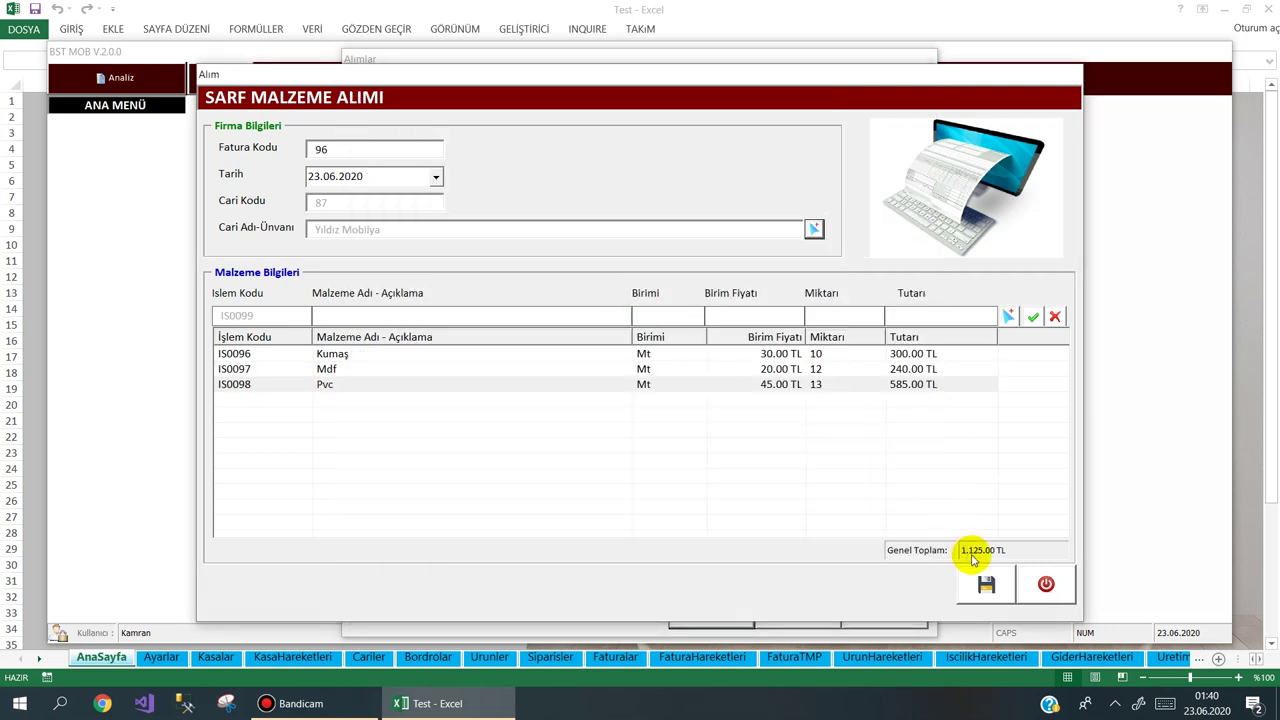
Step: Save the 1,125.00 TL purchase and confirm it
{"action": "left_click", "coordinate": [987, 585]}
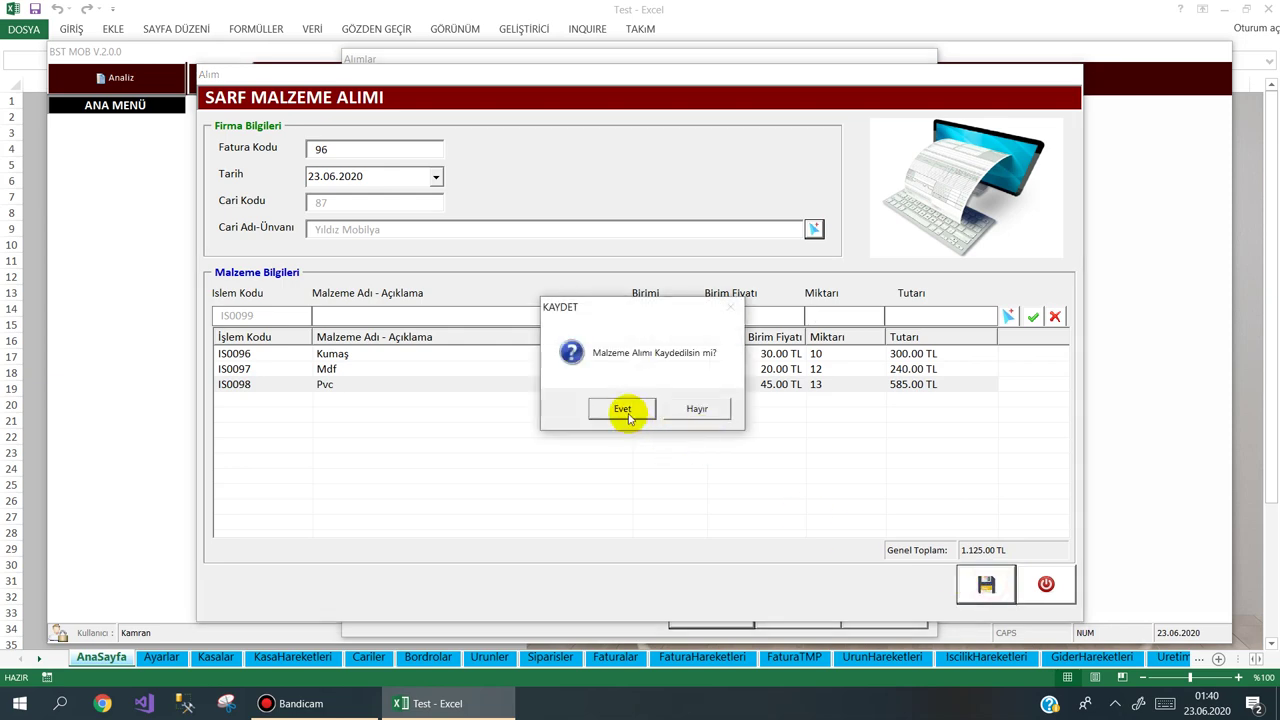
{"action": "left_click", "coordinate": [623, 408]}
{"action": "left_click", "coordinate": [850, 385]}
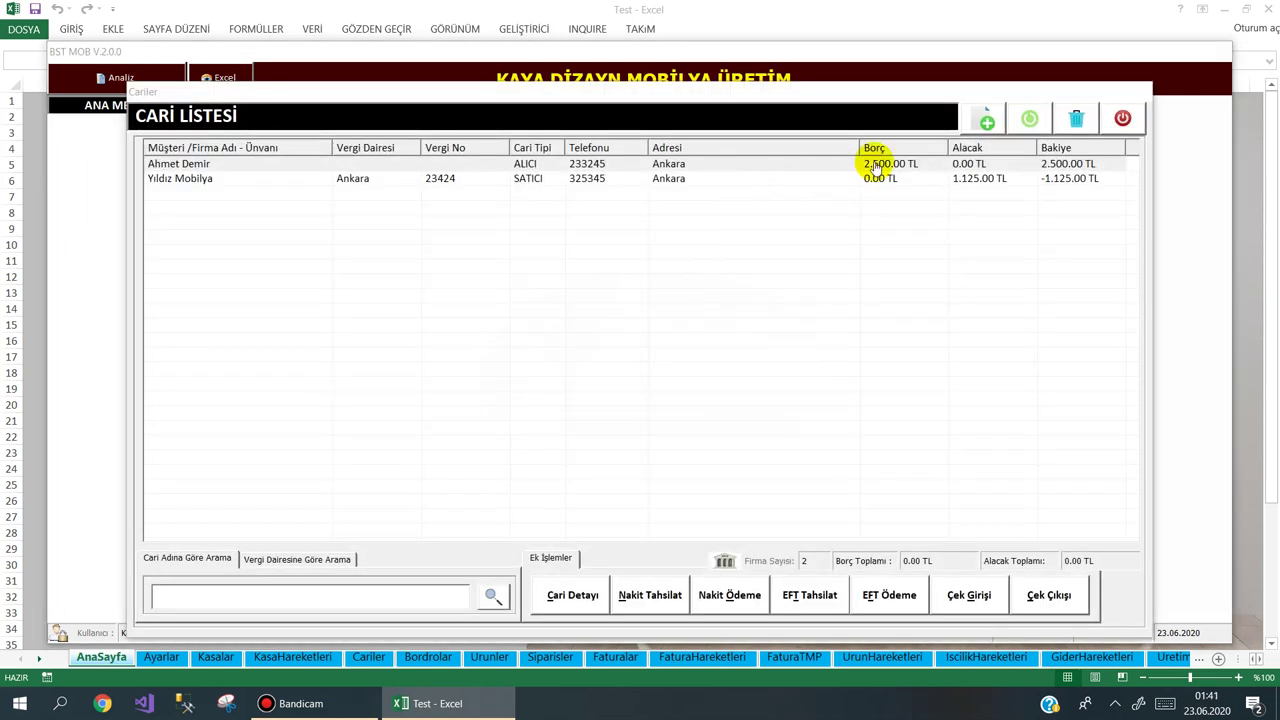
Step: Check account balances and open a cash collection for the buyer owing 2,500.00 TL
{"action": "left_click", "coordinate": [874, 165]}
{"action": "left_click", "coordinate": [966, 180]}
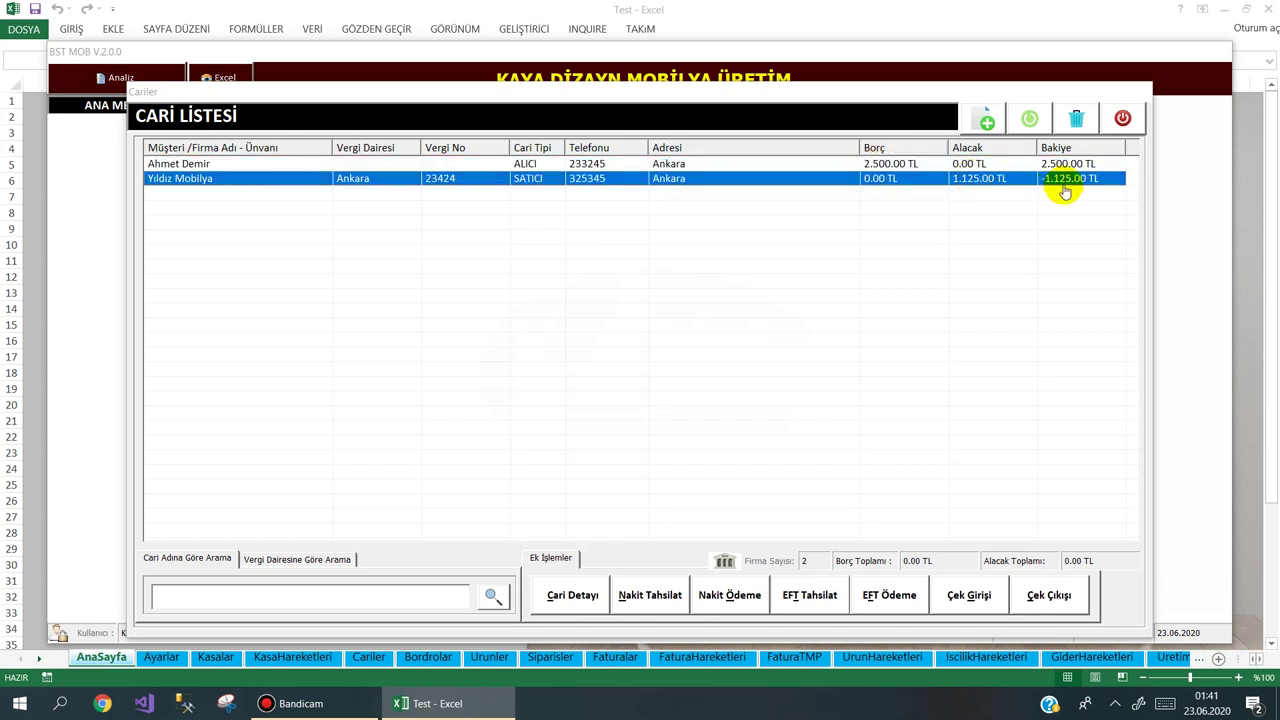
{"action": "left_click", "coordinate": [205, 165]}
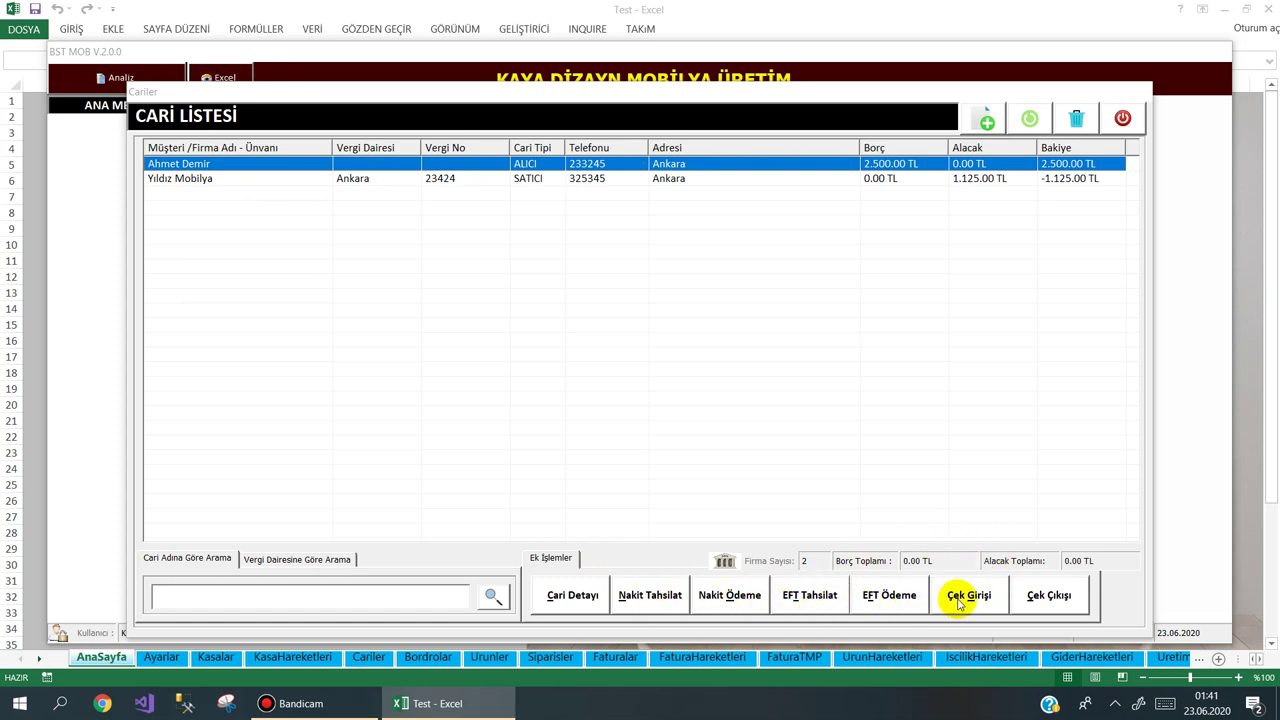
{"action": "left_click", "coordinate": [655, 595]}
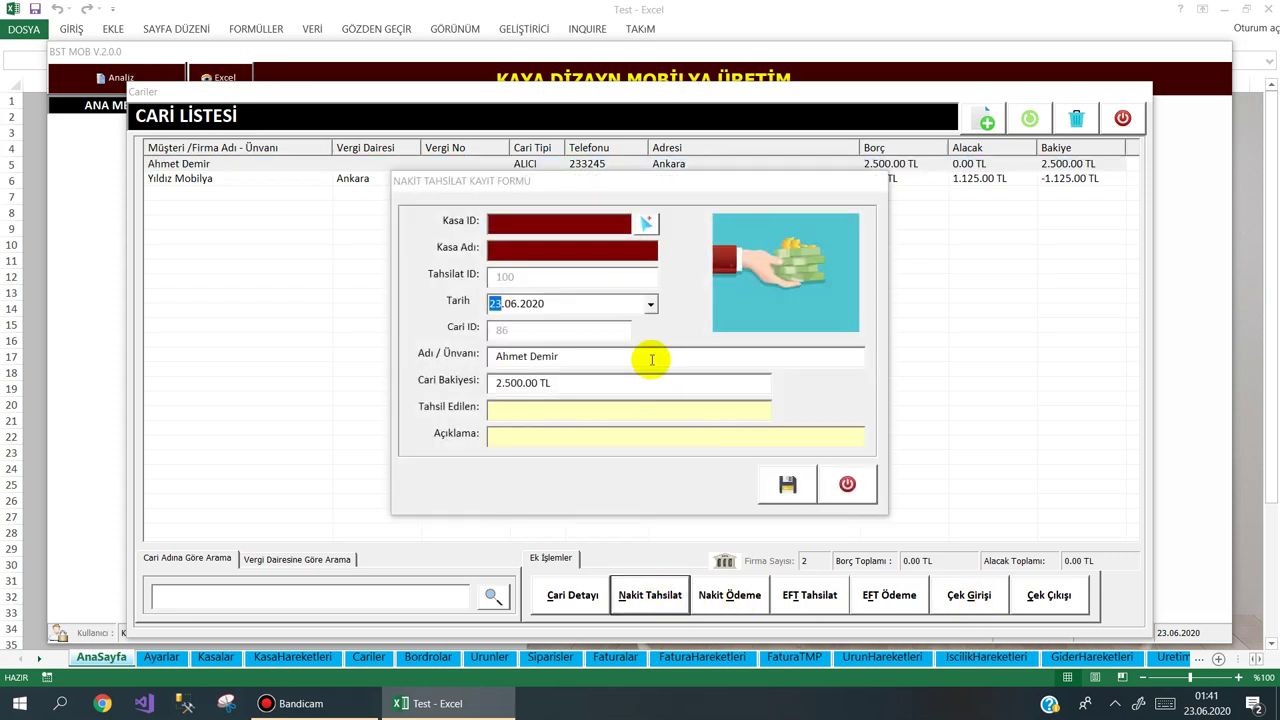
Step: Create and save a new cash box named Merkez Kasa
{"action": "left_click", "coordinate": [641, 224]}
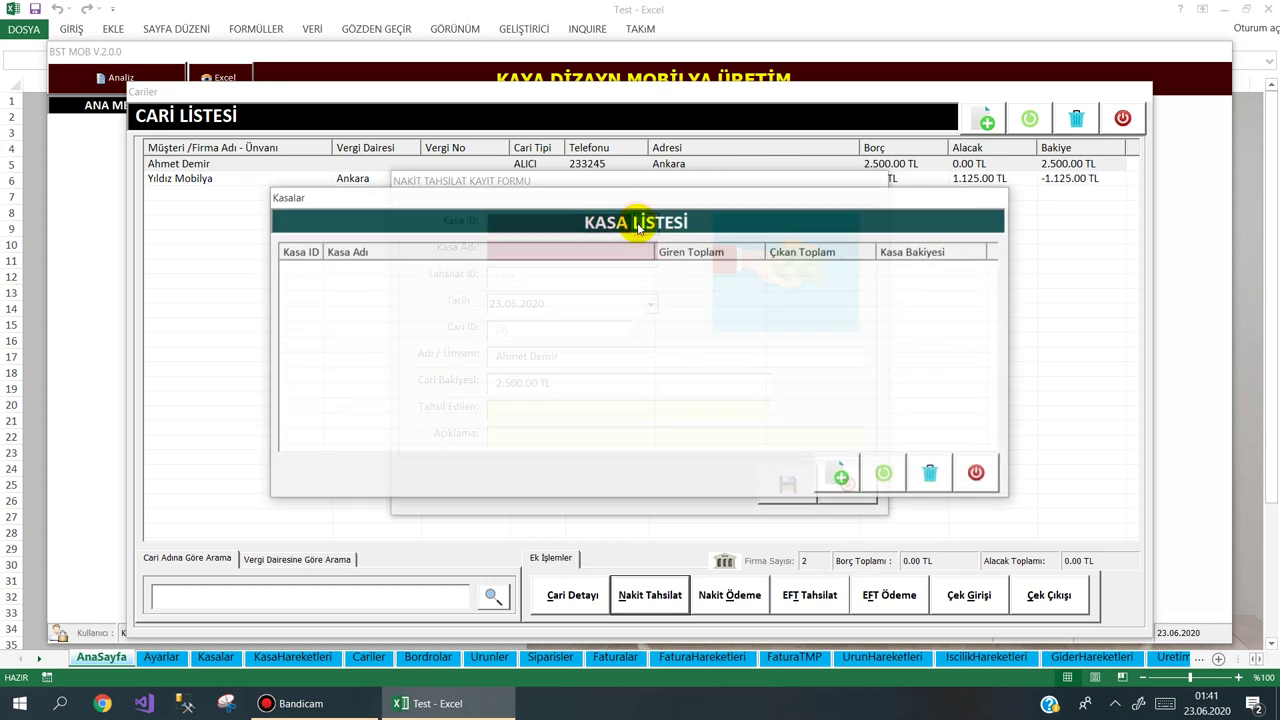
{"action": "left_click", "coordinate": [843, 476]}
{"action": "type", "text": "Merkez Kasa"}
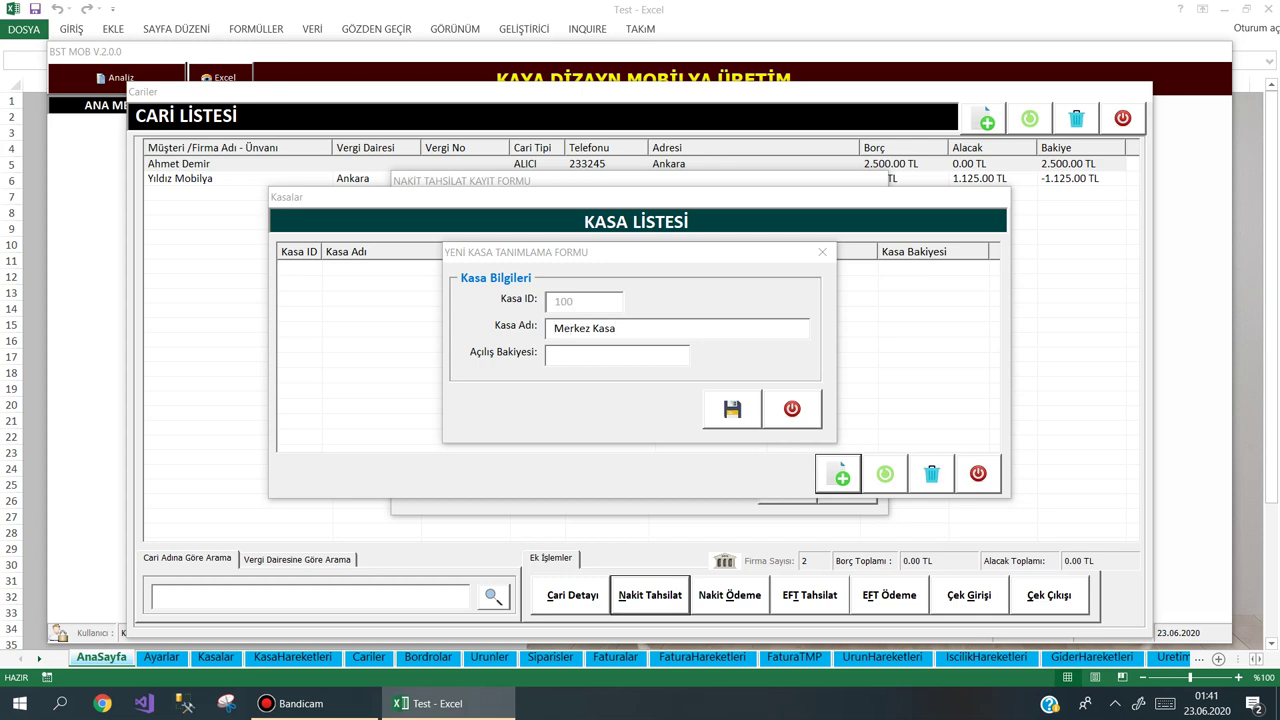
{"action": "left_click", "coordinate": [732, 409]}
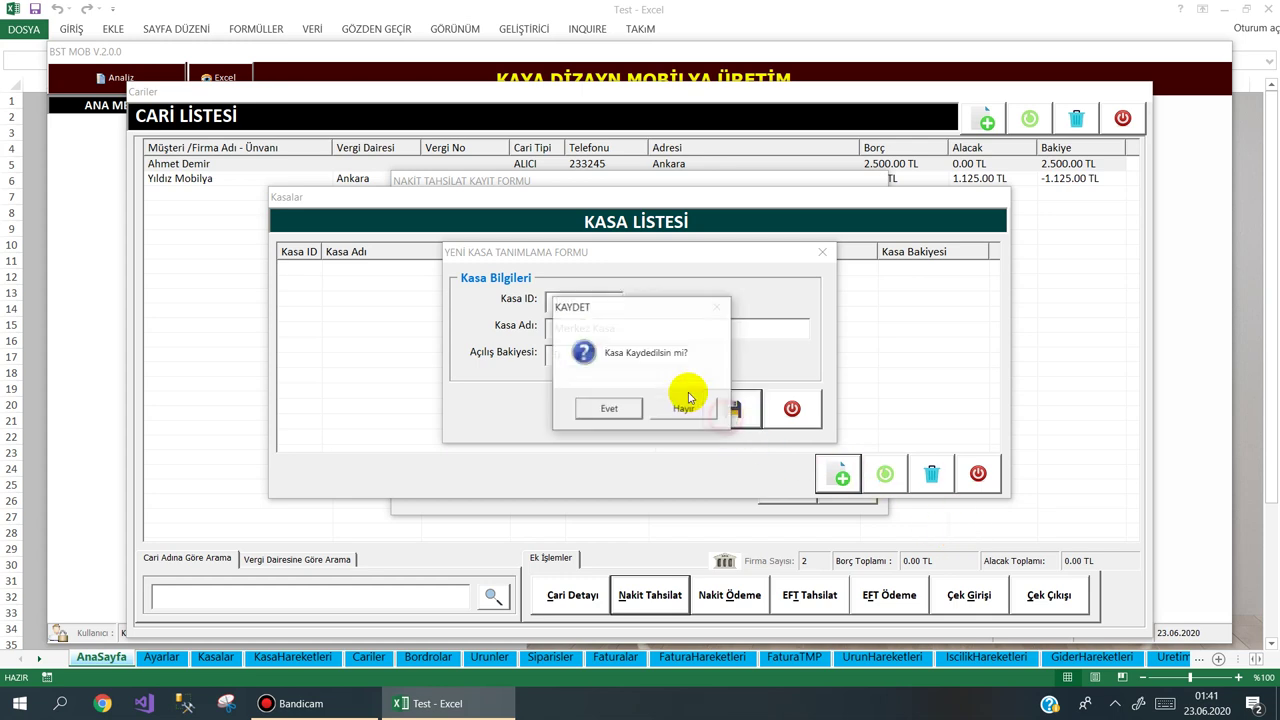
{"action": "left_click", "coordinate": [619, 405]}
Step: Record a 500 TL cash collection into Merkez Kasa with the note 'nakit'
{"action": "double_click", "coordinate": [633, 272]}
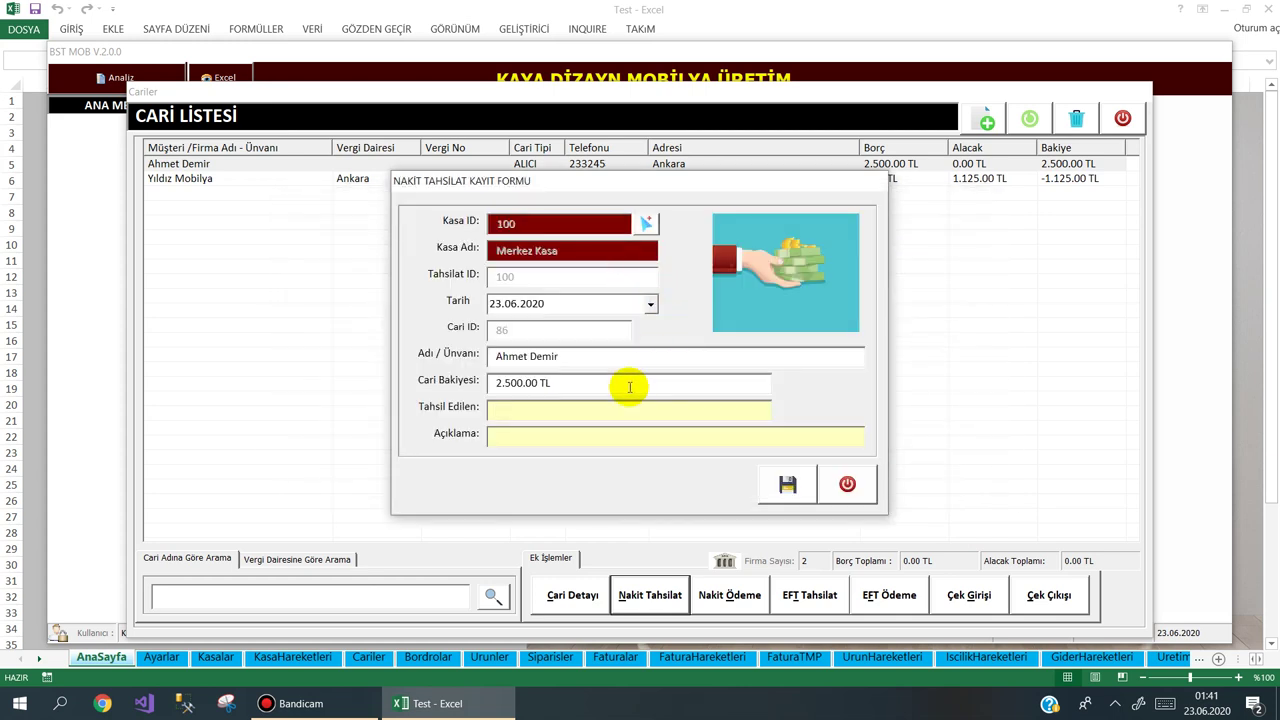
{"action": "type", "text": "500"}
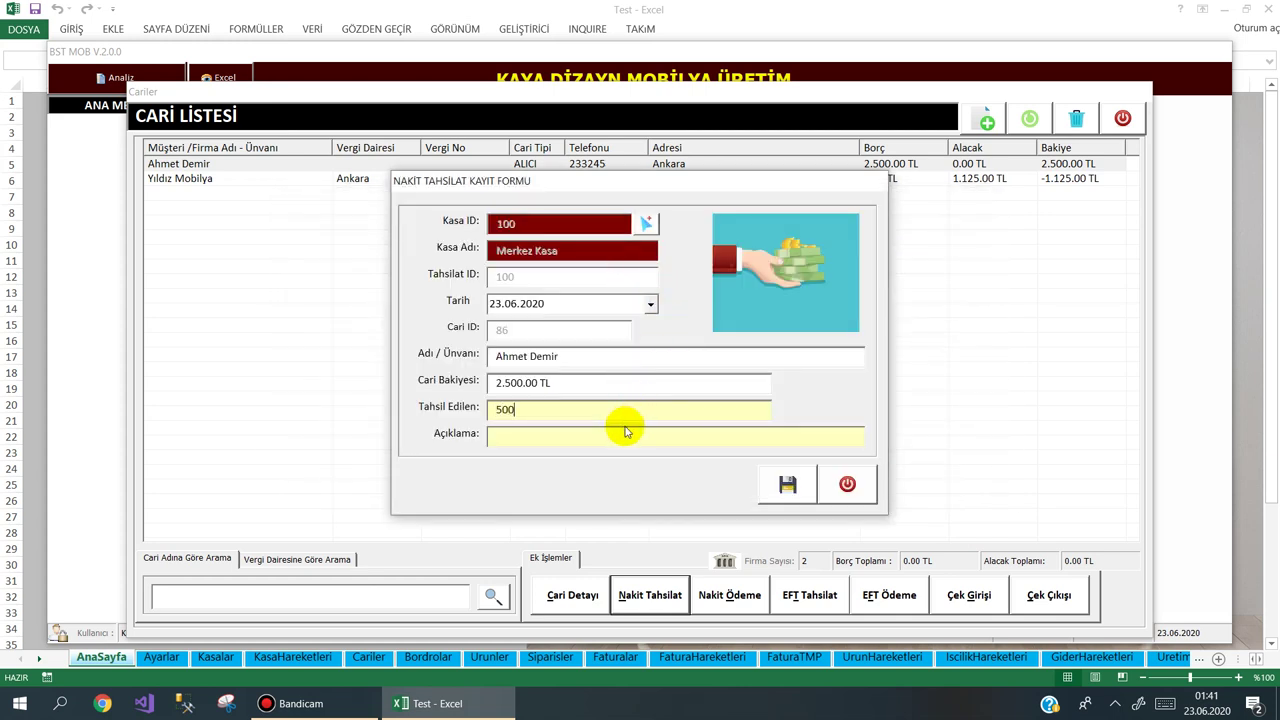
{"action": "left_click", "coordinate": [592, 437]}
{"action": "type", "text": "nakit"}
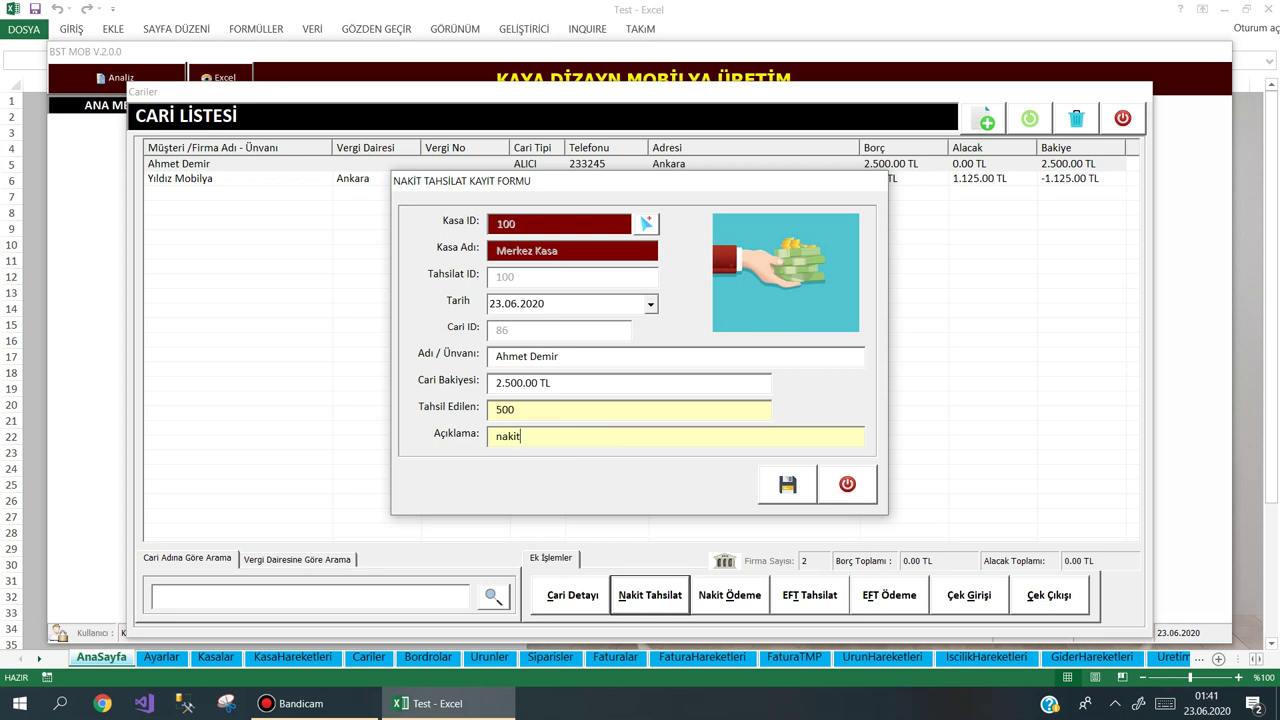
{"action": "left_click", "coordinate": [762, 485]}
{"action": "left_click", "coordinate": [609, 406]}
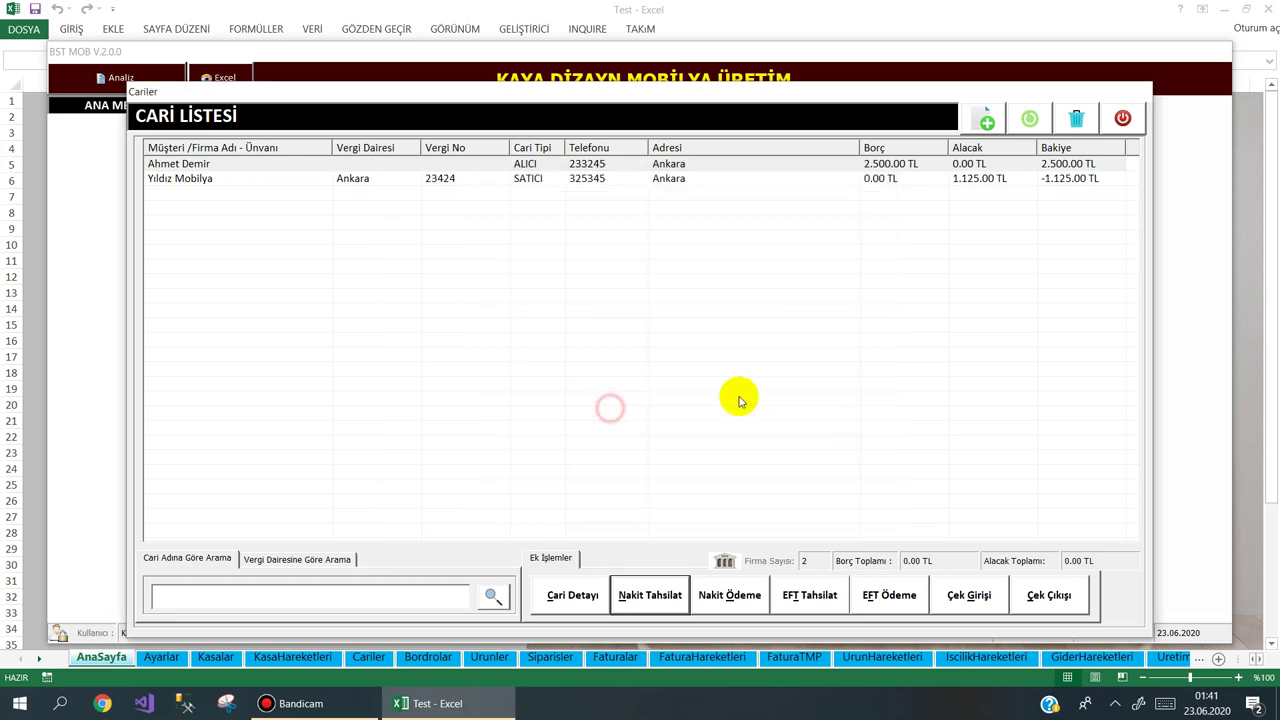
{"action": "left_click", "coordinate": [862, 370]}
{"action": "left_click", "coordinate": [836, 163]}
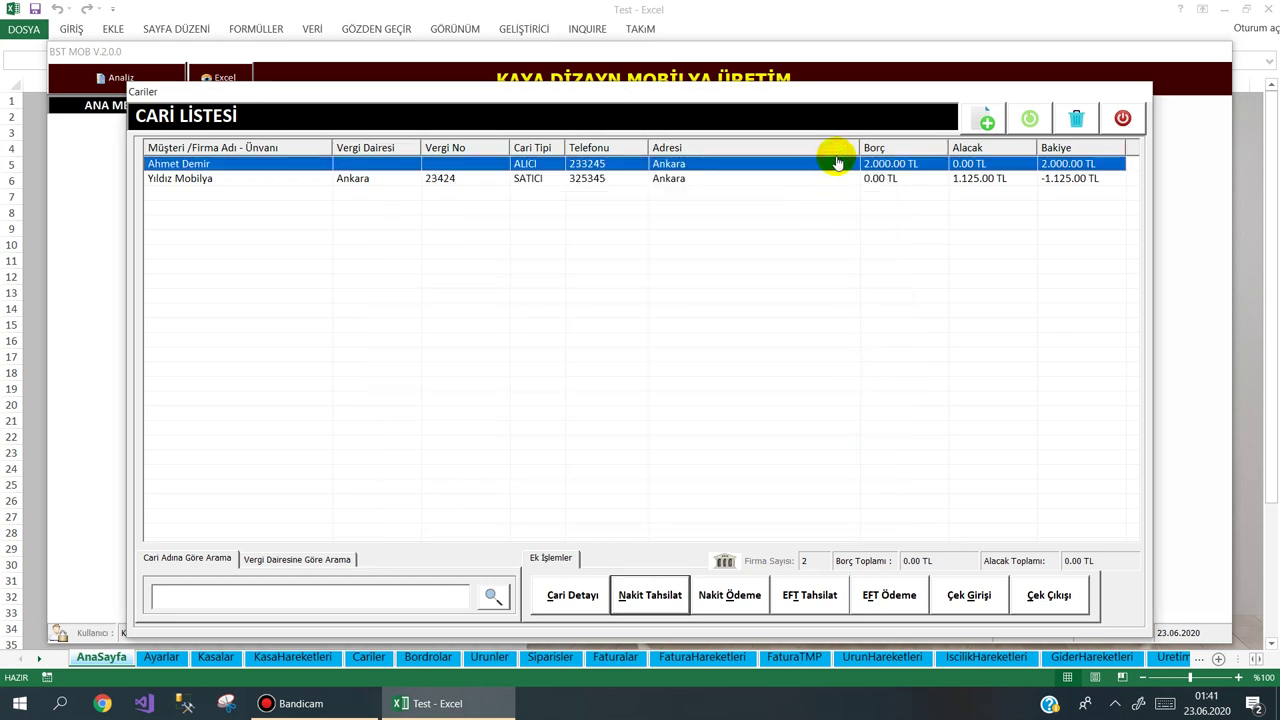
Step: Inspect the buyer's 500 TL collection entry and review order 95 in detail
{"action": "left_click", "coordinate": [571, 595]}
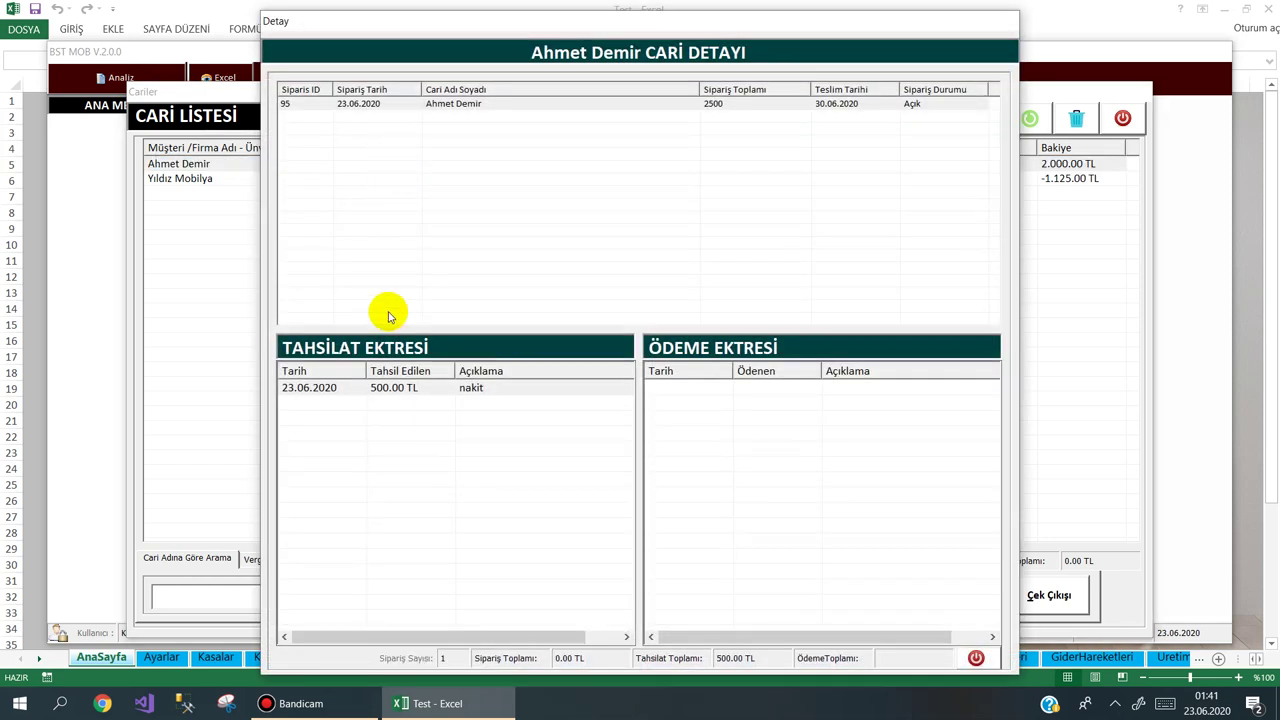
{"action": "left_click", "coordinate": [408, 390]}
{"action": "left_click", "coordinate": [452, 106]}
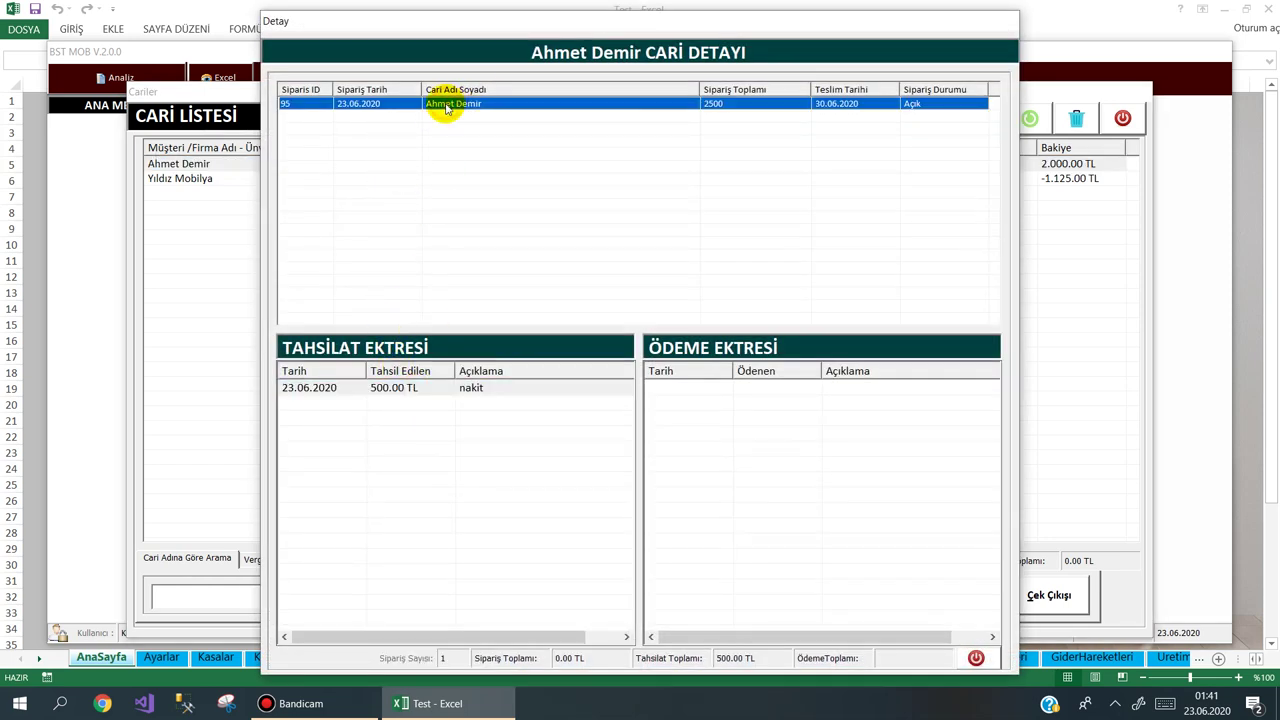
{"action": "double_click", "coordinate": [446, 106]}
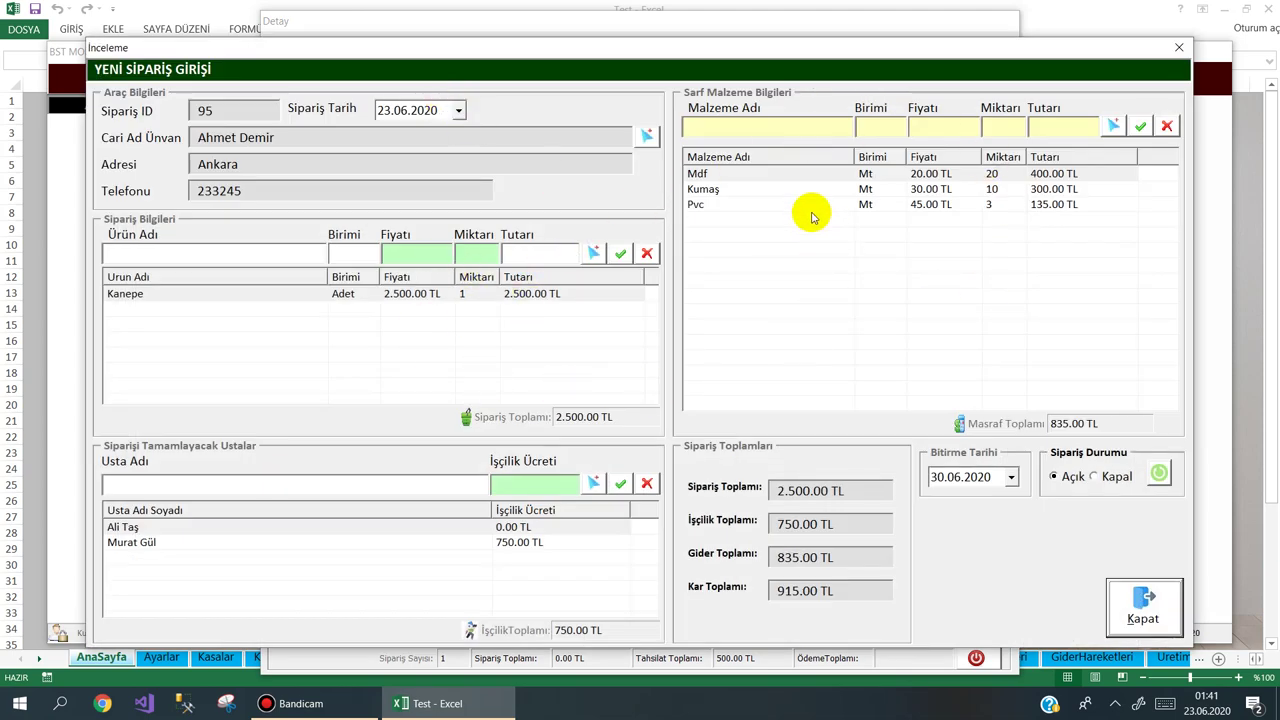
{"action": "key", "text": "Escape"}
{"action": "key", "text": "Escape"}
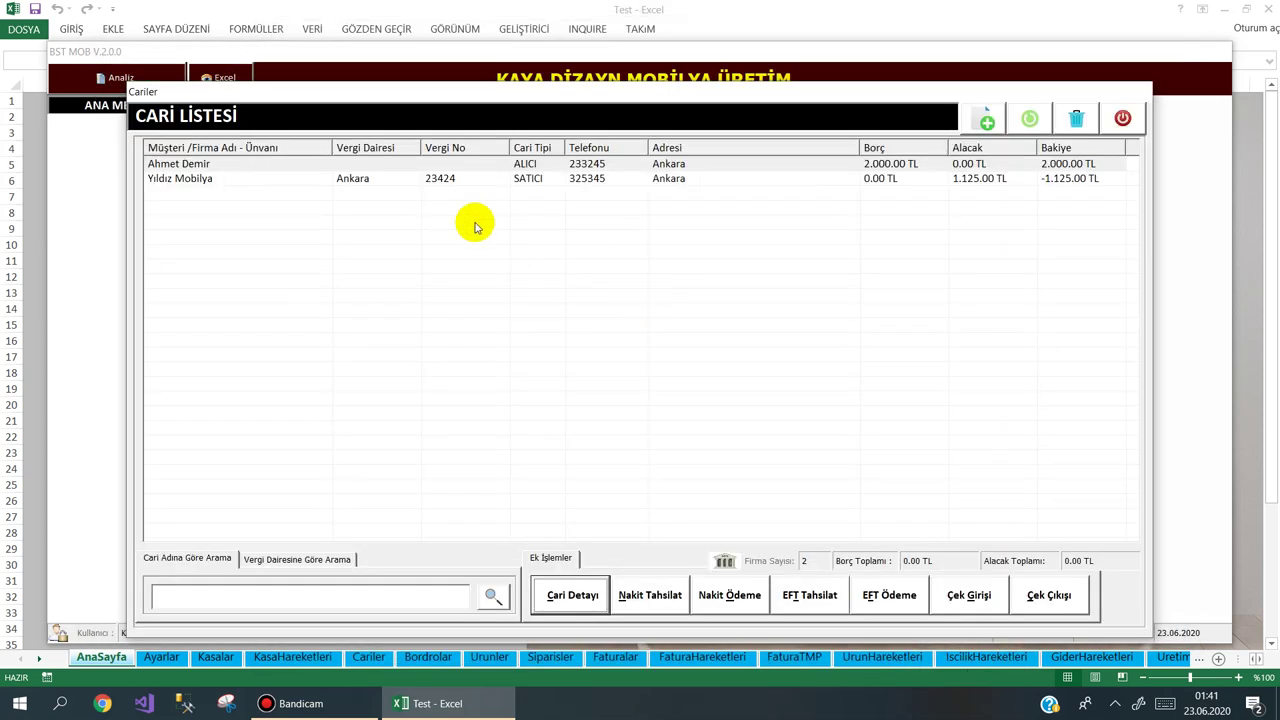
Step: Review the buyer's order again, then close all windows back to the main menu
{"action": "left_click", "coordinate": [571, 595]}
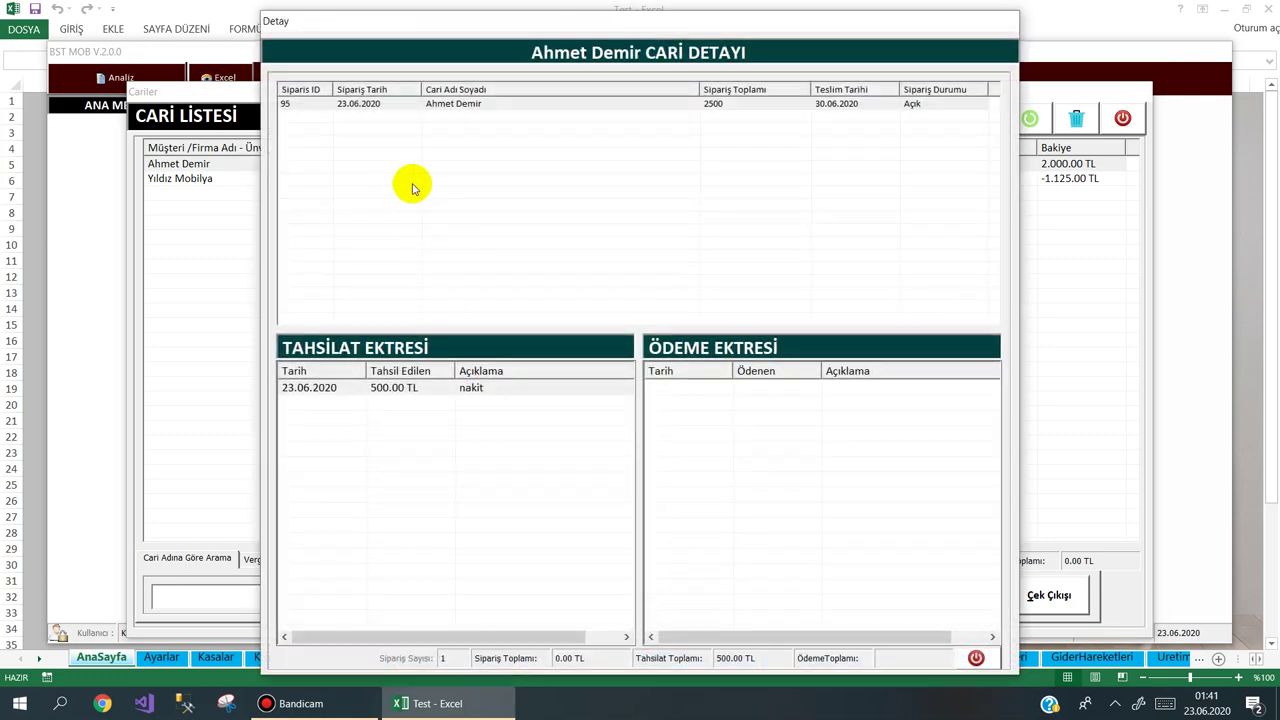
{"action": "double_click", "coordinate": [391, 103]}
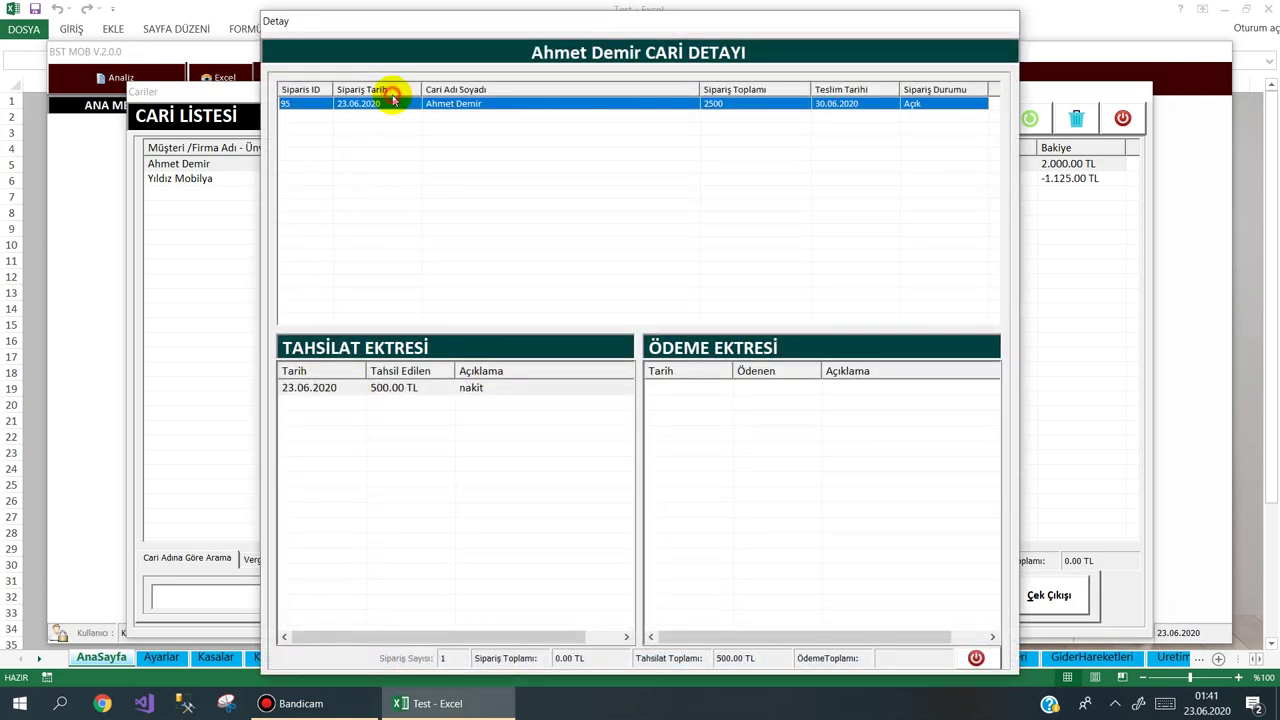
{"action": "key", "text": "Escape"}
{"action": "key", "text": "Escape"}
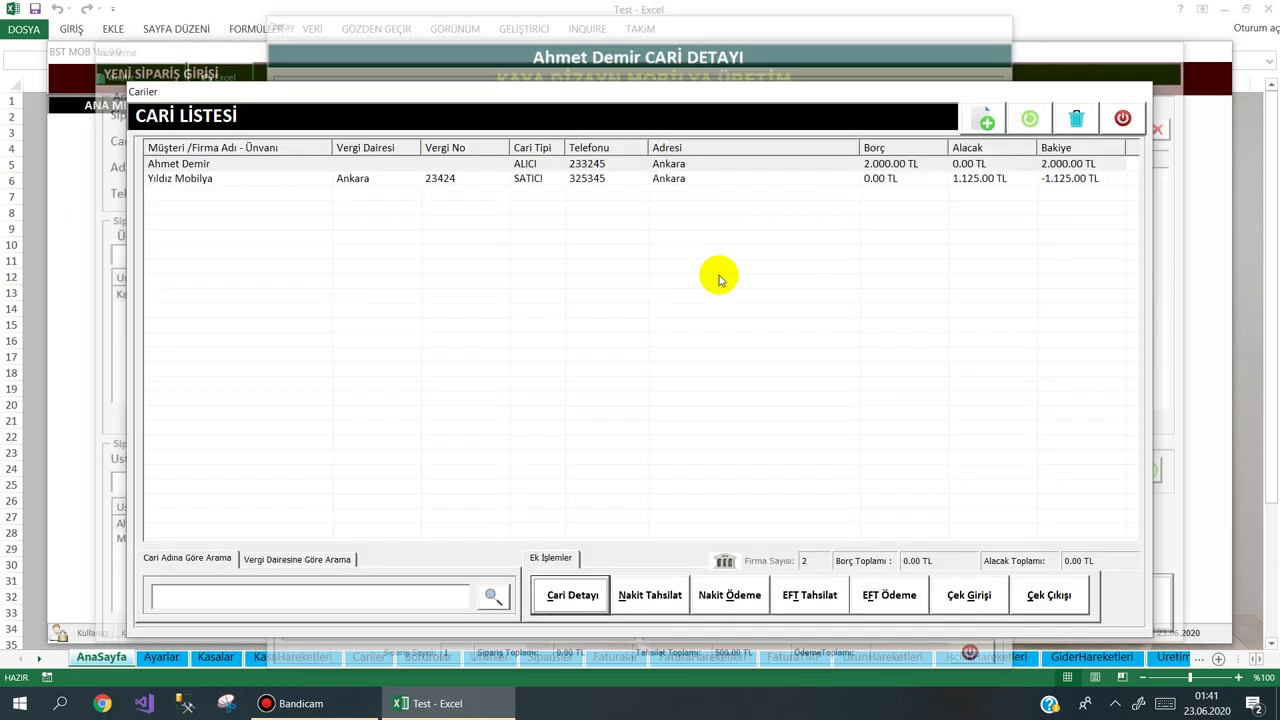
{"action": "key", "text": "Escape"}
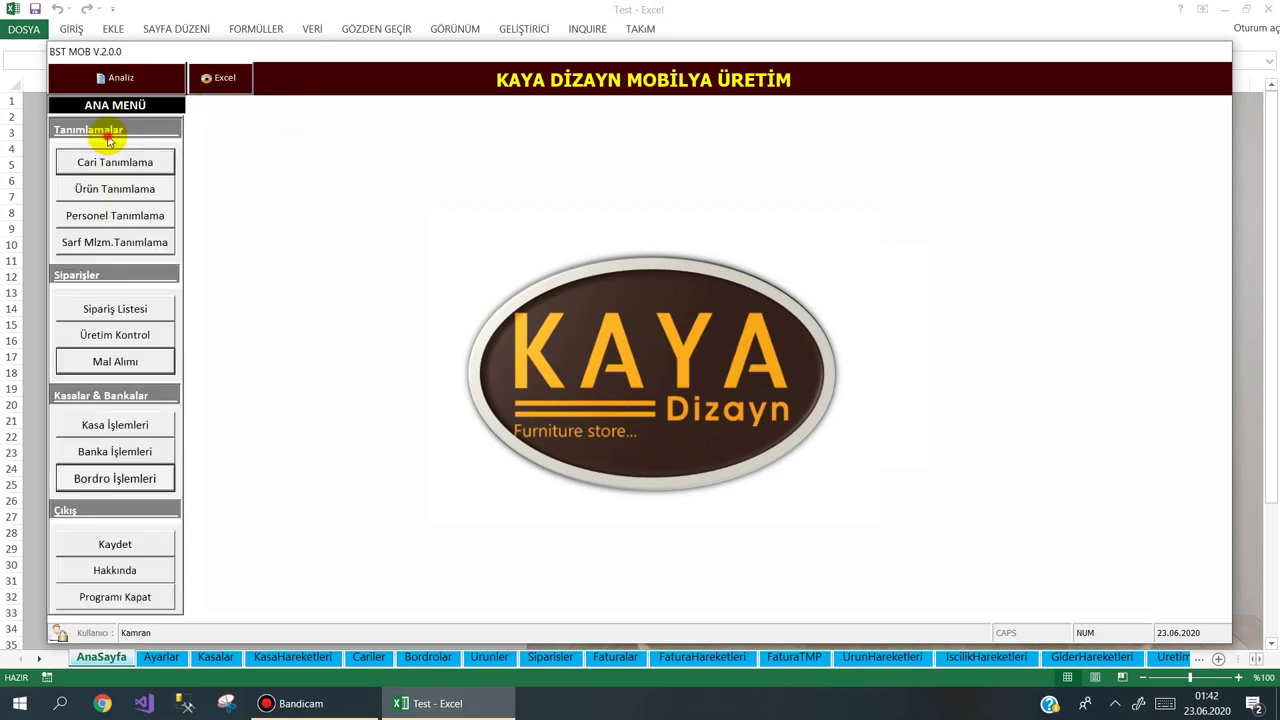
Step: From the buyer's EFT collection form, add and save a new Akbank bank account
{"action": "left_click", "coordinate": [114, 158]}
{"action": "left_click", "coordinate": [668, 164]}
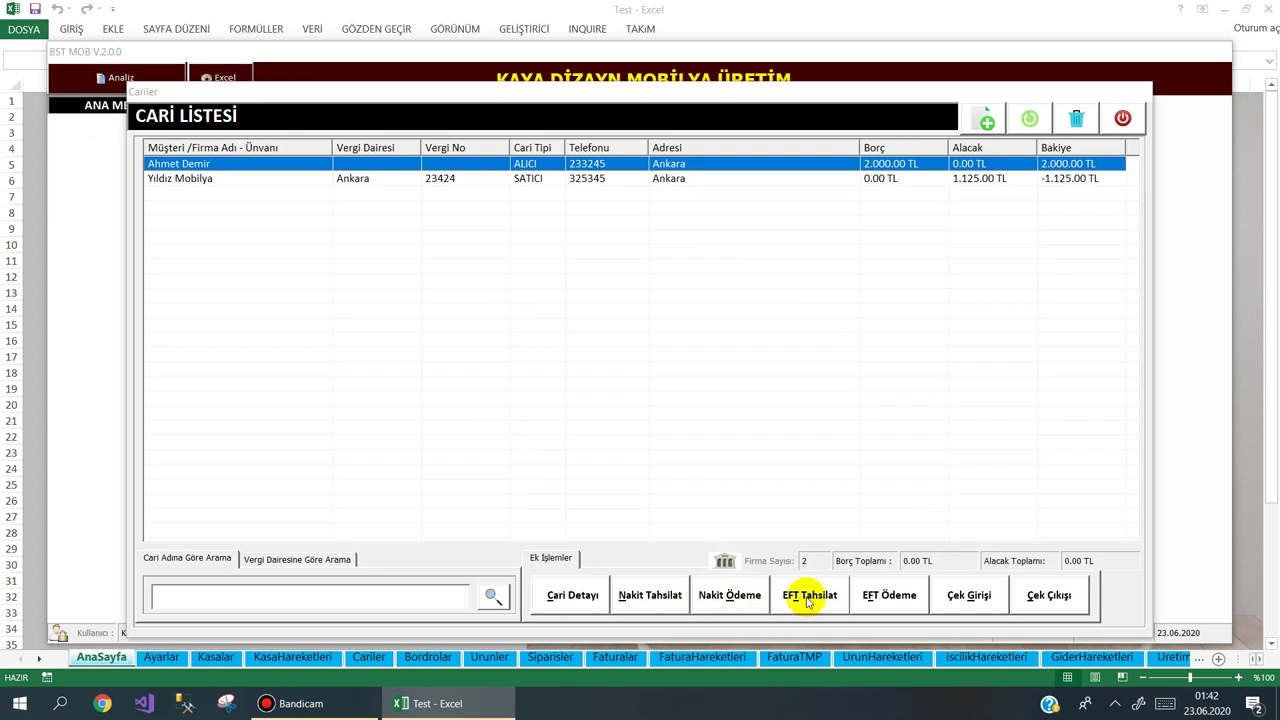
{"action": "left_click", "coordinate": [808, 597]}
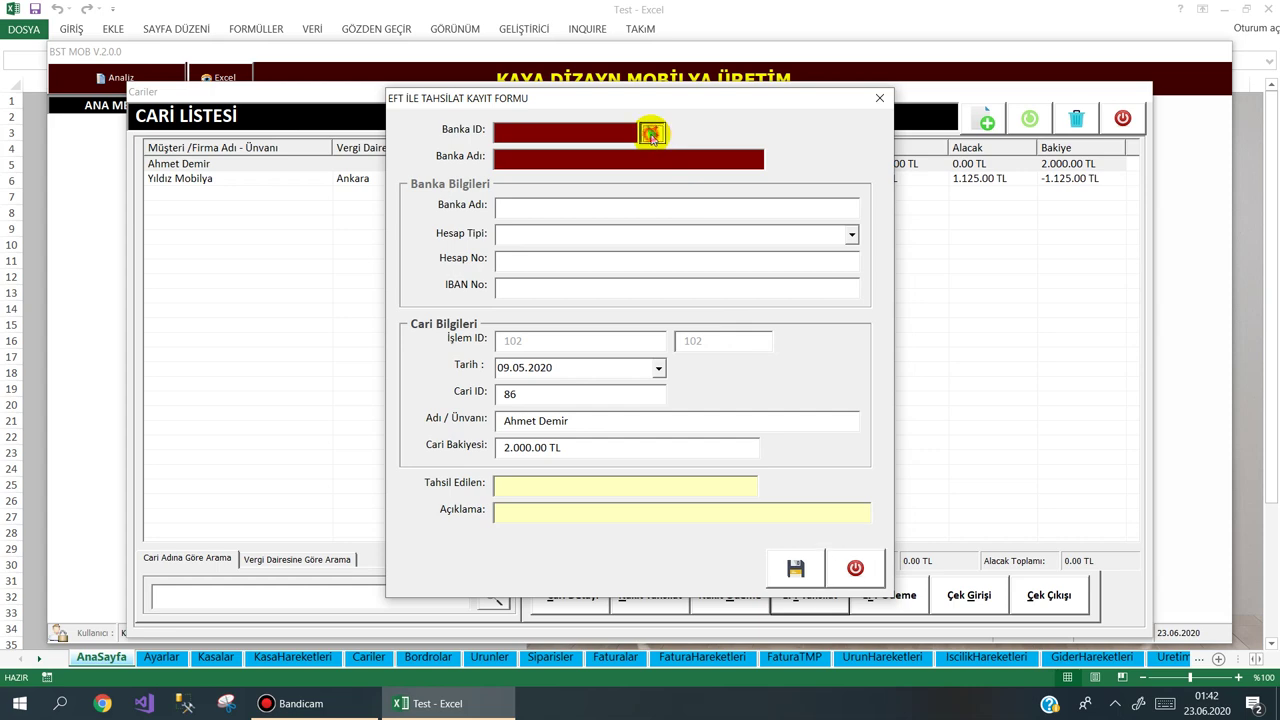
{"action": "left_click", "coordinate": [651, 135]}
{"action": "left_click", "coordinate": [726, 583]}
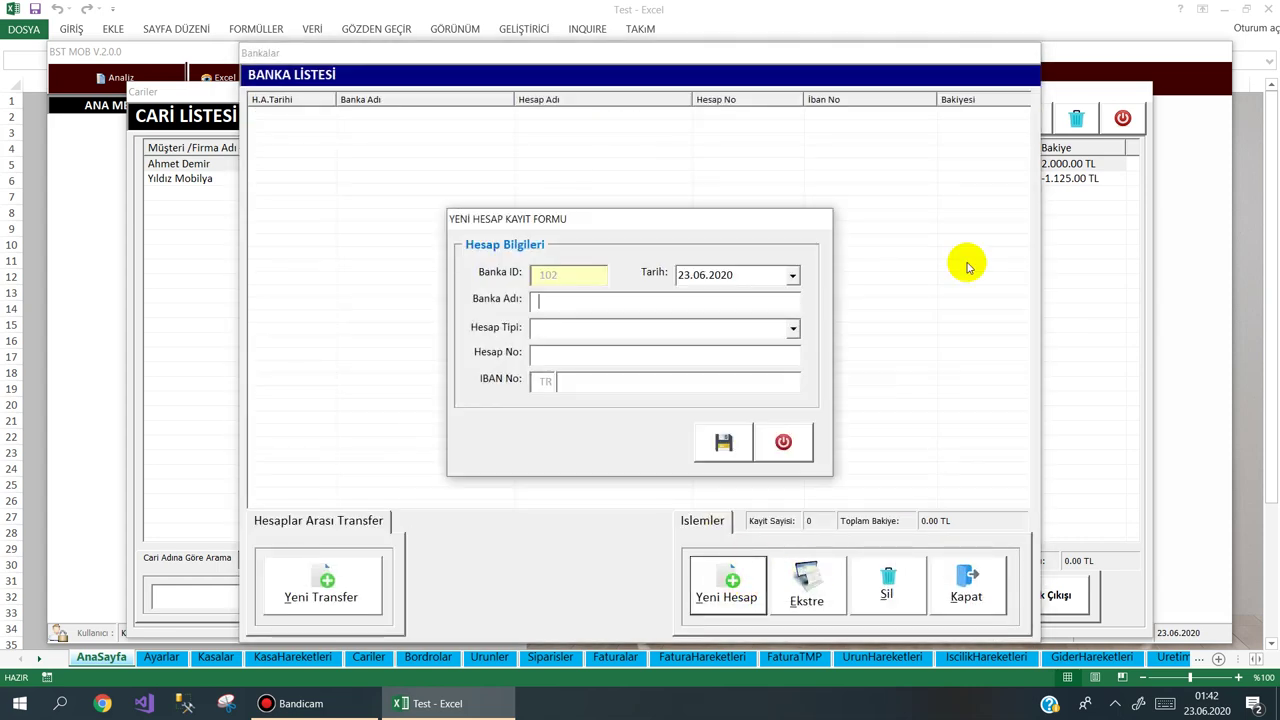
{"action": "type", "text": "Akbank"}
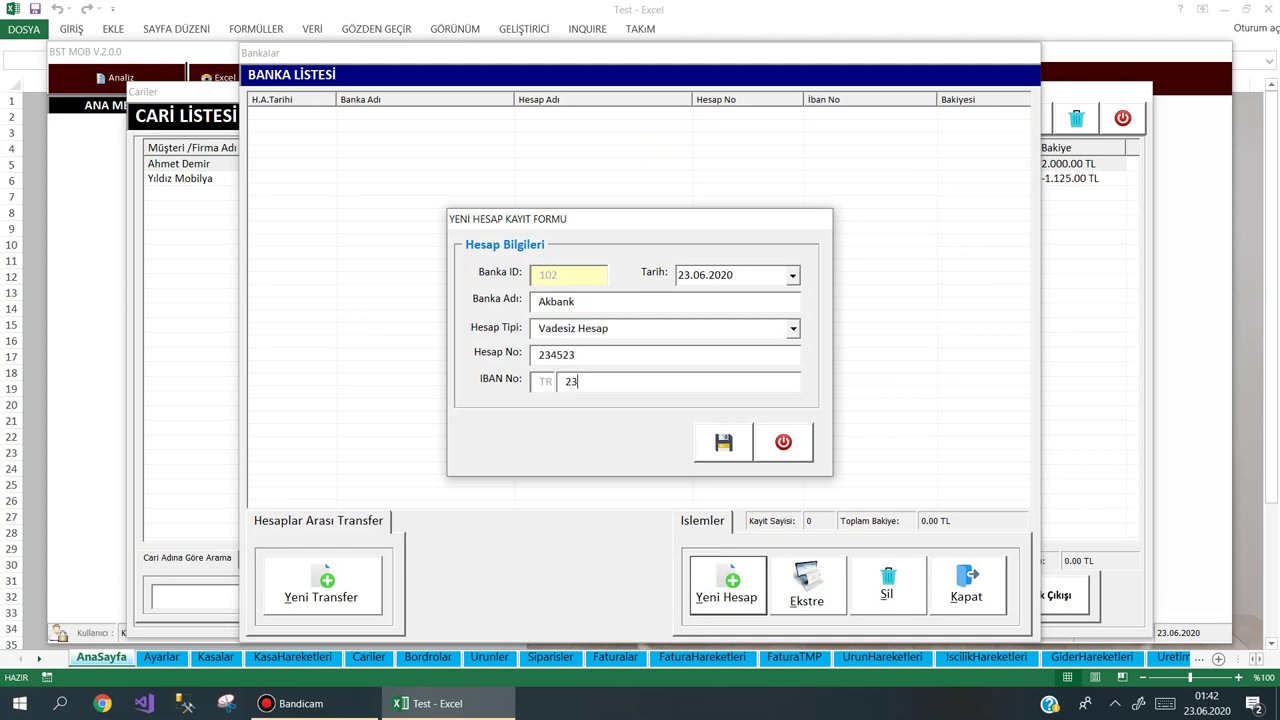
{"action": "key", "text": "Return"}
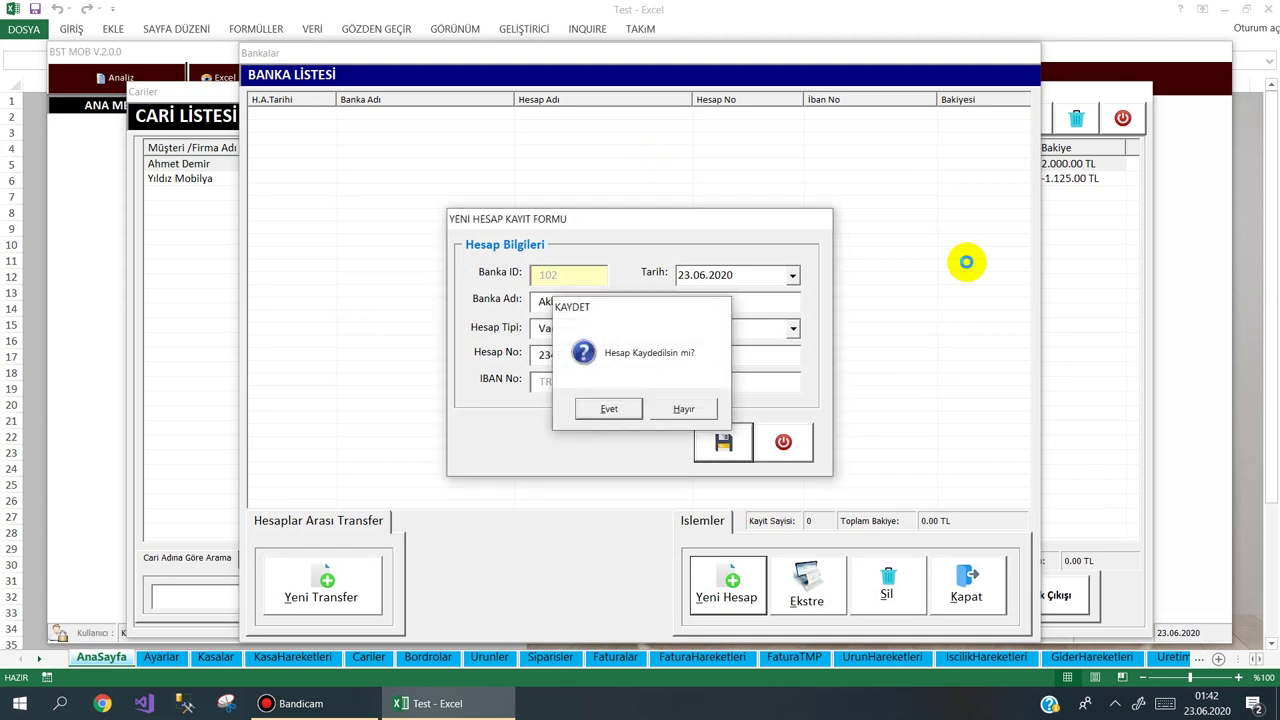
{"action": "key", "text": "Return"}
{"action": "key", "text": "Return"}
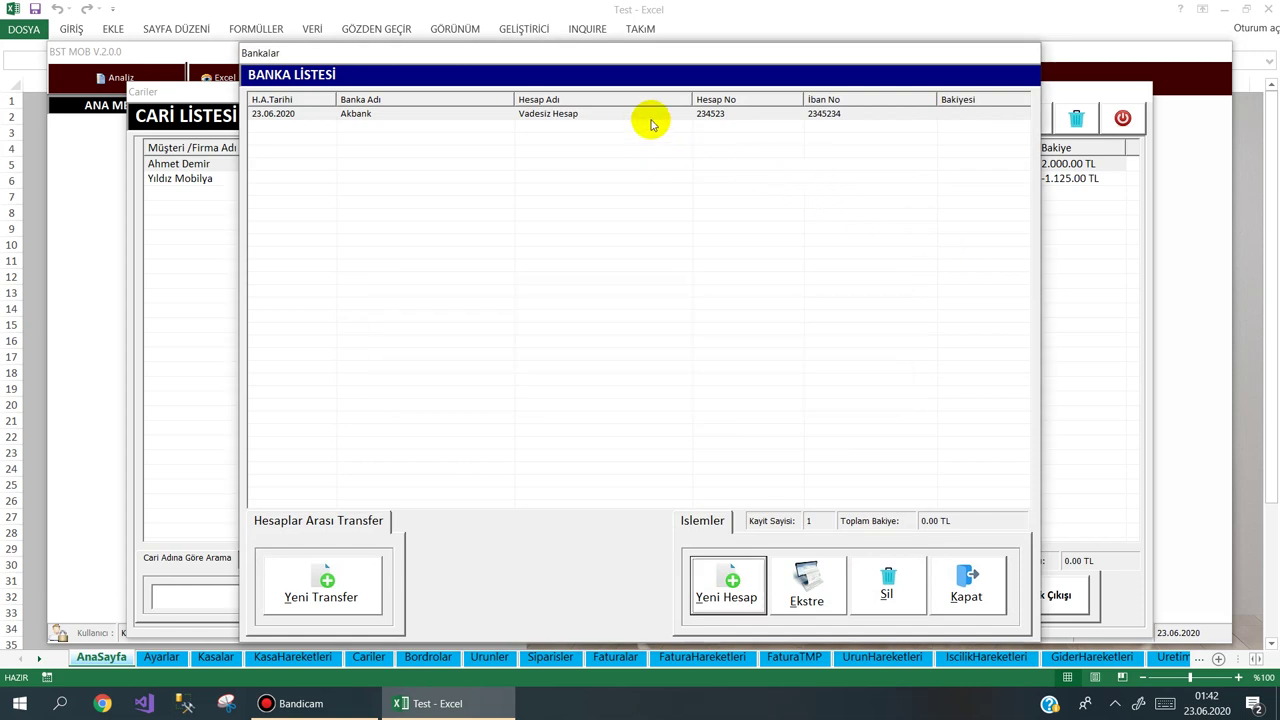
Step: Record a 1000 TL EFT collection from the buyer into Akbank
{"action": "double_click", "coordinate": [651, 117]}
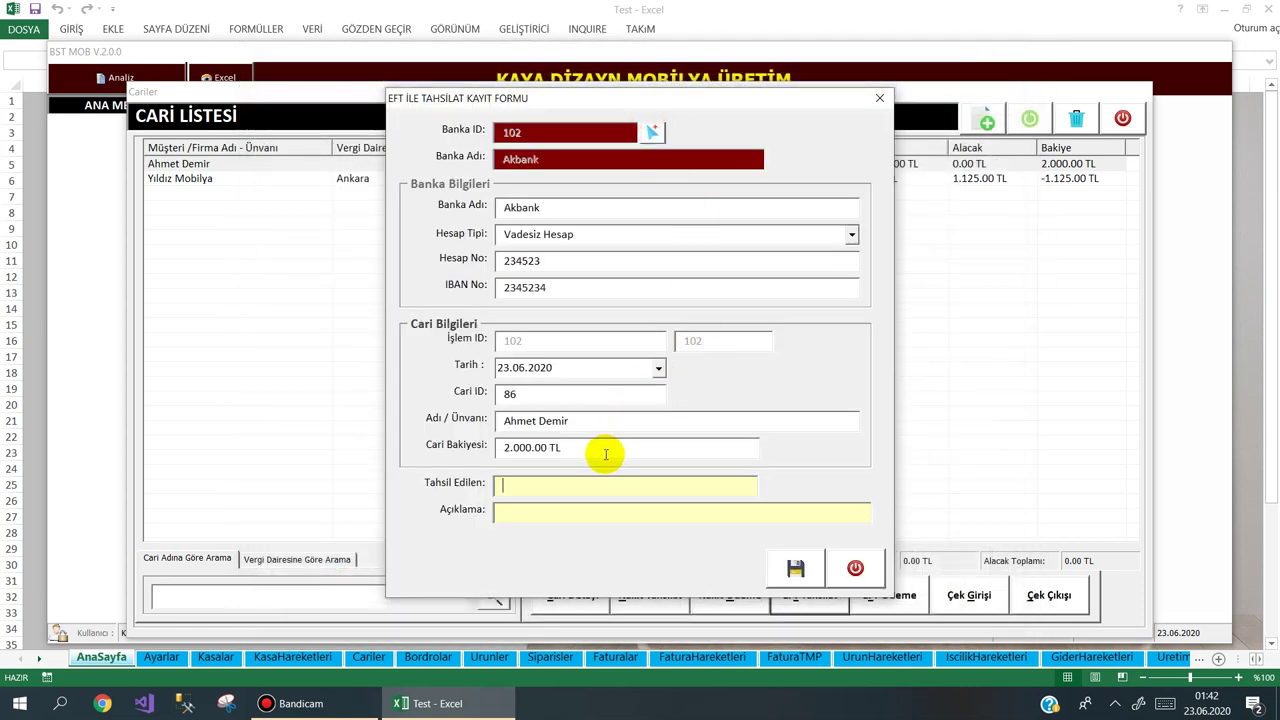
{"action": "type", "text": "1000"}
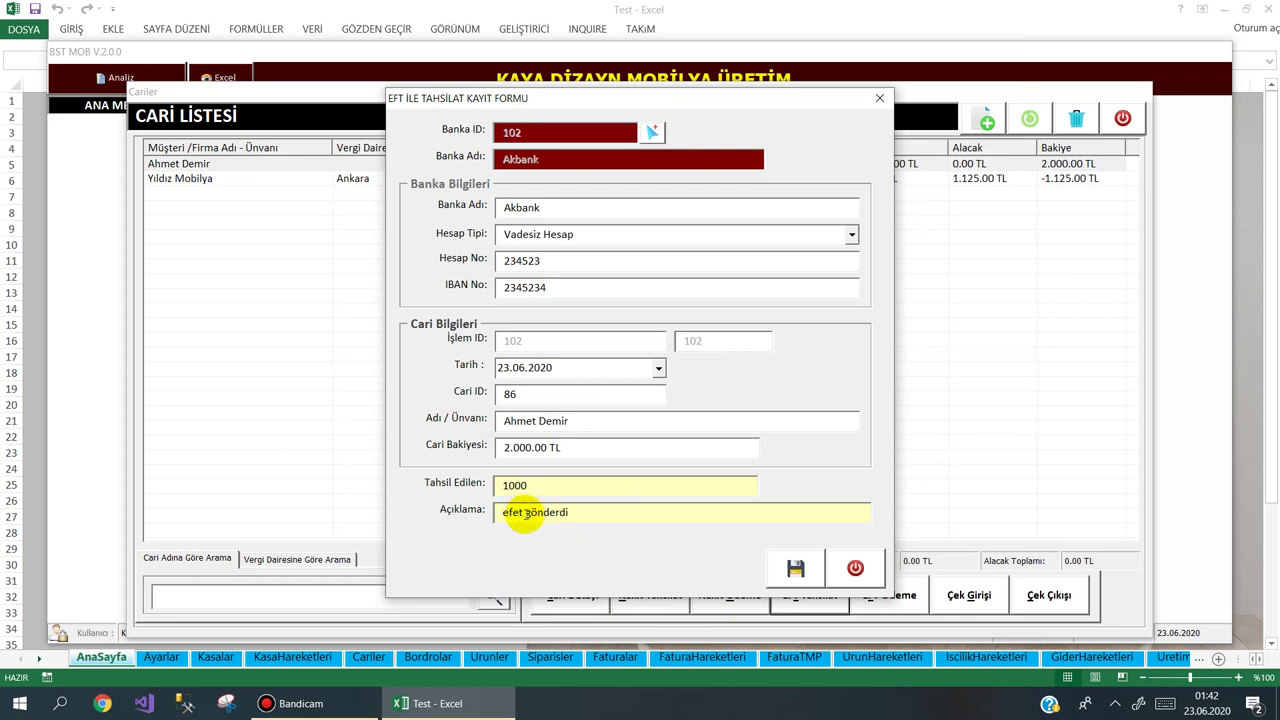
{"action": "left_click", "coordinate": [805, 567]}
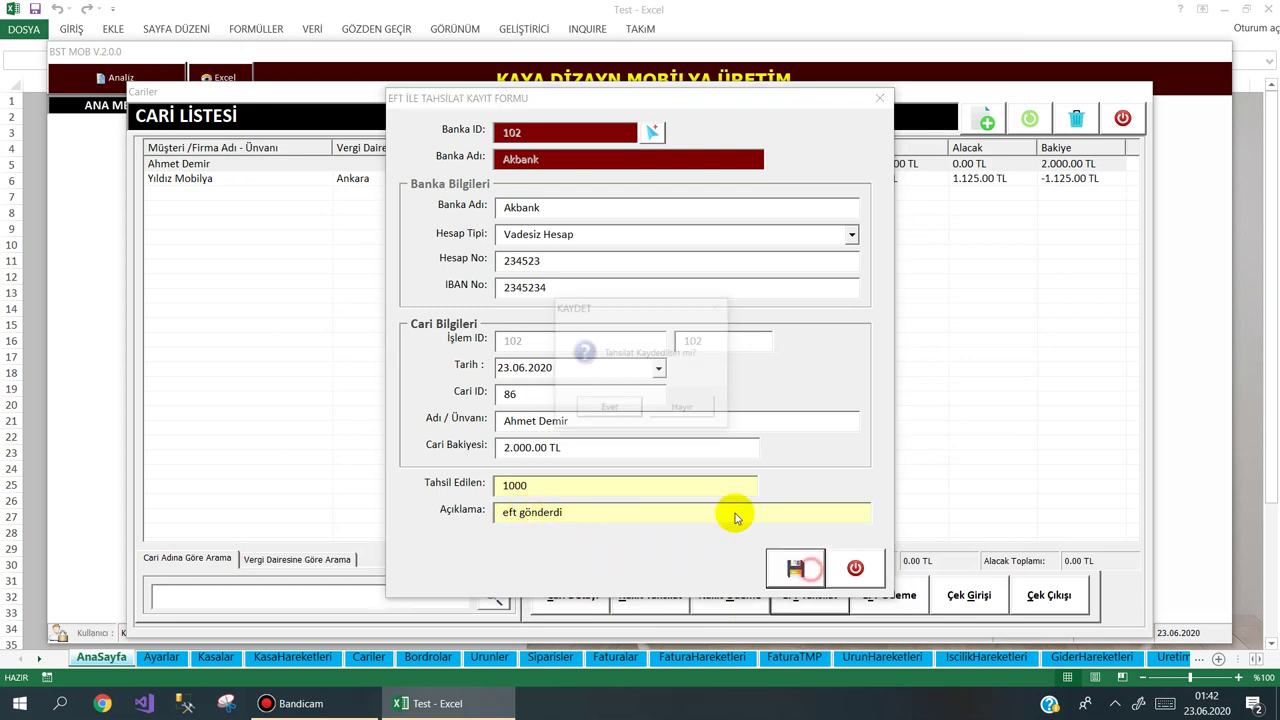
{"action": "left_click", "coordinate": [612, 409]}
{"action": "left_click", "coordinate": [853, 381]}
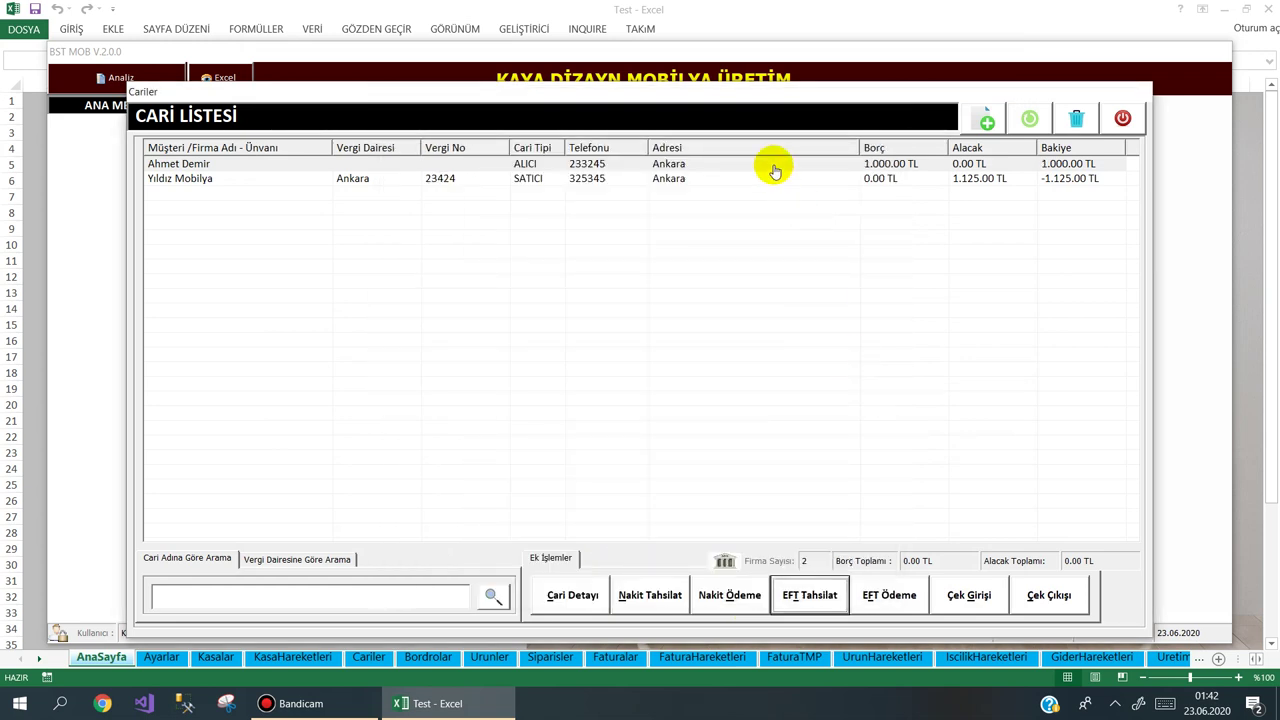
{"action": "left_click", "coordinate": [773, 166]}
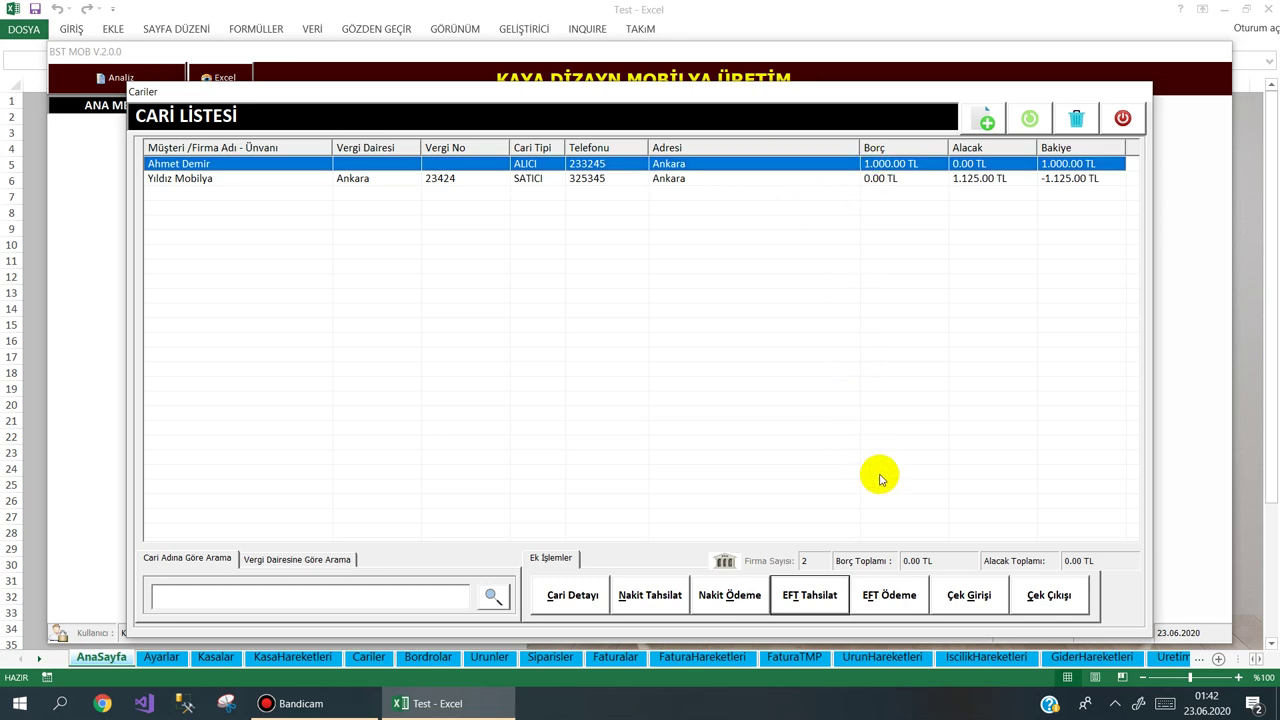
Step: Record a 1,000 TL cheque from the buyer due 30.07.2020
{"action": "left_click", "coordinate": [982, 598]}
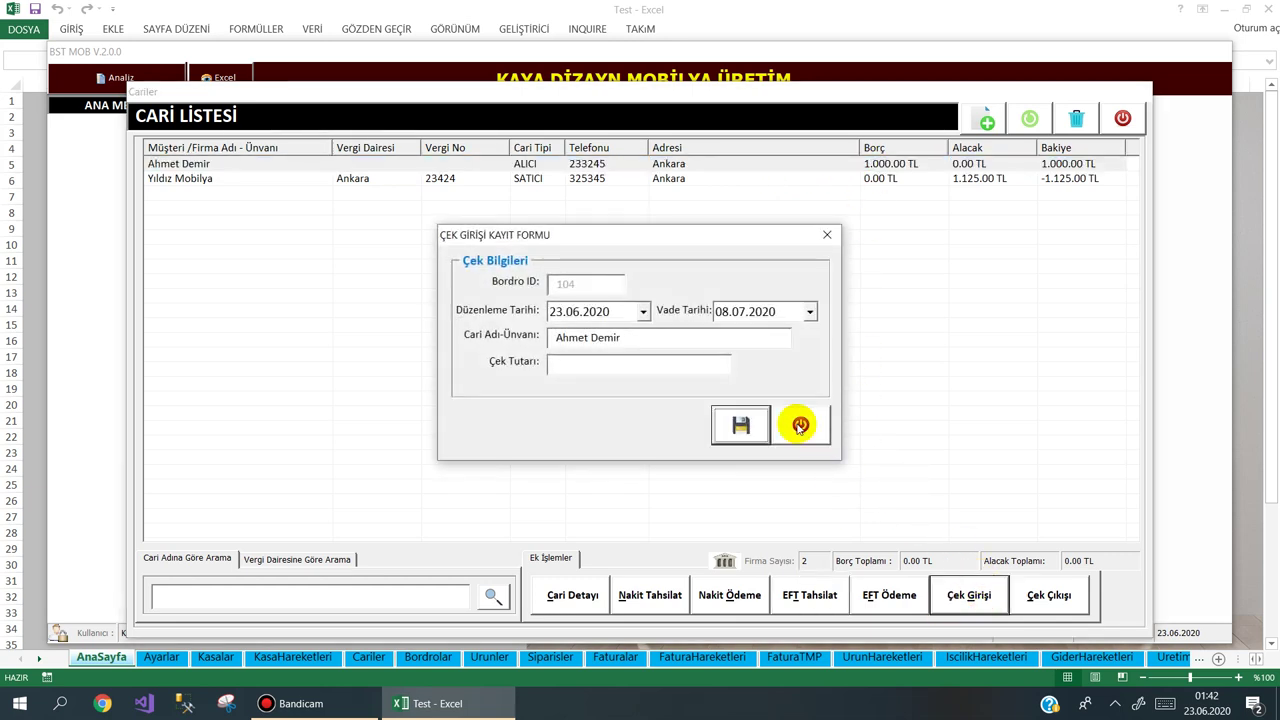
{"action": "left_click", "coordinate": [690, 360]}
{"action": "type", "text": "1"}
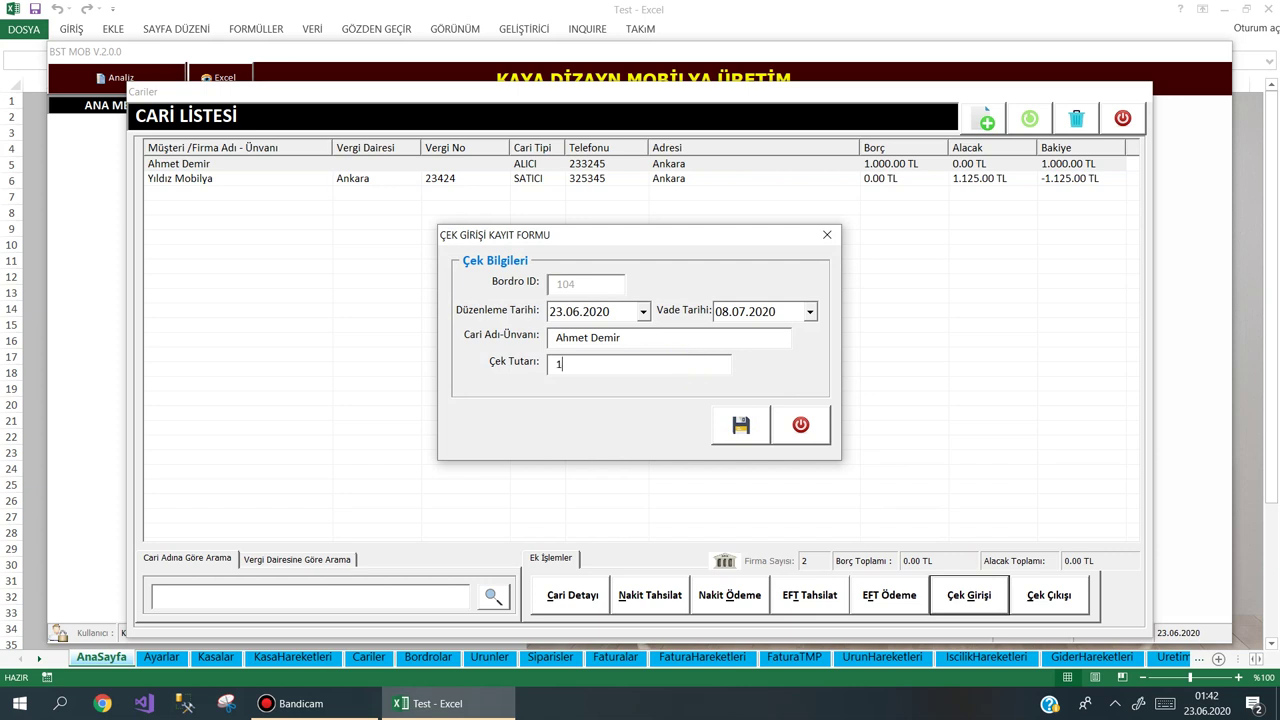
{"action": "type", "text": "000"}
{"action": "left_click", "coordinate": [809, 311]}
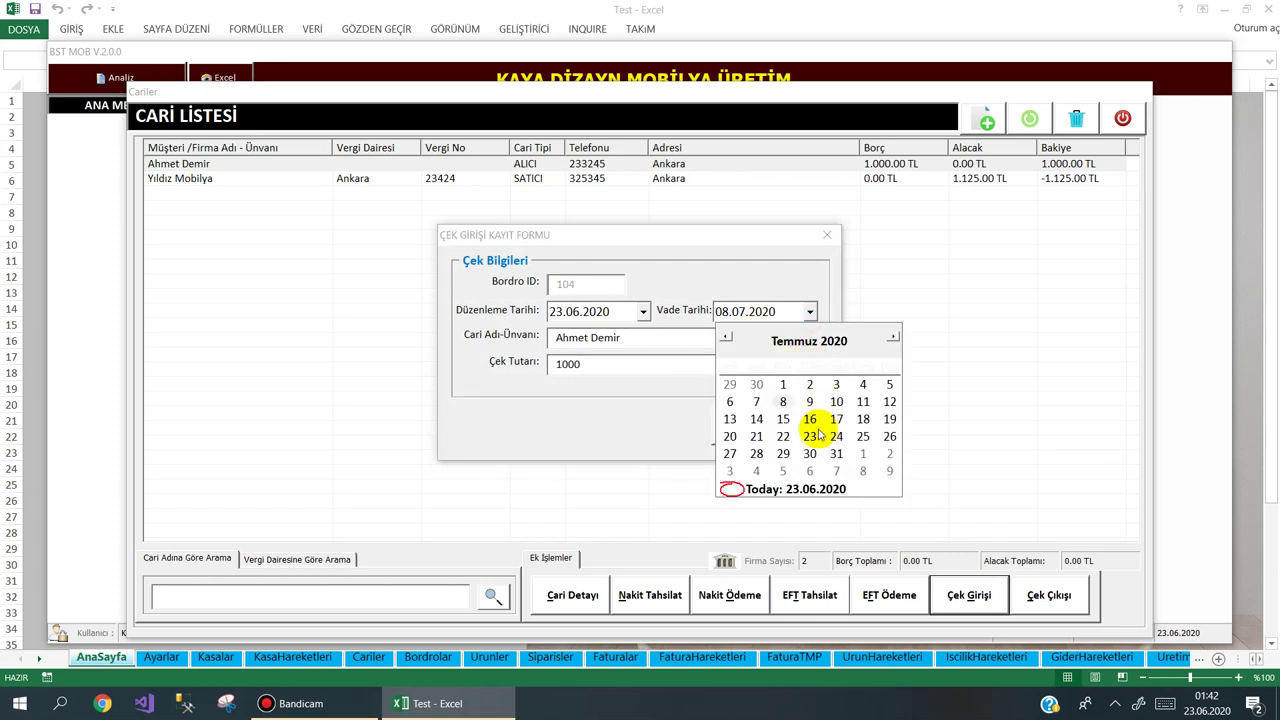
{"action": "left_click", "coordinate": [809, 453]}
{"action": "left_click", "coordinate": [740, 425]}
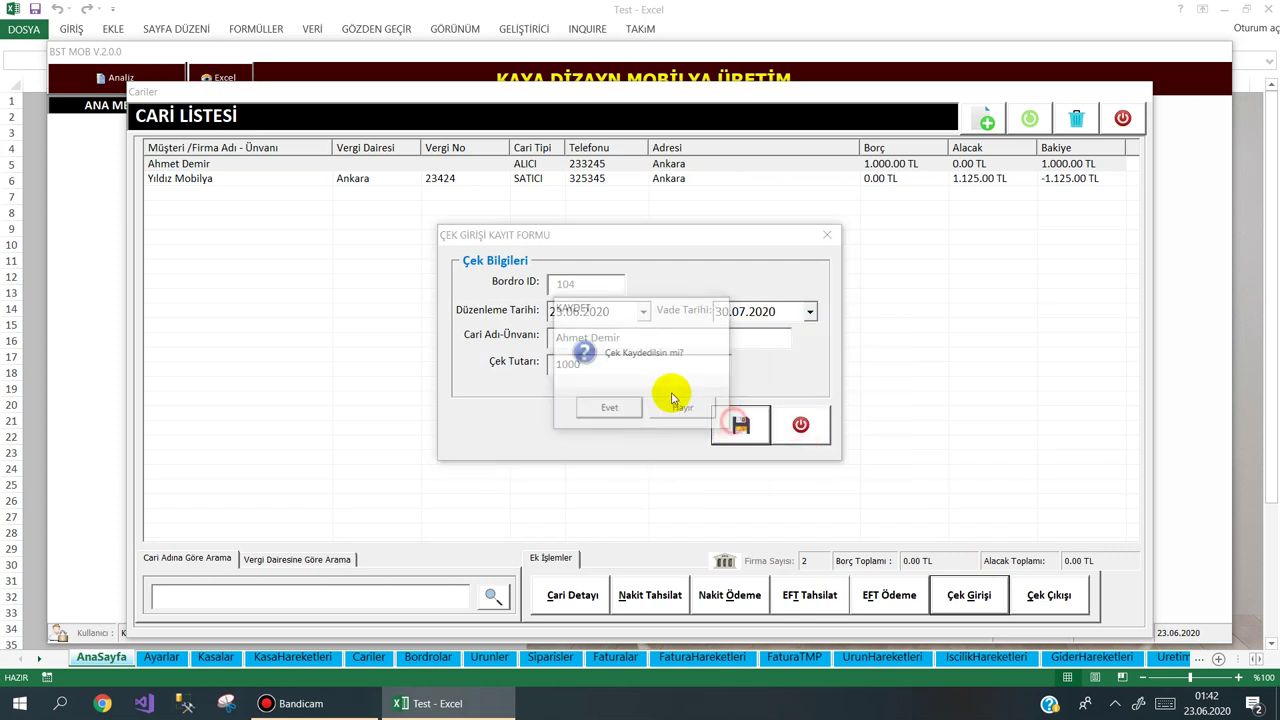
{"action": "left_click", "coordinate": [595, 410]}
{"action": "left_click", "coordinate": [855, 383]}
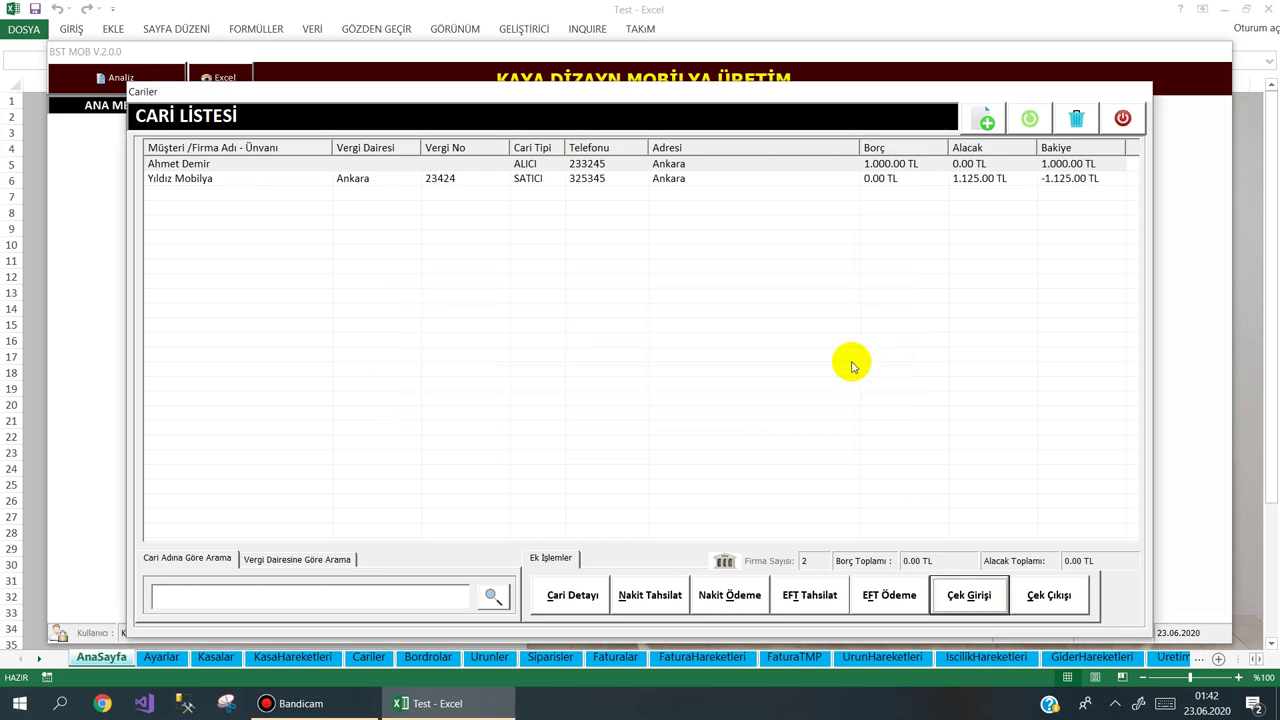
Step: Verify in the Bordro report that cheque 104 is listed as Pörtföyde
{"action": "left_click", "coordinate": [875, 166]}
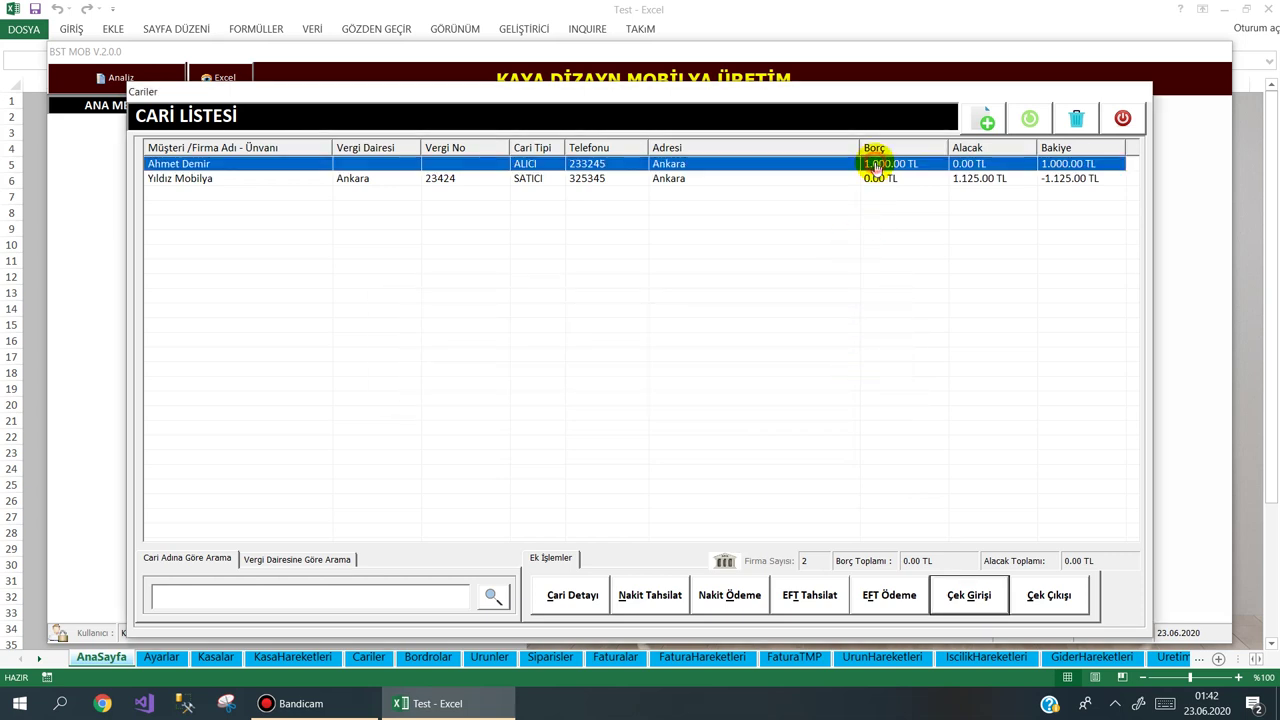
{"action": "key", "text": "Escape"}
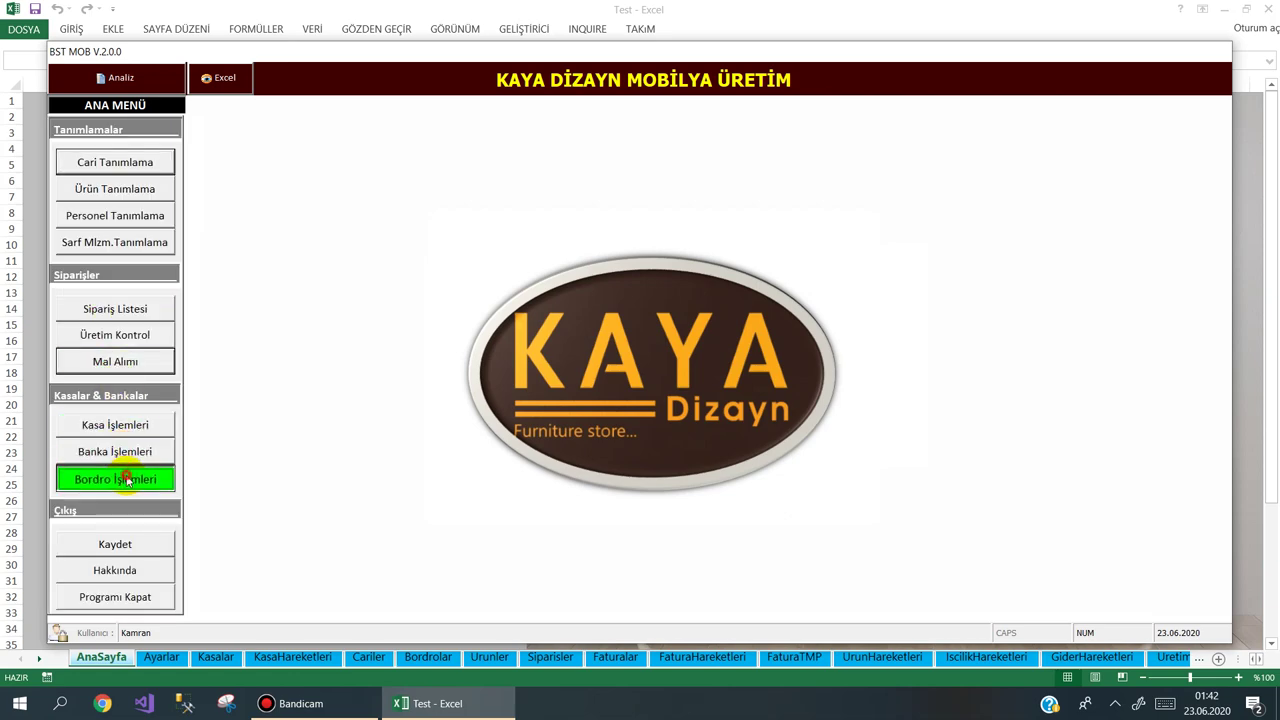
{"action": "left_click", "coordinate": [114, 478]}
{"action": "left_click", "coordinate": [778, 113]}
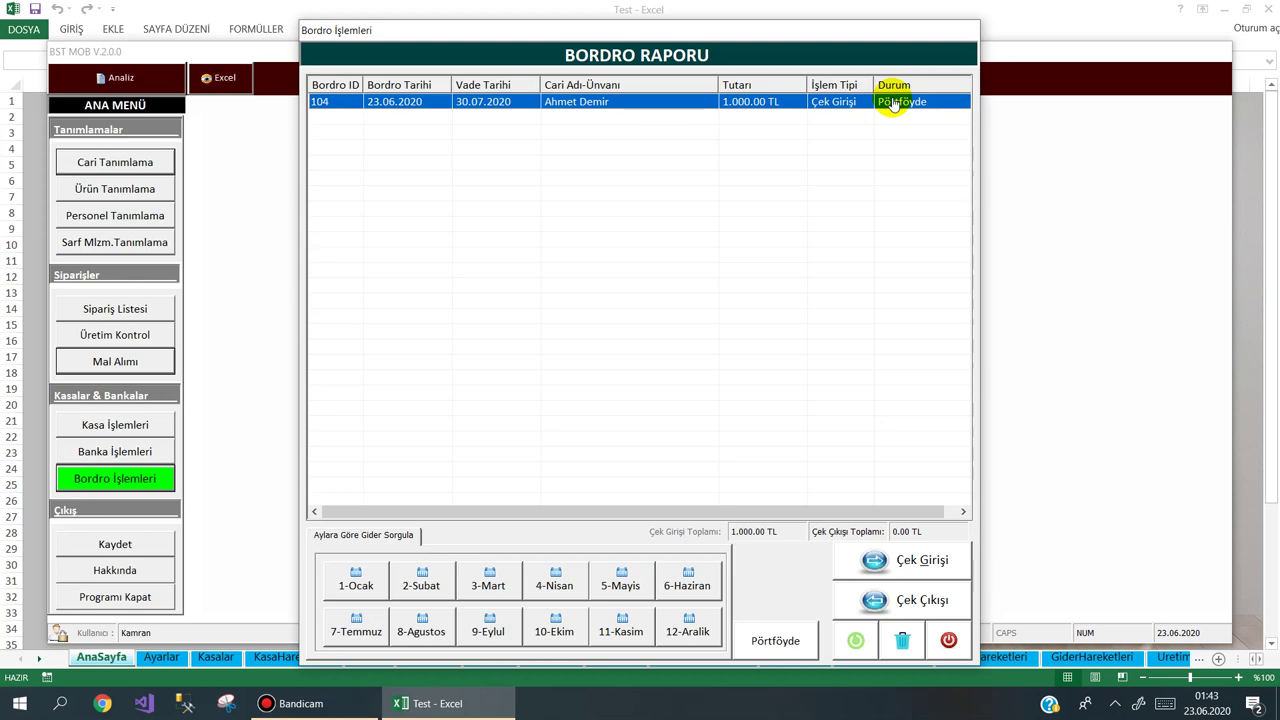
{"action": "double_click", "coordinate": [894, 105]}
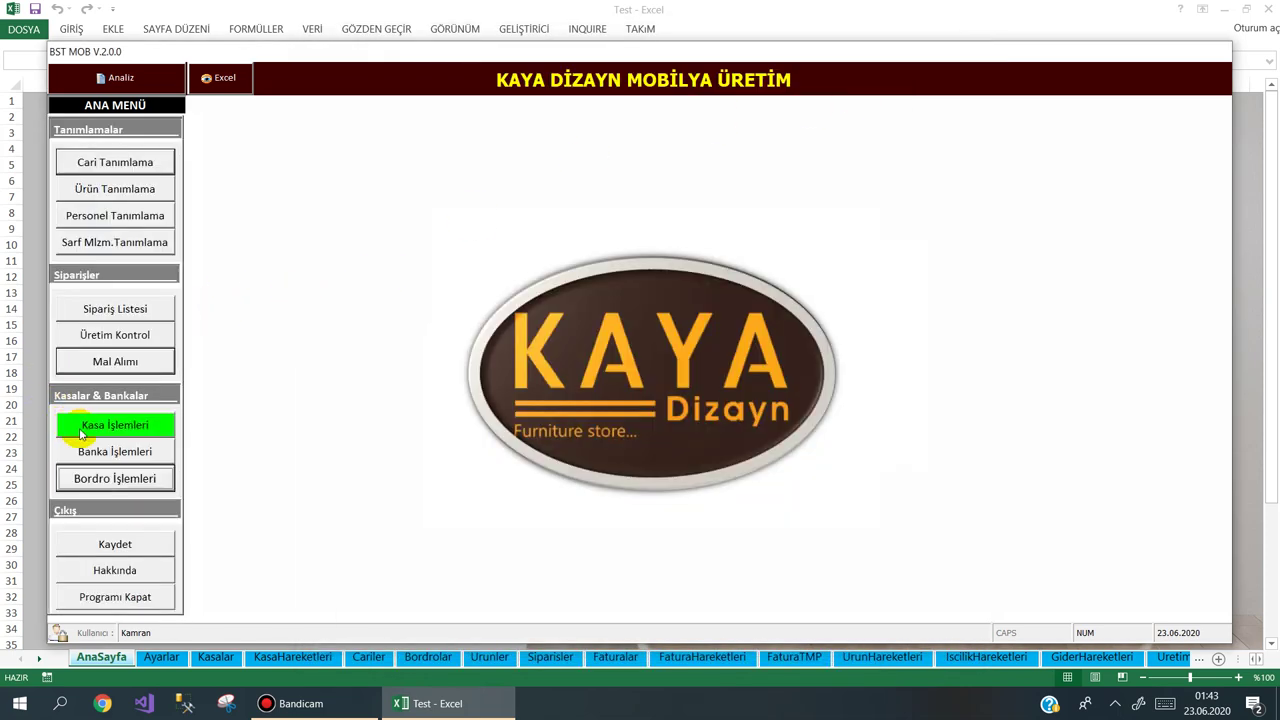
Step: Collect cheque 104 for 1,000 TL into Merkez Kasa with the note 'xdfgh'
{"action": "left_click", "coordinate": [80, 428]}
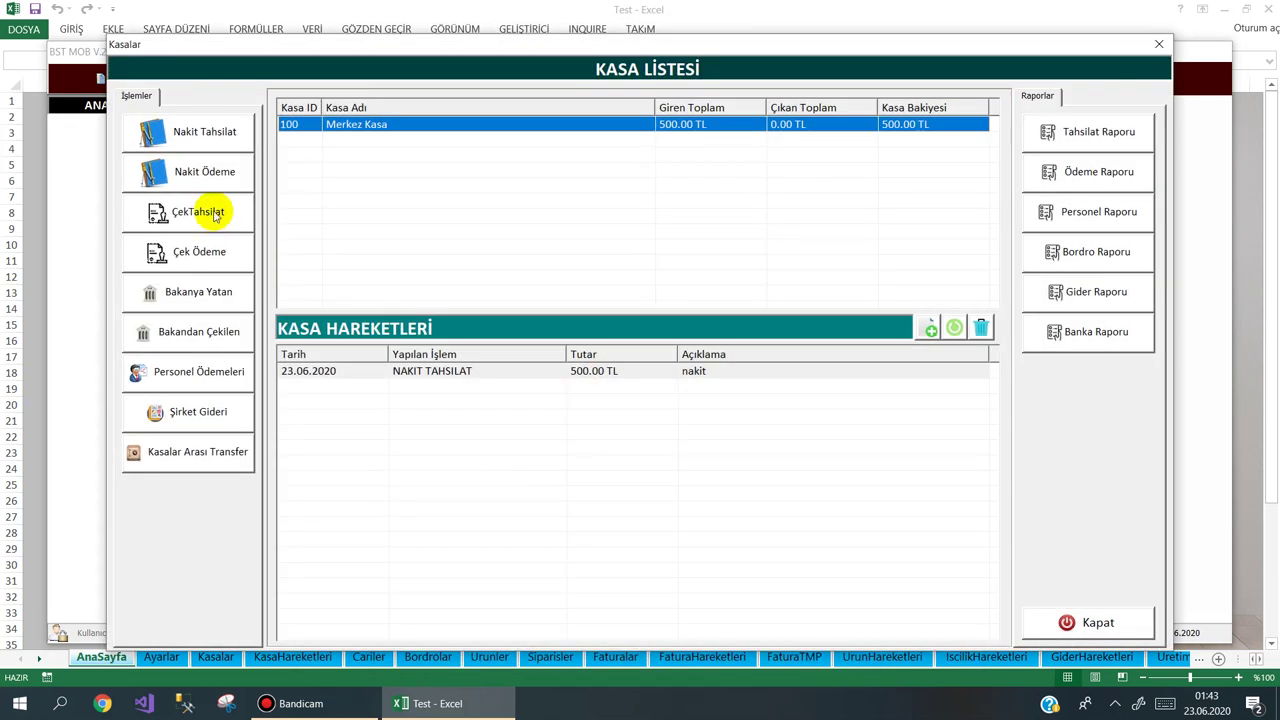
{"action": "left_click", "coordinate": [768, 128]}
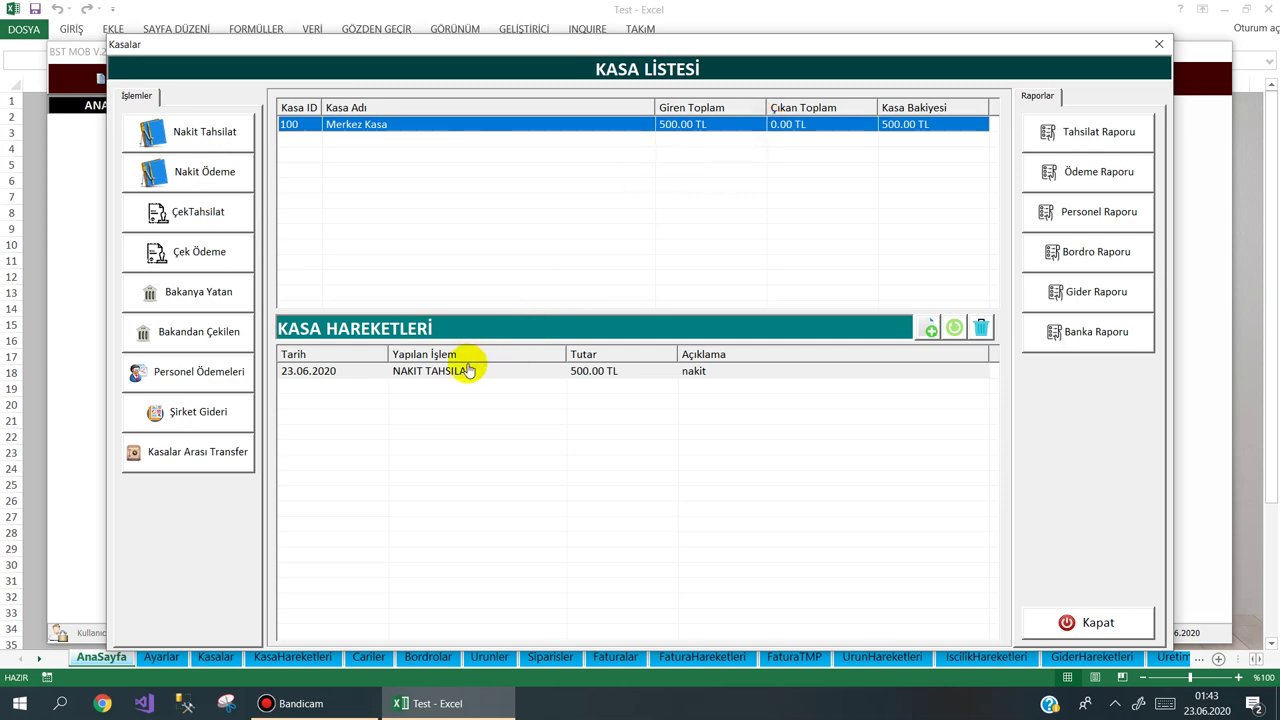
{"action": "left_click", "coordinate": [181, 213]}
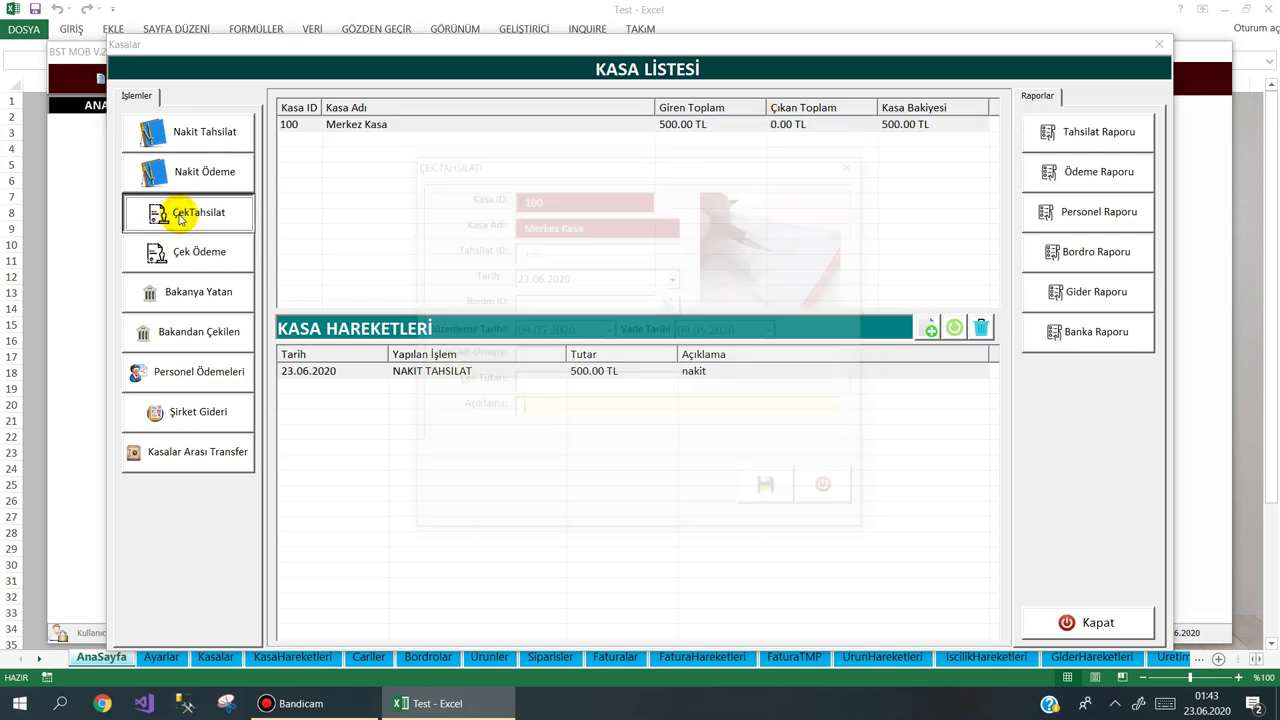
{"action": "left_click", "coordinate": [667, 302]}
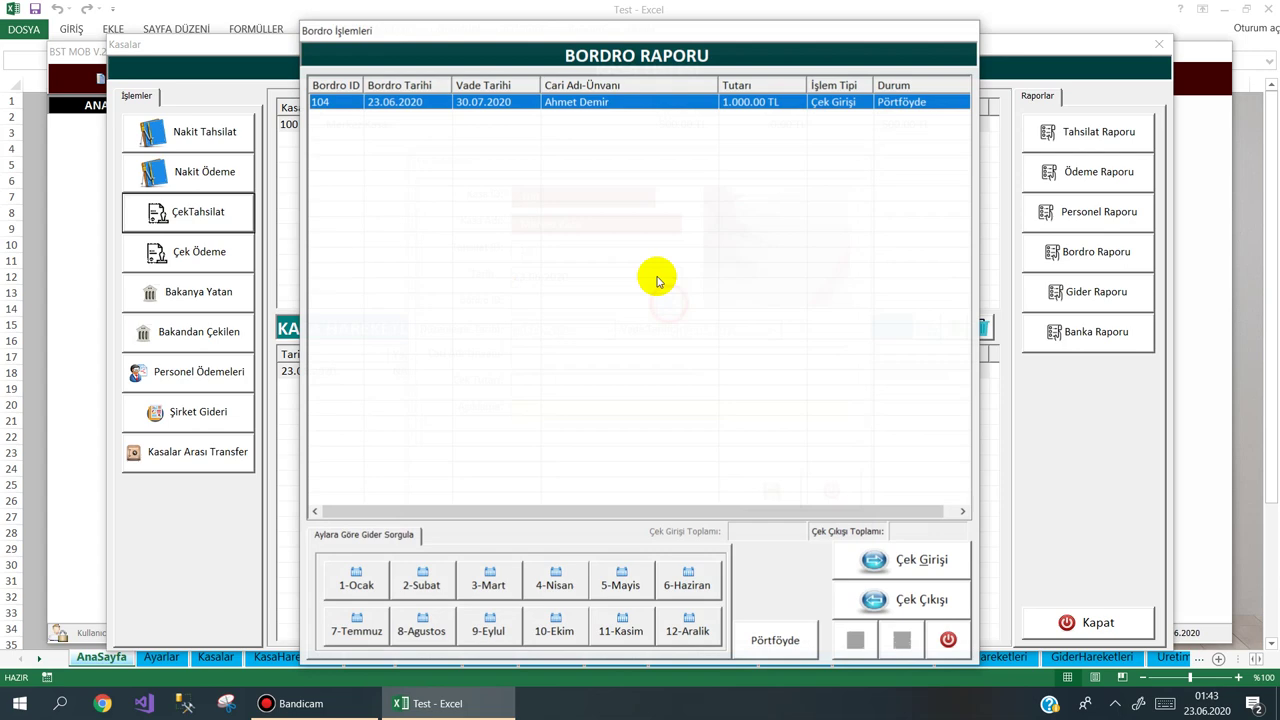
{"action": "double_click", "coordinate": [518, 103]}
{"action": "type", "text": "xdf"}
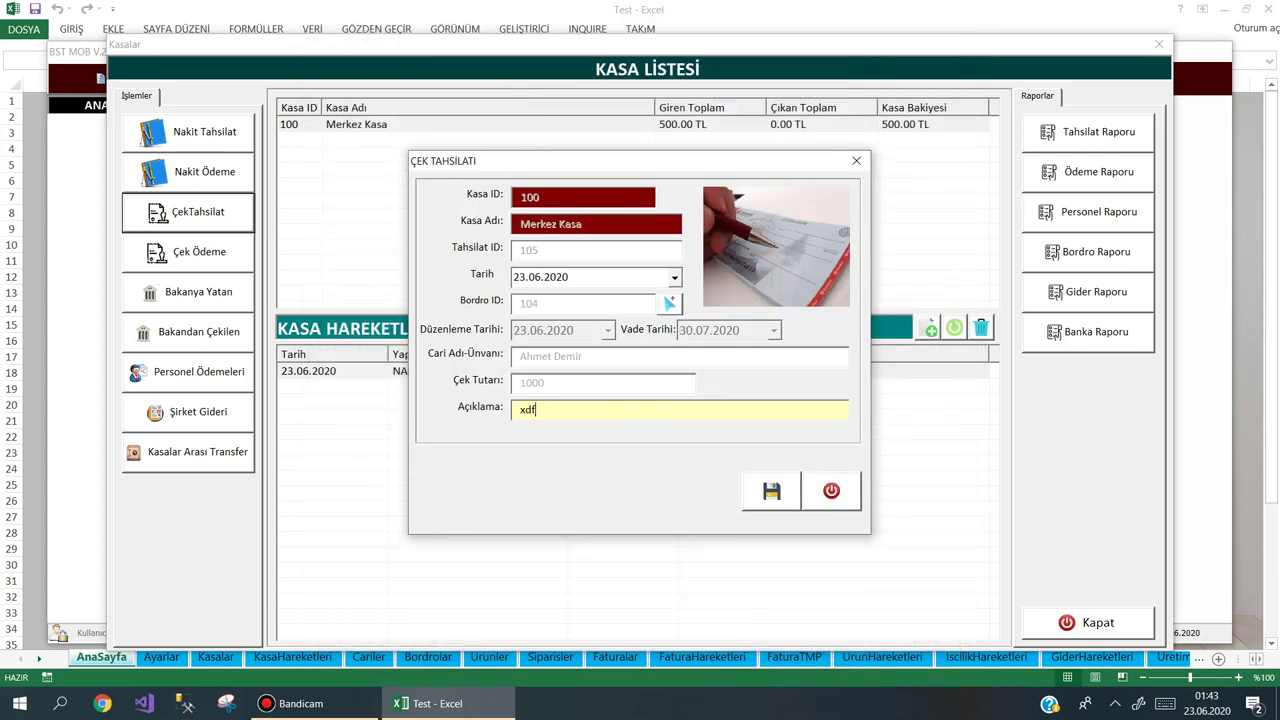
{"action": "type", "text": "gh"}
{"action": "left_click", "coordinate": [771, 490]}
{"action": "left_click", "coordinate": [624, 408]}
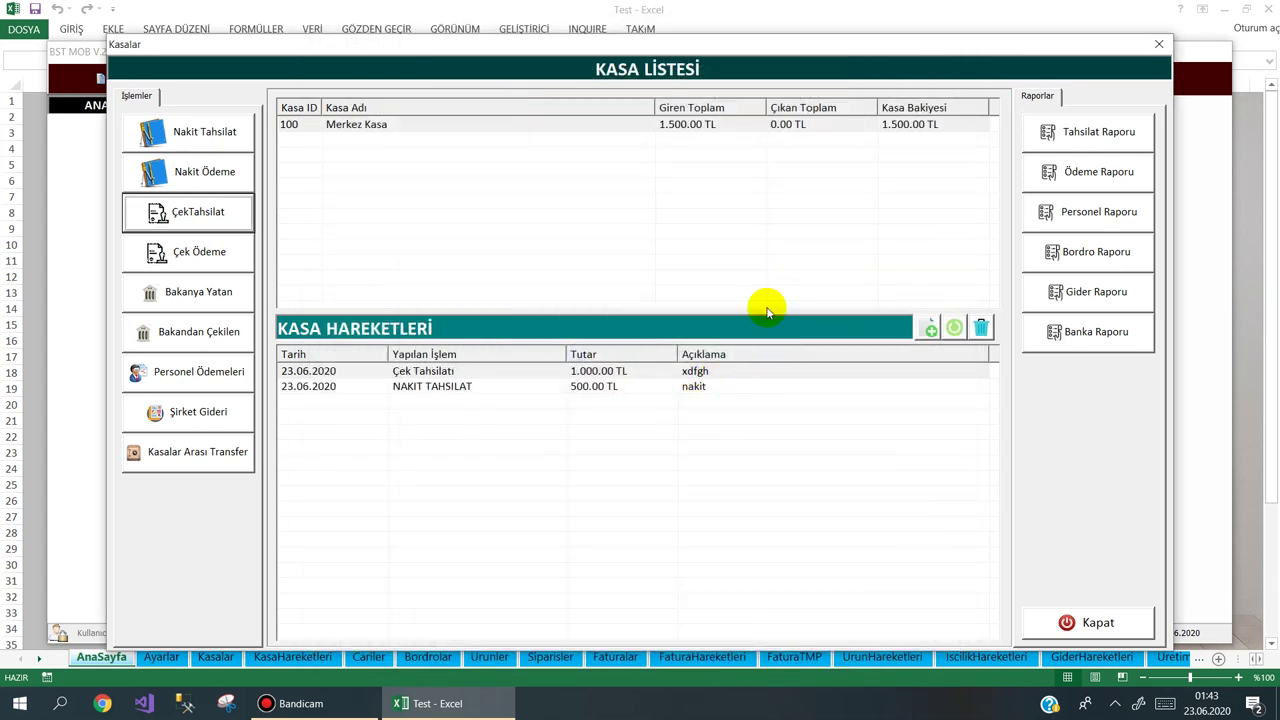
Step: Check Merkez Kasa's 1,500 TL balance, close the cash boxes and open the customer list
{"action": "left_click", "coordinate": [680, 124]}
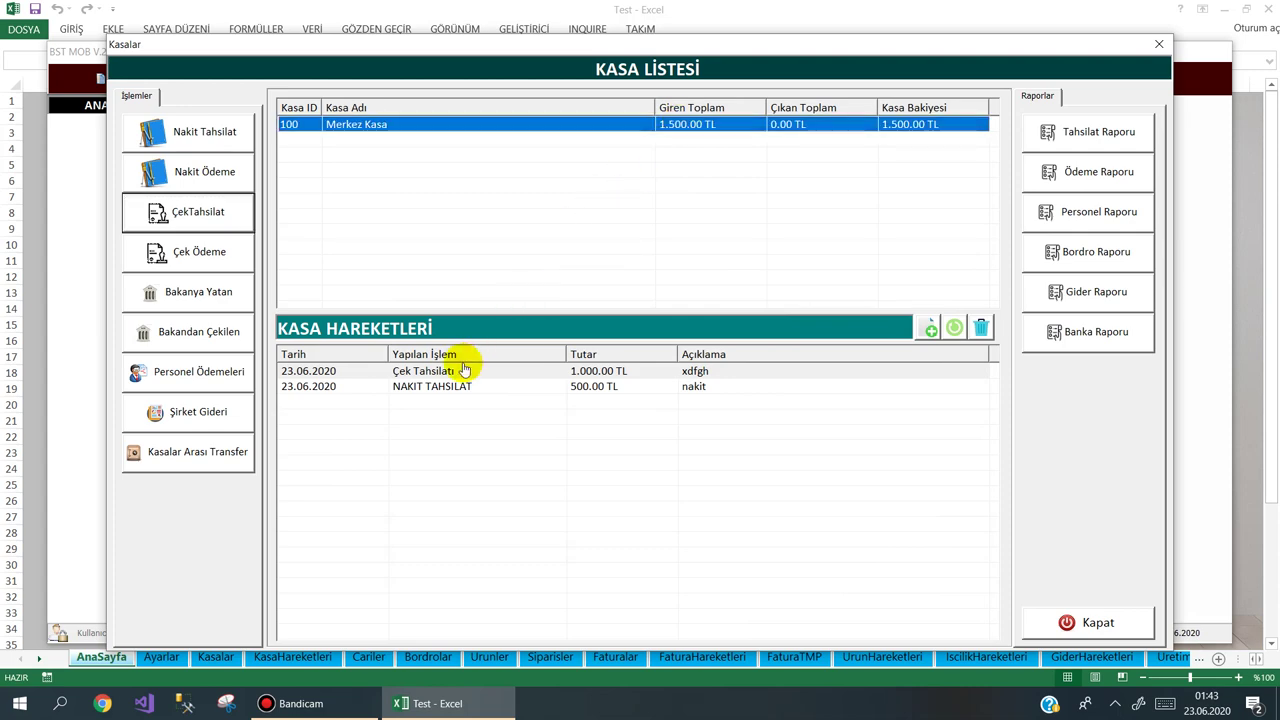
{"action": "key", "text": "Escape"}
{"action": "left_click", "coordinate": [110, 110]}
{"action": "left_click", "coordinate": [94, 163]}
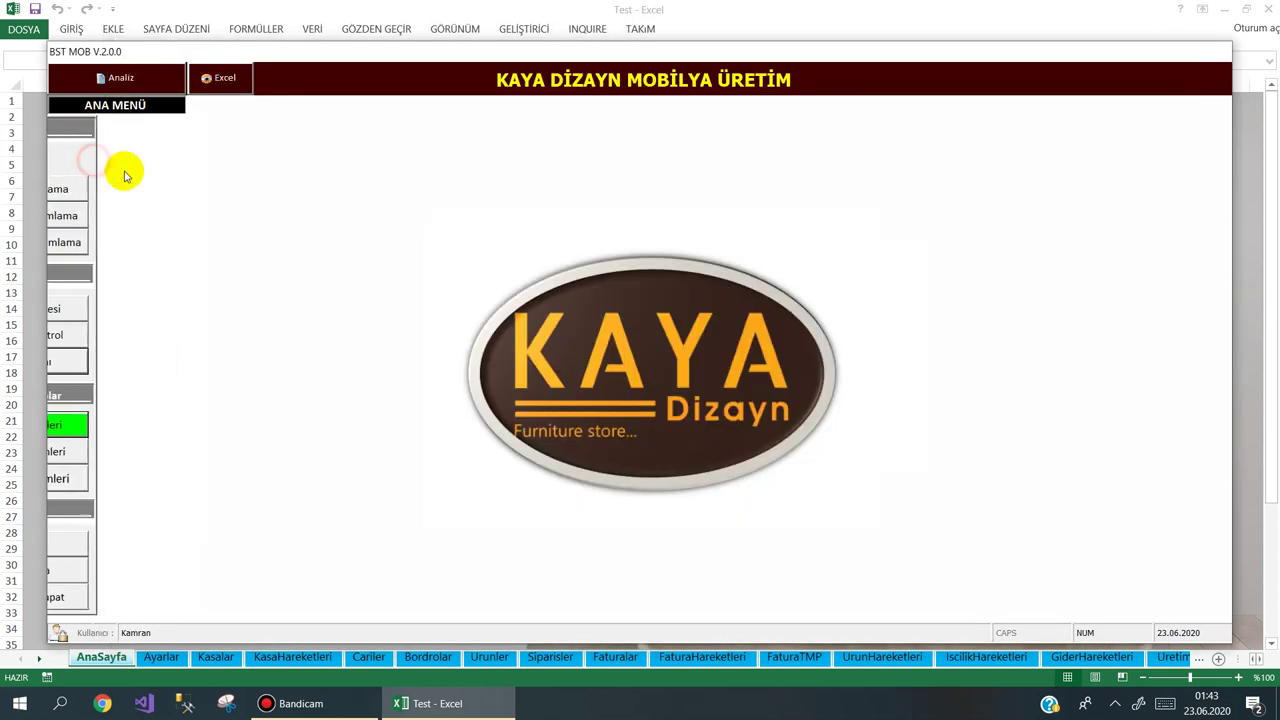
Step: Pay Yıldız Mobilya 125 TL in cash from Merkez Kasa, leaving 1,000.00 TL owed
{"action": "left_click", "coordinate": [537, 166]}
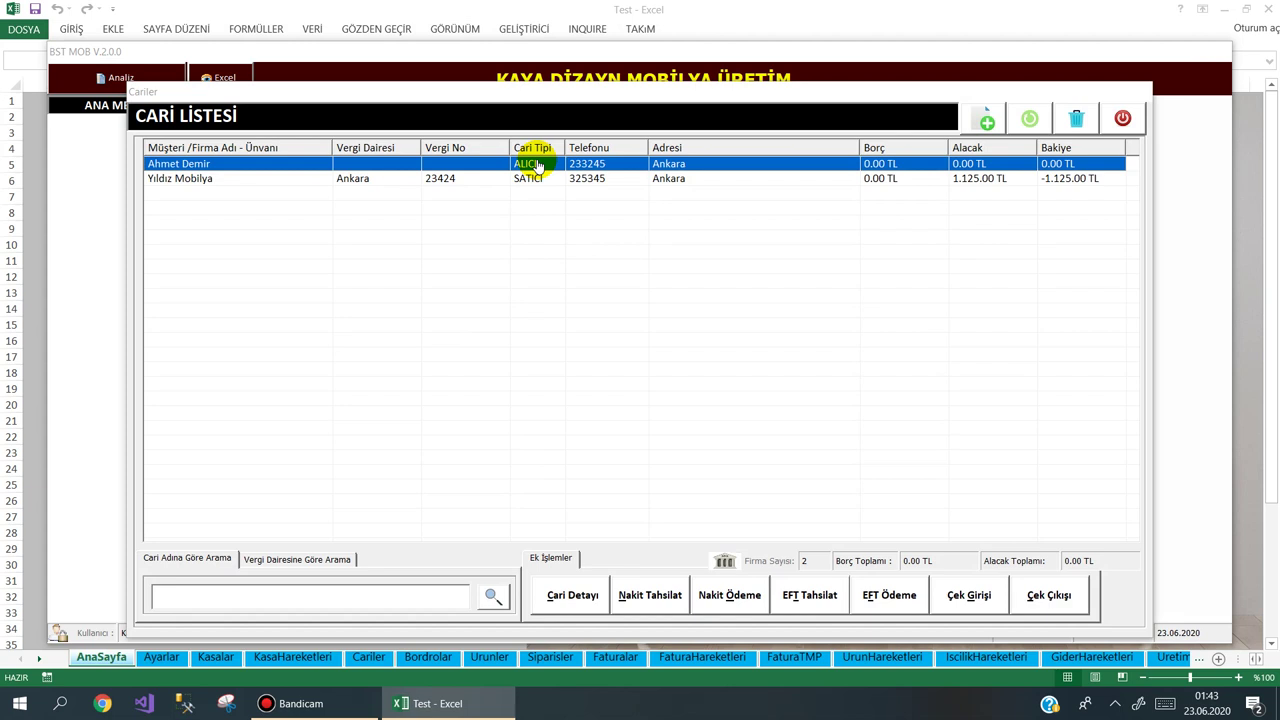
{"action": "left_click", "coordinate": [171, 183]}
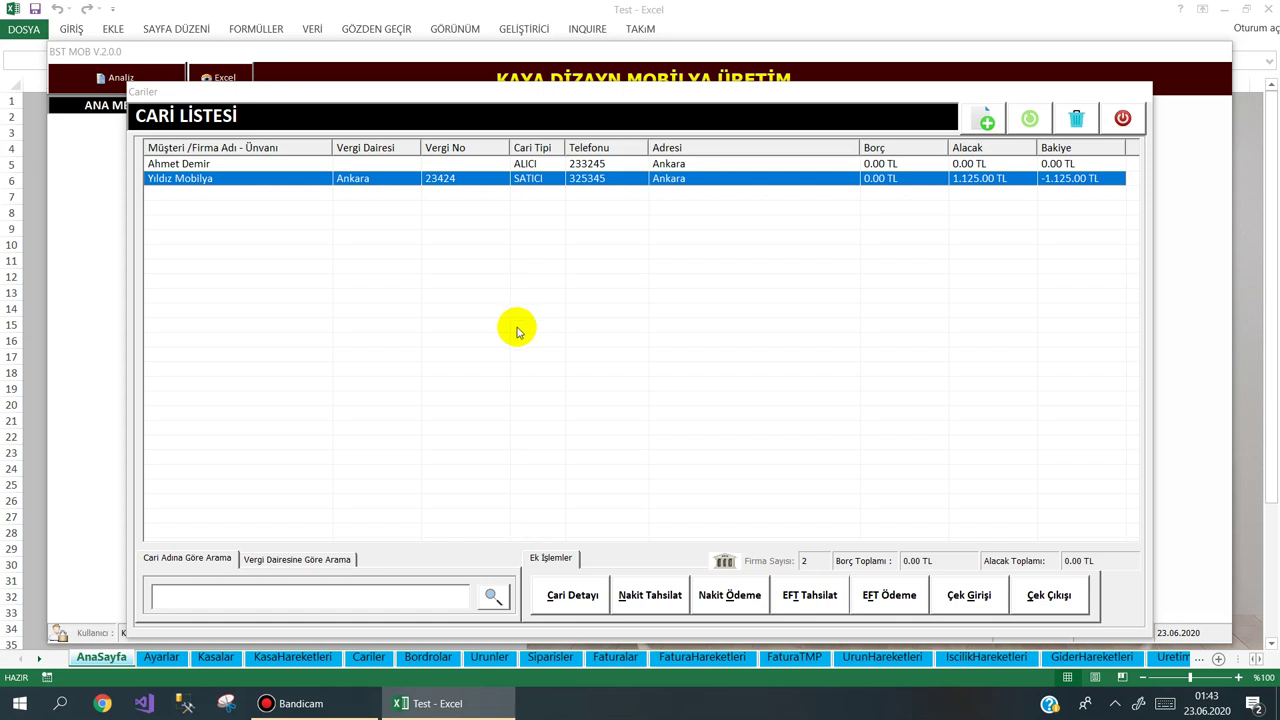
{"action": "left_click", "coordinate": [729, 594]}
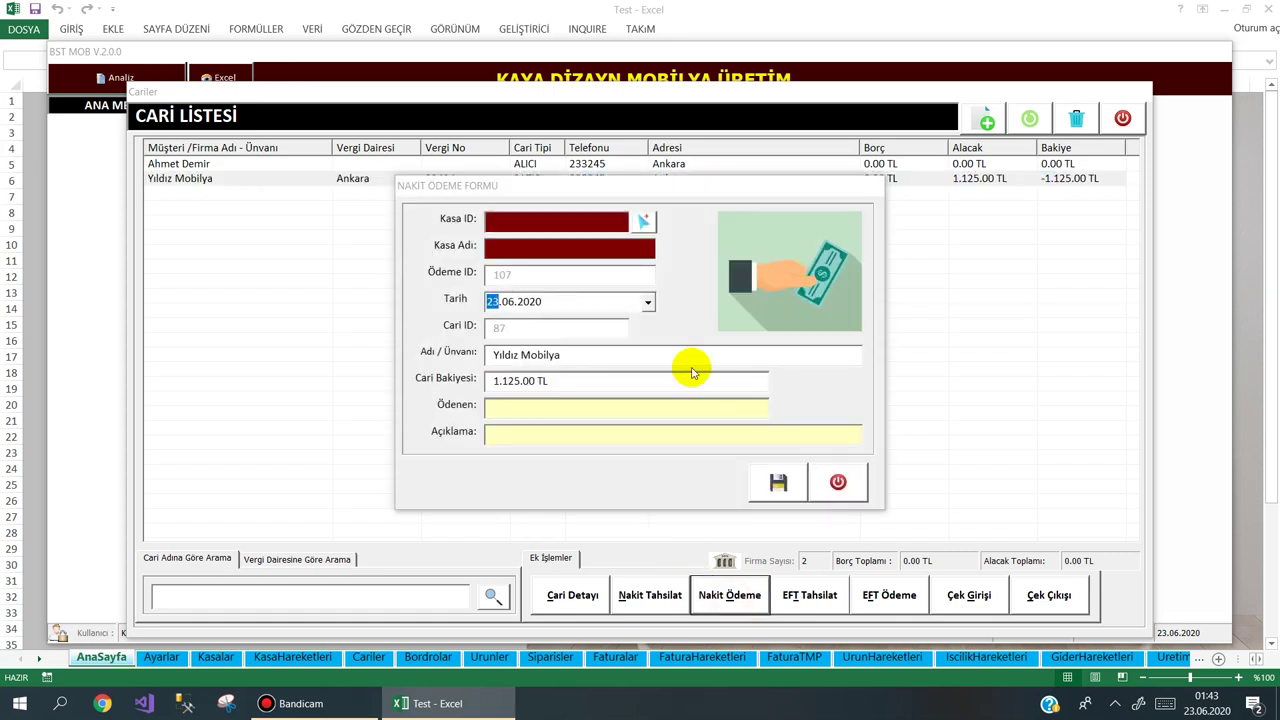
{"action": "left_click", "coordinate": [643, 221]}
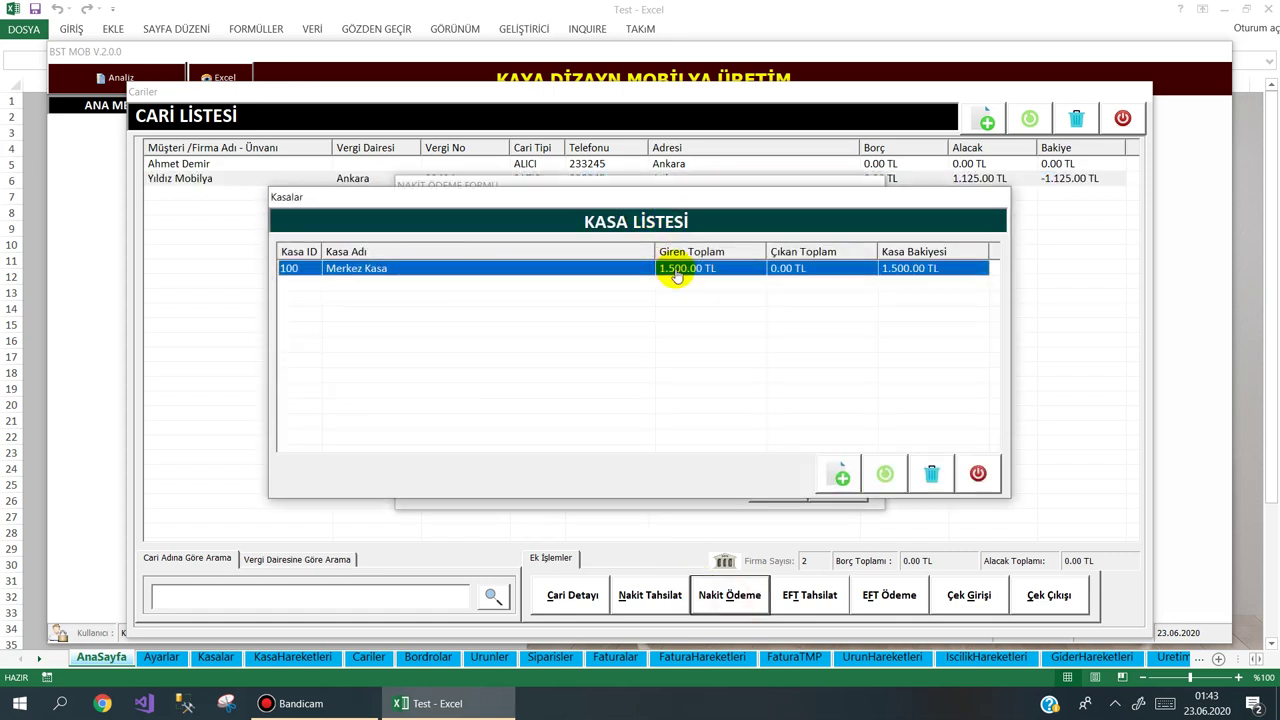
{"action": "double_click", "coordinate": [676, 275]}
{"action": "left_click", "coordinate": [571, 404]}
{"action": "type", "text": "nakit"}
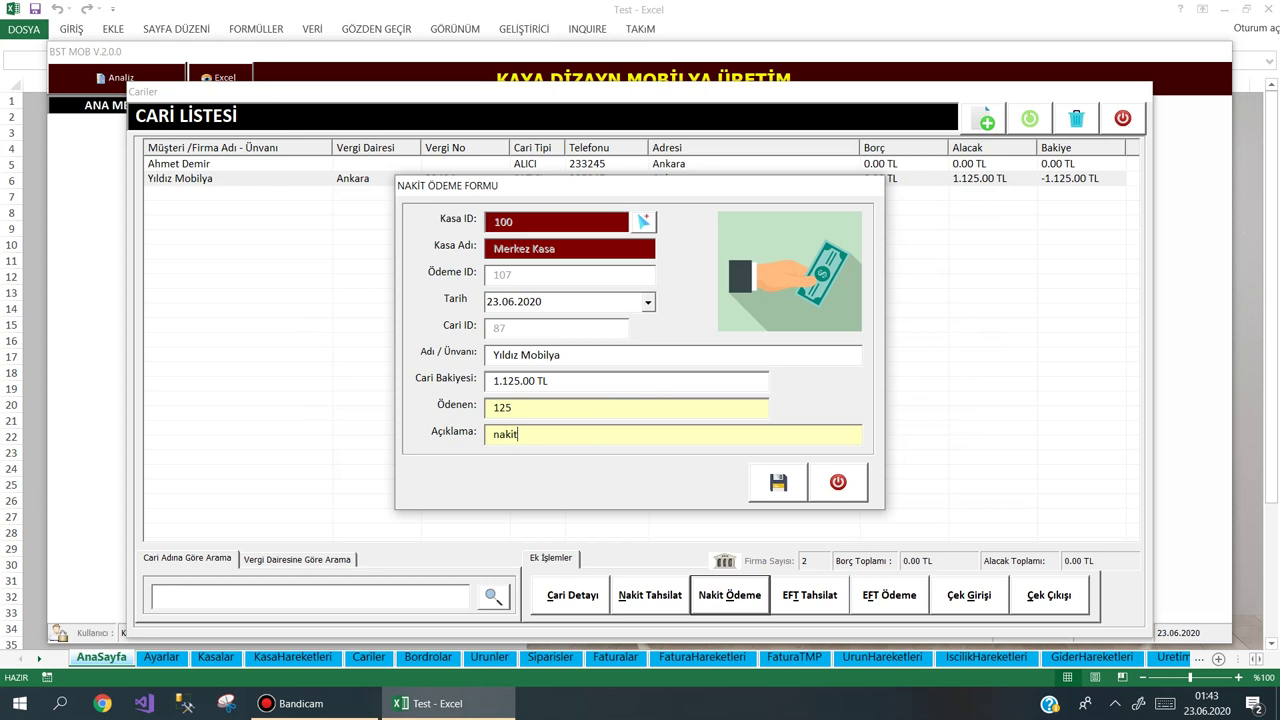
{"action": "left_click", "coordinate": [778, 482]}
{"action": "left_click", "coordinate": [609, 406]}
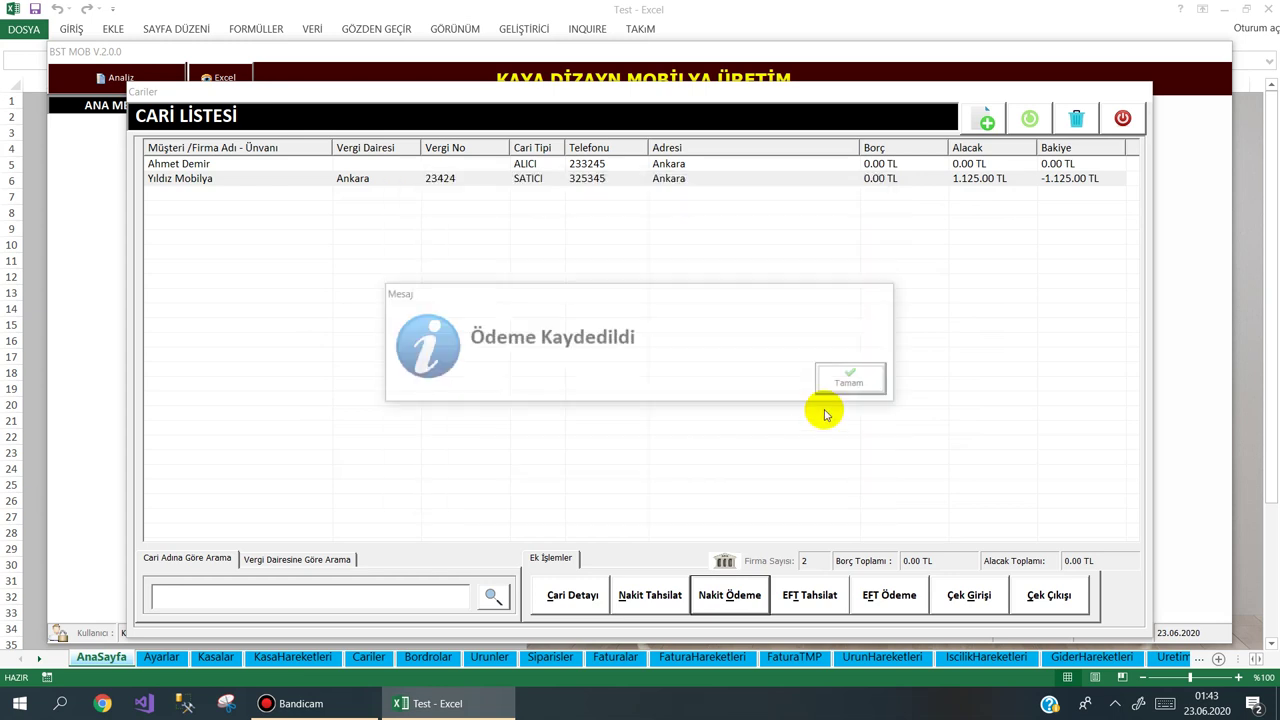
{"action": "left_click", "coordinate": [849, 378]}
{"action": "left_click", "coordinate": [993, 180]}
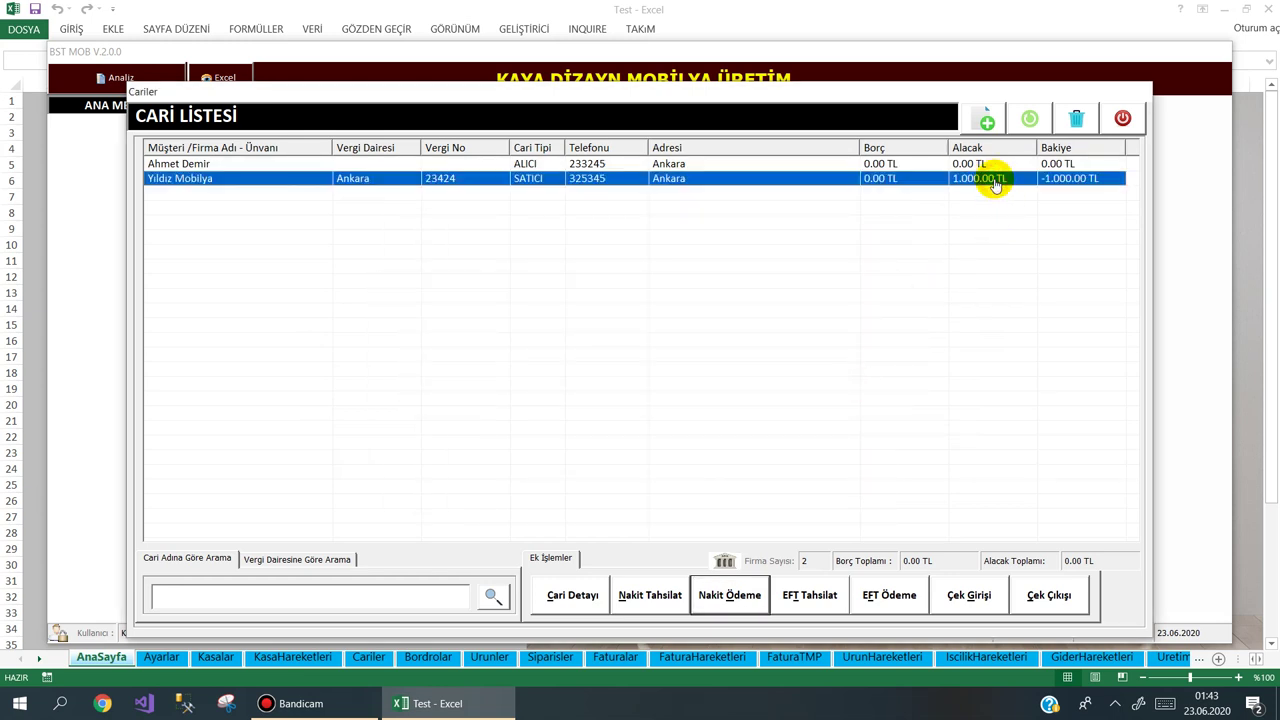
Step: Pay Yıldız Mobilya 500 TL by EFT from Akbank, noted 'eft gönderdik', then close the customer list
{"action": "left_click", "coordinate": [825, 597]}
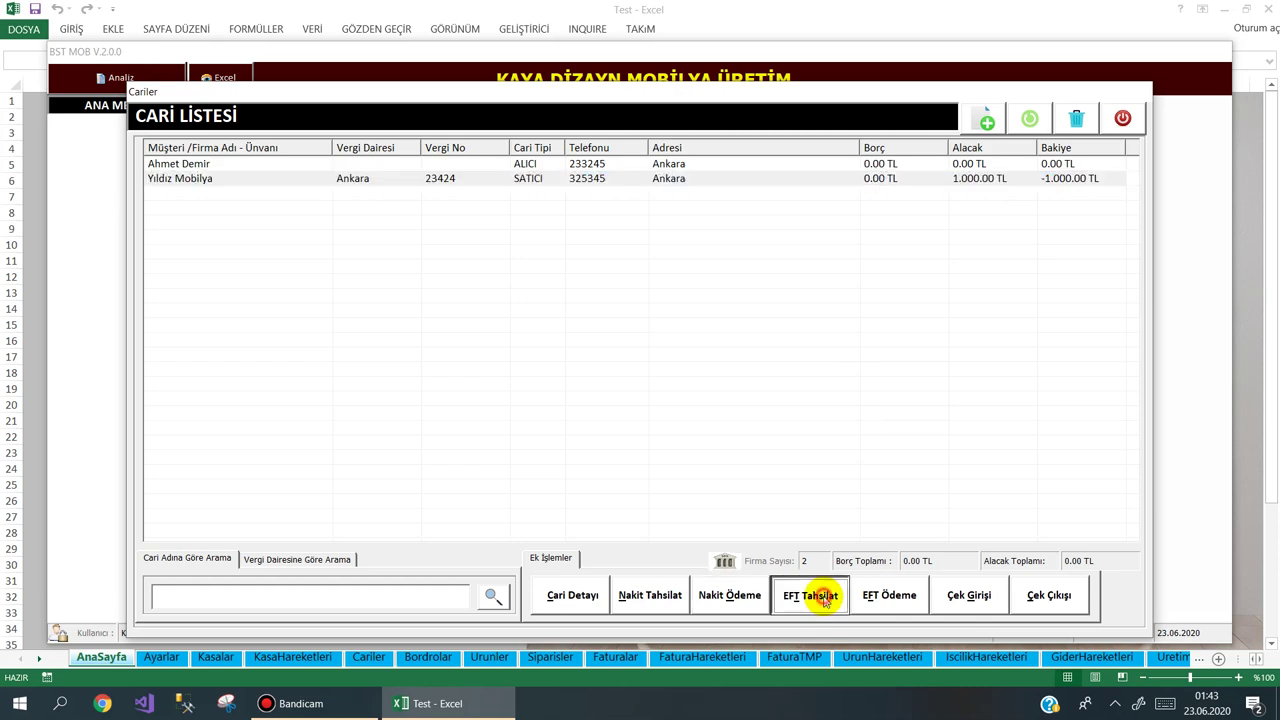
{"action": "left_click", "coordinate": [920, 180]}
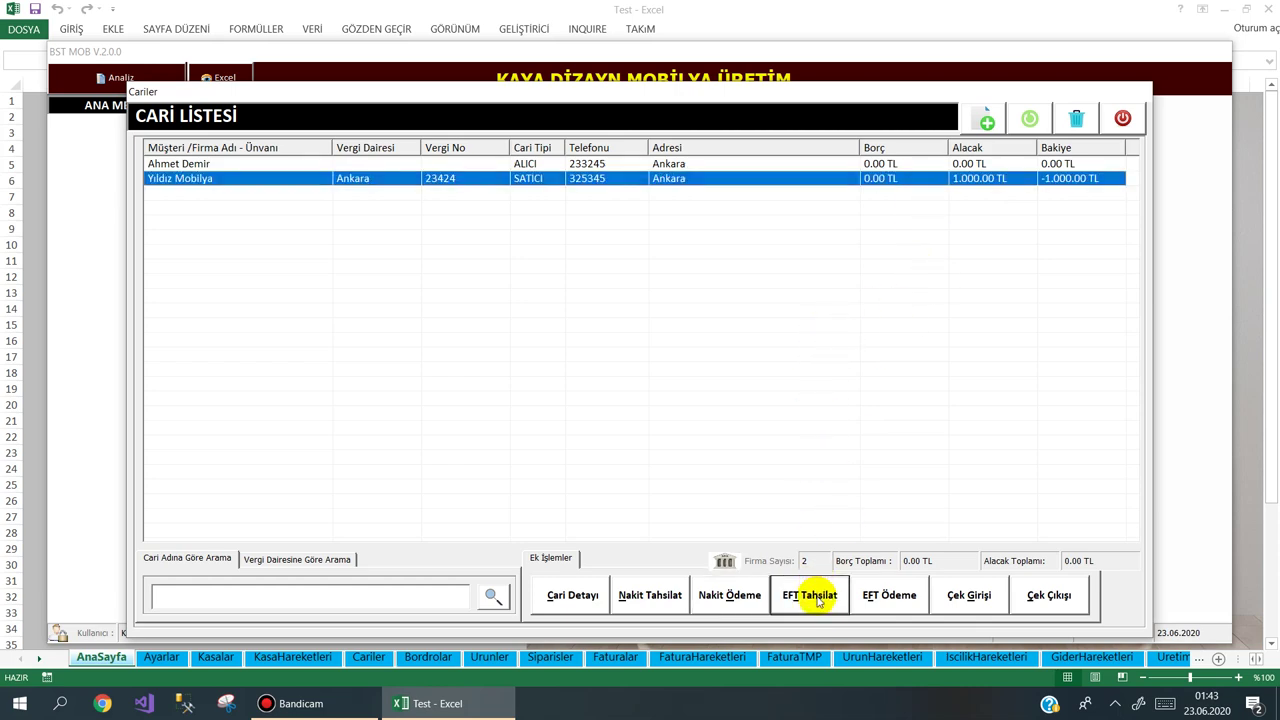
{"action": "left_click", "coordinate": [873, 597]}
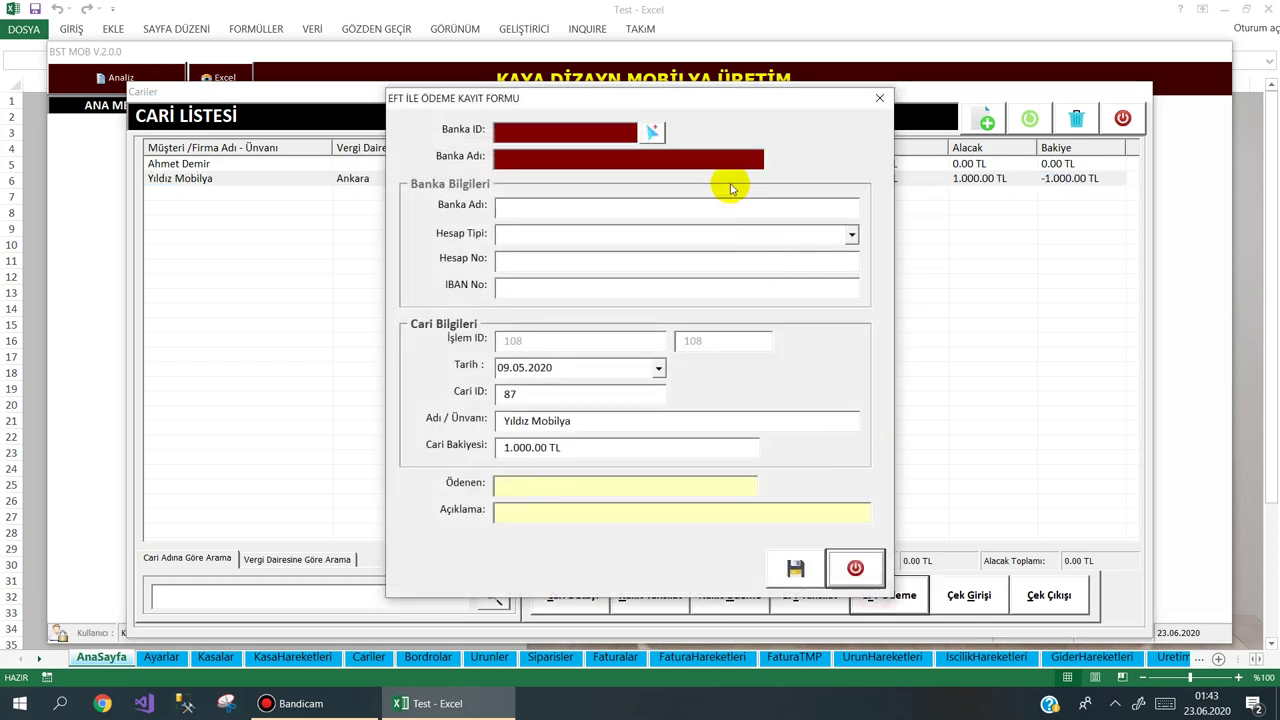
{"action": "left_click", "coordinate": [652, 130]}
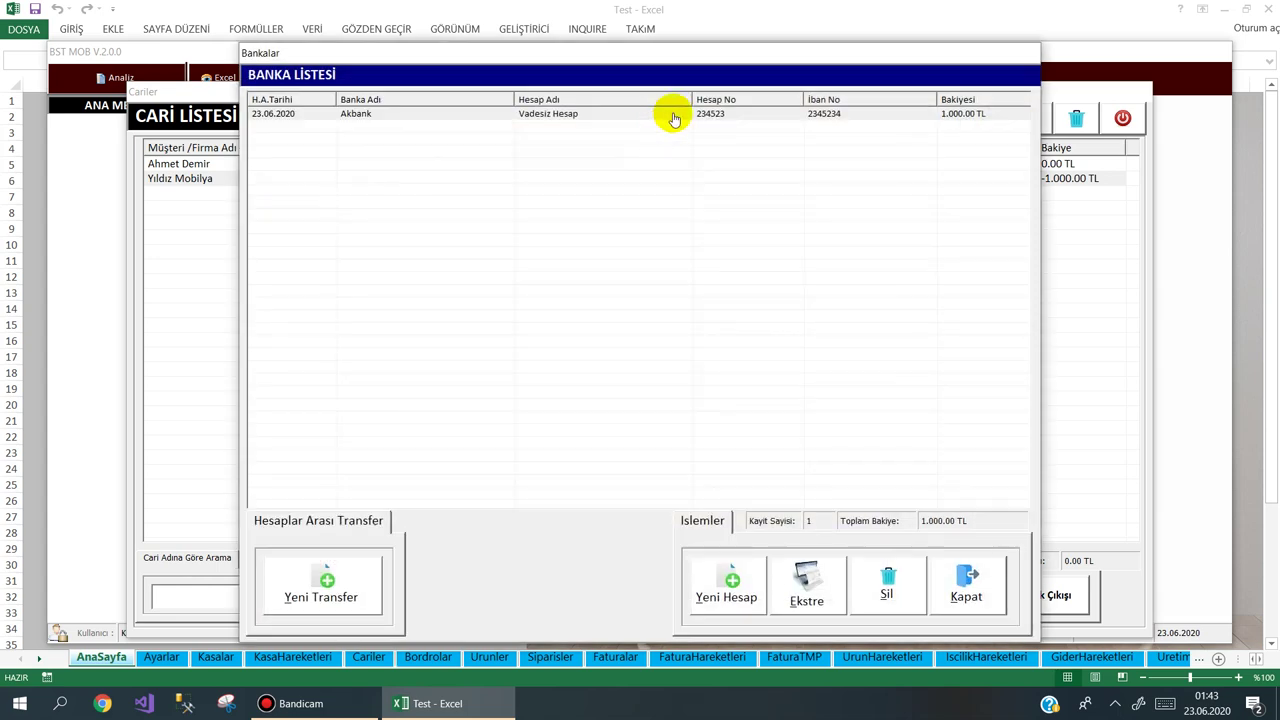
{"action": "left_click", "coordinate": [673, 115]}
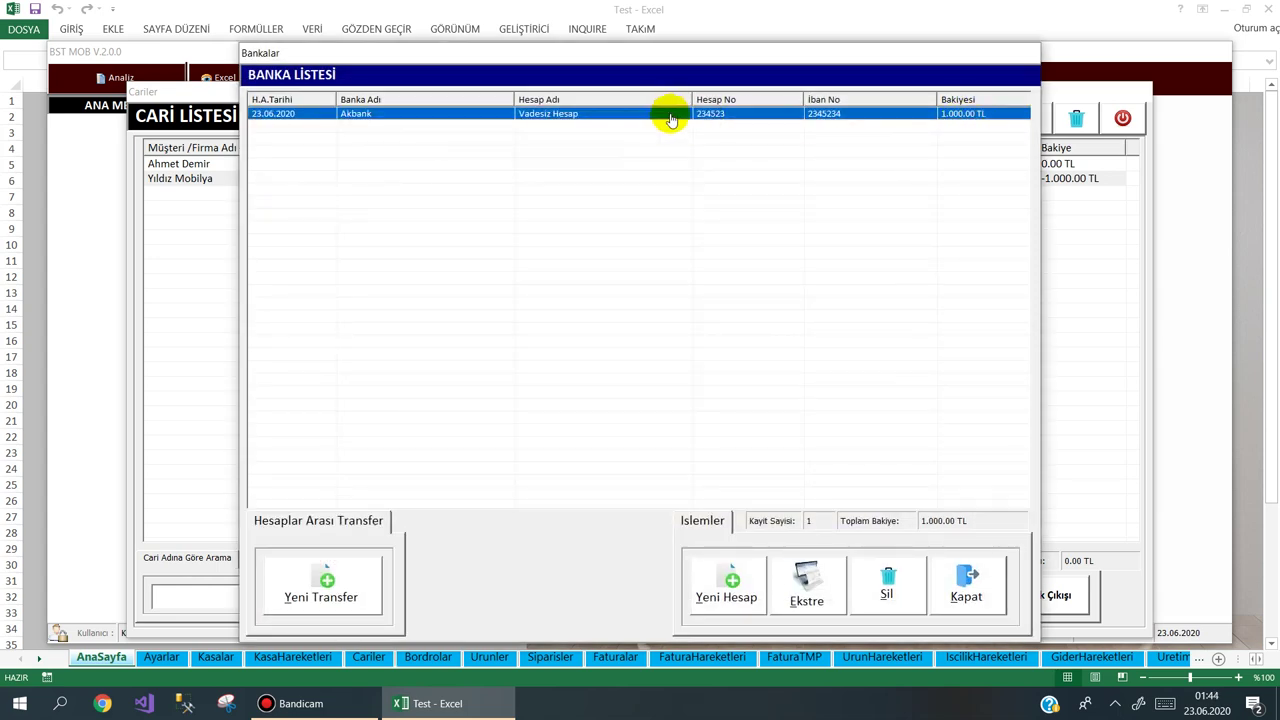
{"action": "double_click", "coordinate": [666, 114]}
{"action": "left_click", "coordinate": [638, 487]}
{"action": "type", "text": "eft gönderdik"}
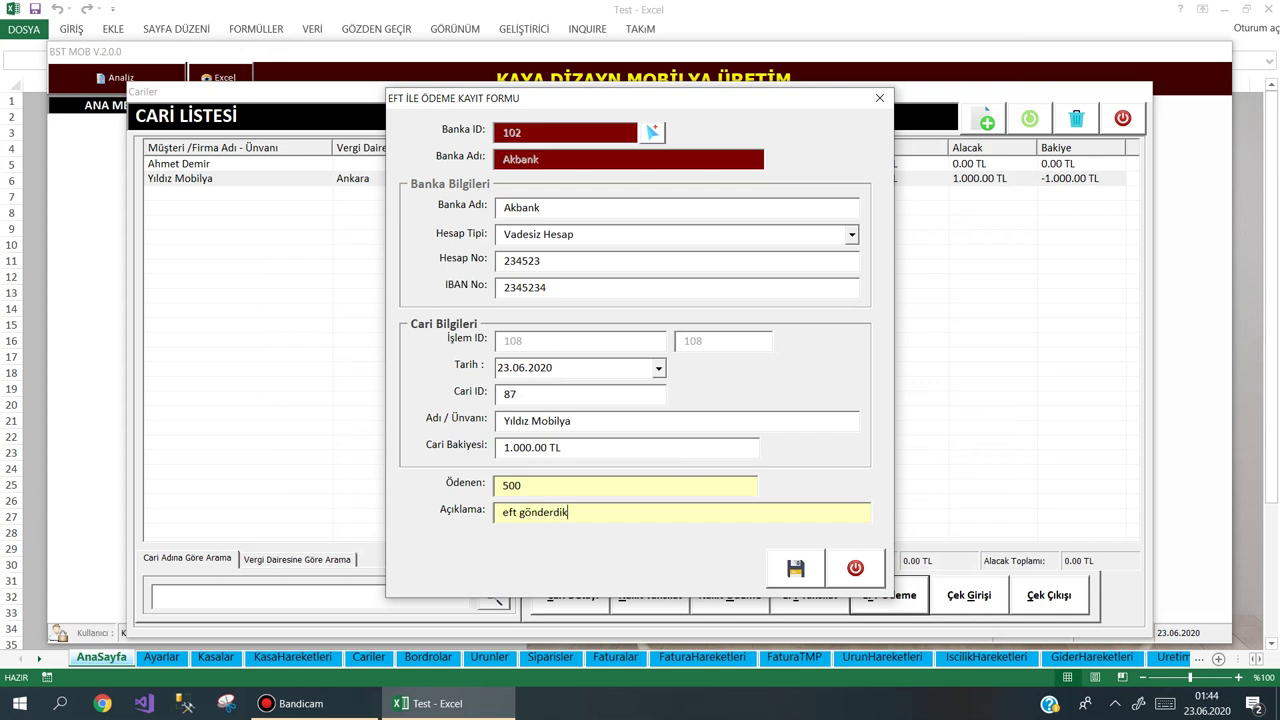
{"action": "left_click", "coordinate": [795, 567]}
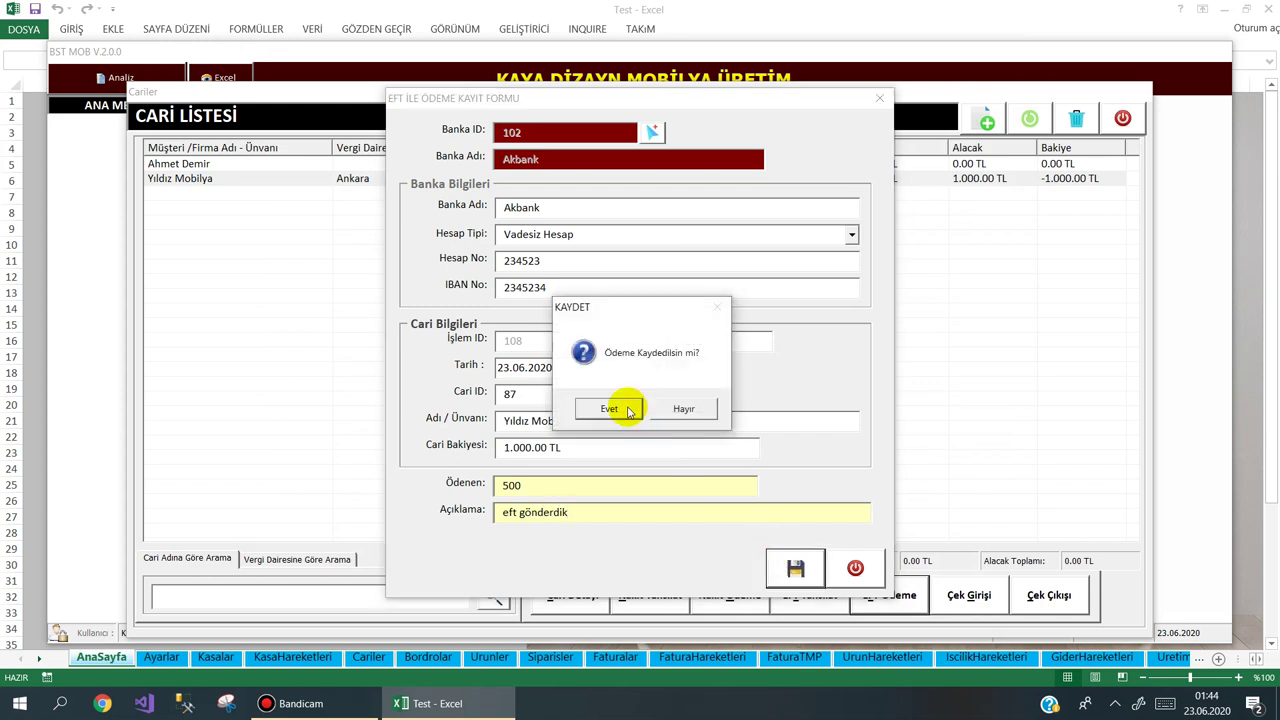
{"action": "left_click", "coordinate": [620, 405]}
{"action": "left_click", "coordinate": [854, 380]}
{"action": "left_click", "coordinate": [951, 178]}
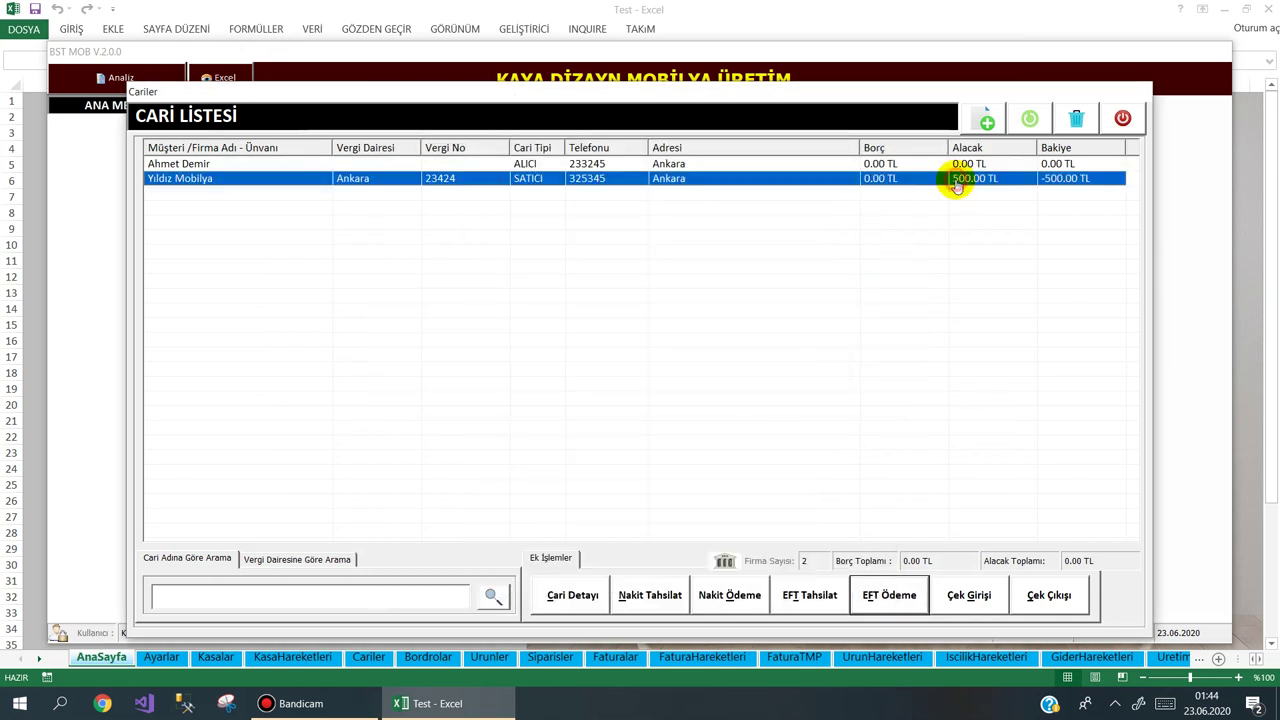
{"action": "key", "text": "Escape"}
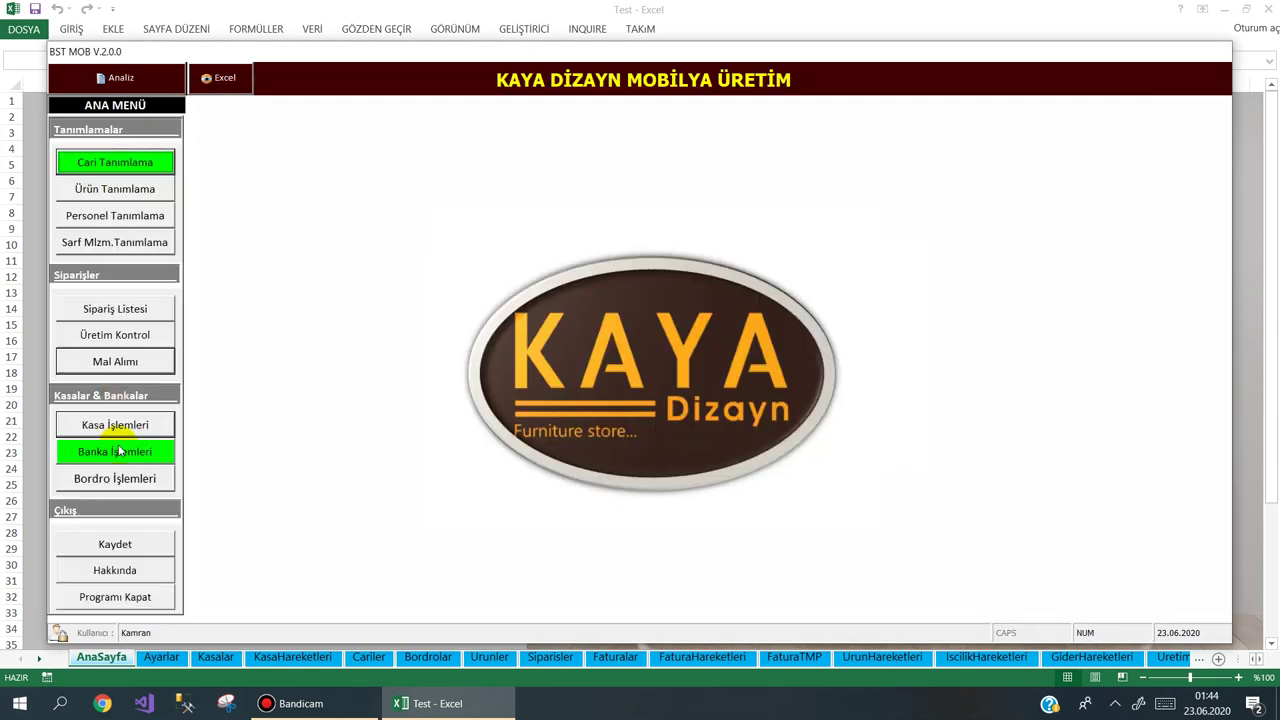
Step: Review Akbank's statement of 1,000 TL incoming and 500 TL outgoing EFTs, then reopen the customer list
{"action": "left_click", "coordinate": [119, 451]}
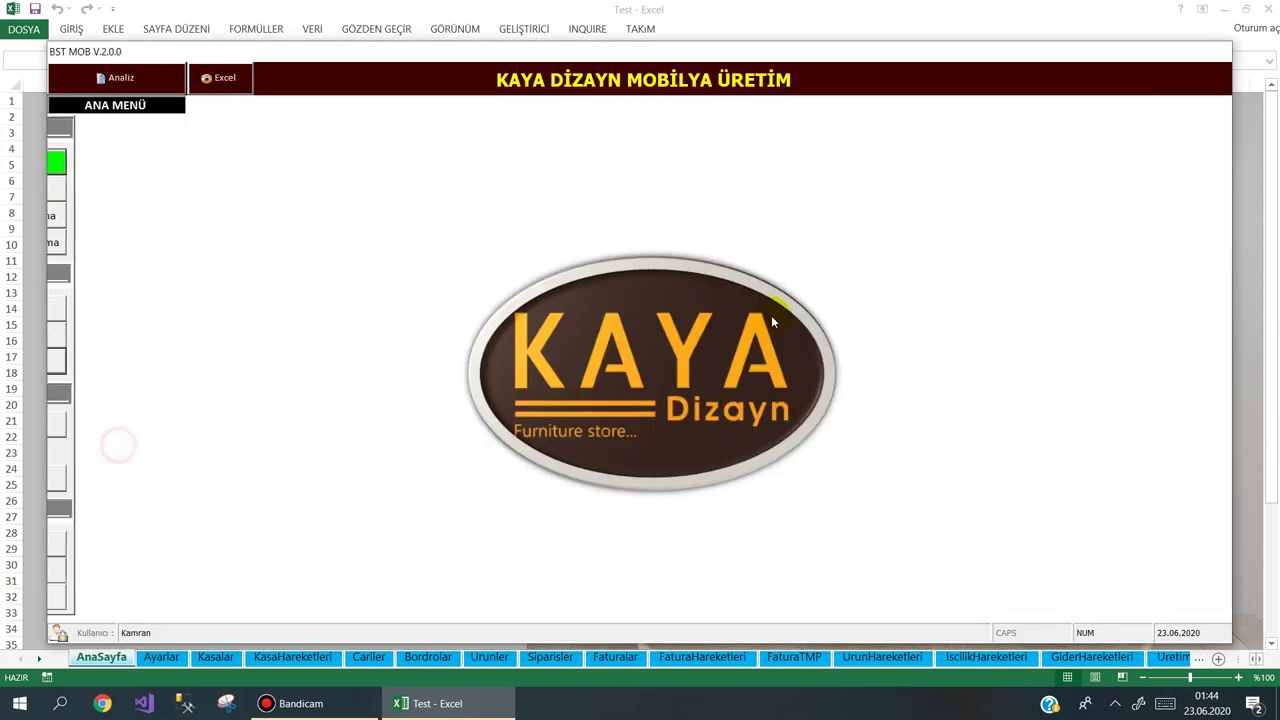
{"action": "left_click", "coordinate": [986, 116]}
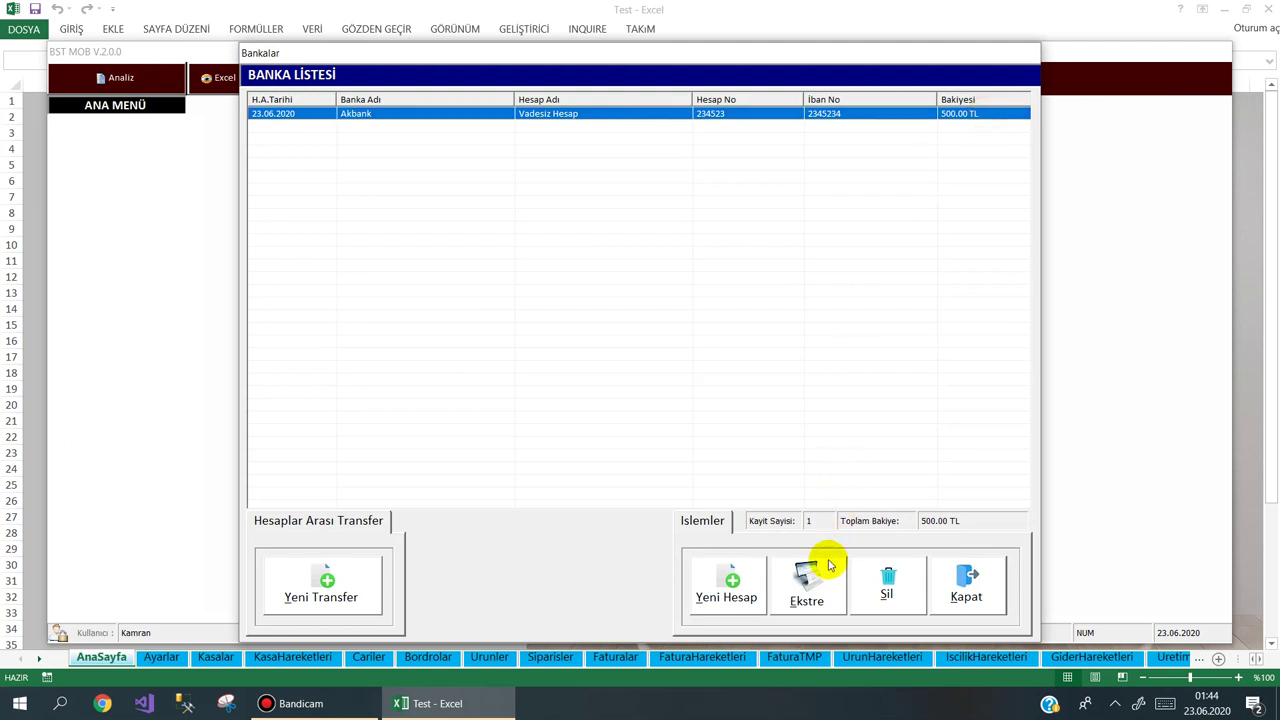
{"action": "left_click", "coordinate": [808, 585]}
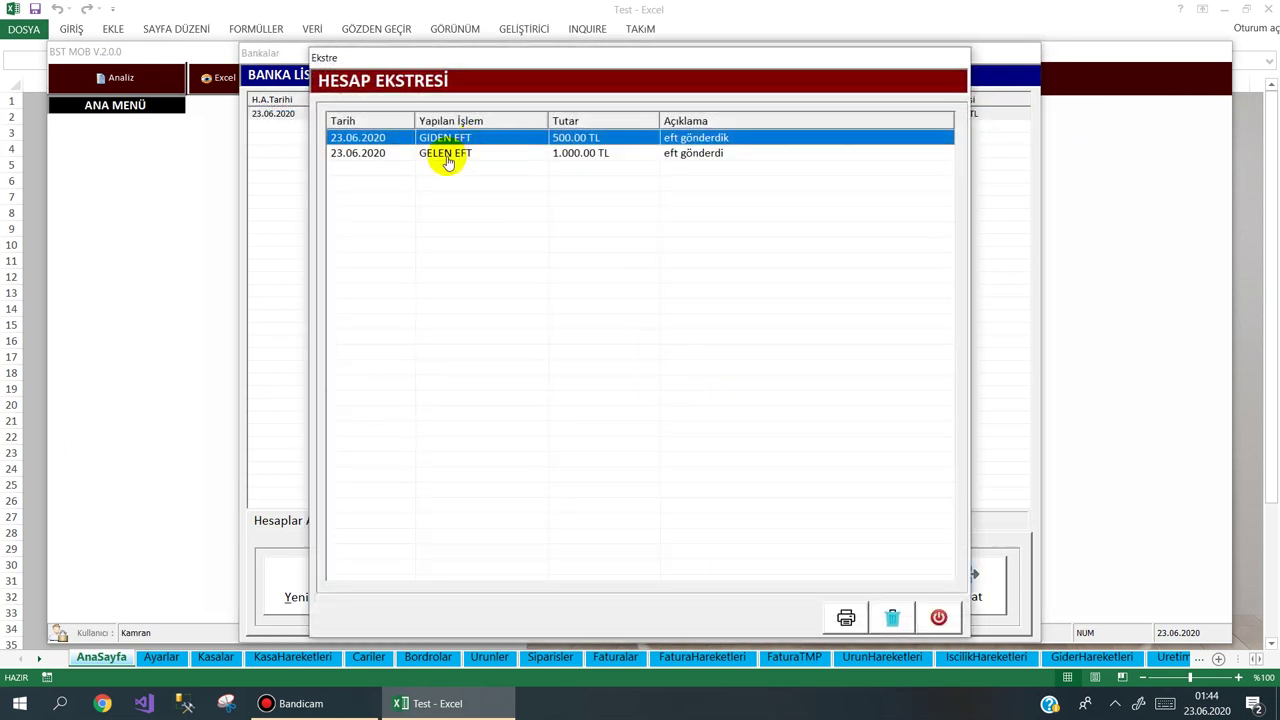
{"action": "left_click", "coordinate": [447, 158]}
{"action": "left_click", "coordinate": [447, 140]}
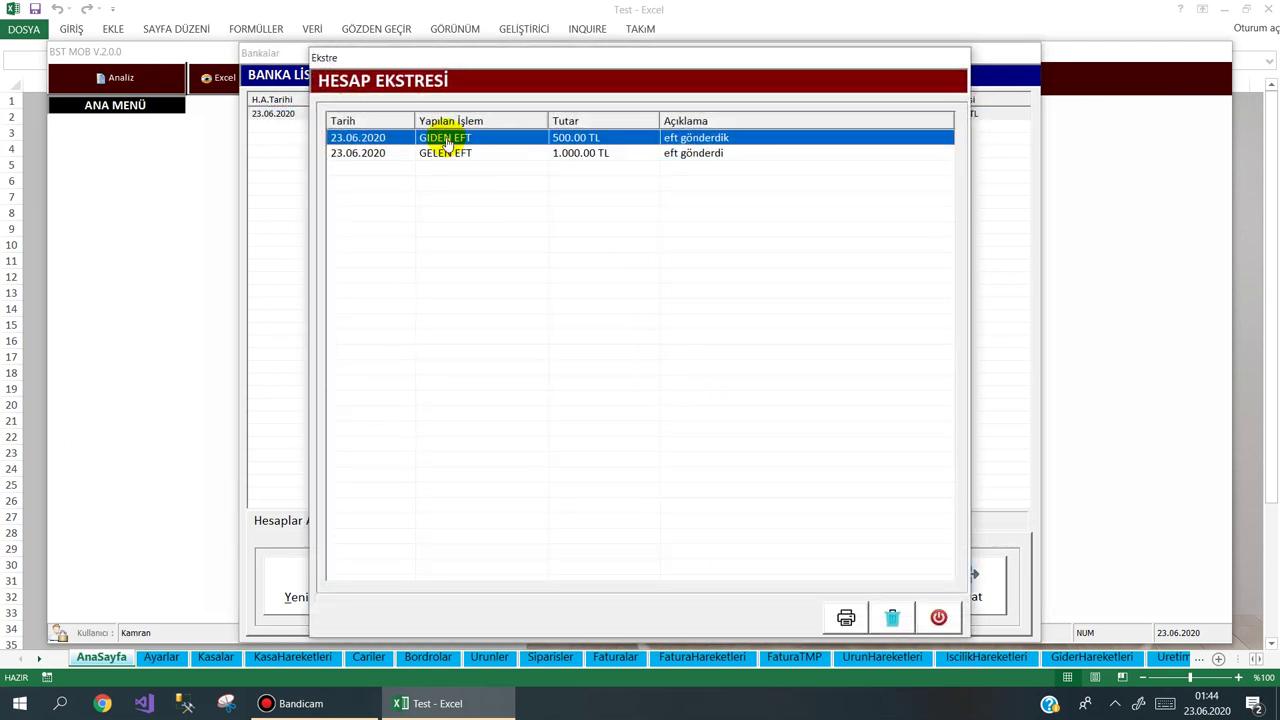
{"action": "key", "text": "Escape"}
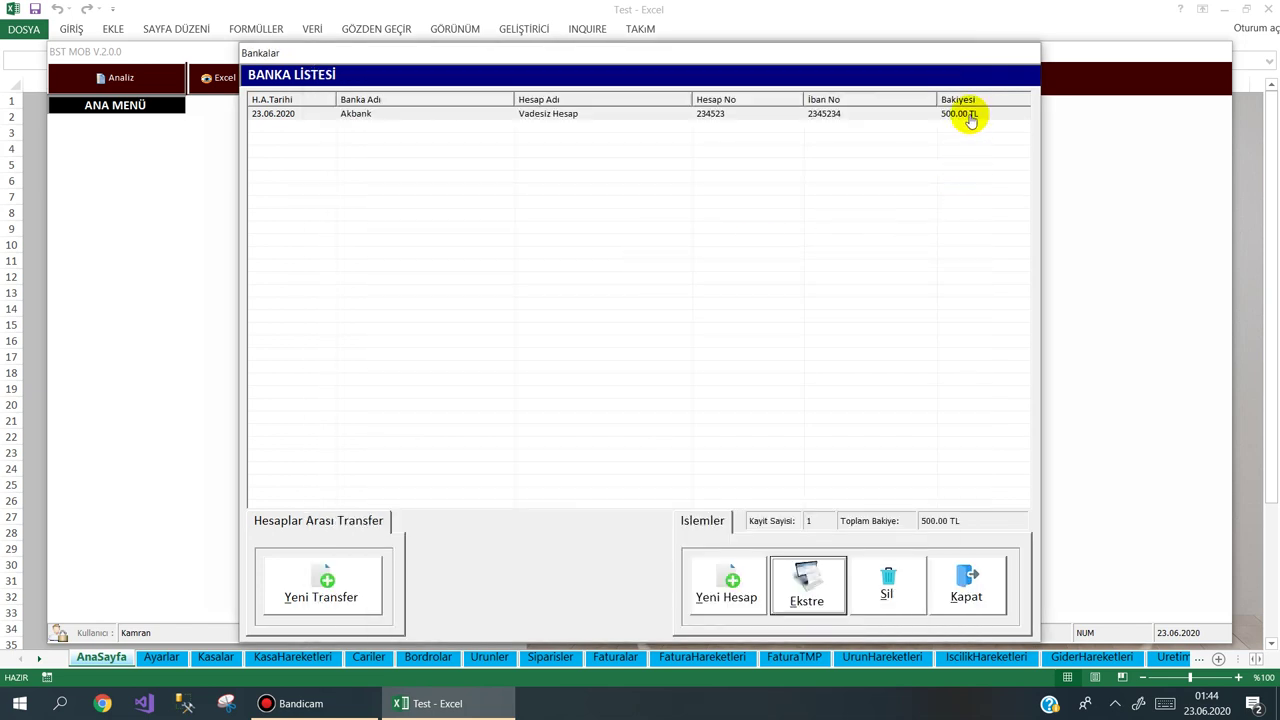
{"action": "left_click", "coordinate": [956, 117]}
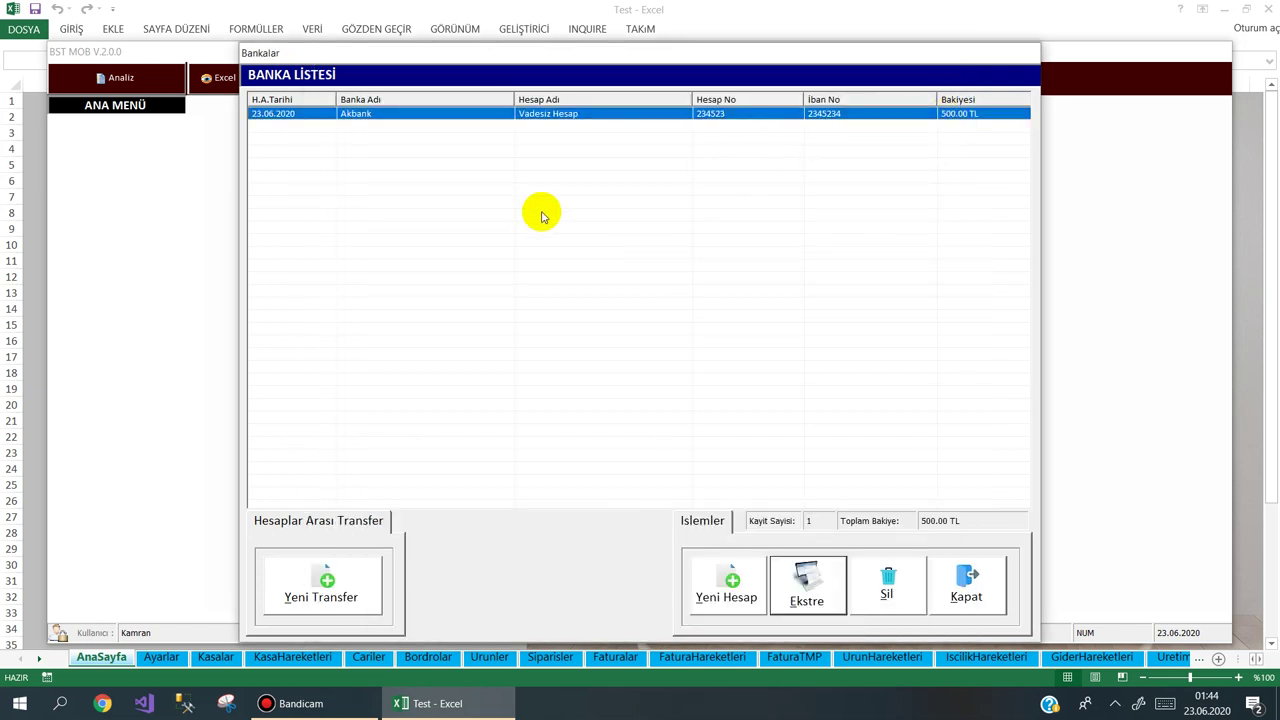
{"action": "key", "text": "Escape"}
{"action": "left_click", "coordinate": [99, 162]}
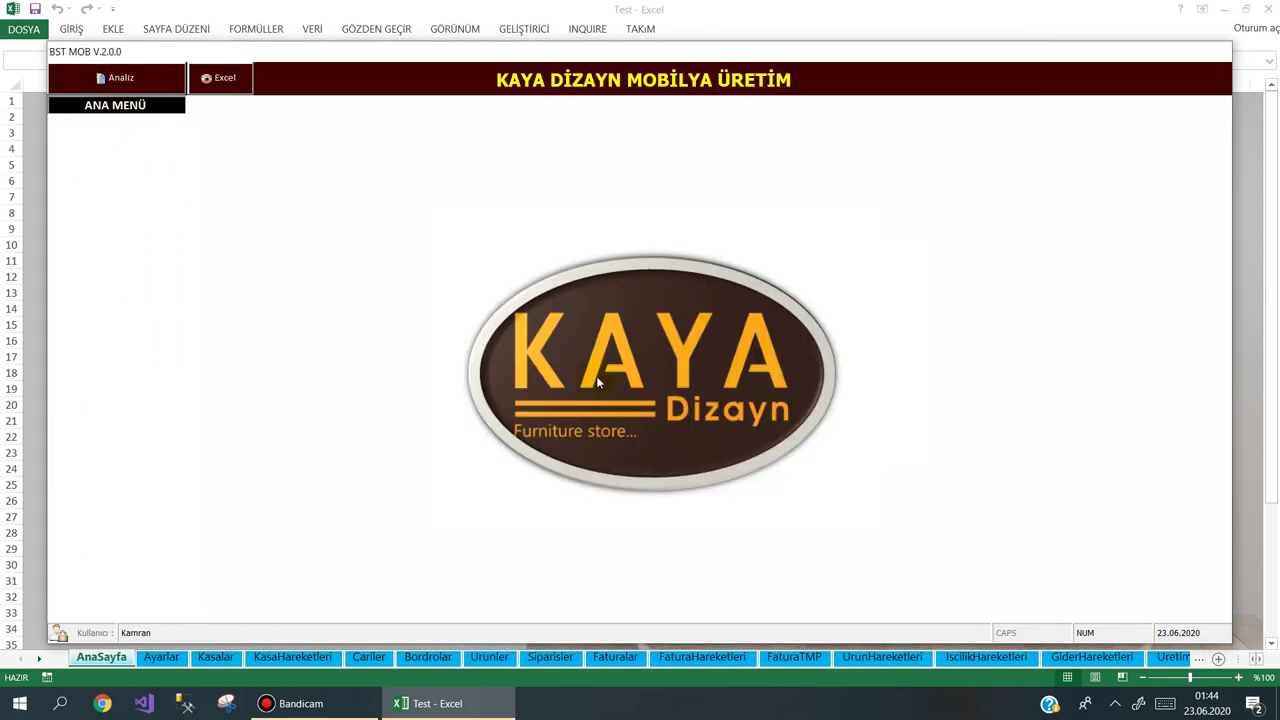
{"action": "left_click", "coordinate": [406, 184]}
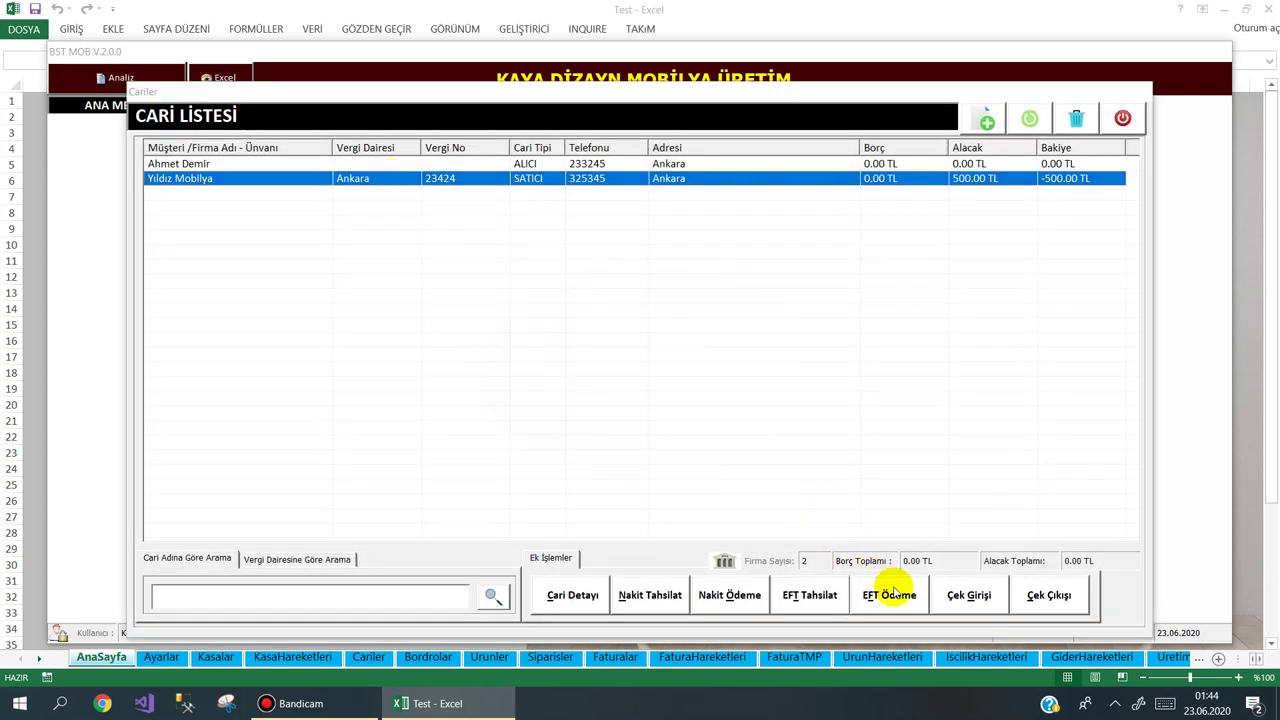
Step: Save the 500 TL outgoing cheque to Yıldız Mobilya, due 30.07.2020, as bordro 109
{"action": "left_click", "coordinate": [1048, 595]}
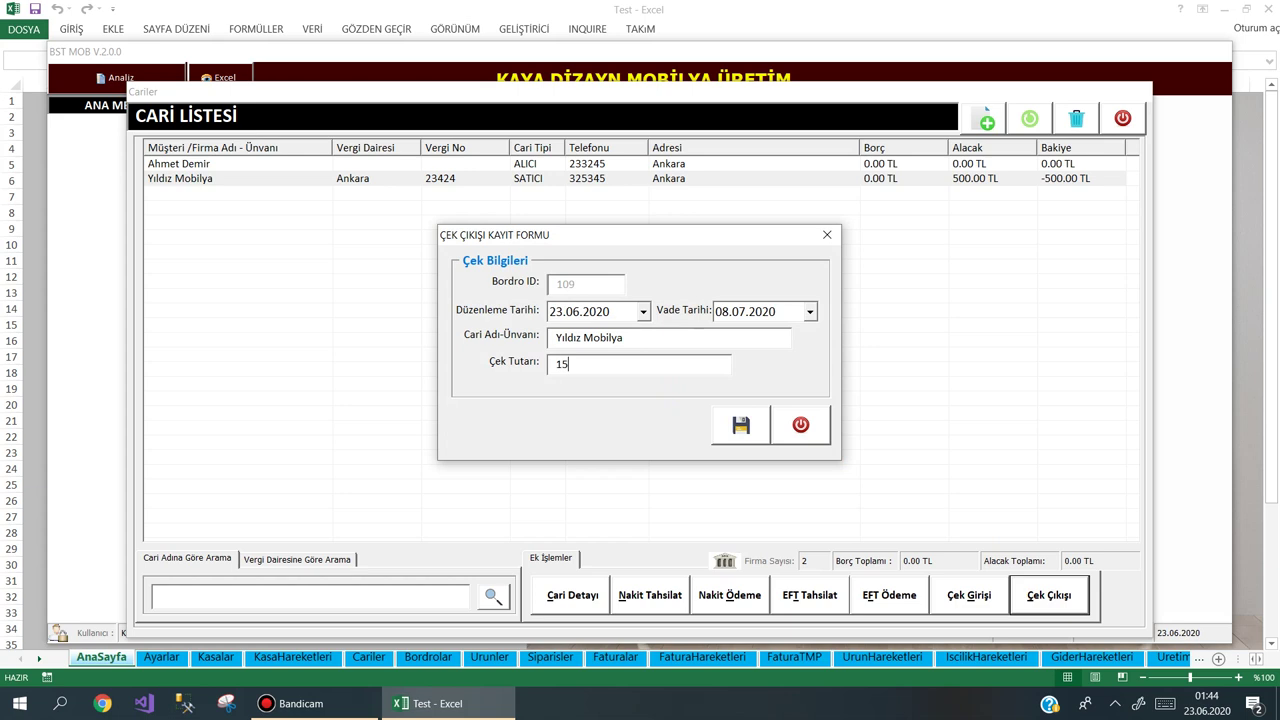
{"action": "left_click", "coordinate": [737, 431]}
{"action": "left_click", "coordinate": [700, 407]}
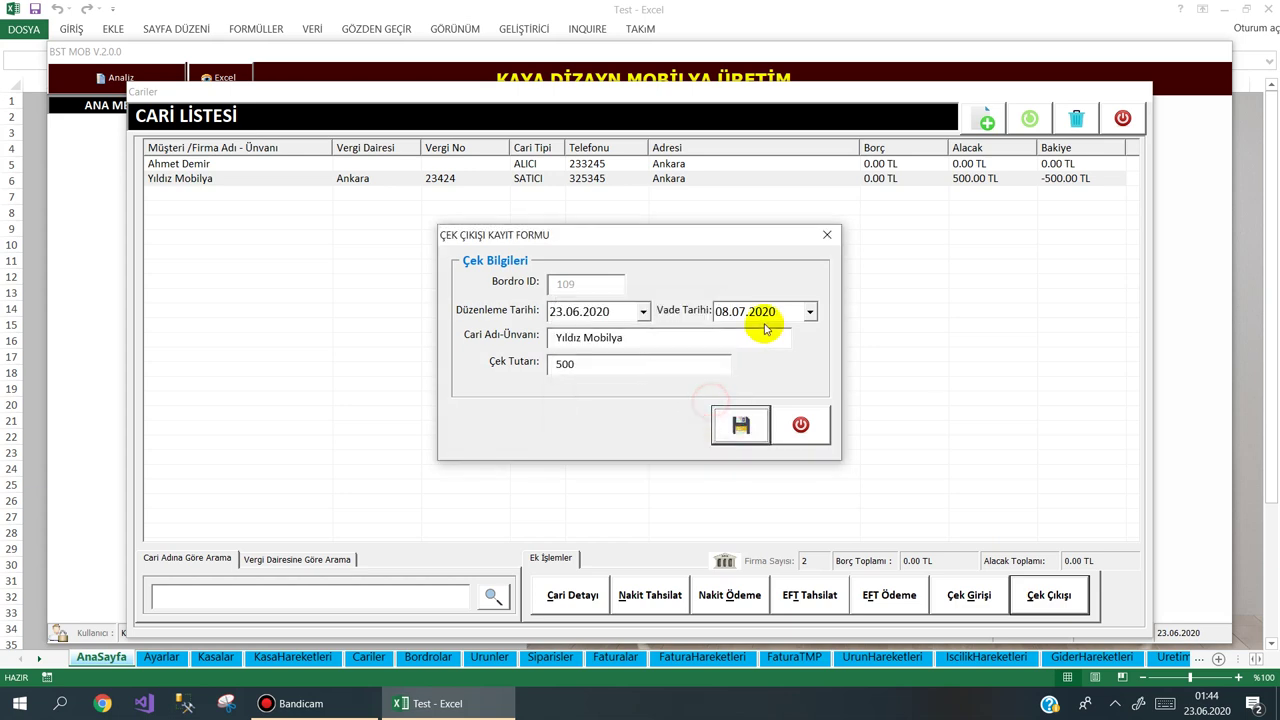
{"action": "left_click", "coordinate": [810, 311]}
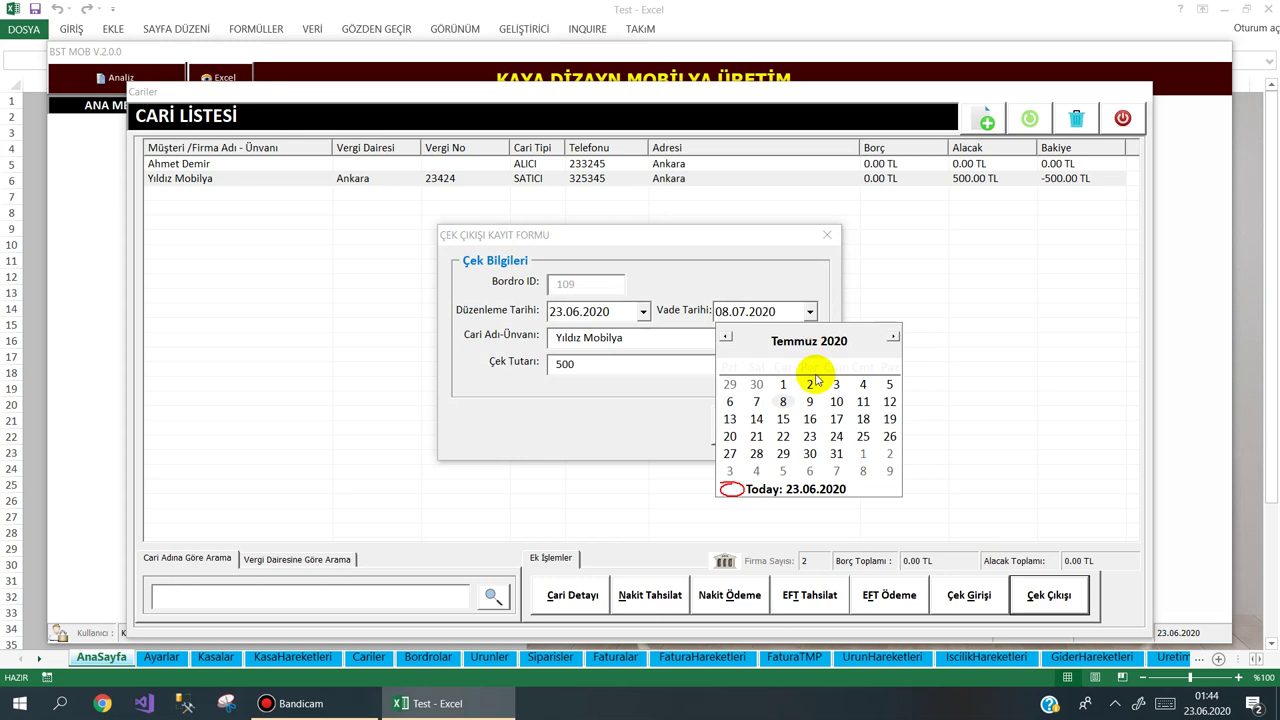
{"action": "left_click", "coordinate": [810, 453]}
{"action": "left_click", "coordinate": [597, 410]}
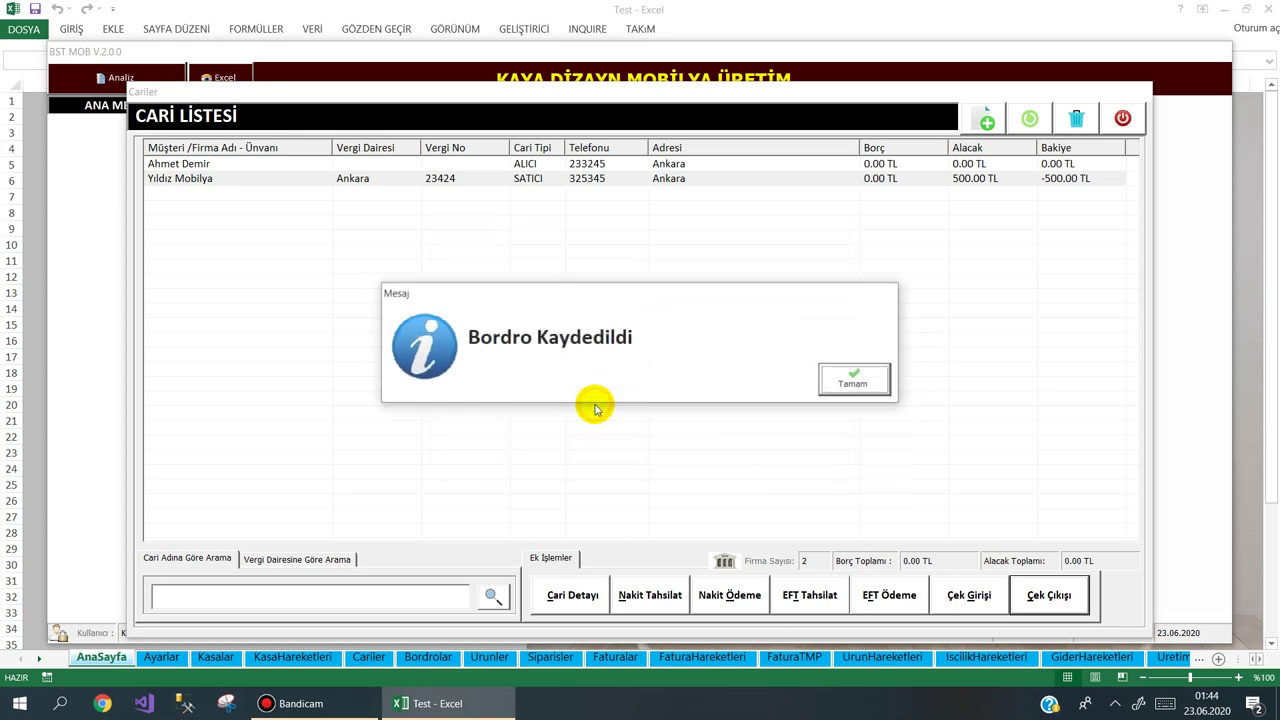
{"action": "left_click", "coordinate": [854, 381]}
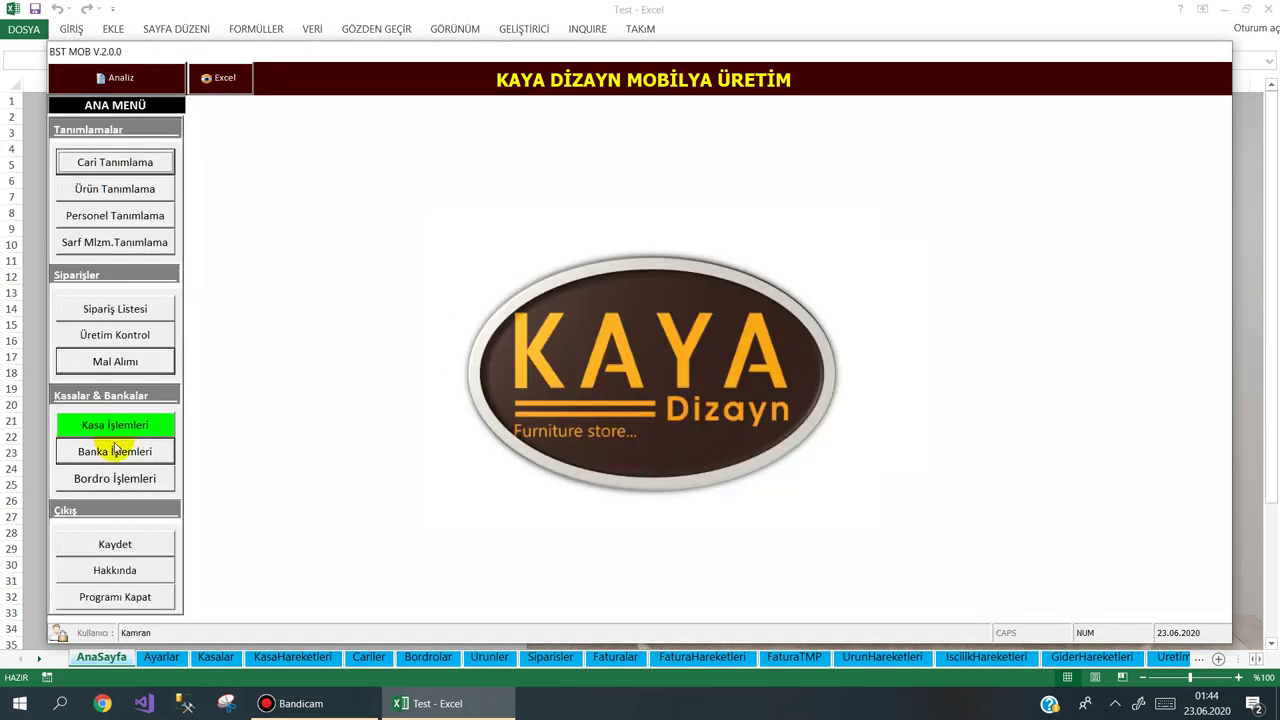
{"action": "left_click", "coordinate": [112, 478]}
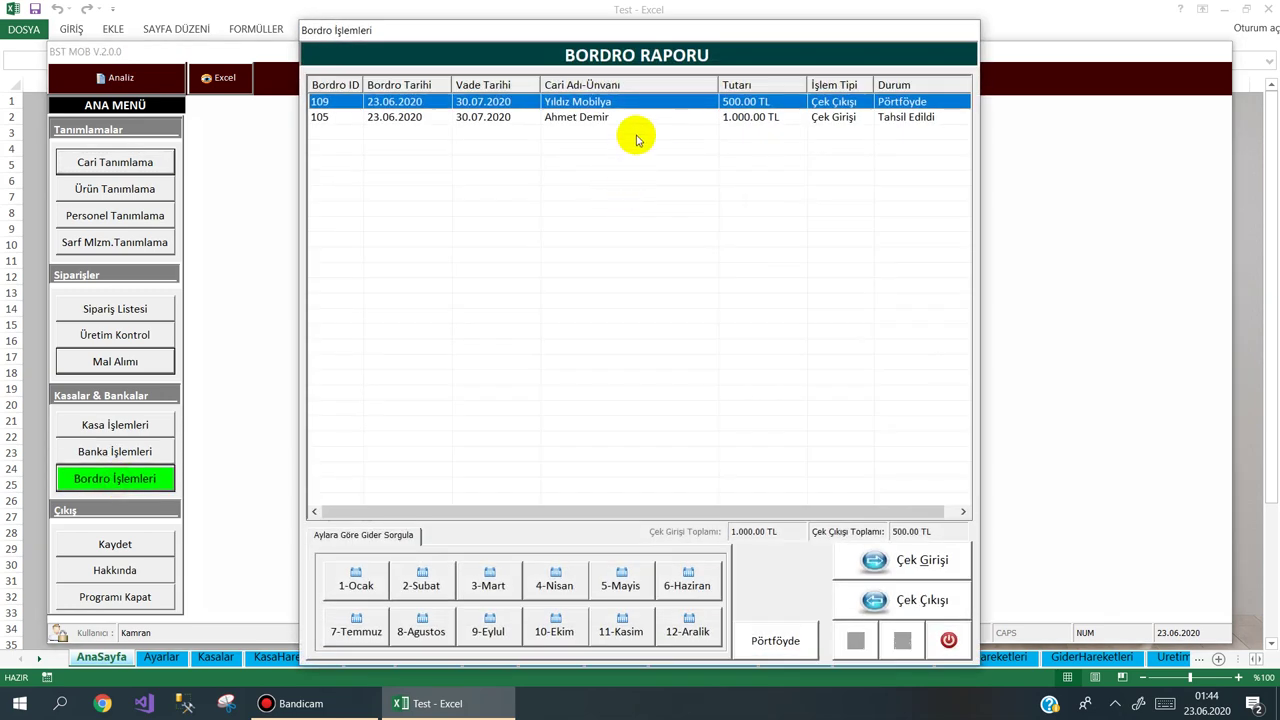
{"action": "left_click", "coordinate": [828, 118]}
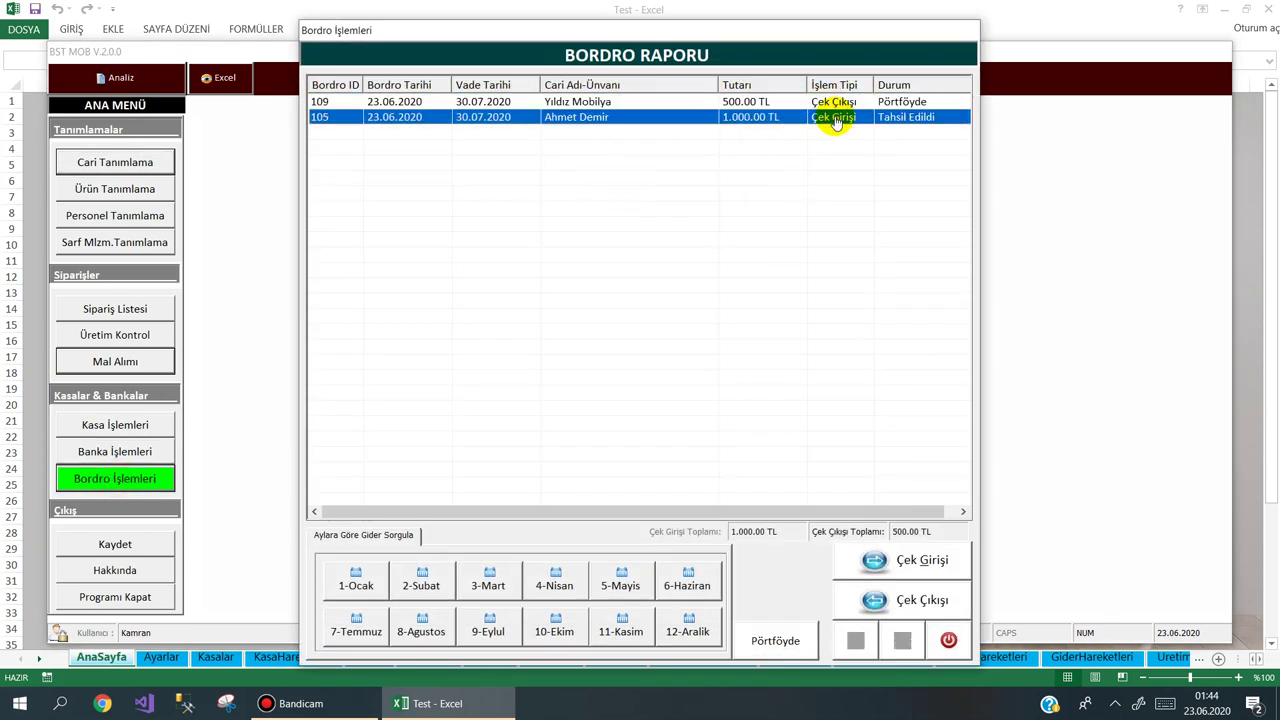
{"action": "left_click", "coordinate": [832, 103]}
{"action": "key", "text": "Escape"}
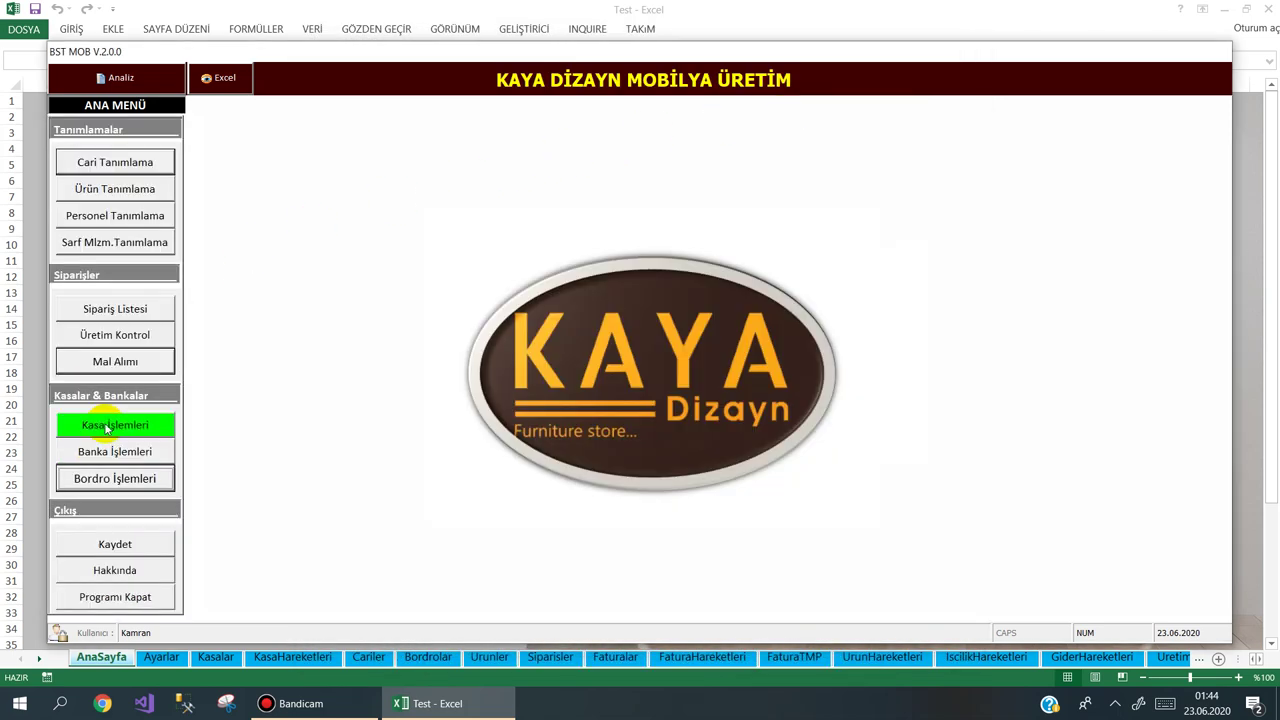
Step: Pay bordro 109's 500 TL cheque from Merkez Kasa, then check its 875.00 TL balance
{"action": "left_click", "coordinate": [108, 428]}
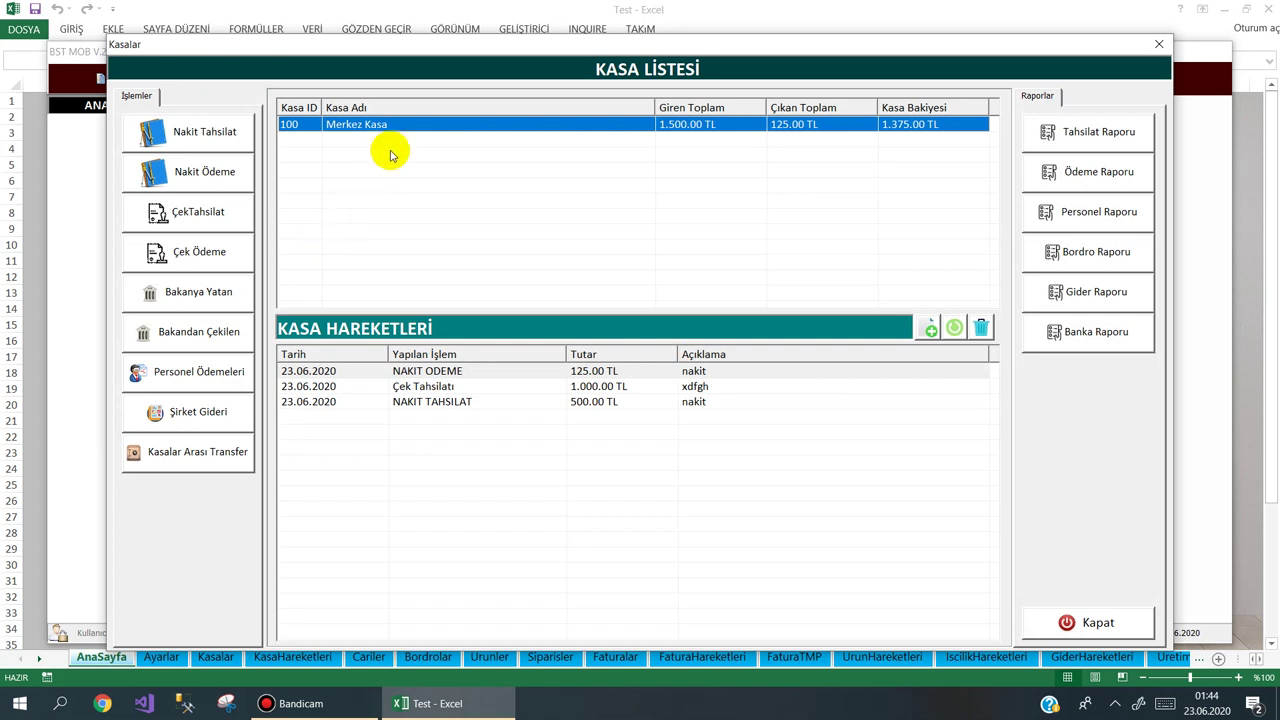
{"action": "left_click", "coordinate": [194, 252]}
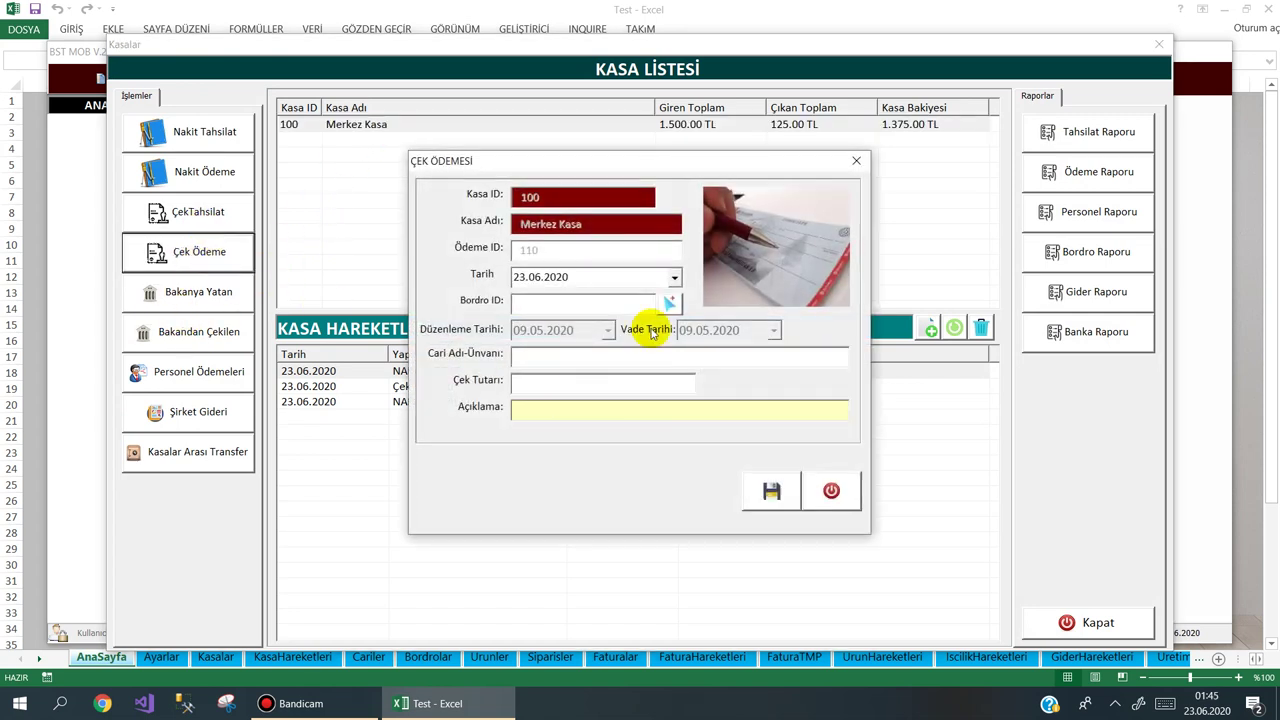
{"action": "left_click", "coordinate": [669, 301]}
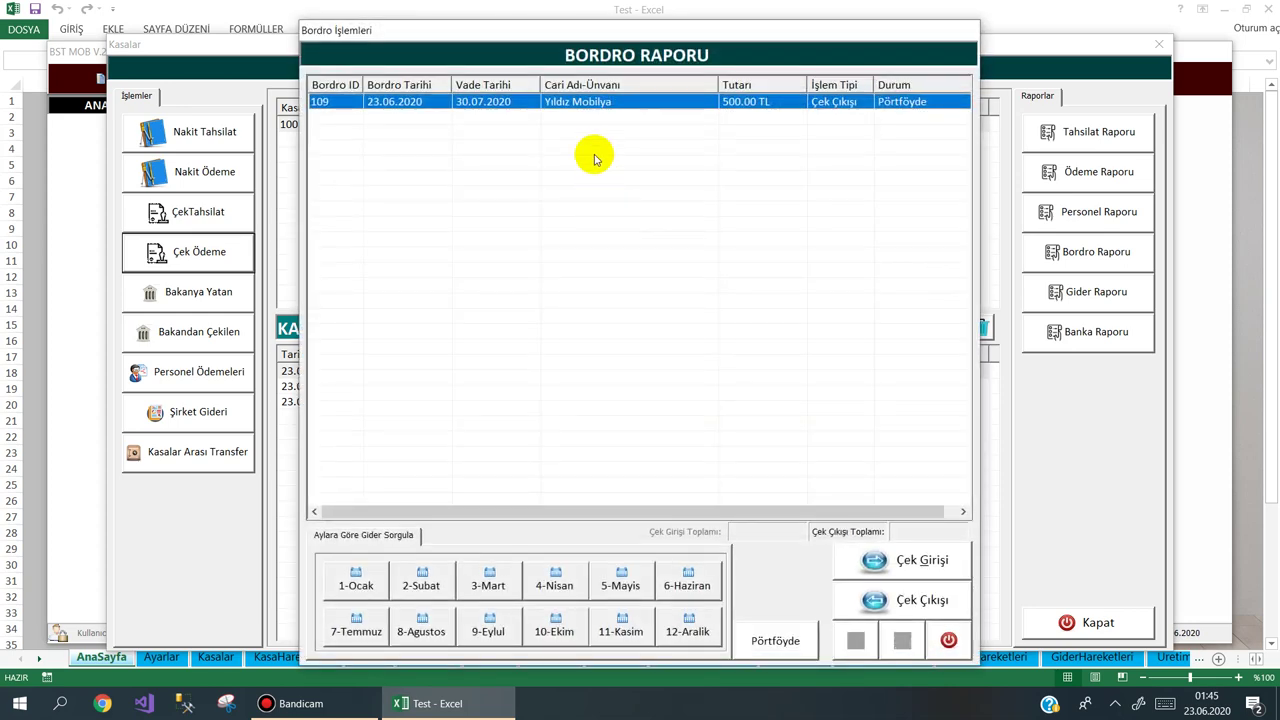
{"action": "double_click", "coordinate": [591, 103]}
{"action": "type", "text": "dfgh"}
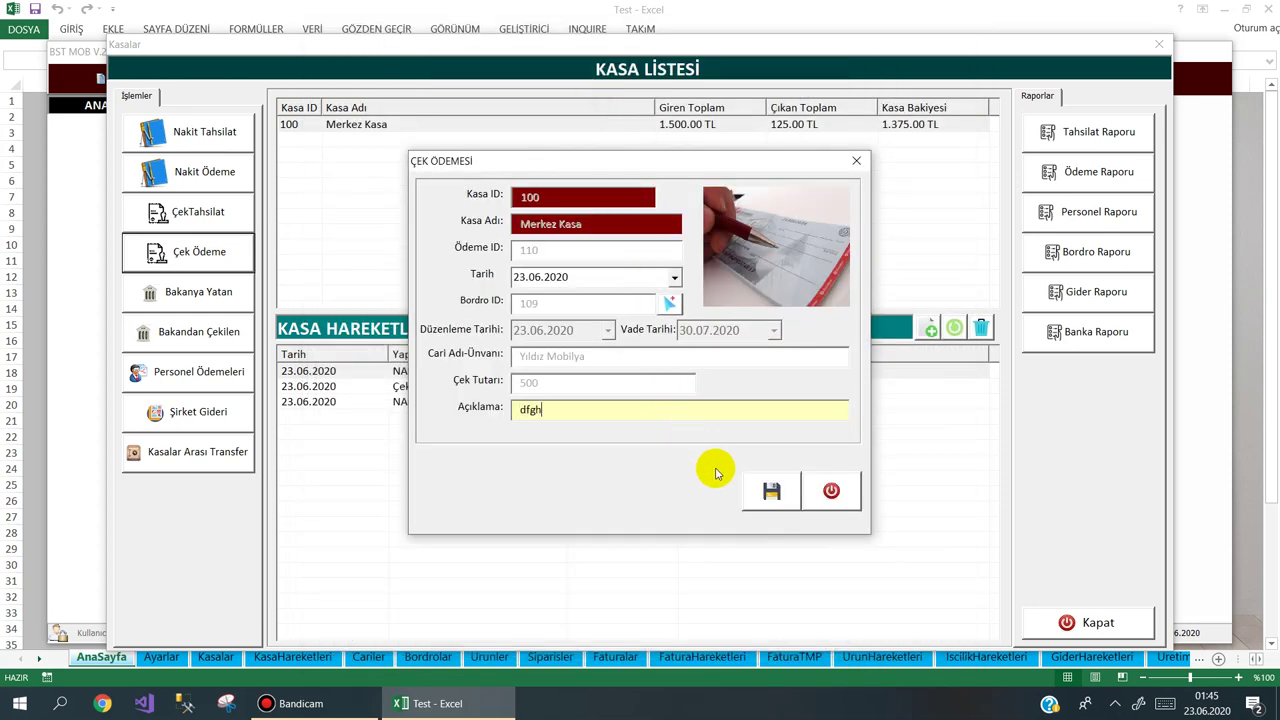
{"action": "type", "text": "dh"}
{"action": "left_click", "coordinate": [771, 490]}
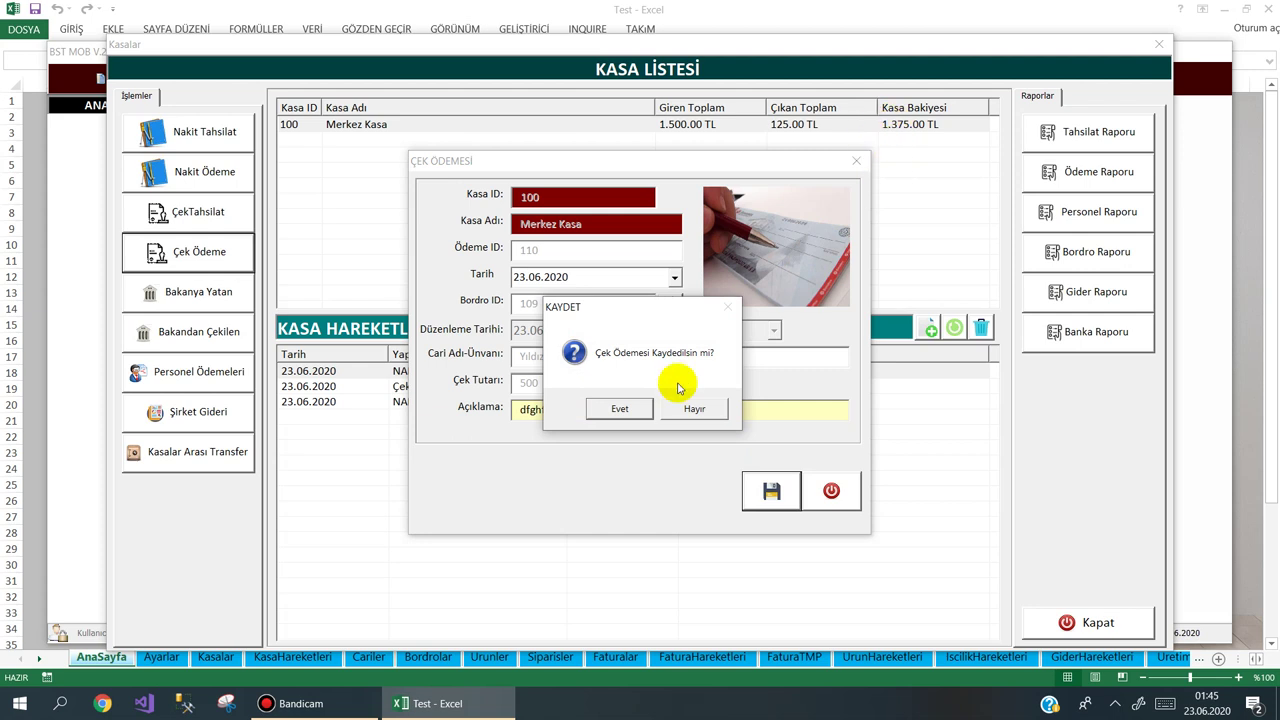
{"action": "left_click", "coordinate": [617, 408]}
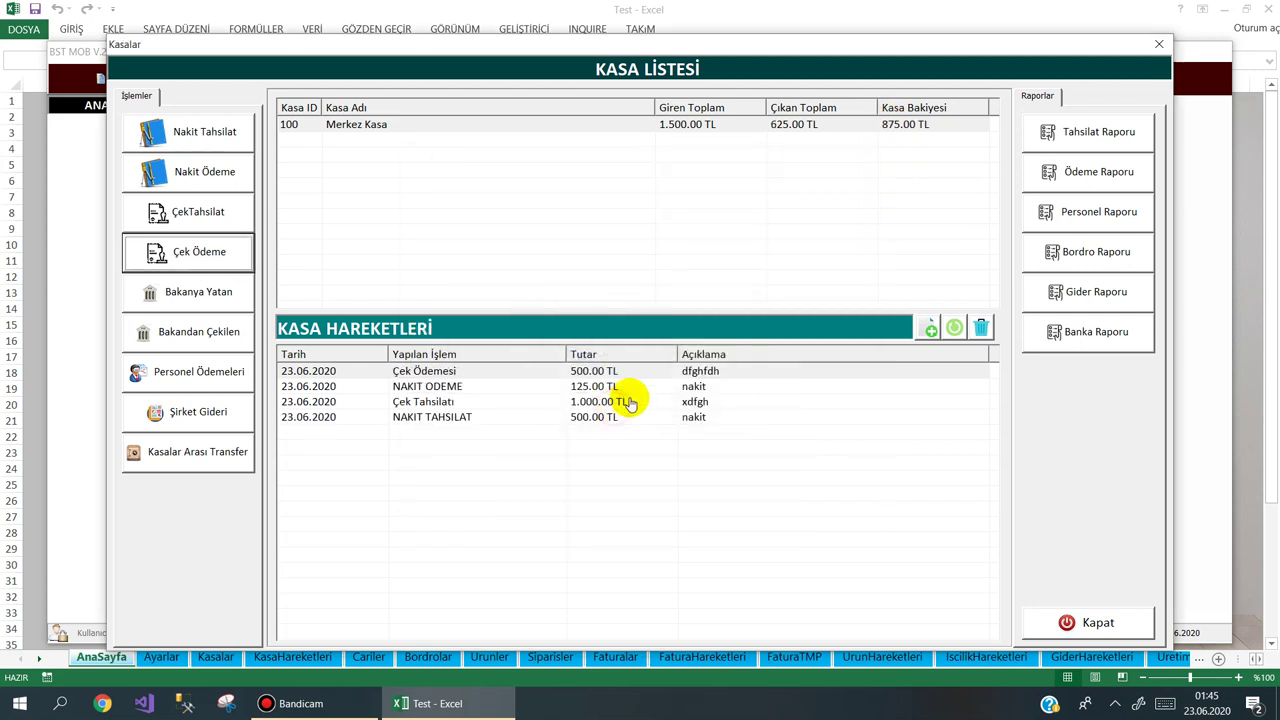
{"action": "left_click", "coordinate": [897, 126]}
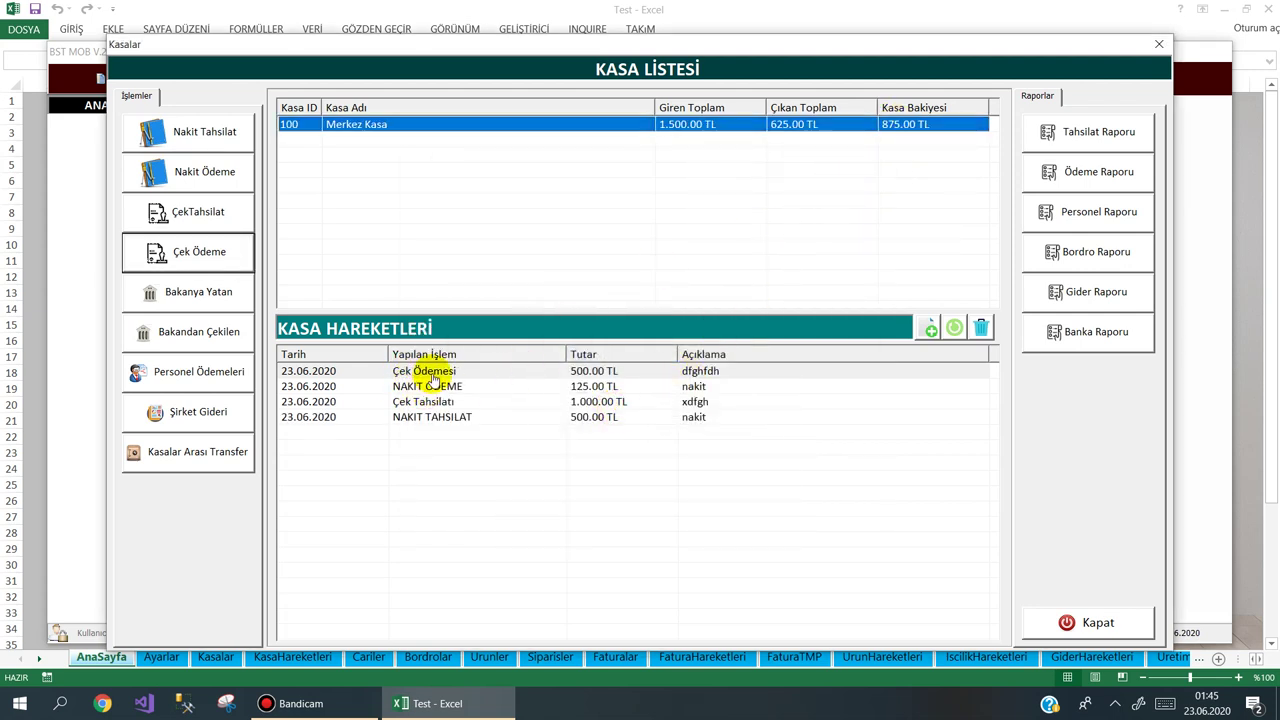
{"action": "double_click", "coordinate": [286, 126]}
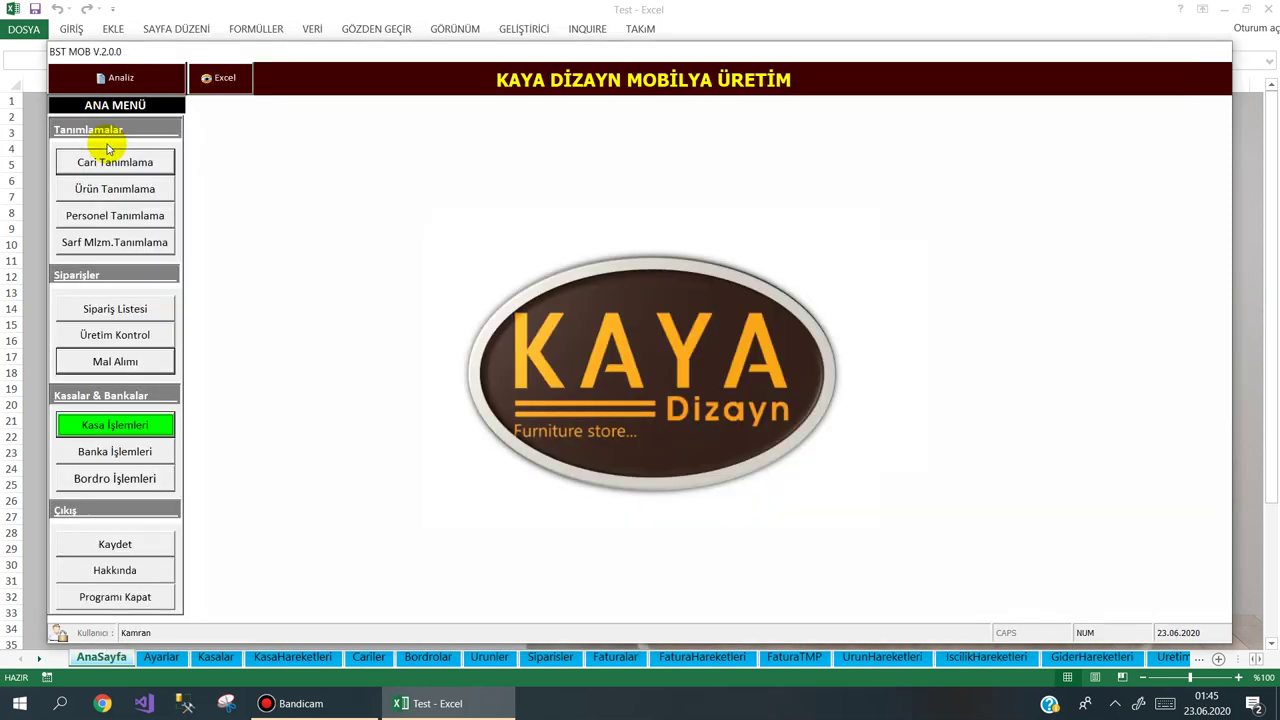
{"action": "left_click", "coordinate": [113, 155]}
{"action": "left_click", "coordinate": [712, 180]}
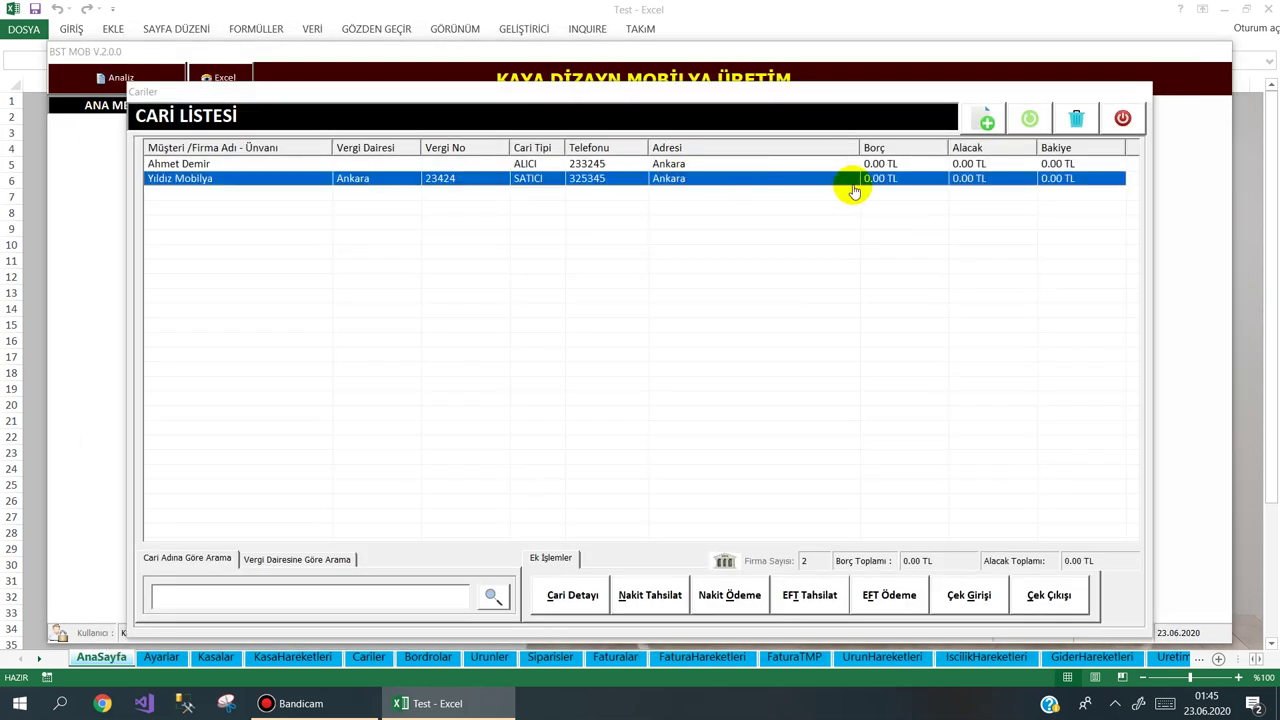
{"action": "left_click", "coordinate": [576, 595]}
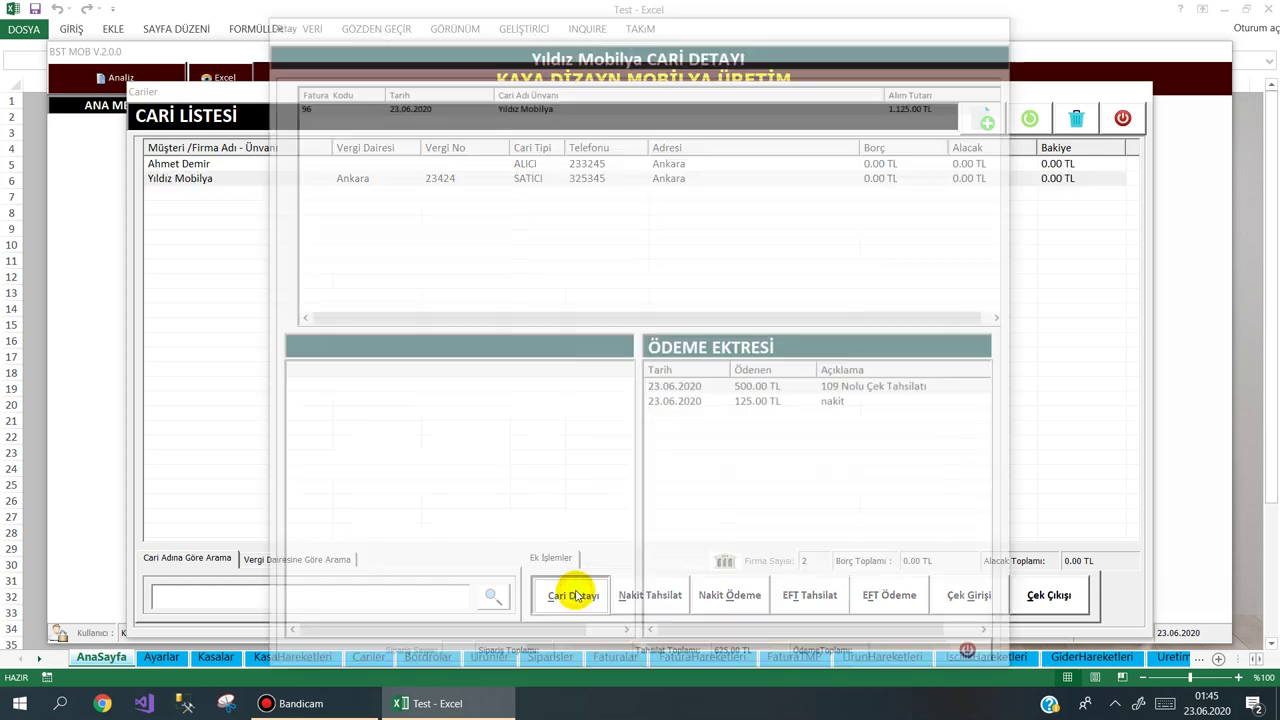
{"action": "left_click", "coordinate": [441, 105]}
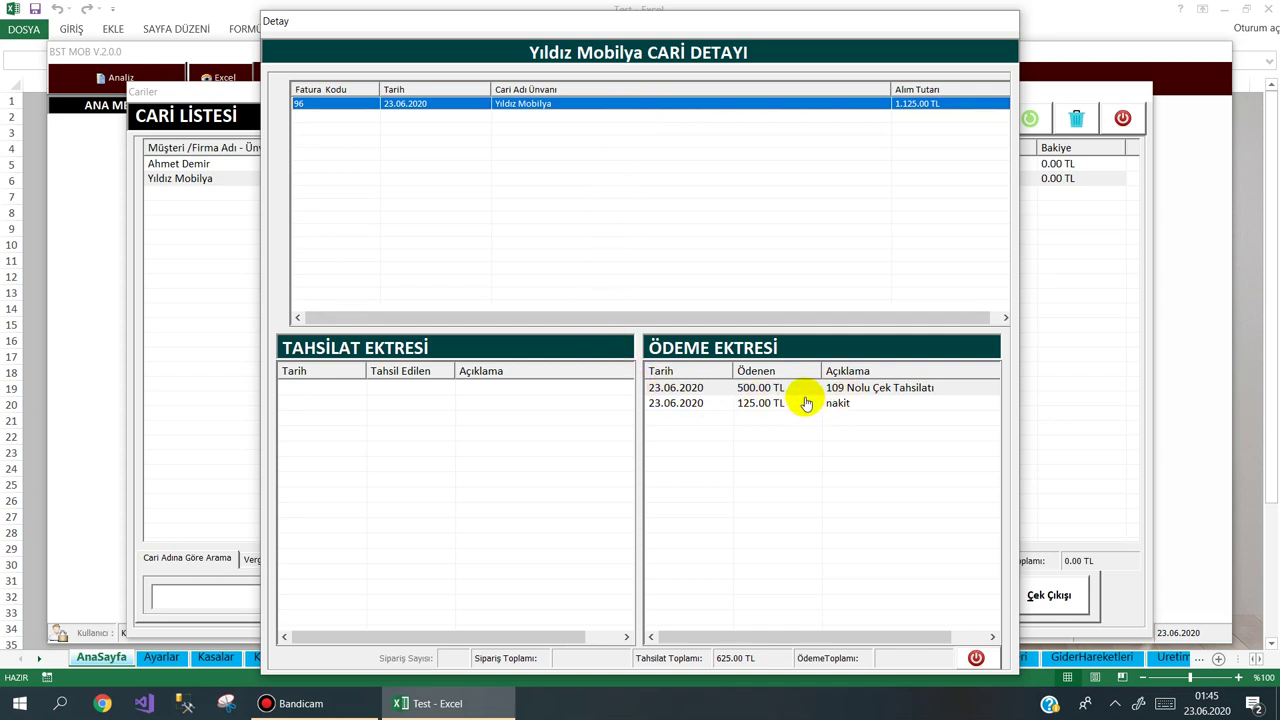
{"action": "key", "text": "Escape"}
{"action": "key", "text": "Escape"}
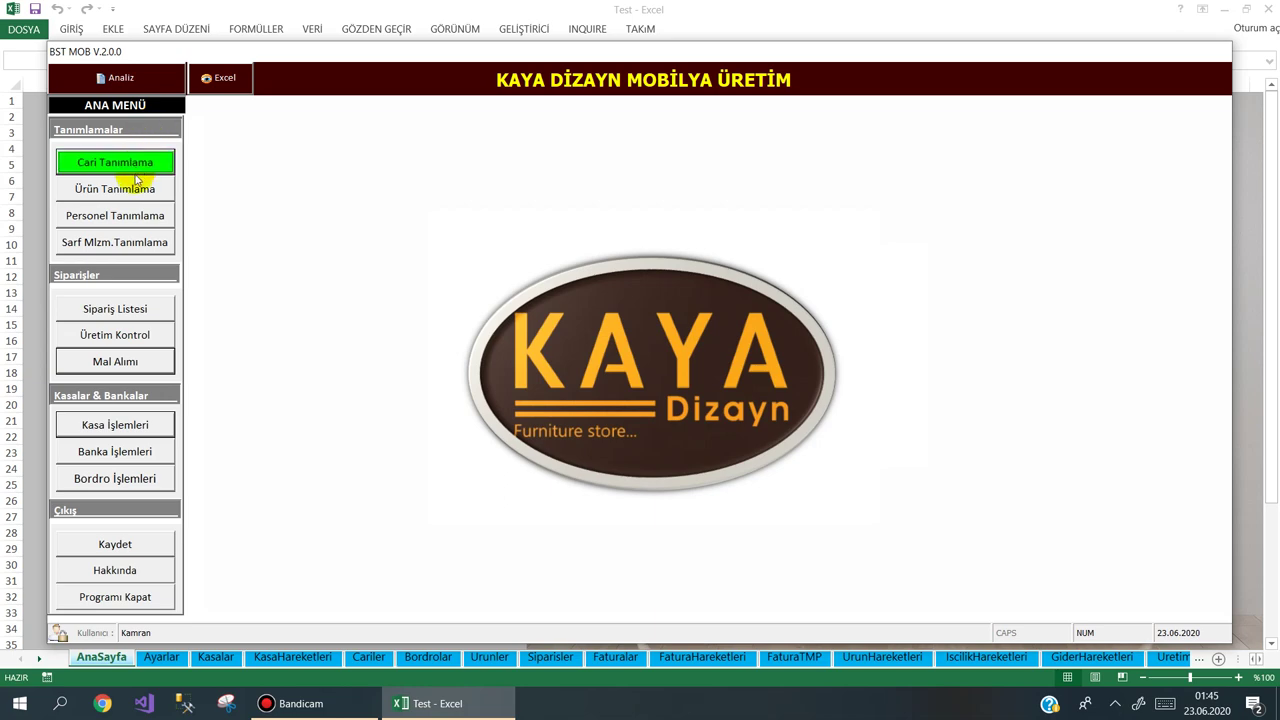
Step: Add cash box 'Gider kasası' with a 0 opening balance, then compare it with Merkez Kasa
{"action": "left_click", "coordinate": [120, 424]}
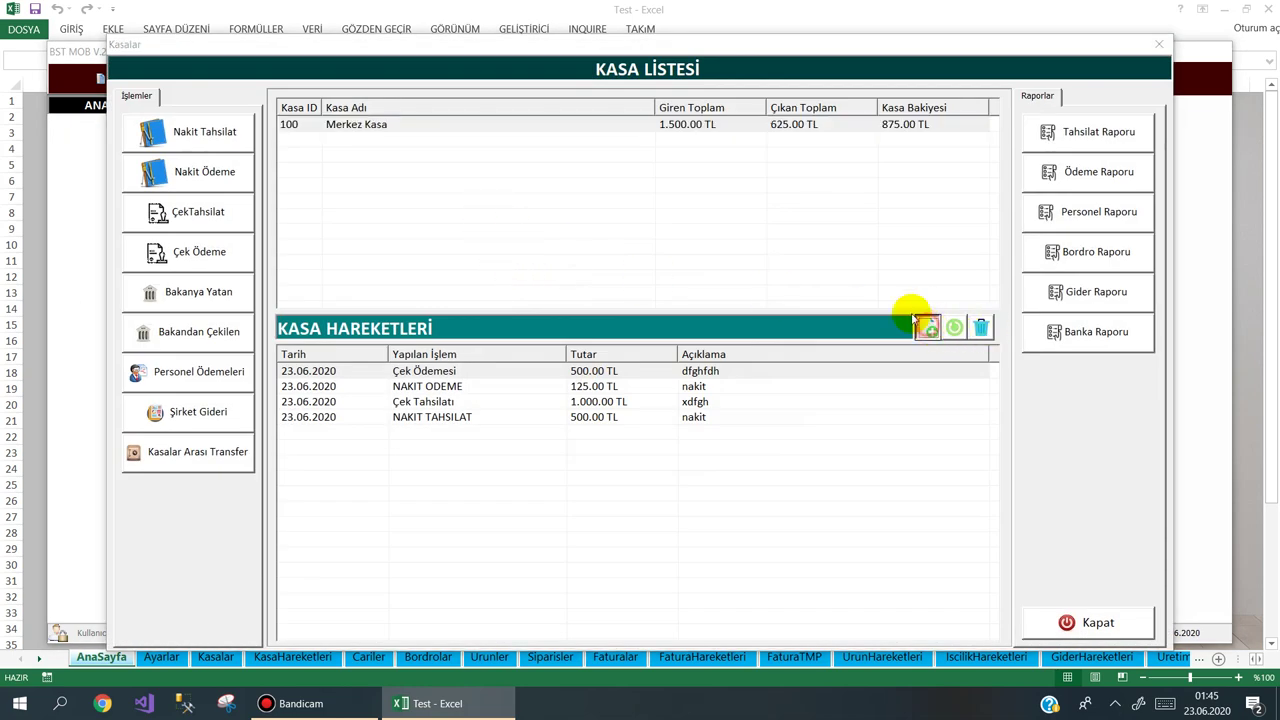
{"action": "left_click", "coordinate": [926, 326]}
{"action": "type", "text": "Gider kasası"}
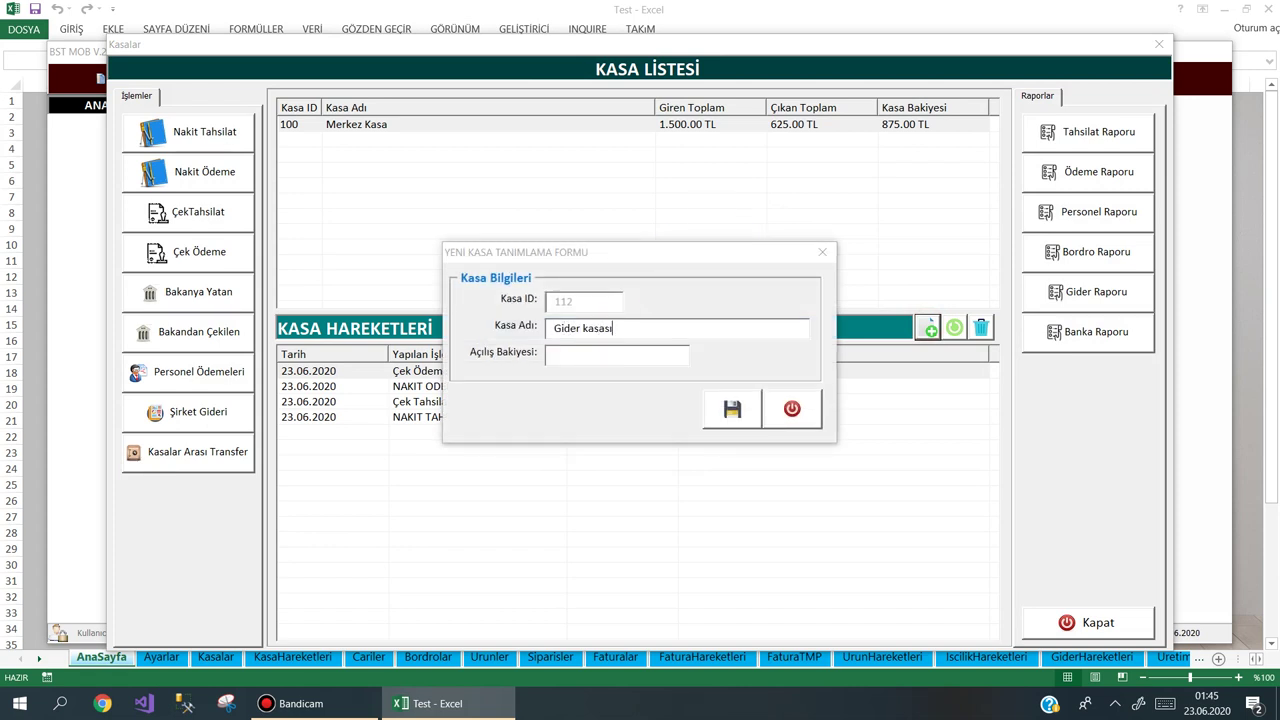
{"action": "type", "text": "0"}
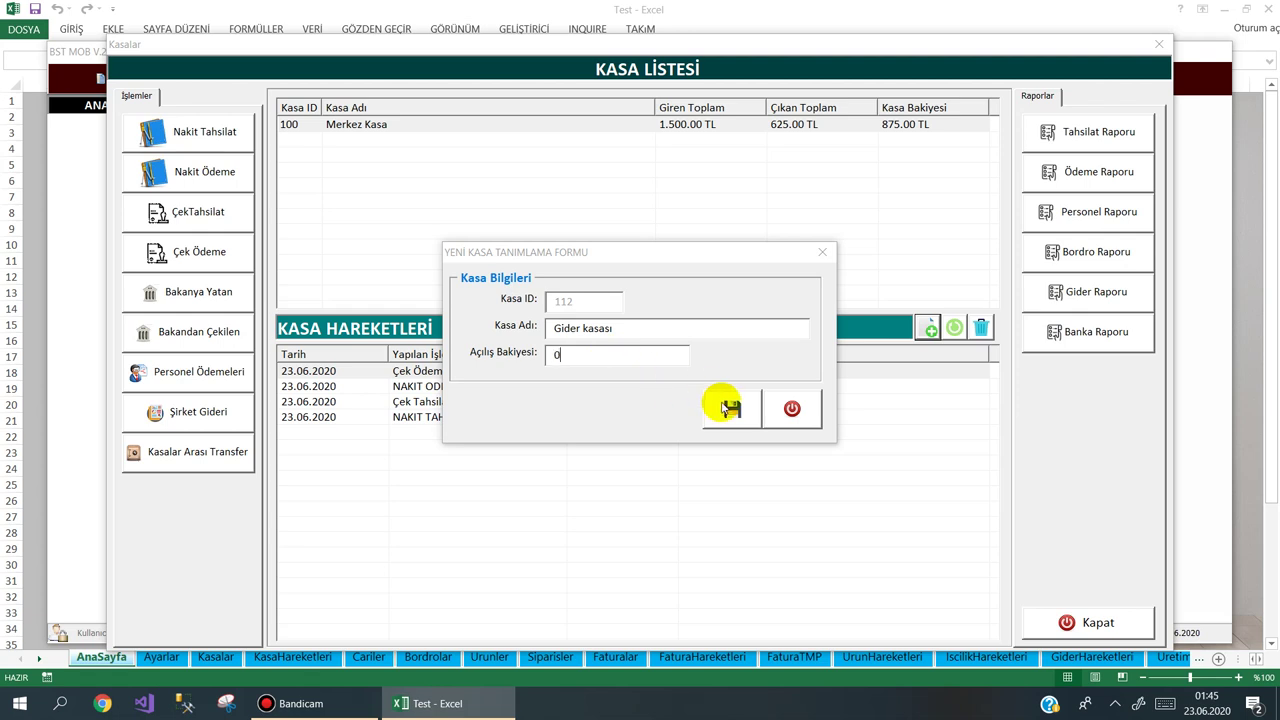
{"action": "left_click", "coordinate": [730, 408]}
{"action": "left_click", "coordinate": [617, 406]}
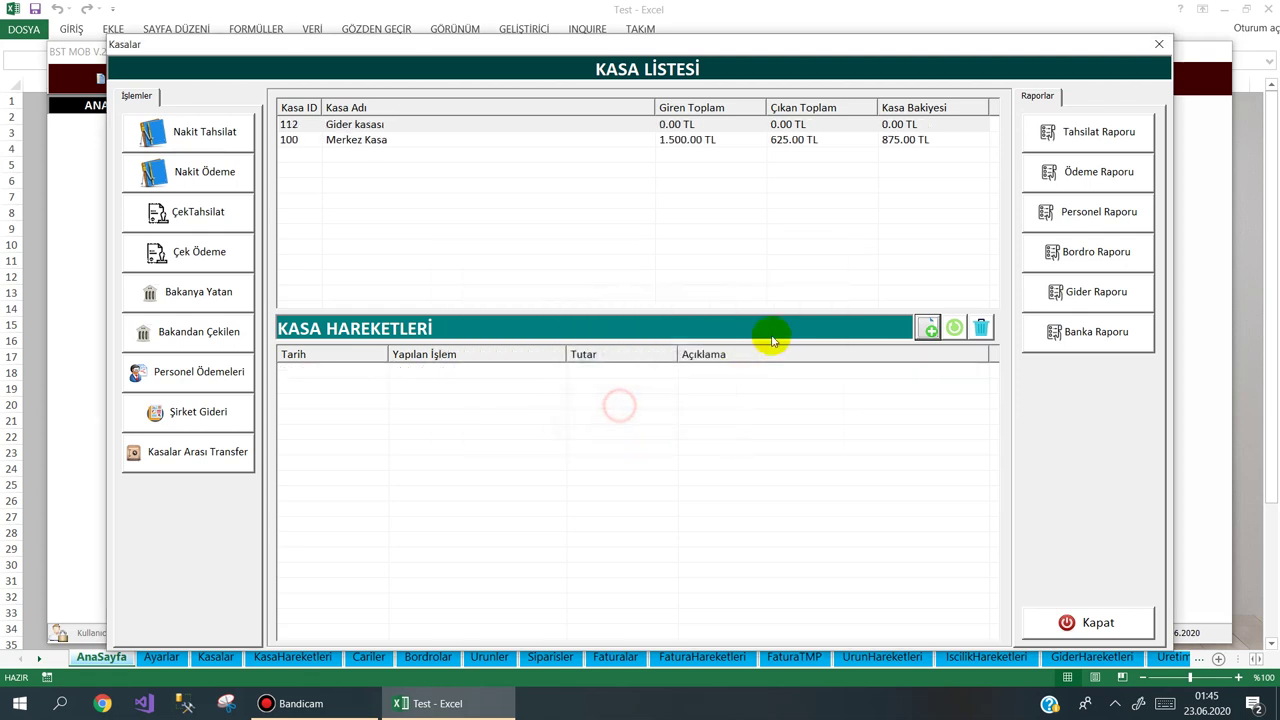
{"action": "left_click", "coordinate": [688, 140]}
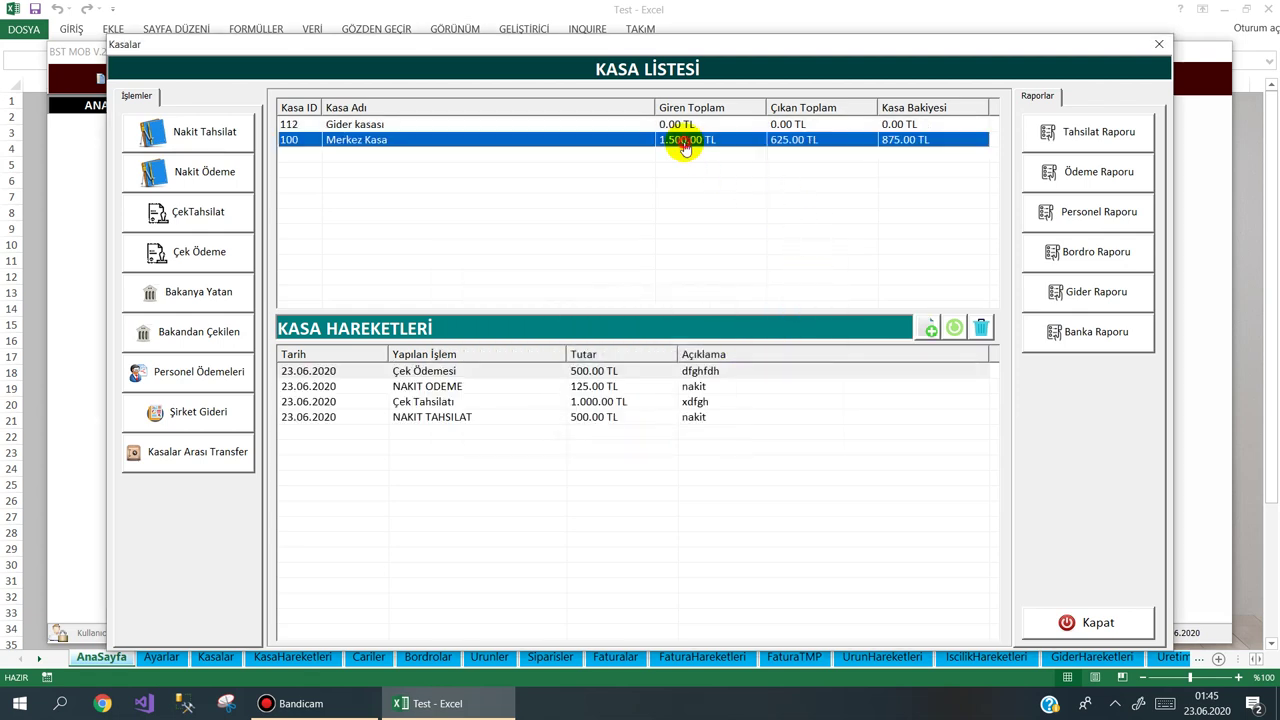
{"action": "left_click", "coordinate": [771, 125]}
{"action": "left_click", "coordinate": [709, 139]}
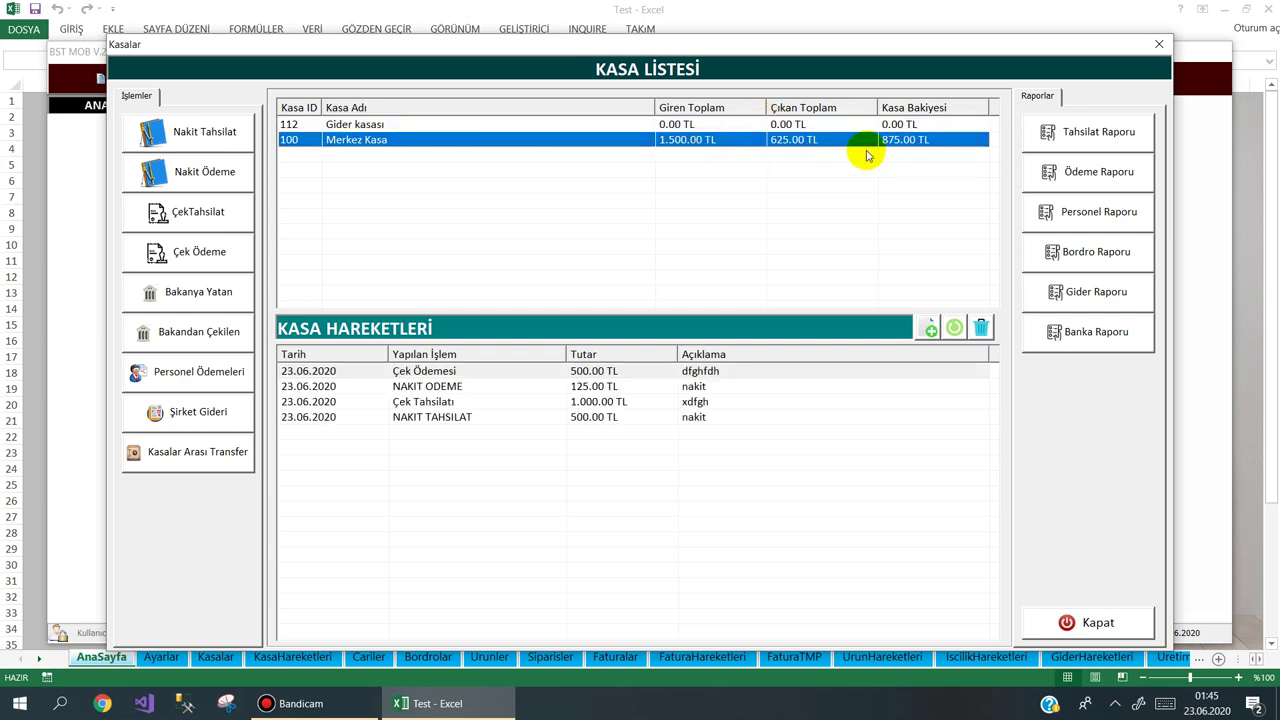
Step: Transfer 875 TL from Merkez Kasa to Gider kasası and review Merkez Kasa's movements
{"action": "left_click", "coordinate": [197, 458]}
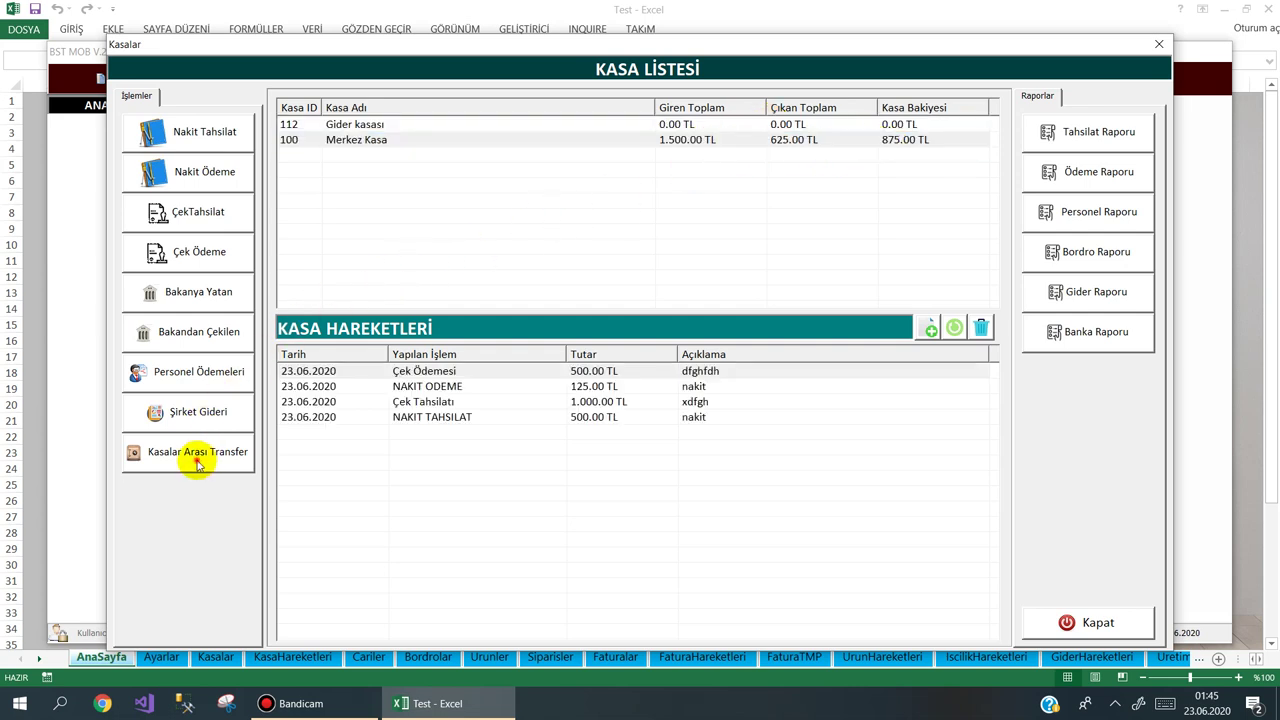
{"action": "left_click", "coordinate": [531, 302]}
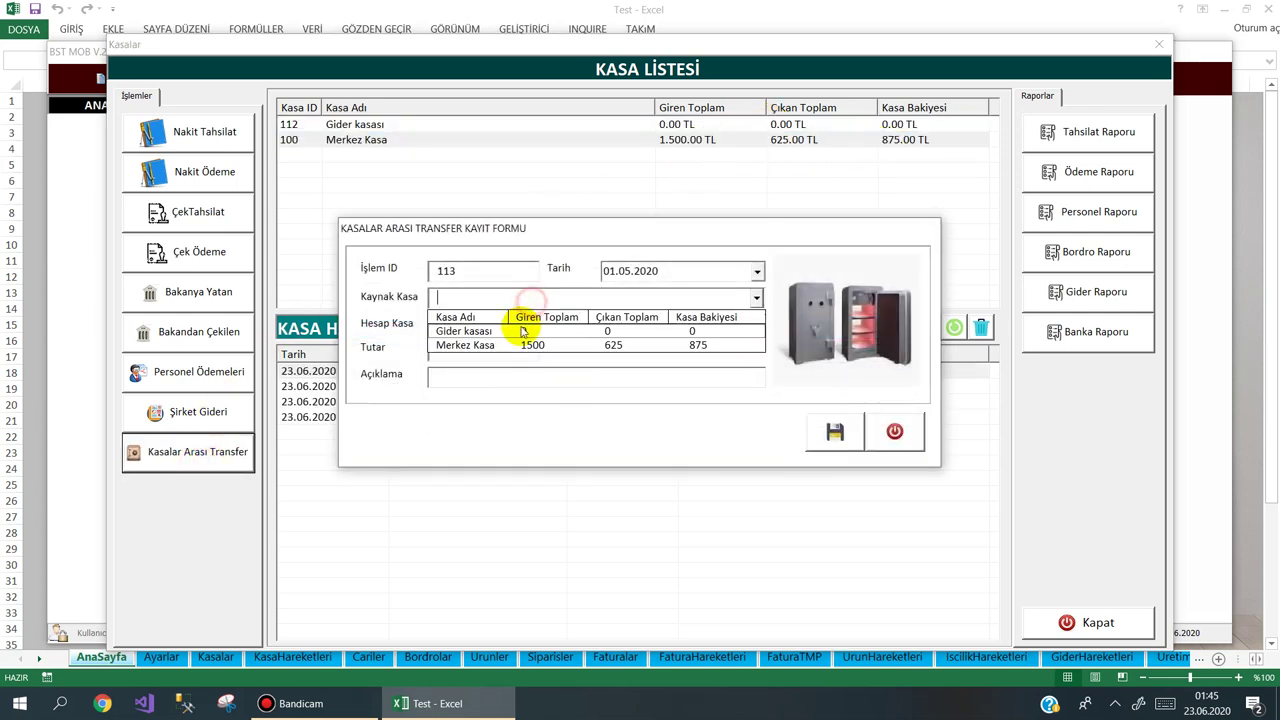
{"action": "left_click", "coordinate": [503, 346]}
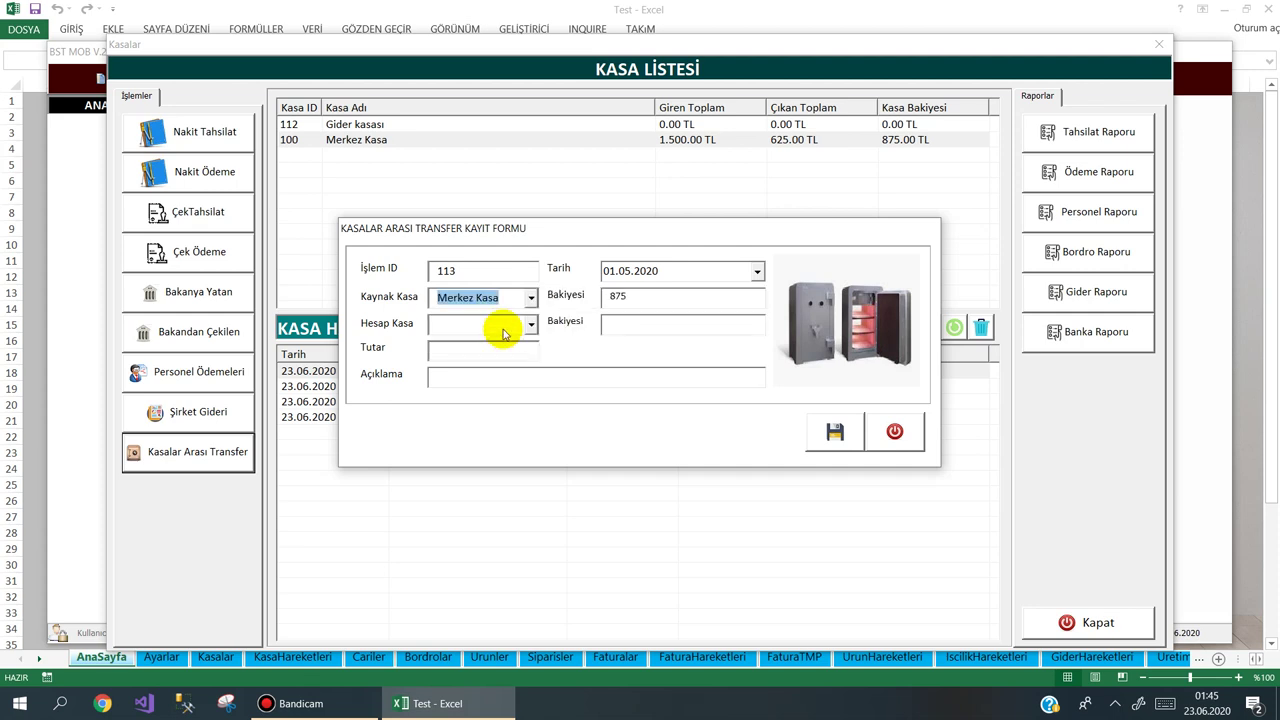
{"action": "left_click", "coordinate": [500, 326]}
{"action": "left_click", "coordinate": [489, 352]}
{"action": "type", "text": "transfer edildi"}
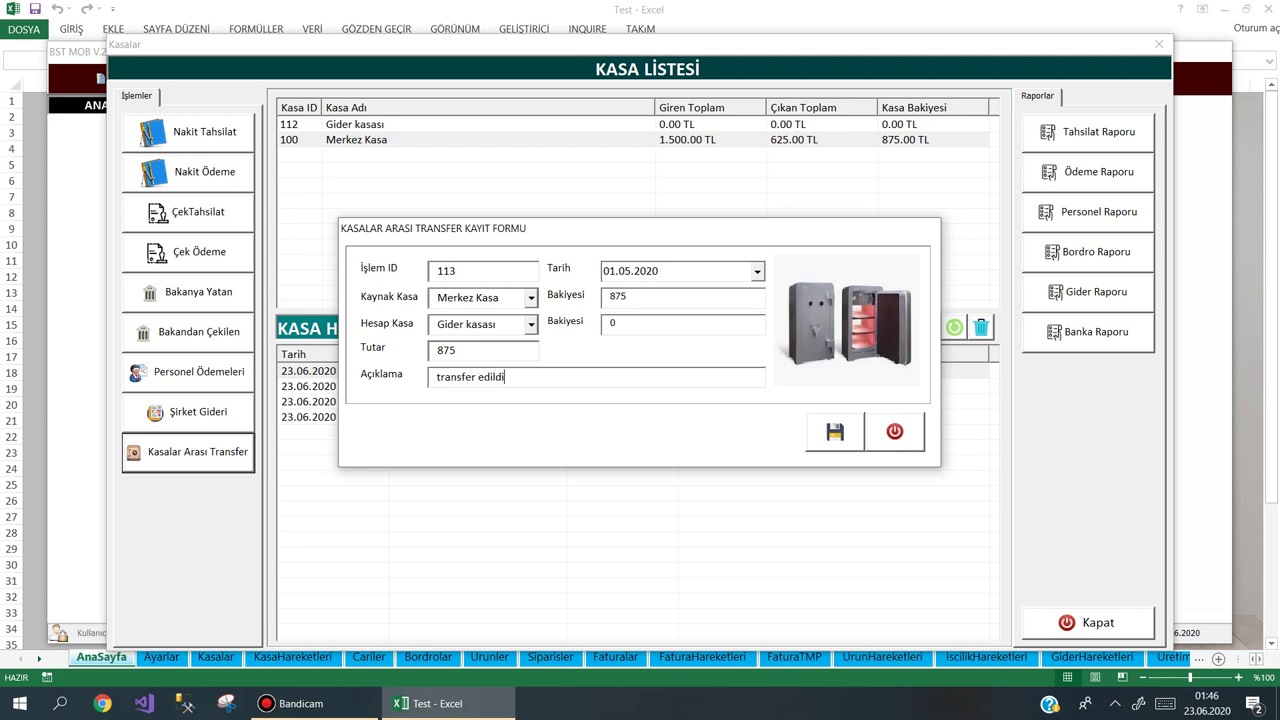
{"action": "left_click", "coordinate": [830, 428]}
{"action": "left_click", "coordinate": [620, 405]}
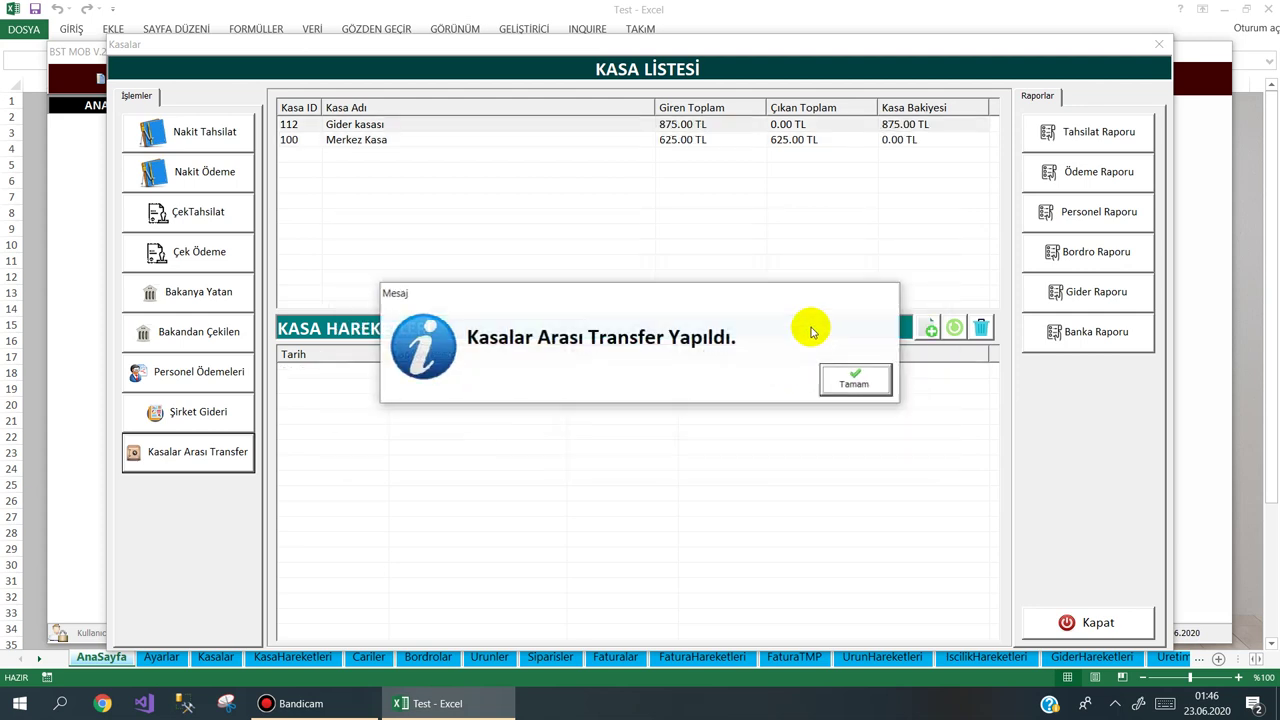
{"action": "left_click", "coordinate": [849, 394]}
{"action": "left_click", "coordinate": [778, 146]}
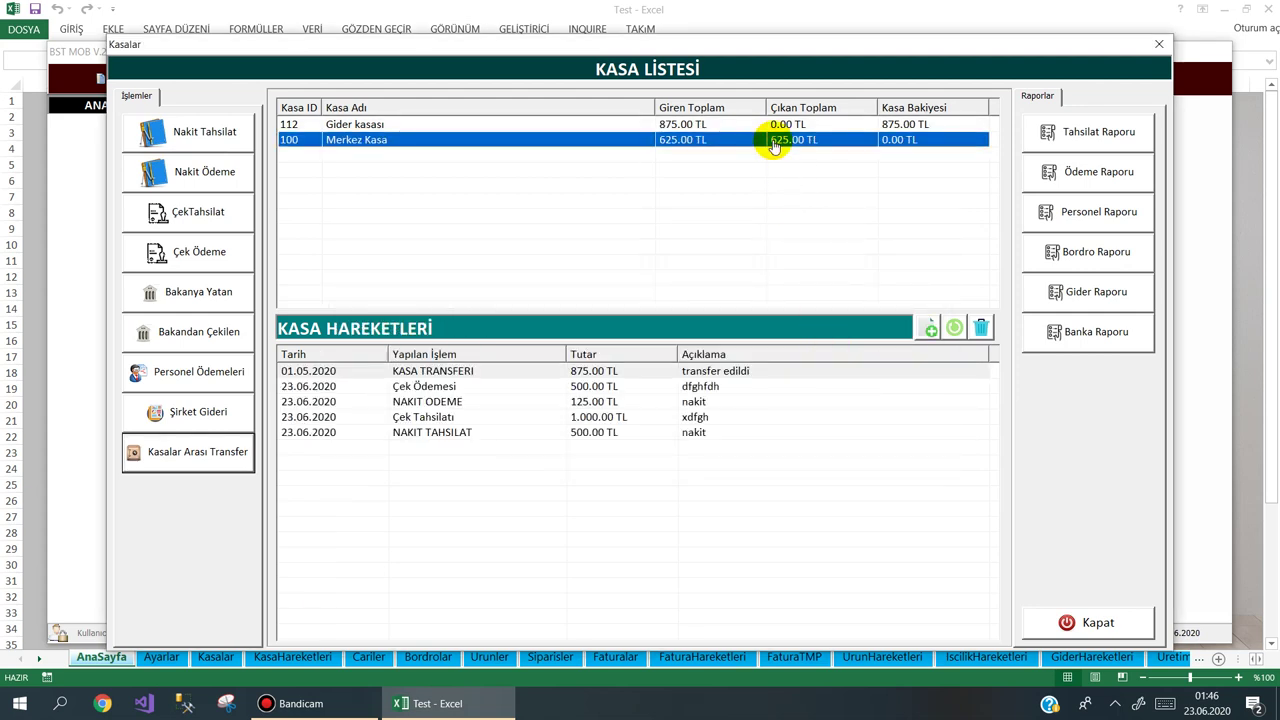
Step: Record a 500 TL 'elektrik' company expense from Gider kasası, leaving it at 375.00 TL
{"action": "left_click", "coordinate": [754, 126]}
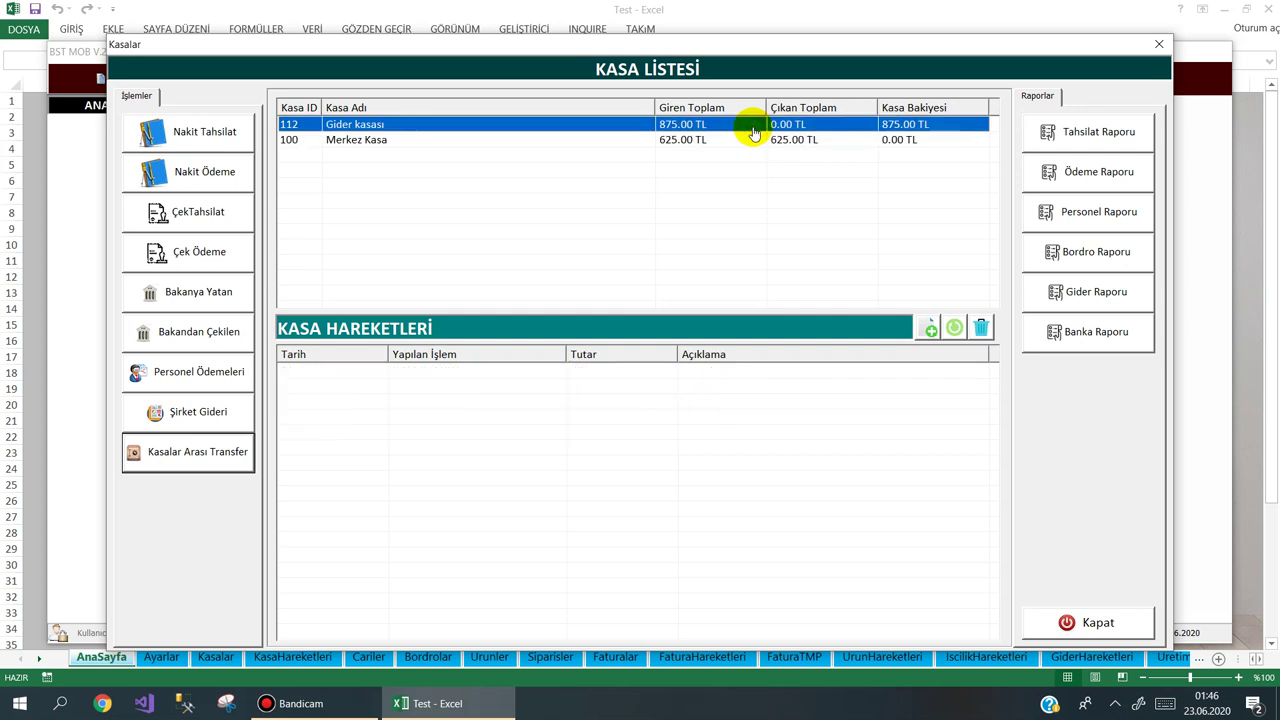
{"action": "left_click", "coordinate": [197, 416]}
{"action": "type", "text": "elektrik"}
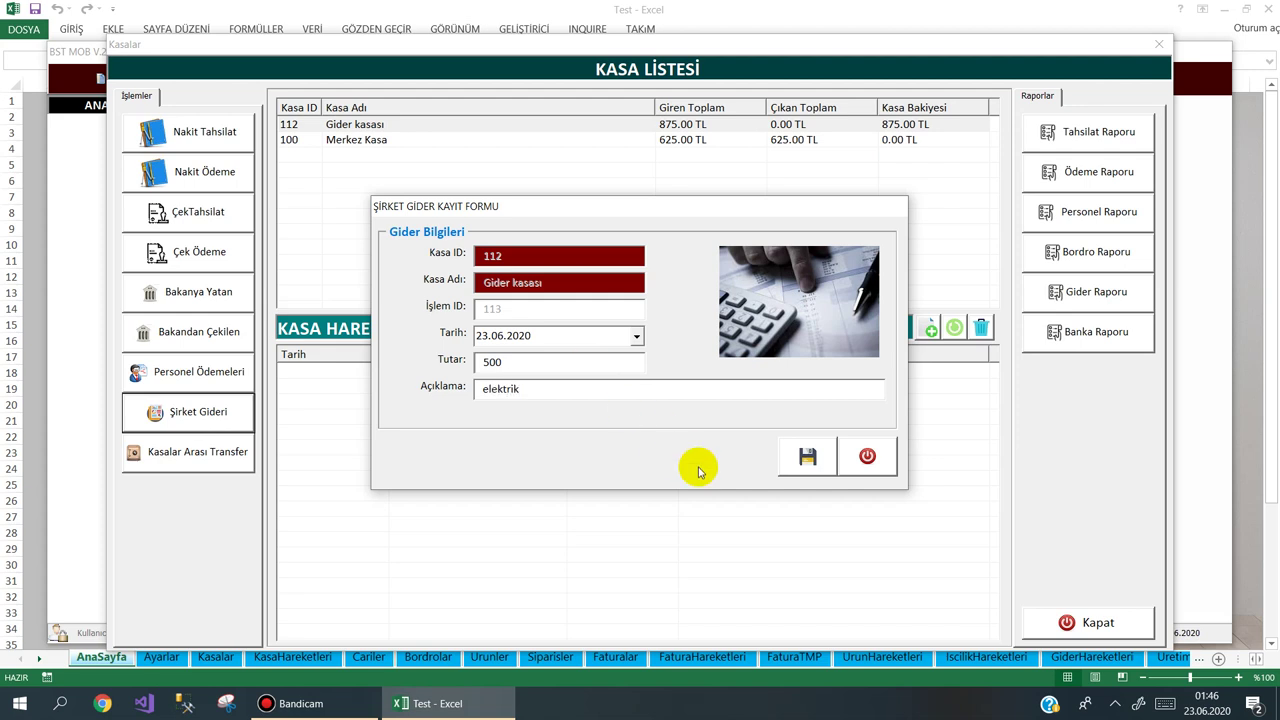
{"action": "left_click", "coordinate": [805, 457]}
{"action": "left_click", "coordinate": [603, 406]}
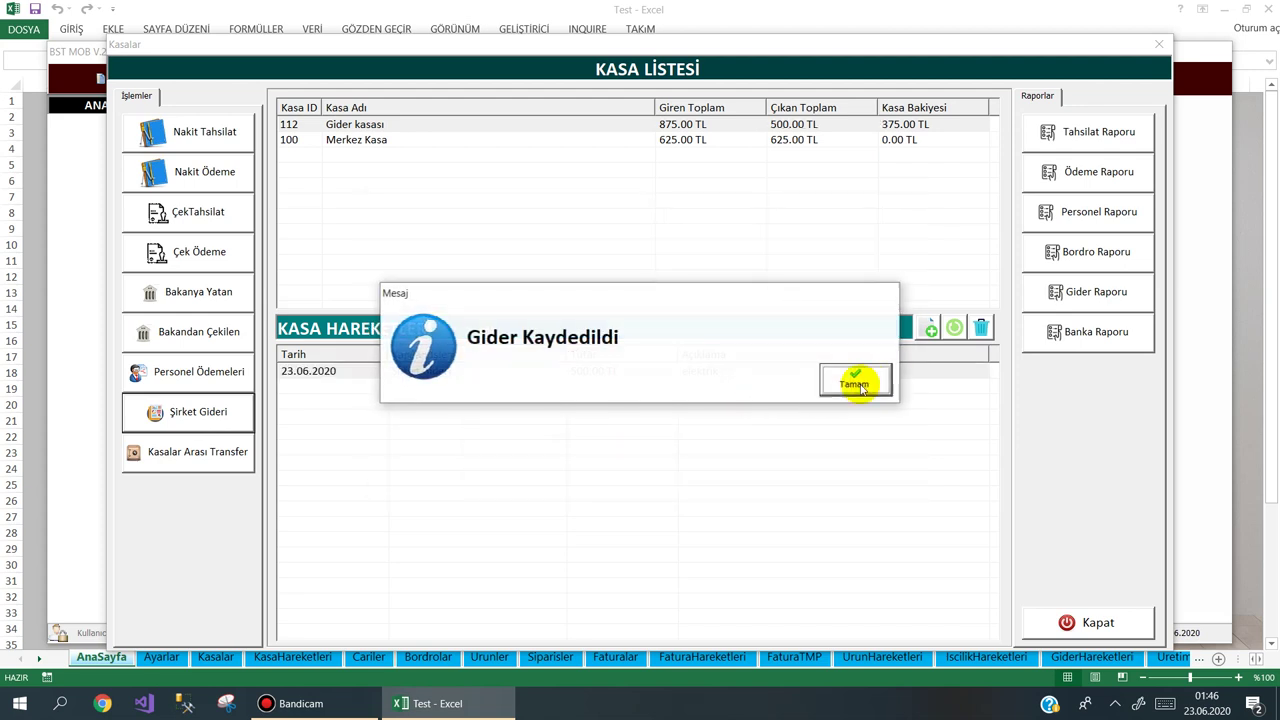
{"action": "left_click", "coordinate": [858, 382]}
{"action": "left_click", "coordinate": [898, 126]}
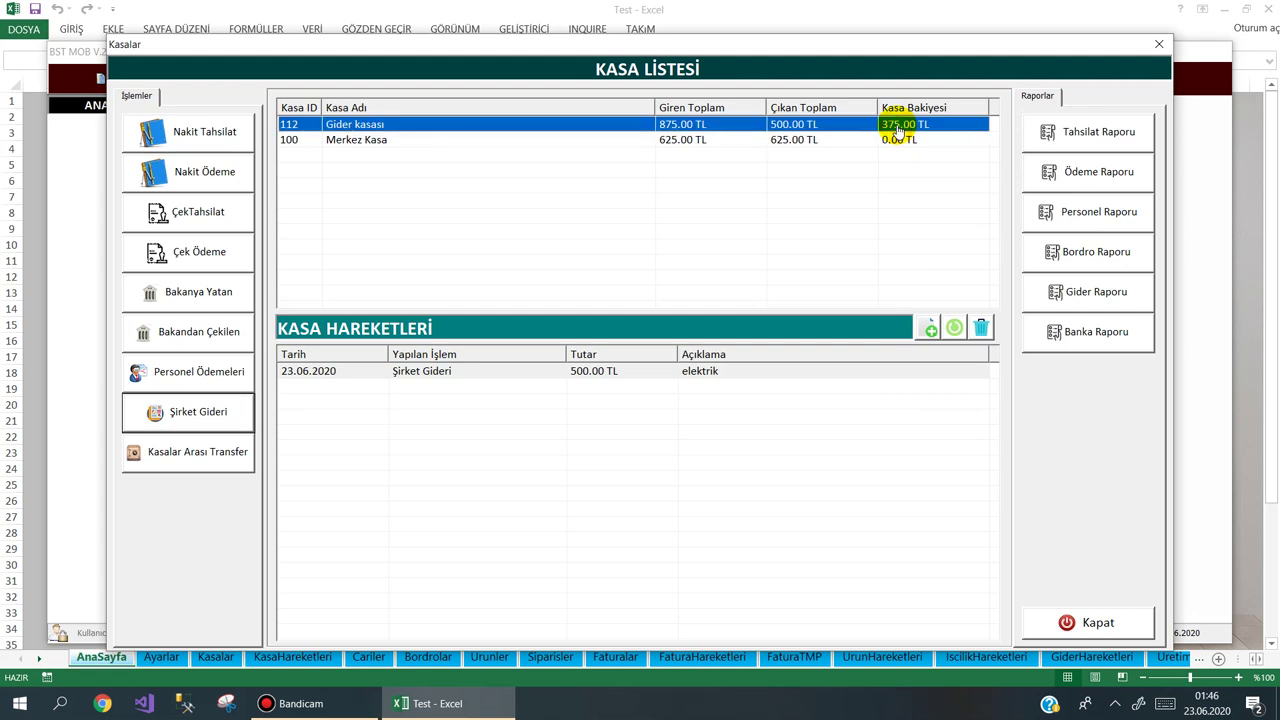
Step: Start a cash-box staff payment and load the first staff member into the form
{"action": "left_click", "coordinate": [201, 381]}
{"action": "left_click", "coordinate": [297, 354]}
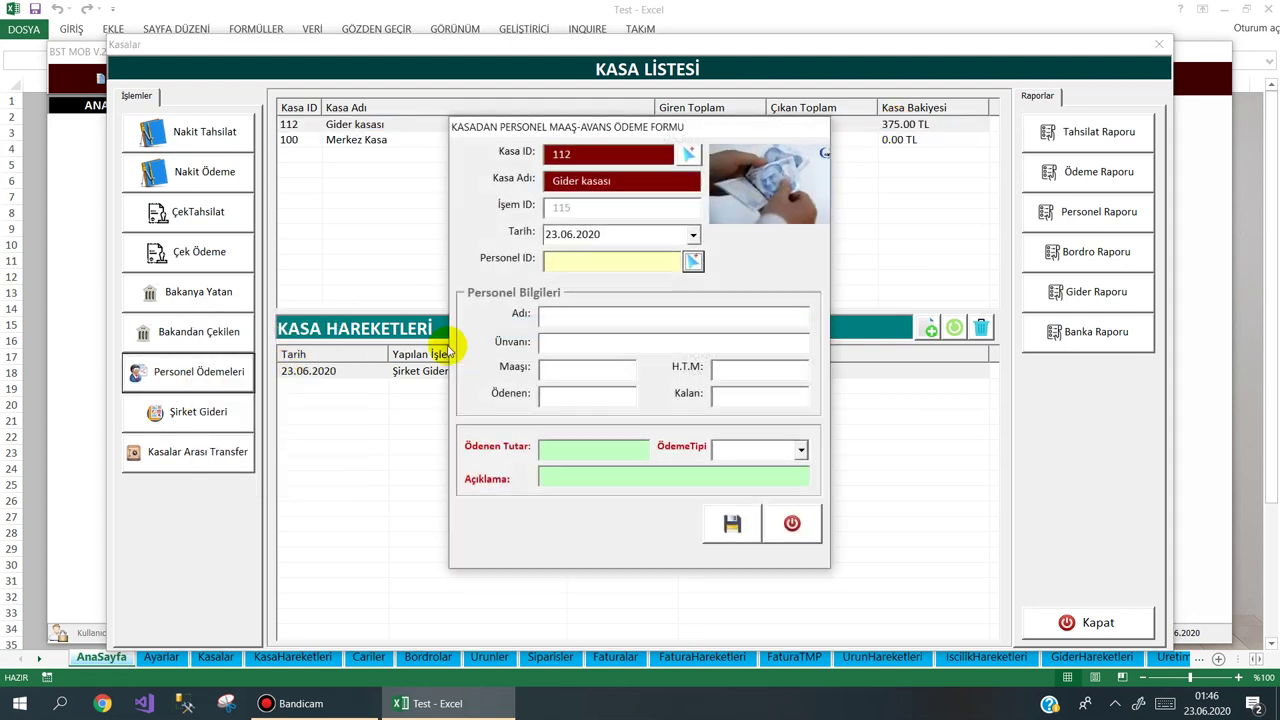
{"action": "left_click", "coordinate": [693, 263]}
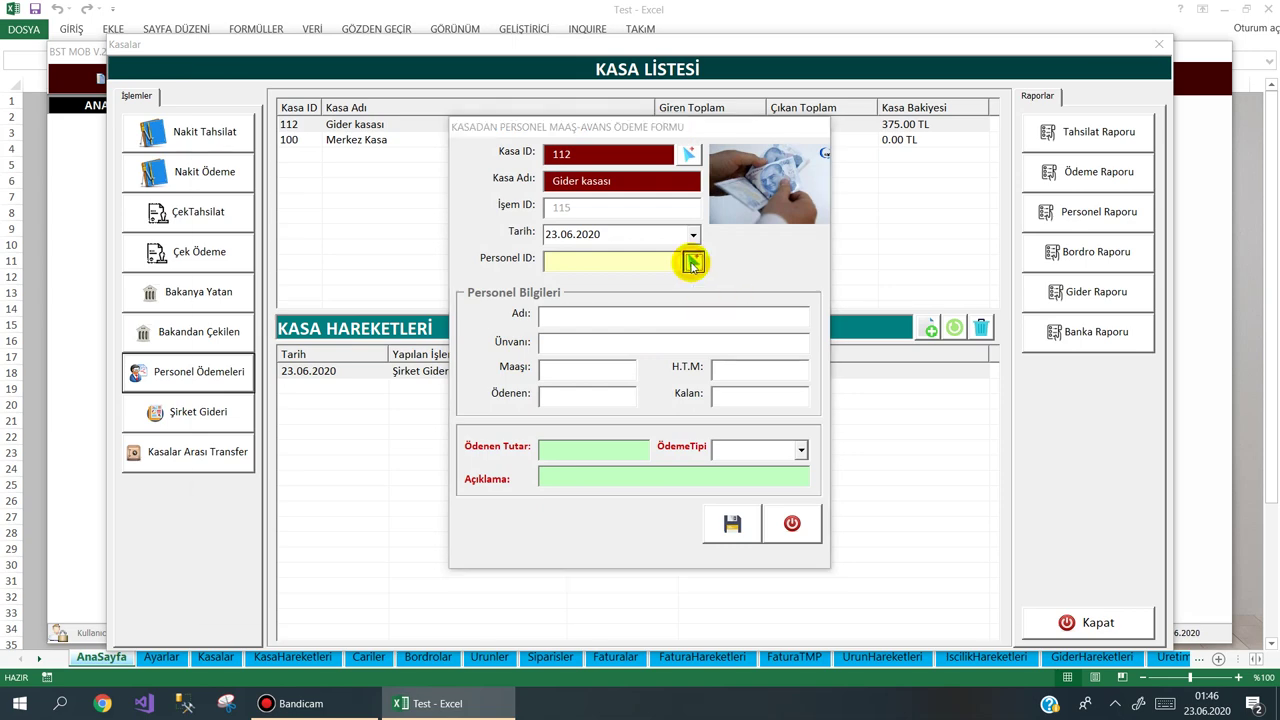
{"action": "left_click", "coordinate": [412, 171]}
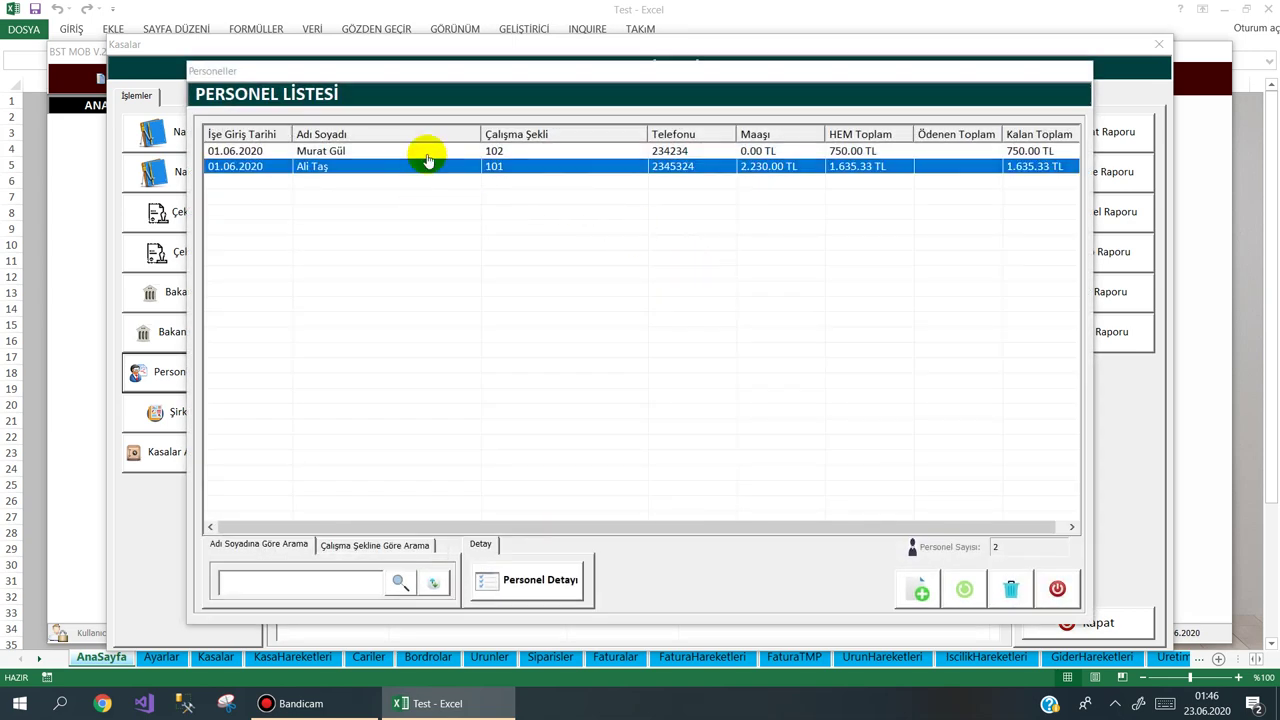
{"action": "left_click", "coordinate": [398, 153]}
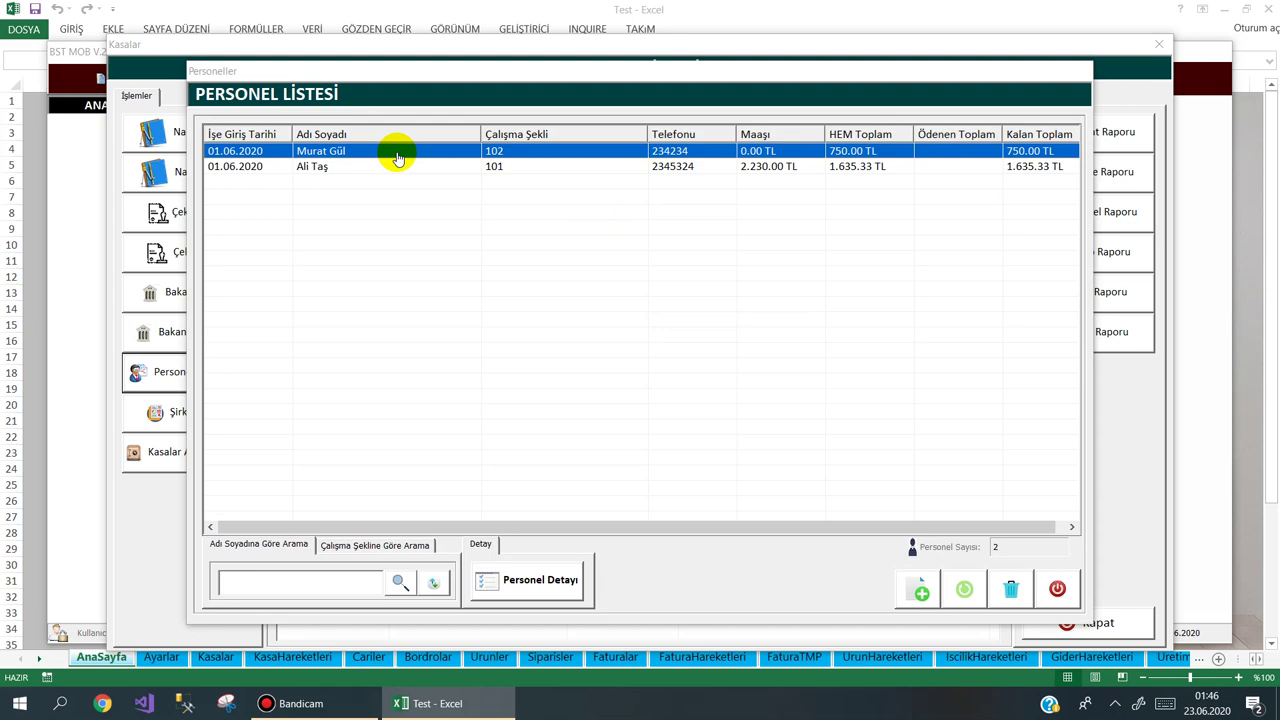
{"action": "double_click", "coordinate": [398, 157]}
{"action": "type", "text": "37"}
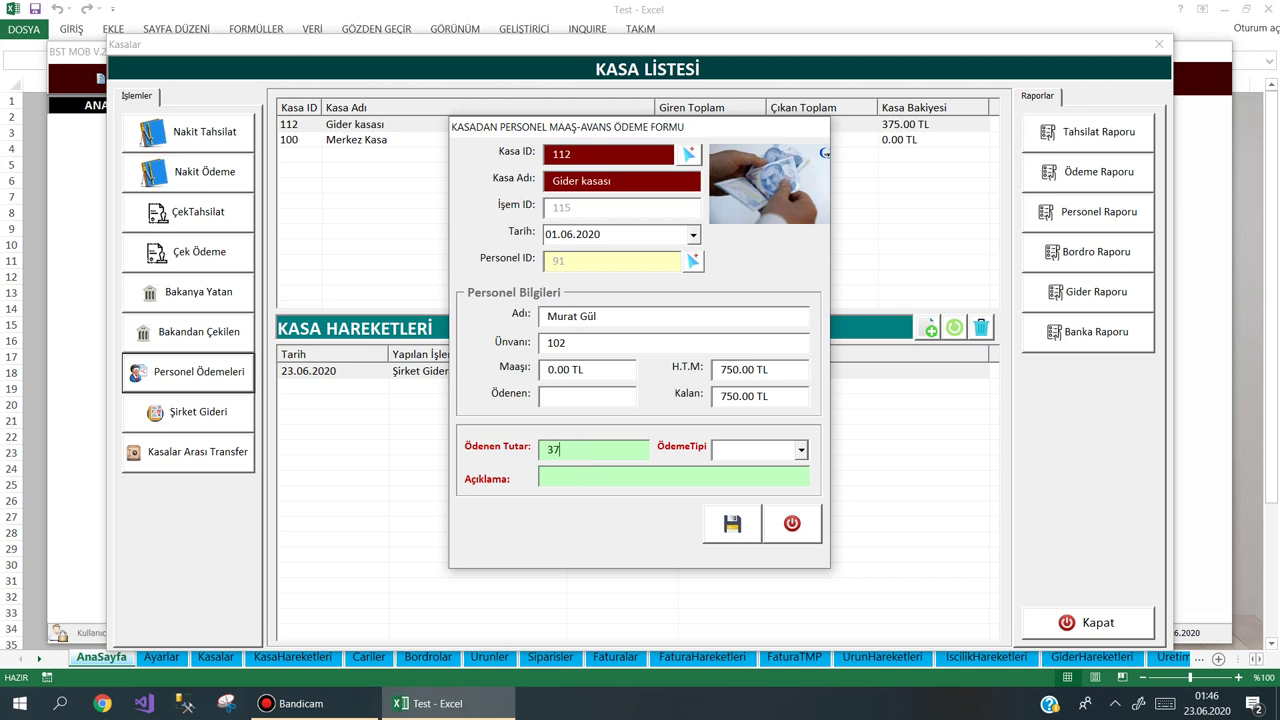
Step: Enter 375 TL as an Avans payment with a short description and save it
{"action": "type", "text": "5"}
{"action": "left_click", "coordinate": [731, 452]}
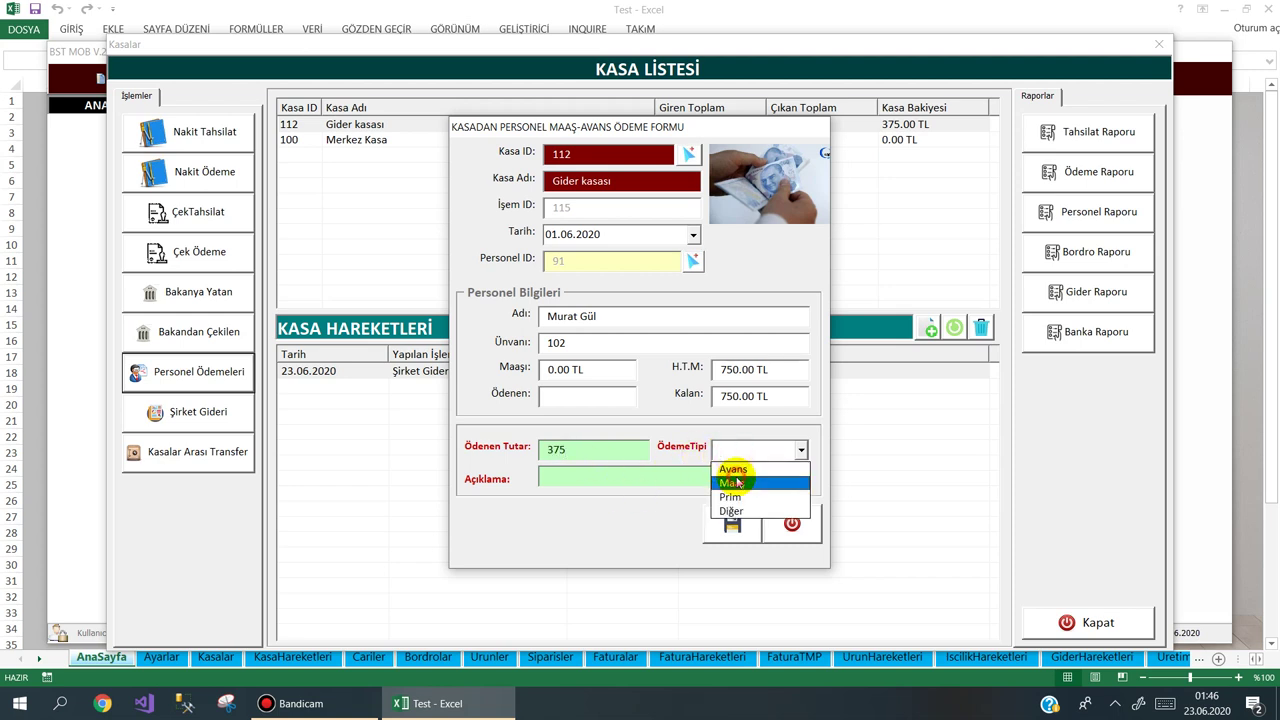
{"action": "left_click", "coordinate": [735, 469]}
{"action": "left_click", "coordinate": [620, 477]}
{"action": "type", "text": "cvghfdg"}
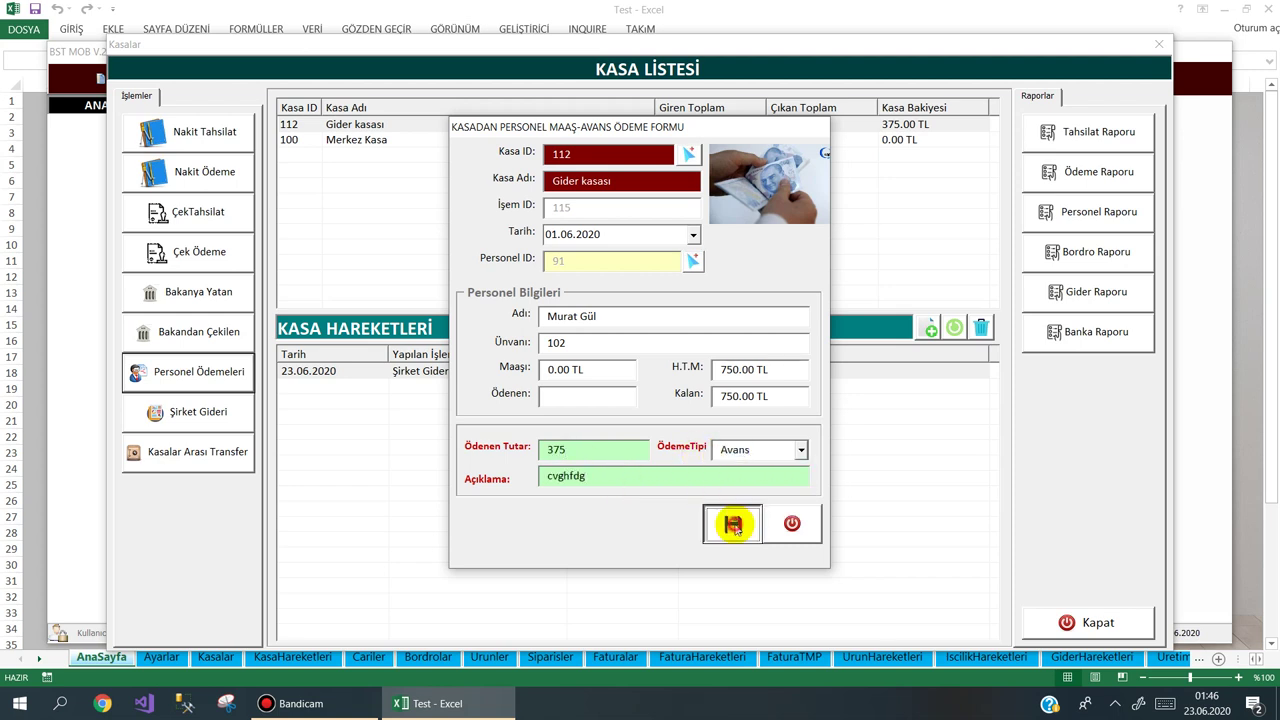
{"action": "left_click", "coordinate": [732, 523]}
{"action": "left_click", "coordinate": [609, 410]}
{"action": "left_click", "coordinate": [835, 388]}
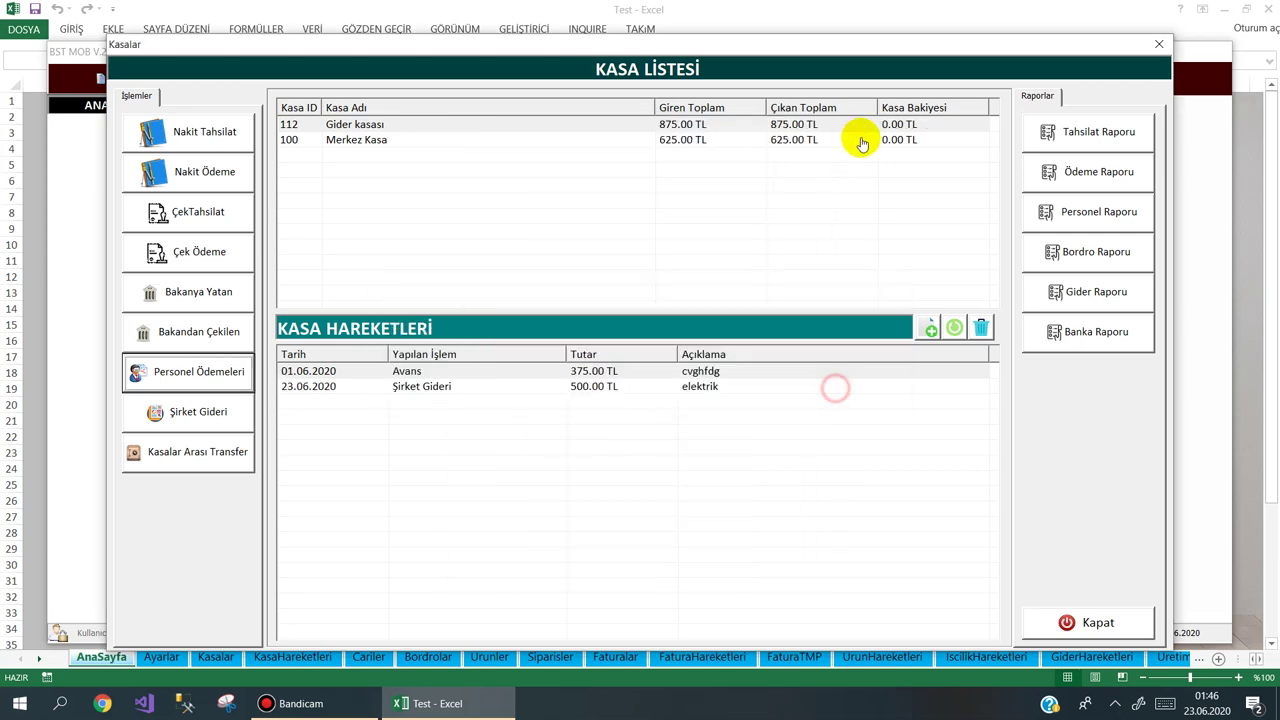
Step: Check the staff member's paid total in the staff definitions list
{"action": "key", "text": "Escape"}
{"action": "left_click", "coordinate": [100, 105]}
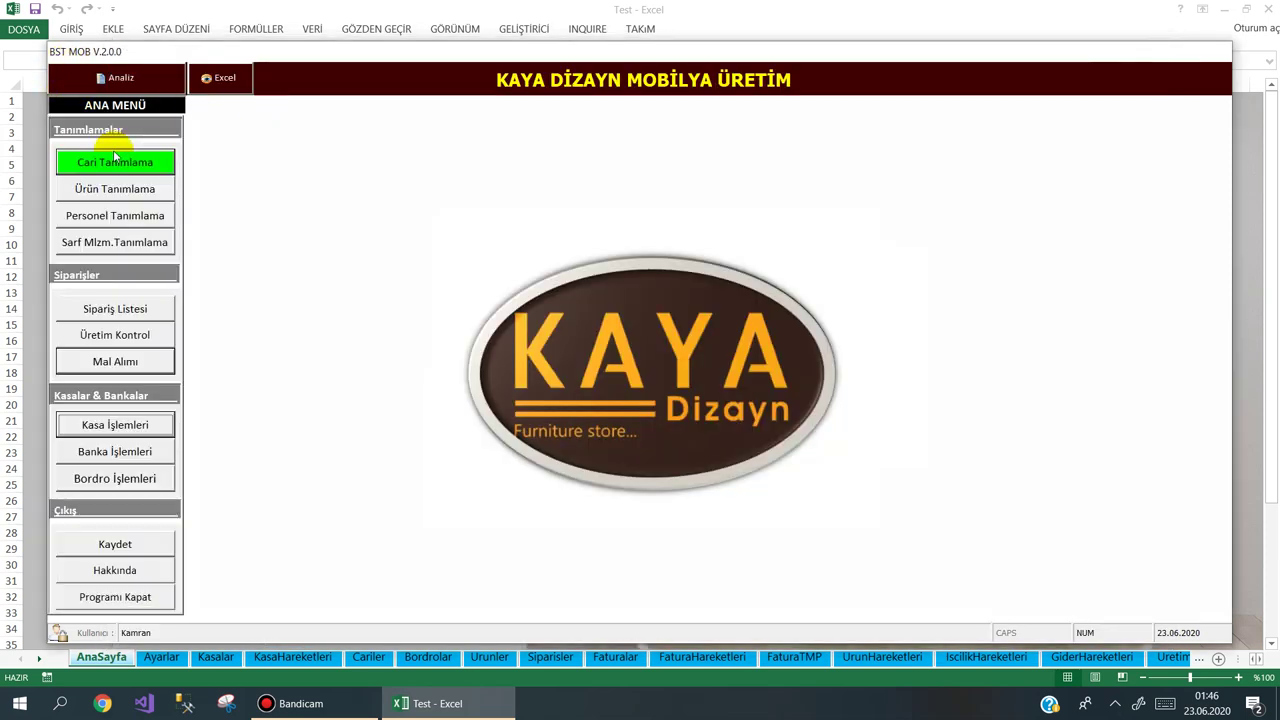
{"action": "left_click", "coordinate": [119, 158]}
{"action": "key", "text": "Escape"}
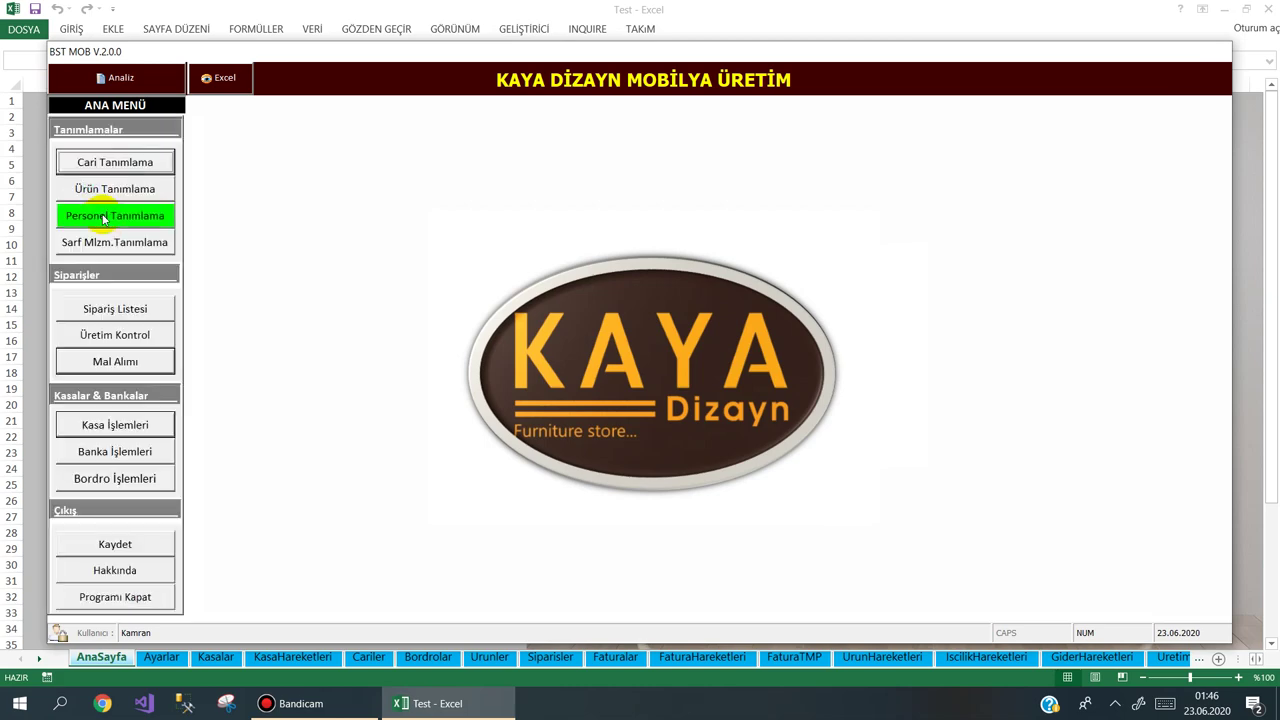
{"action": "left_click", "coordinate": [103, 214]}
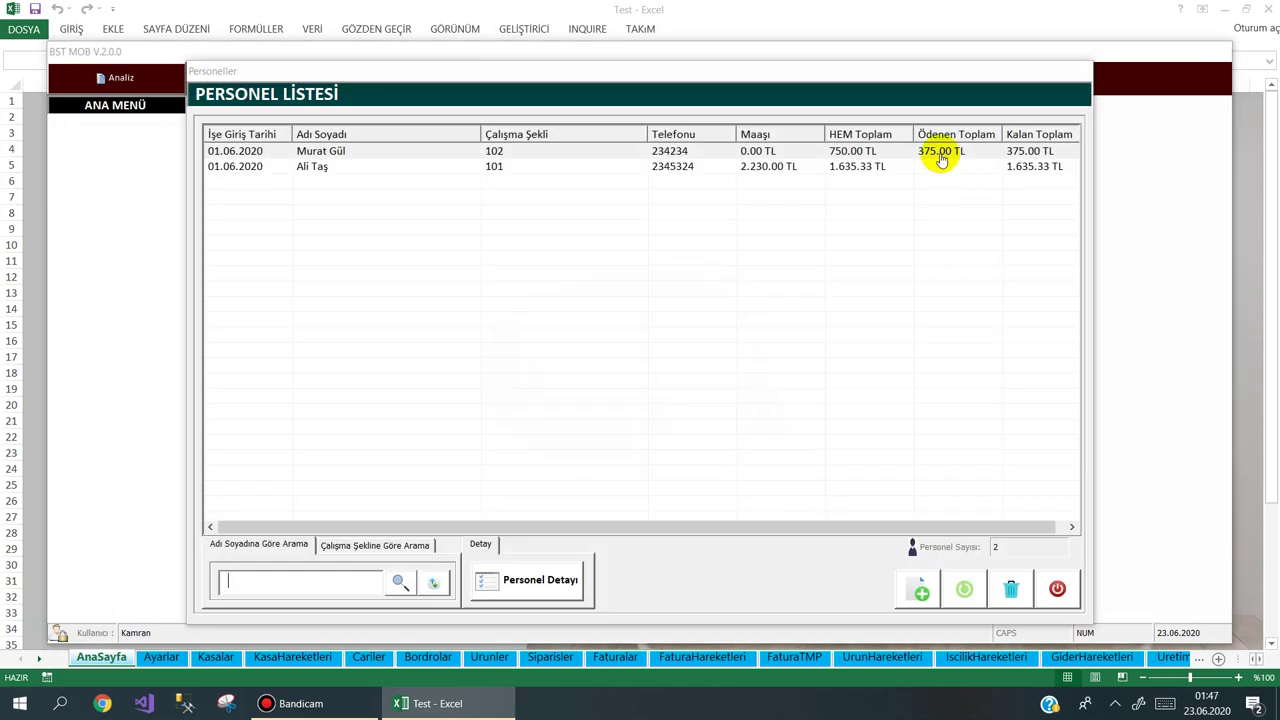
{"action": "left_click", "coordinate": [940, 152]}
Step: Delete the 375 TL Avans payment from the staff payment report
{"action": "key", "text": "Escape"}
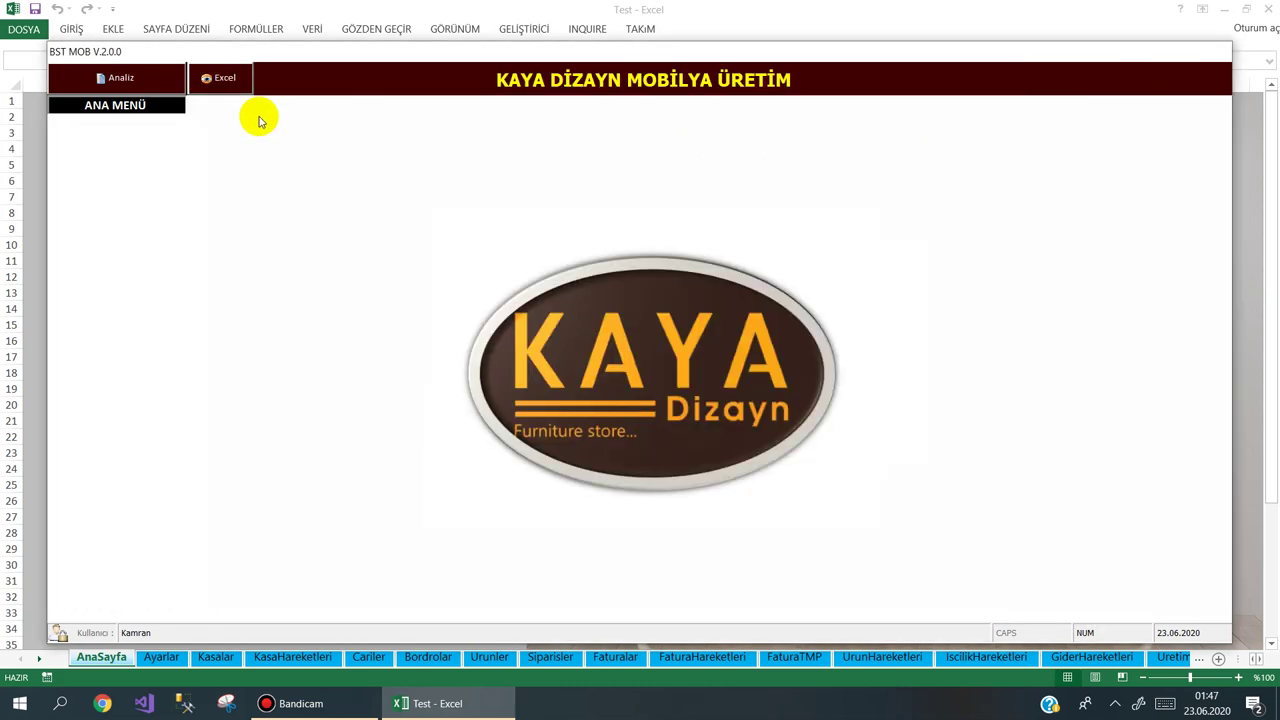
{"action": "mouse_move", "coordinate": [71, 314]}
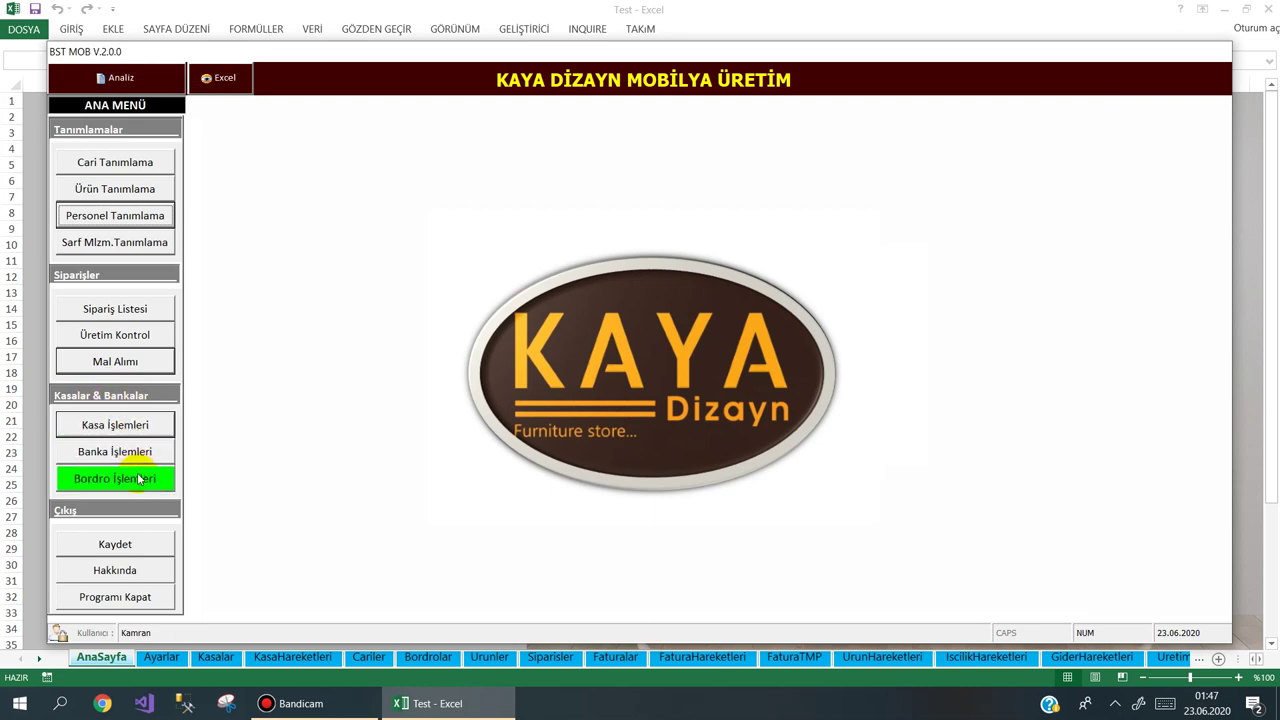
{"action": "left_click", "coordinate": [120, 425]}
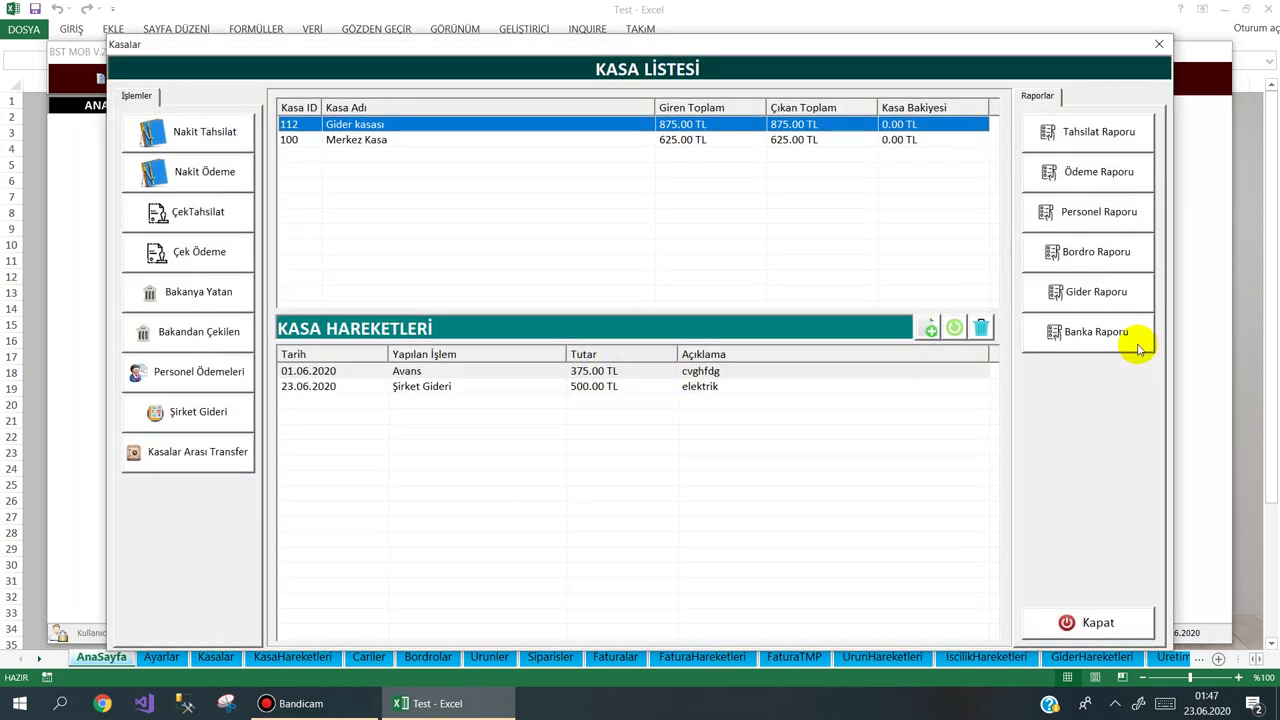
{"action": "left_click", "coordinate": [1100, 213]}
{"action": "left_click", "coordinate": [800, 122]}
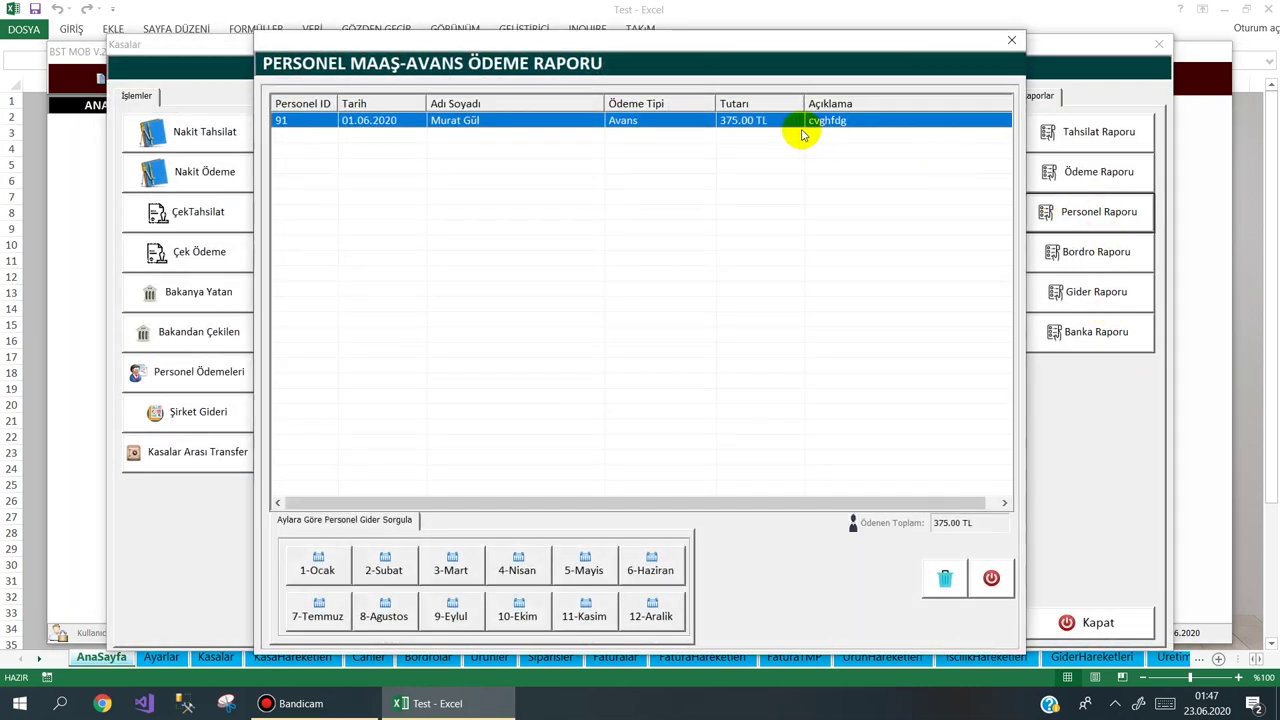
{"action": "left_click", "coordinate": [942, 575]}
{"action": "left_click", "coordinate": [645, 408]}
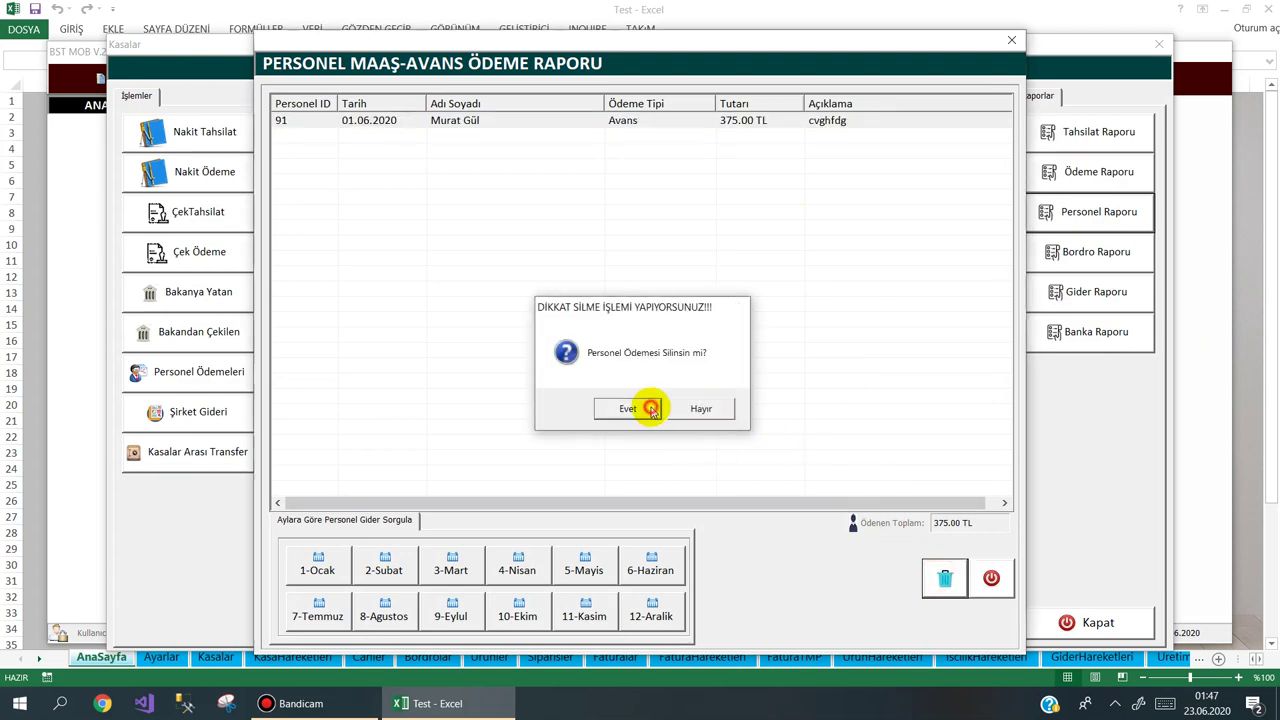
{"action": "key", "text": "Return"}
Step: Verify Gider kasası is back at 375.00 TL and the employee's paid total is 0.00 TL
{"action": "left_click", "coordinate": [890, 128]}
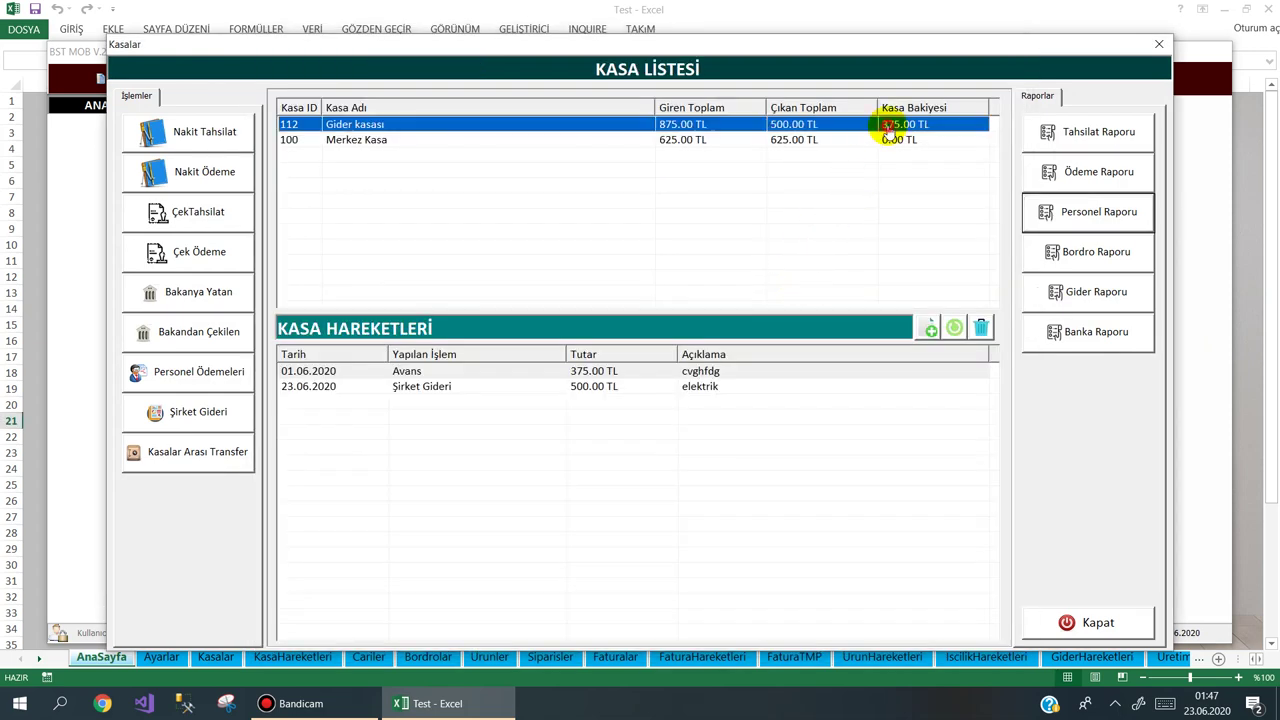
{"action": "key", "text": "Escape"}
{"action": "mouse_move", "coordinate": [112, 105]}
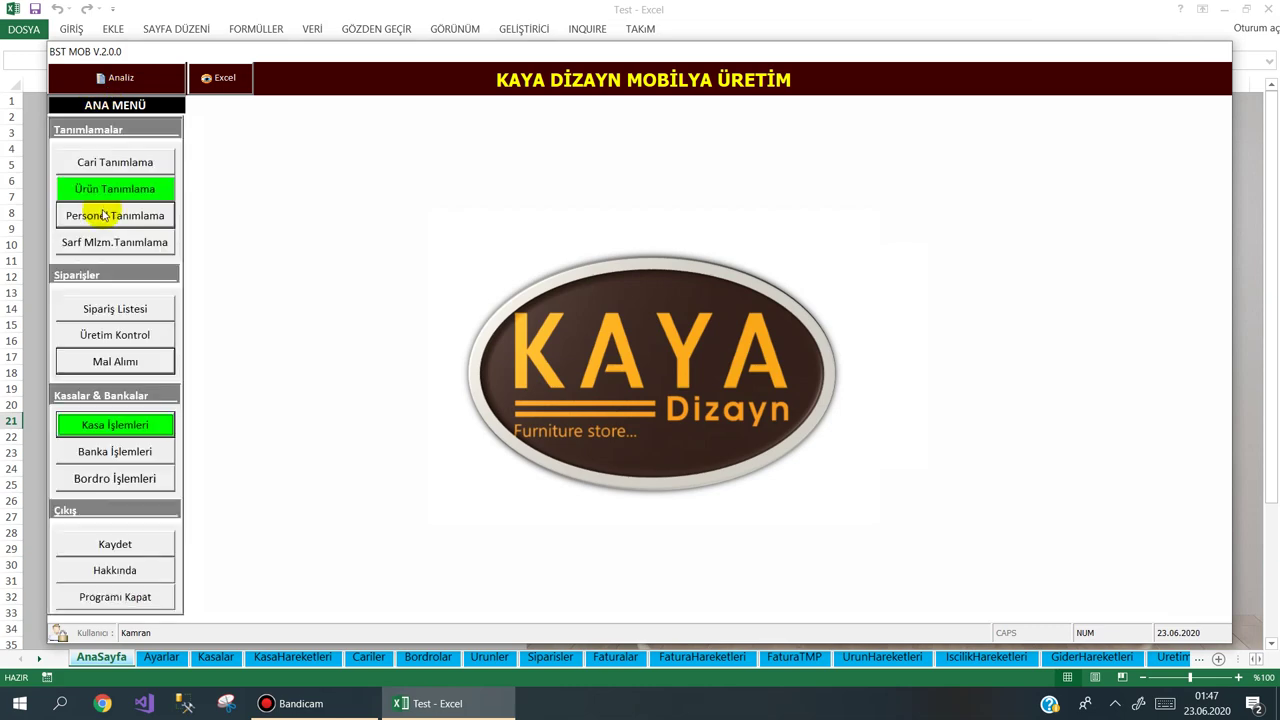
{"action": "left_click", "coordinate": [100, 212]}
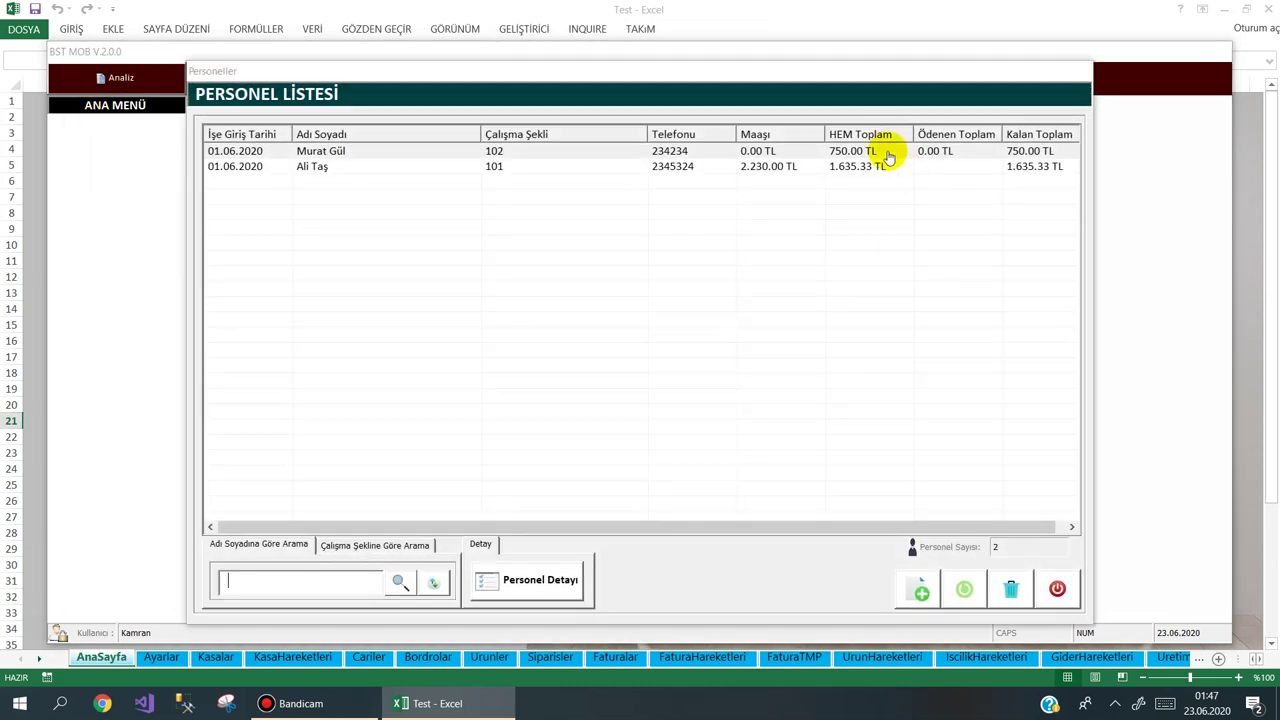
{"action": "left_click", "coordinate": [870, 152]}
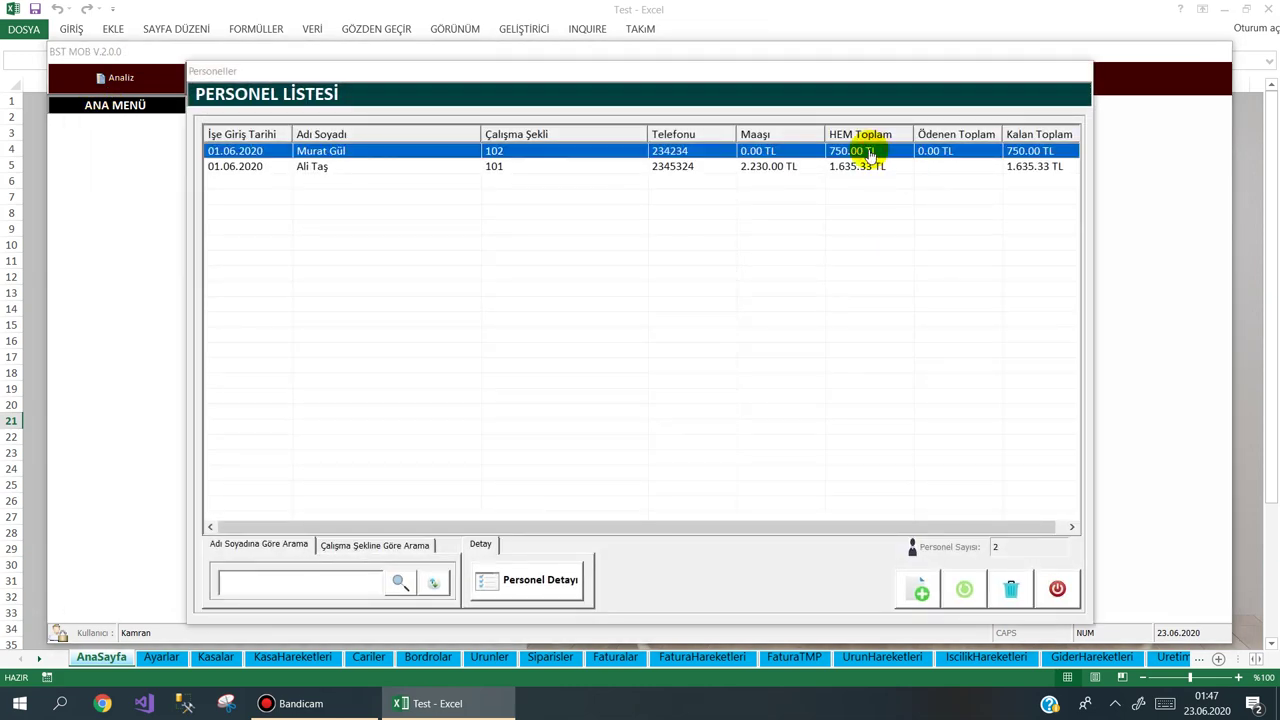
{"action": "key", "text": "Escape"}
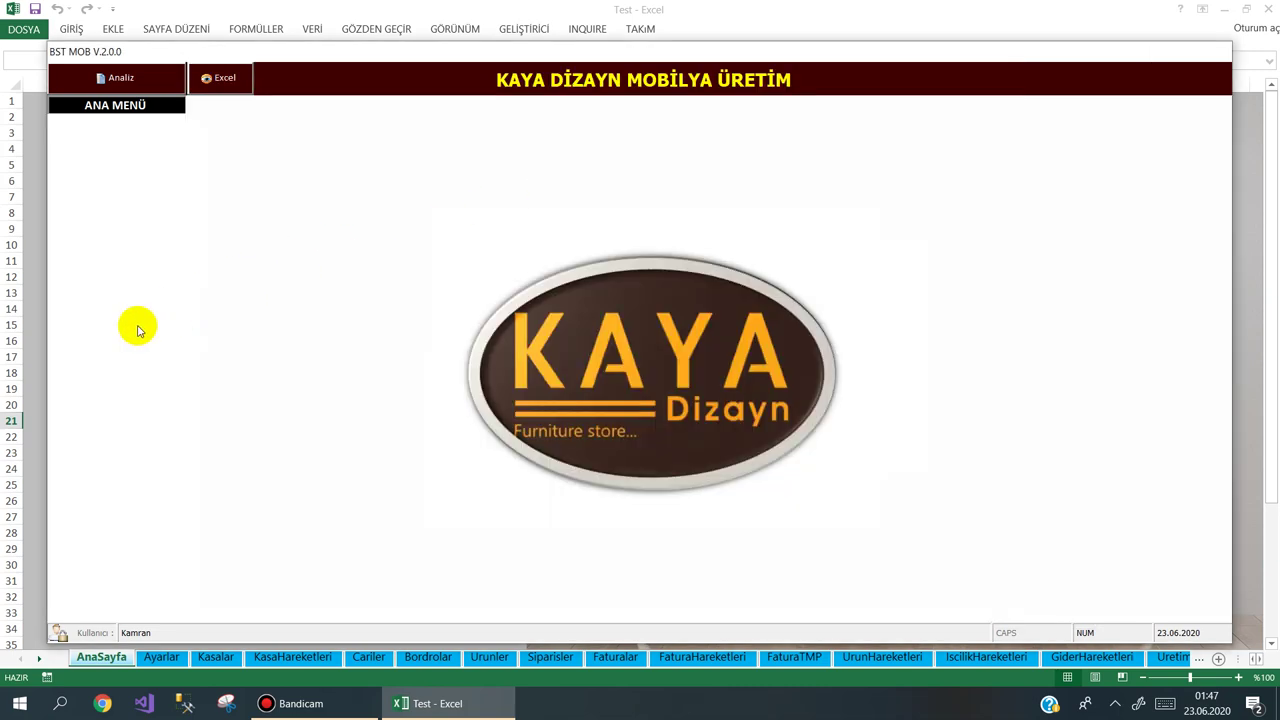
Step: Start a bank staff payment using the Akbank account and the first staff member
{"action": "mouse_move", "coordinate": [143, 363]}
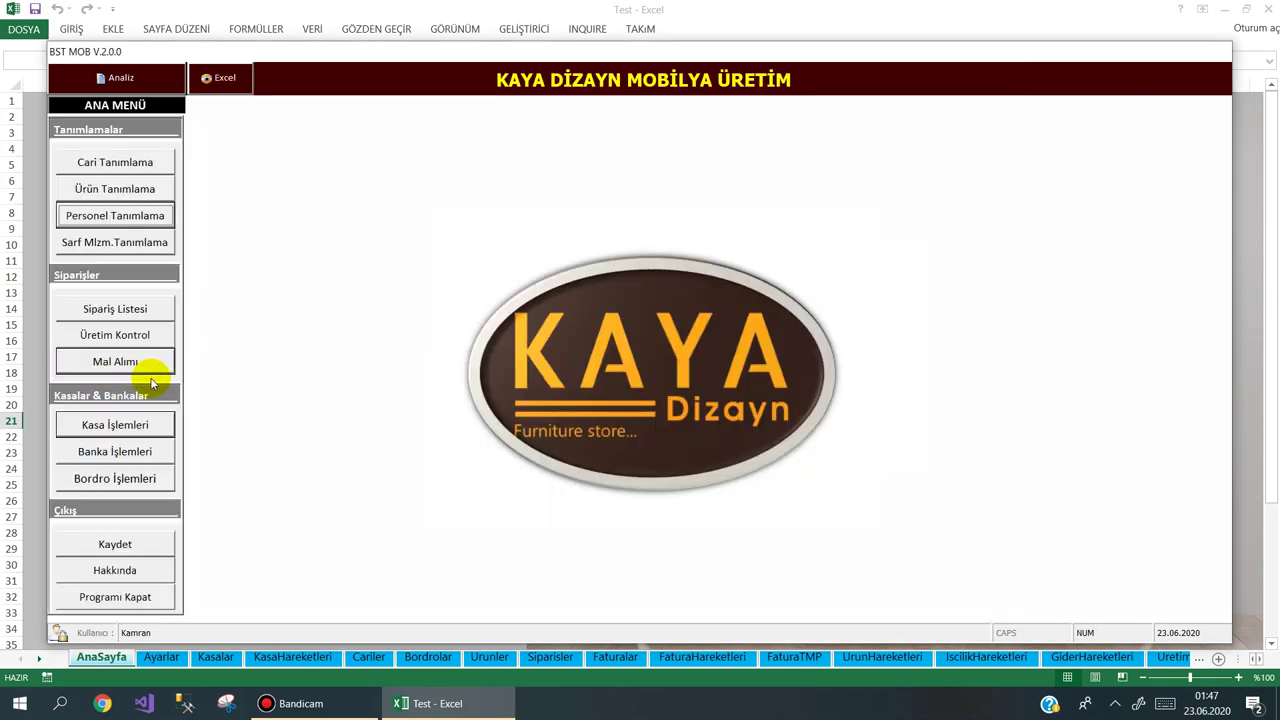
{"action": "left_click", "coordinate": [110, 425]}
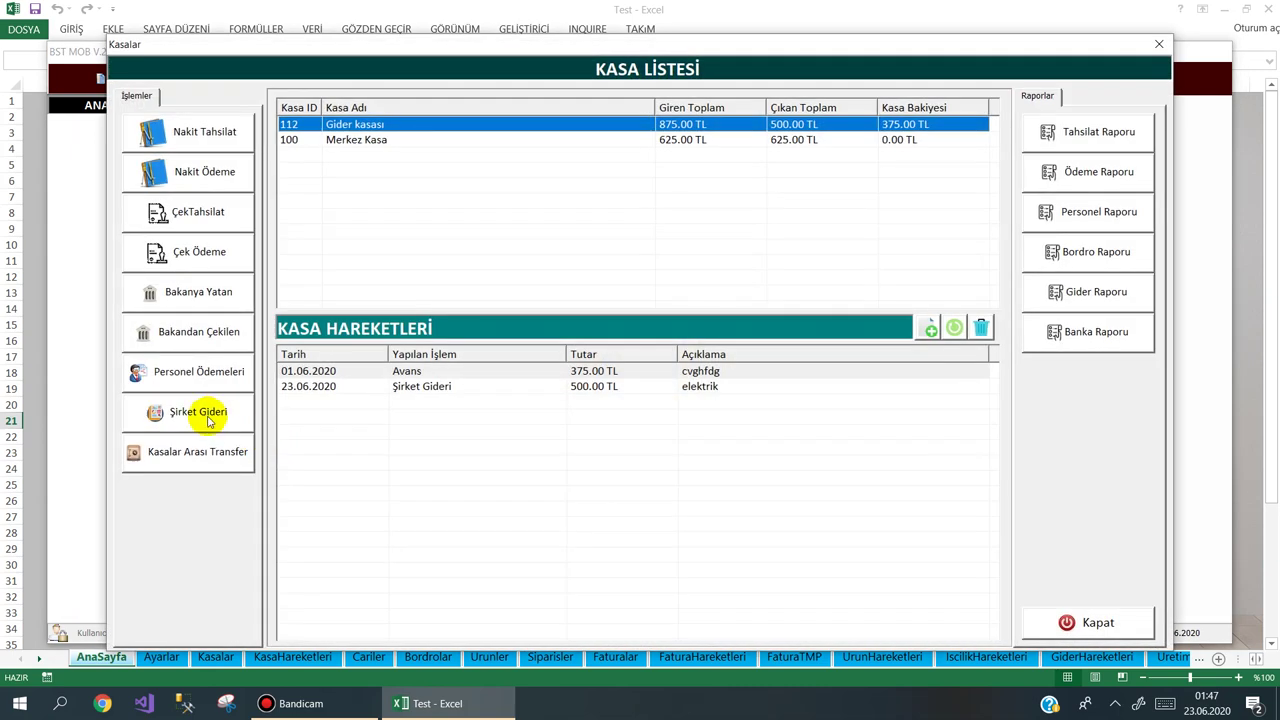
{"action": "left_click", "coordinate": [201, 373]}
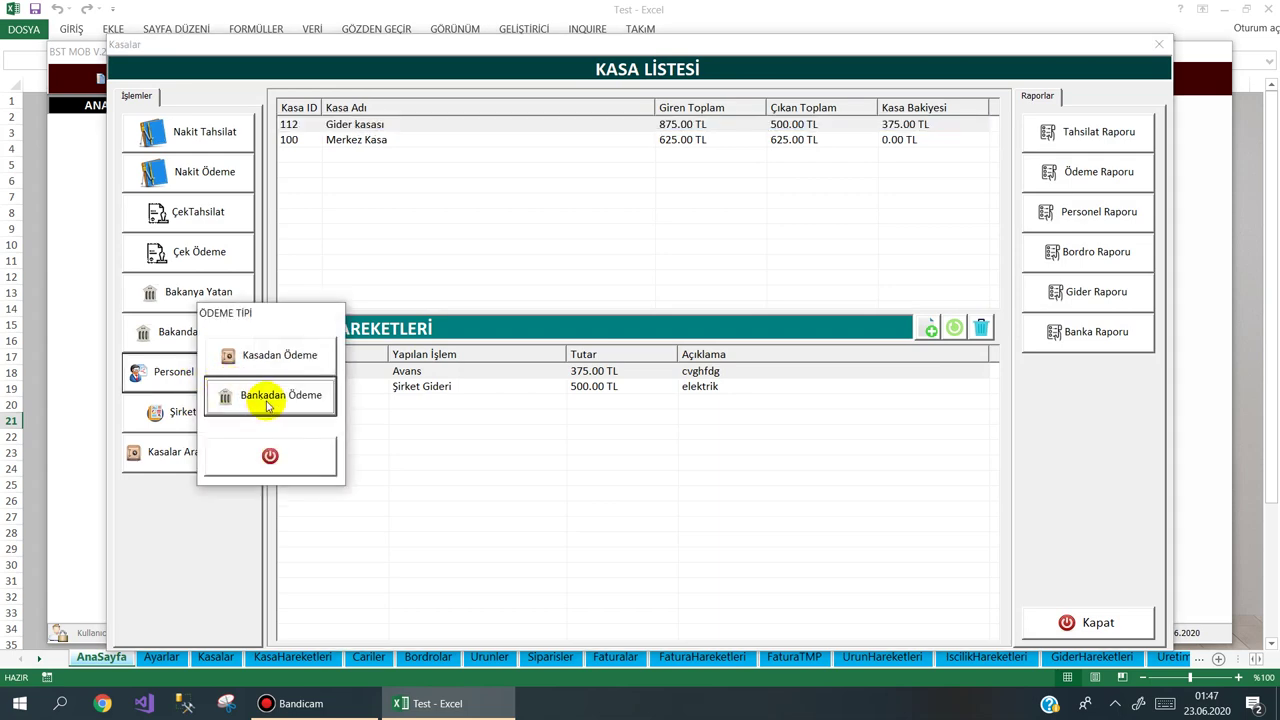
{"action": "left_click", "coordinate": [275, 394]}
{"action": "left_click", "coordinate": [679, 133]}
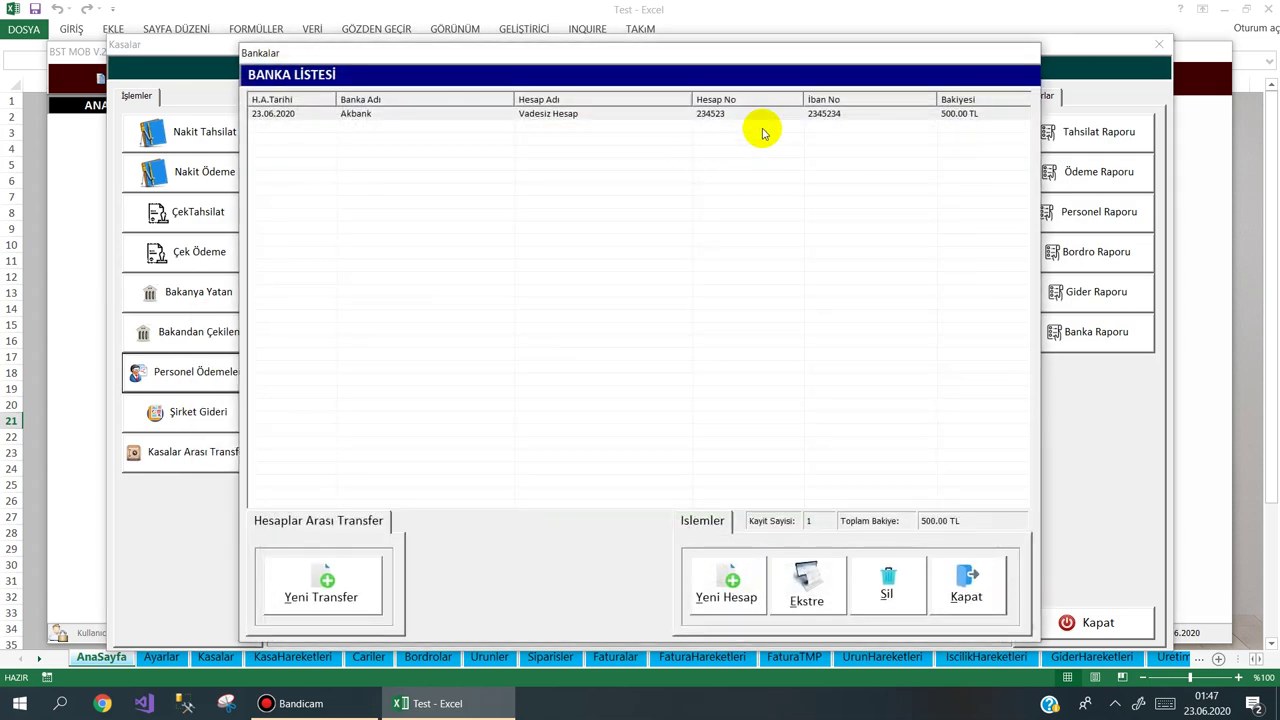
{"action": "left_click", "coordinate": [795, 115]}
{"action": "double_click", "coordinate": [795, 116]}
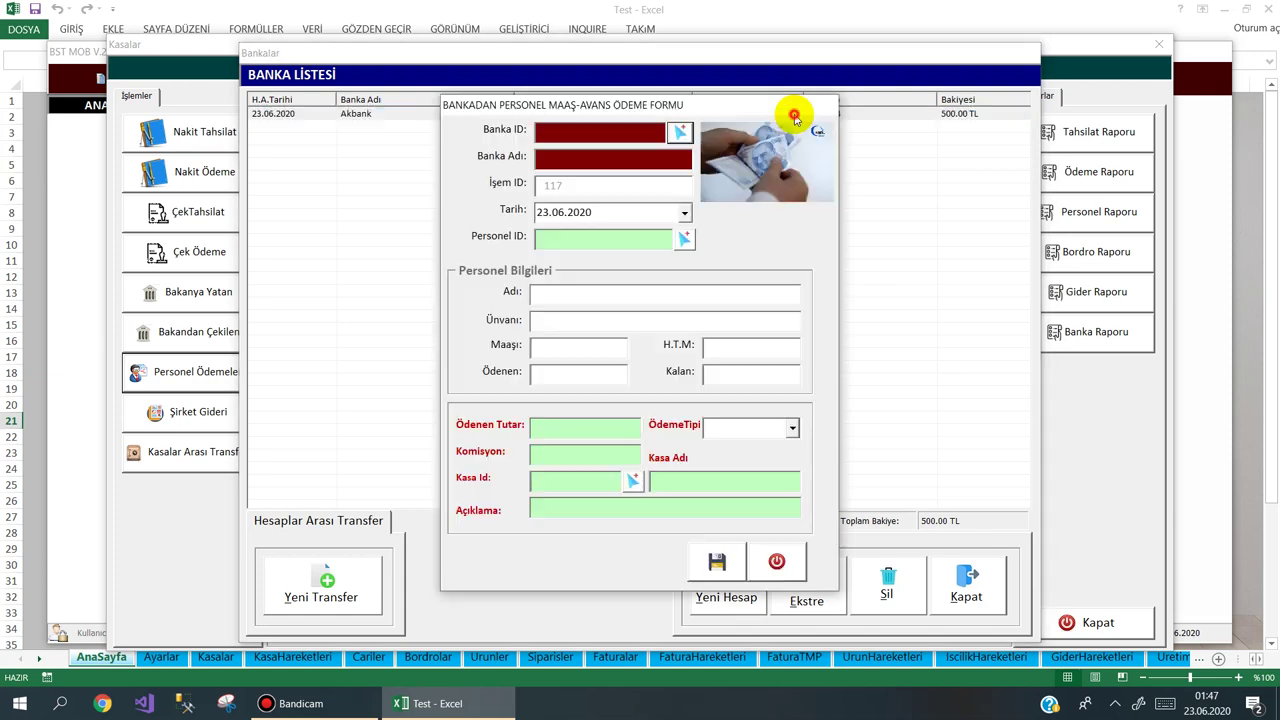
{"action": "left_click", "coordinate": [682, 238]}
{"action": "left_click", "coordinate": [472, 152]}
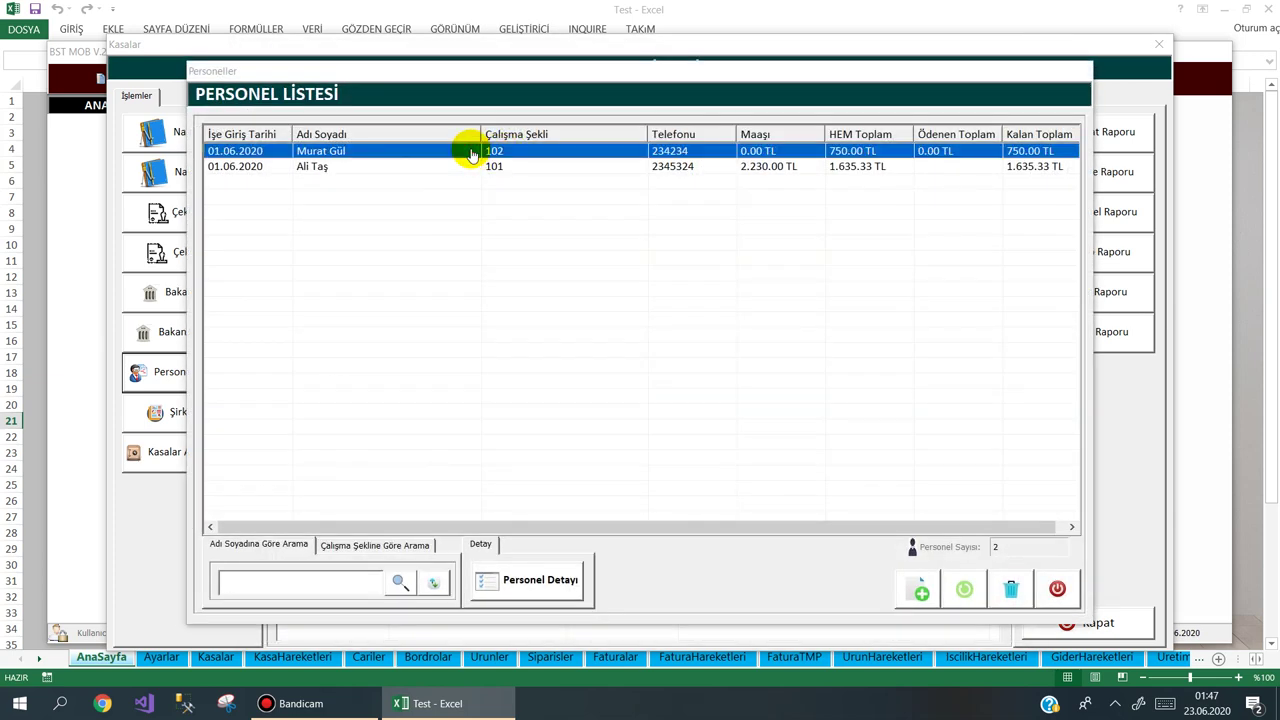
{"action": "double_click", "coordinate": [472, 152]}
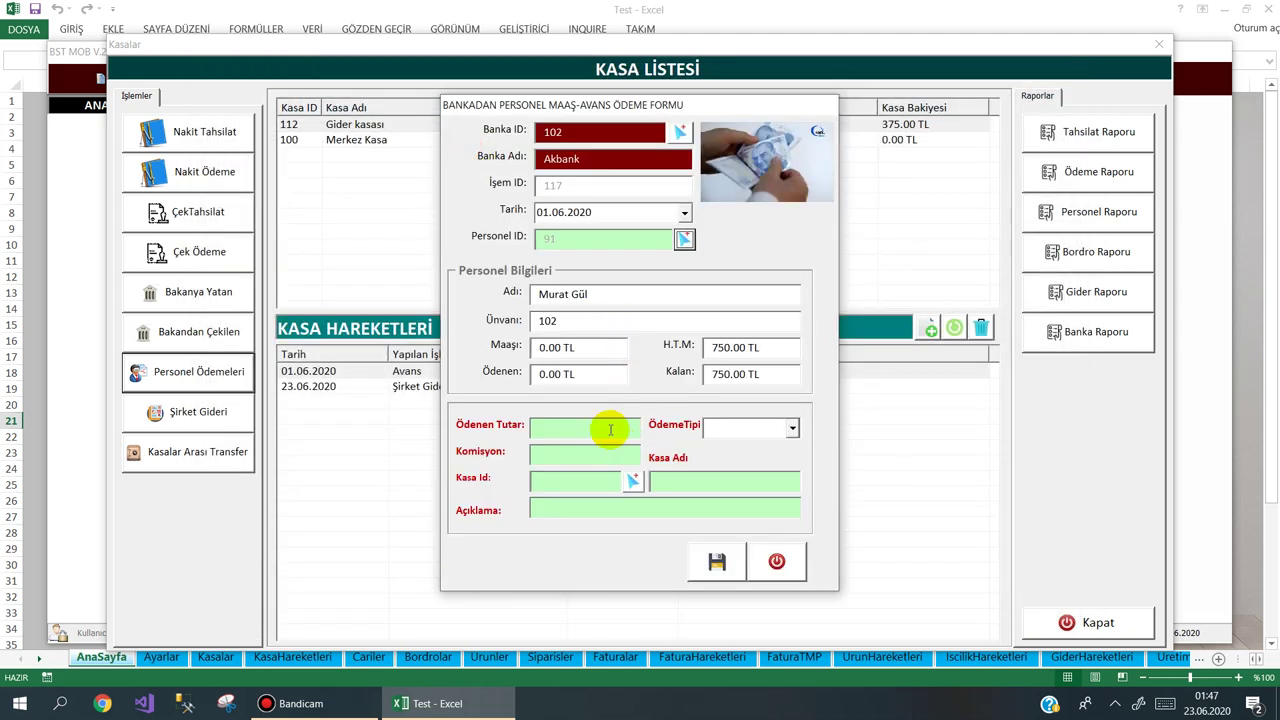
Step: Enter 750 TL as Avans with 0 commission and cash box 112, then save
{"action": "type", "text": "750"}
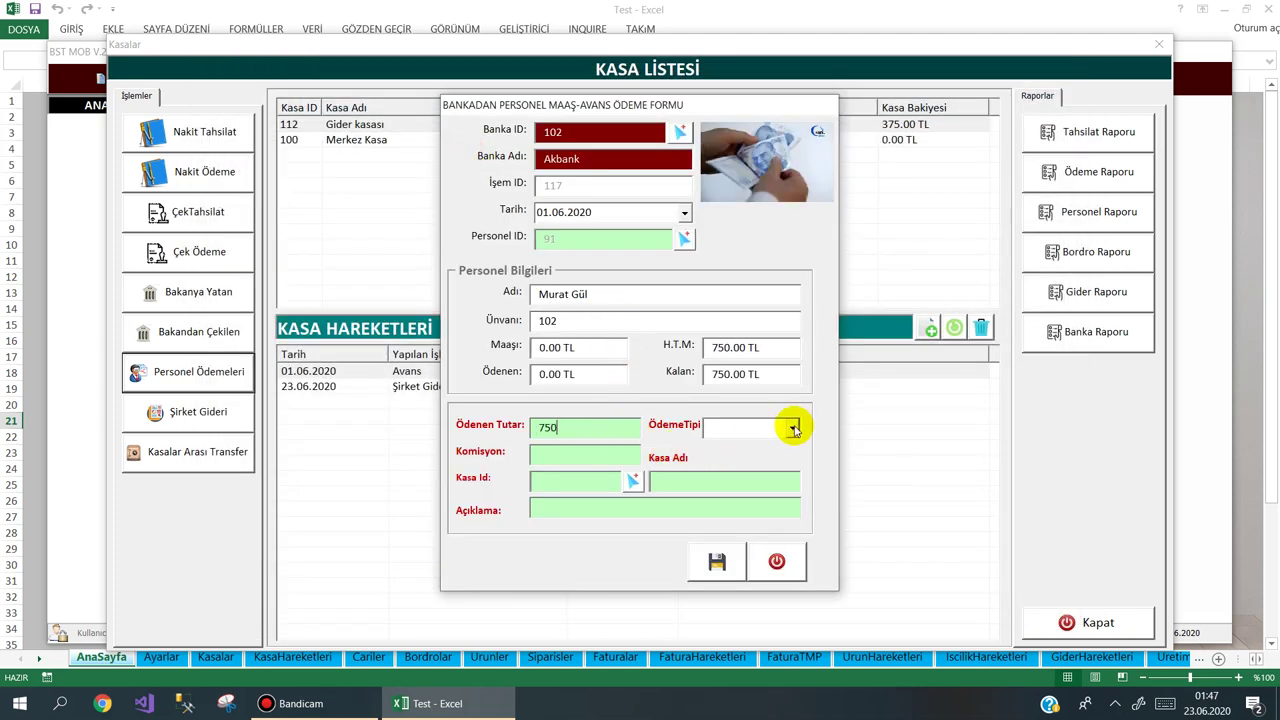
{"action": "left_click", "coordinate": [792, 427]}
{"action": "left_click", "coordinate": [748, 442]}
{"action": "left_click", "coordinate": [561, 457]}
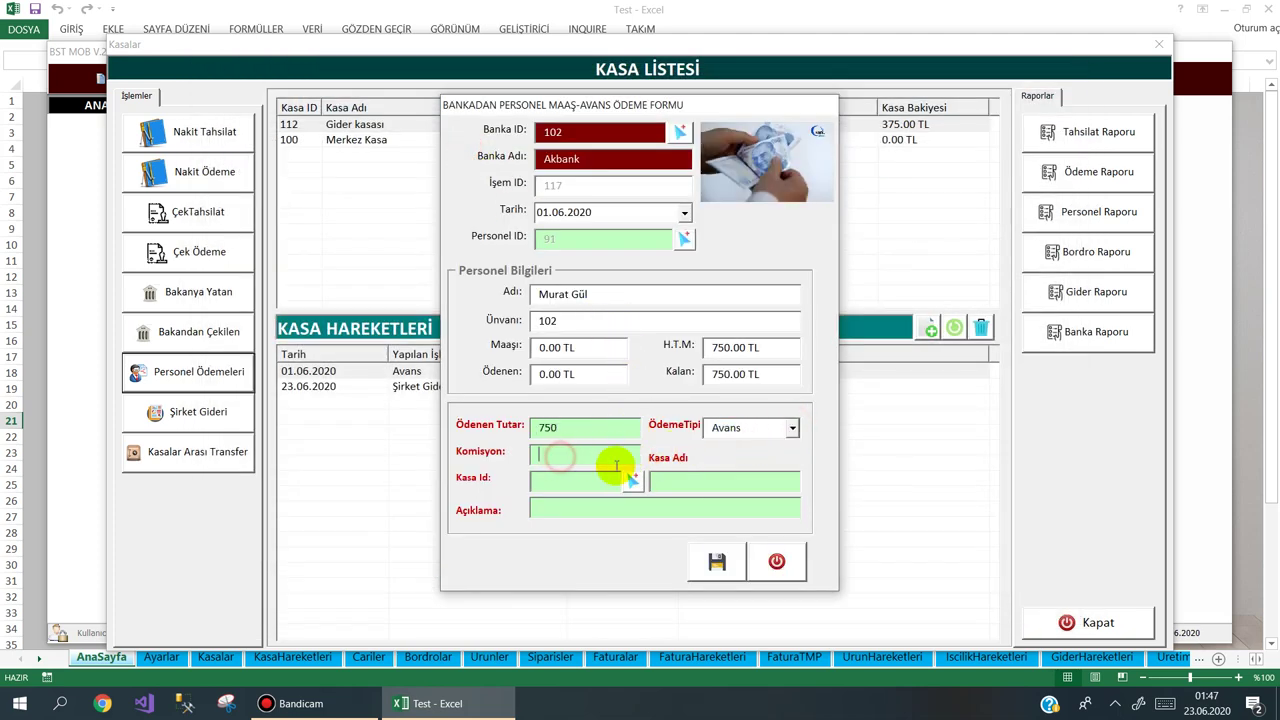
{"action": "type", "text": "0"}
{"action": "left_click", "coordinate": [634, 482]}
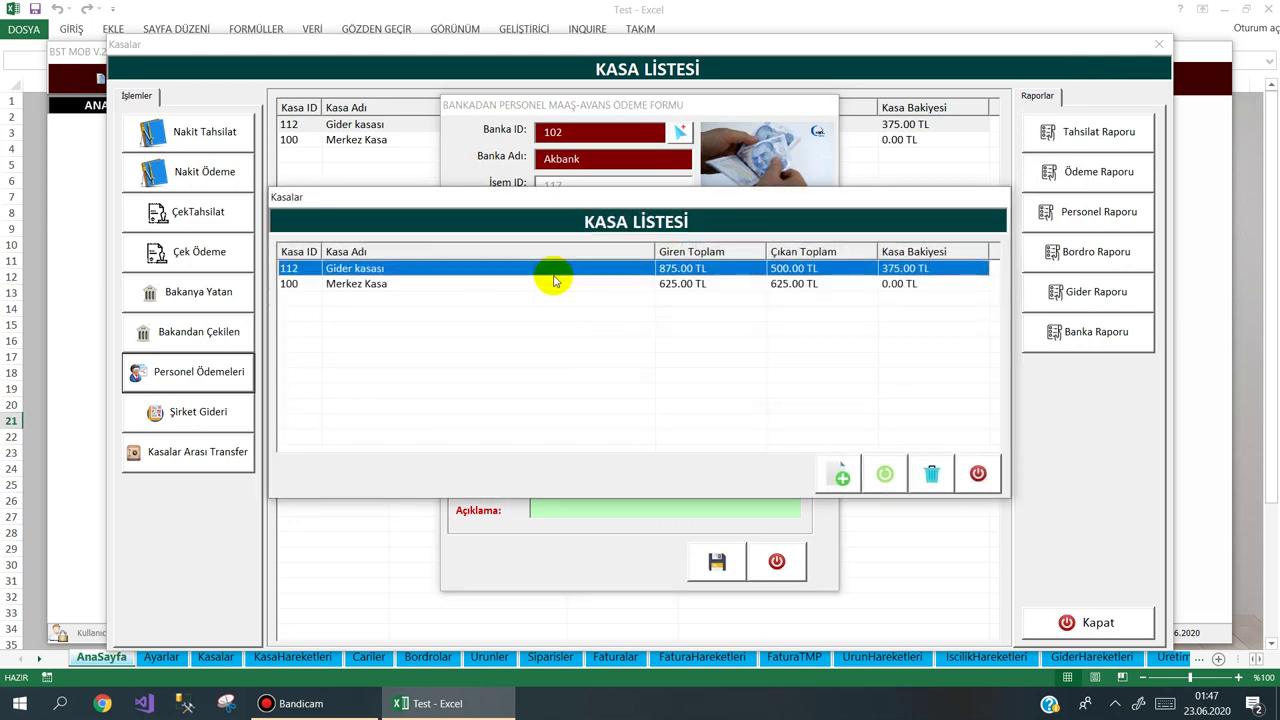
{"action": "double_click", "coordinate": [551, 271]}
{"action": "type", "text": "avans"}
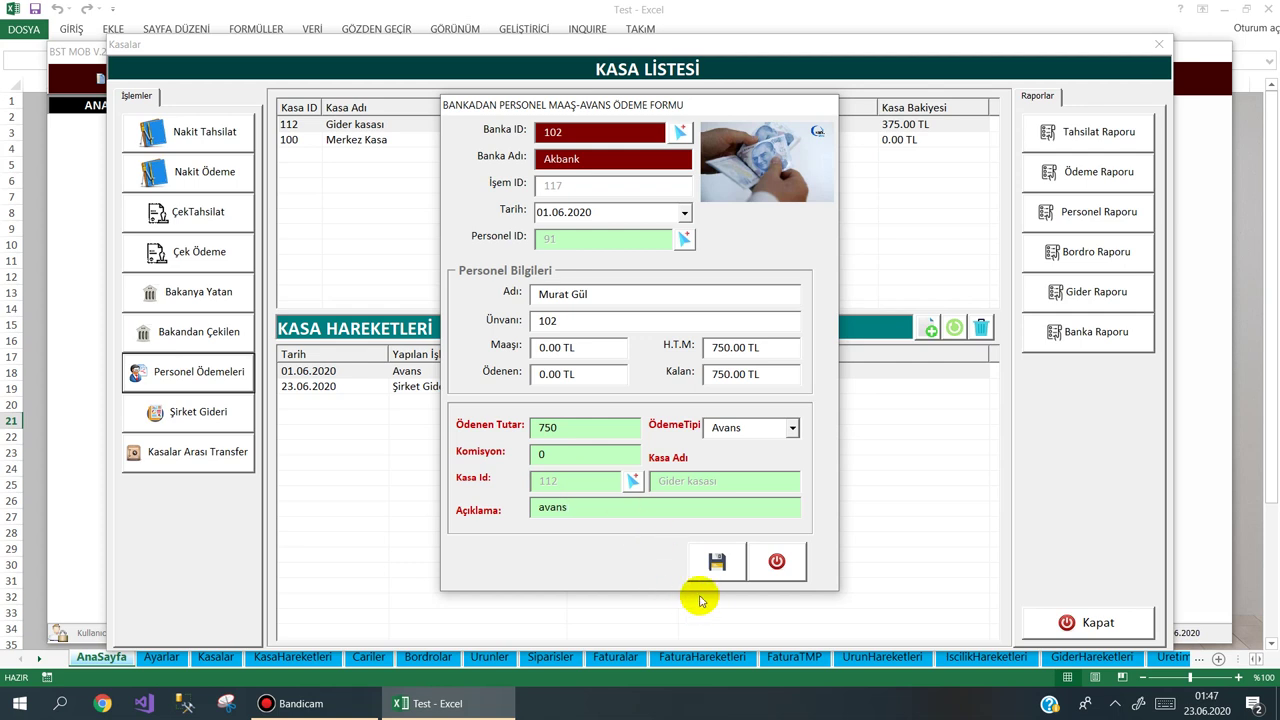
{"action": "left_click", "coordinate": [713, 555]}
{"action": "left_click", "coordinate": [604, 411]}
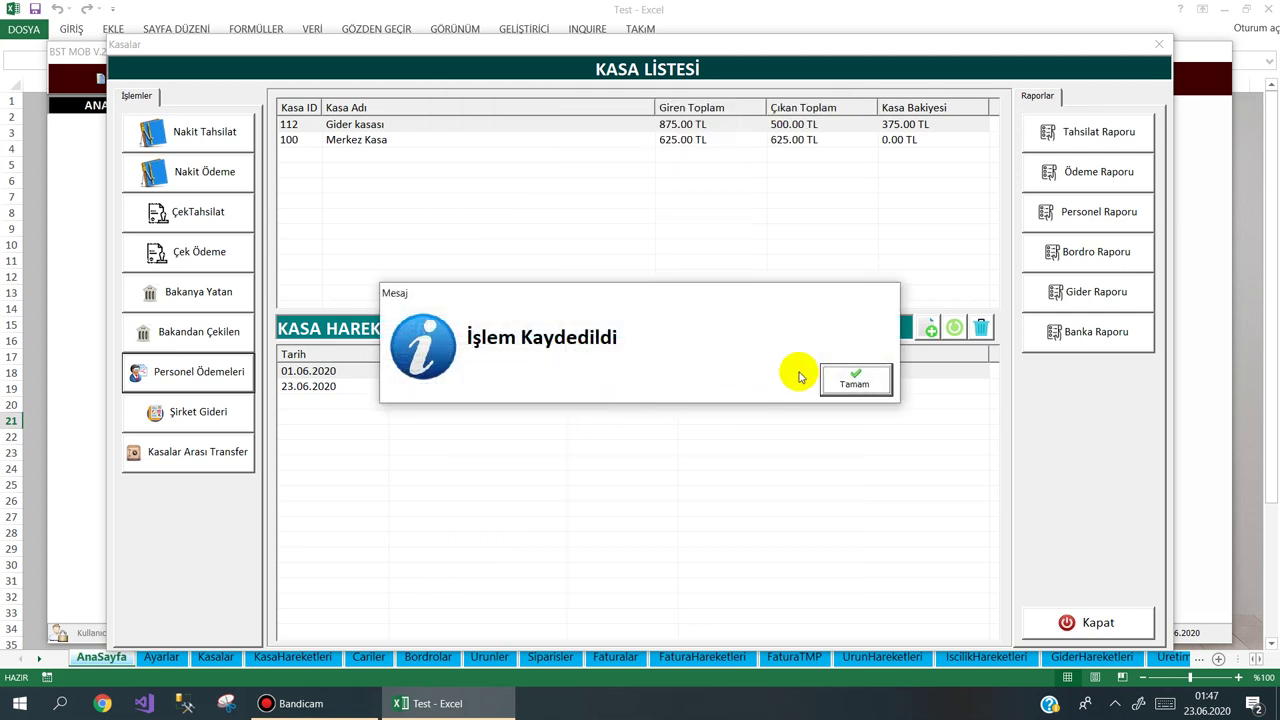
{"action": "left_click", "coordinate": [855, 380]}
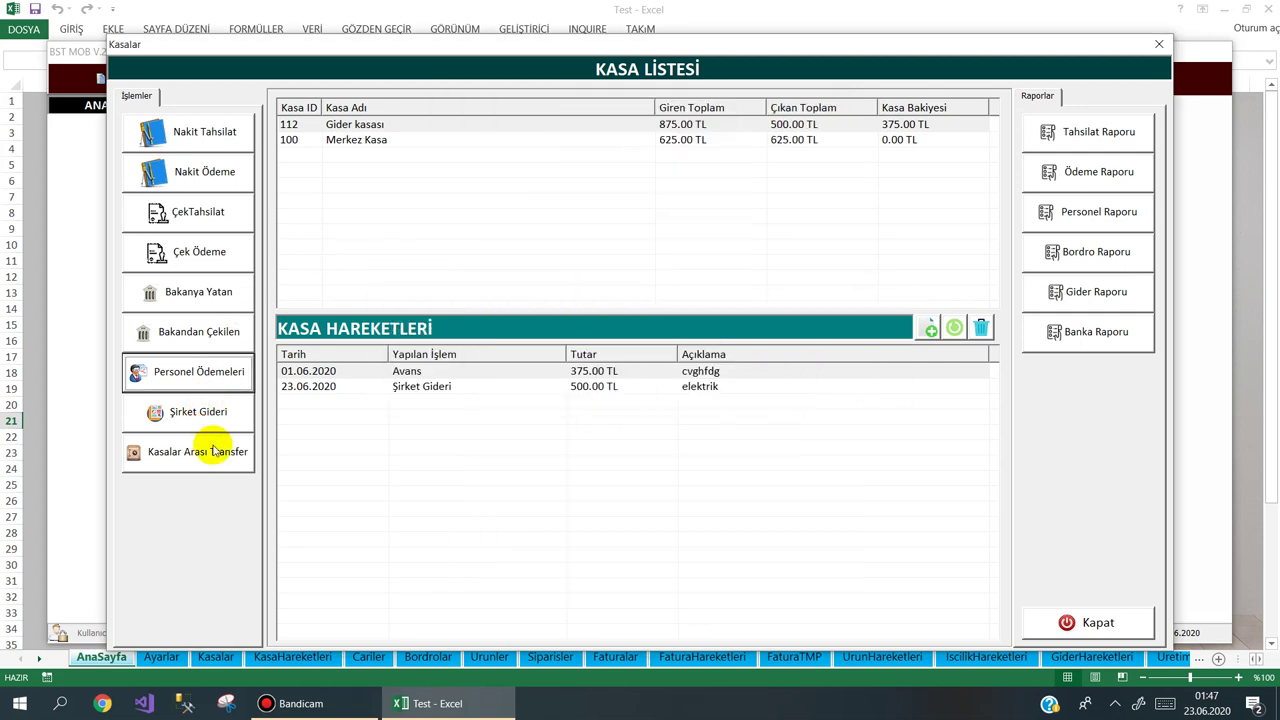
Step: Check Akbank at -250.00 TL and the employee's 750.00 TL paid total, closing each list
{"action": "left_click", "coordinate": [1062, 334]}
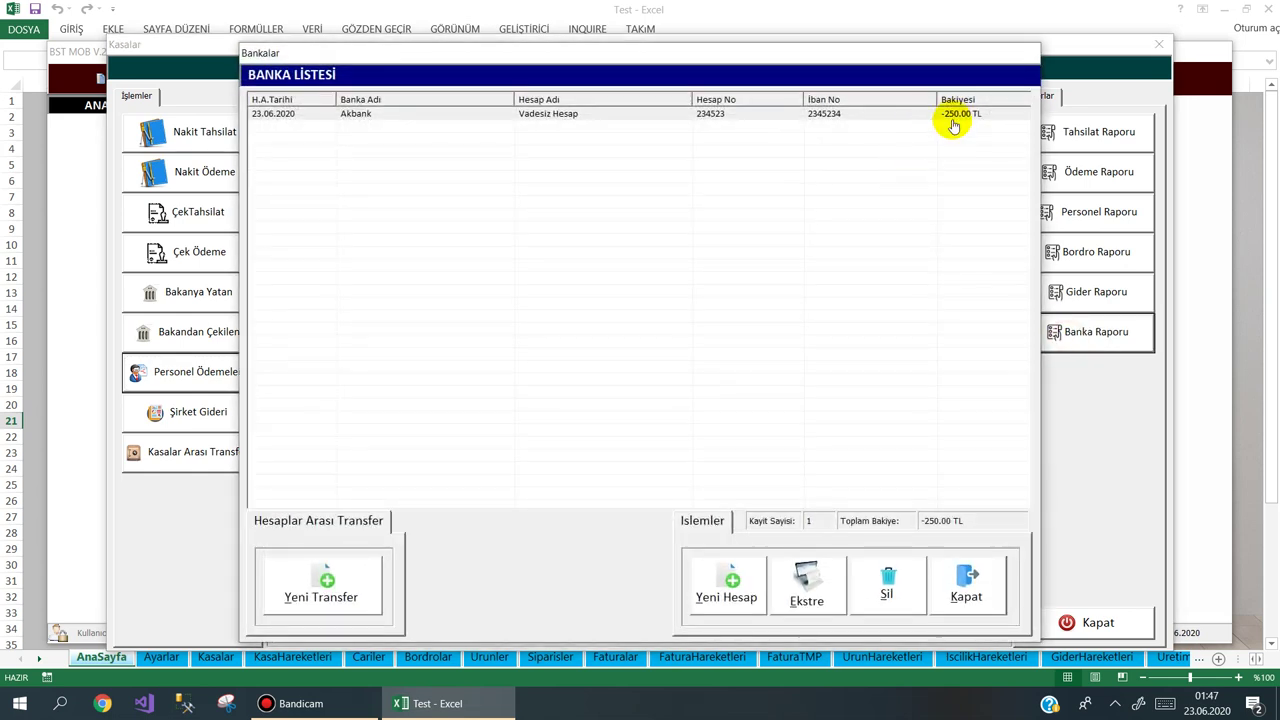
{"action": "left_click", "coordinate": [955, 117]}
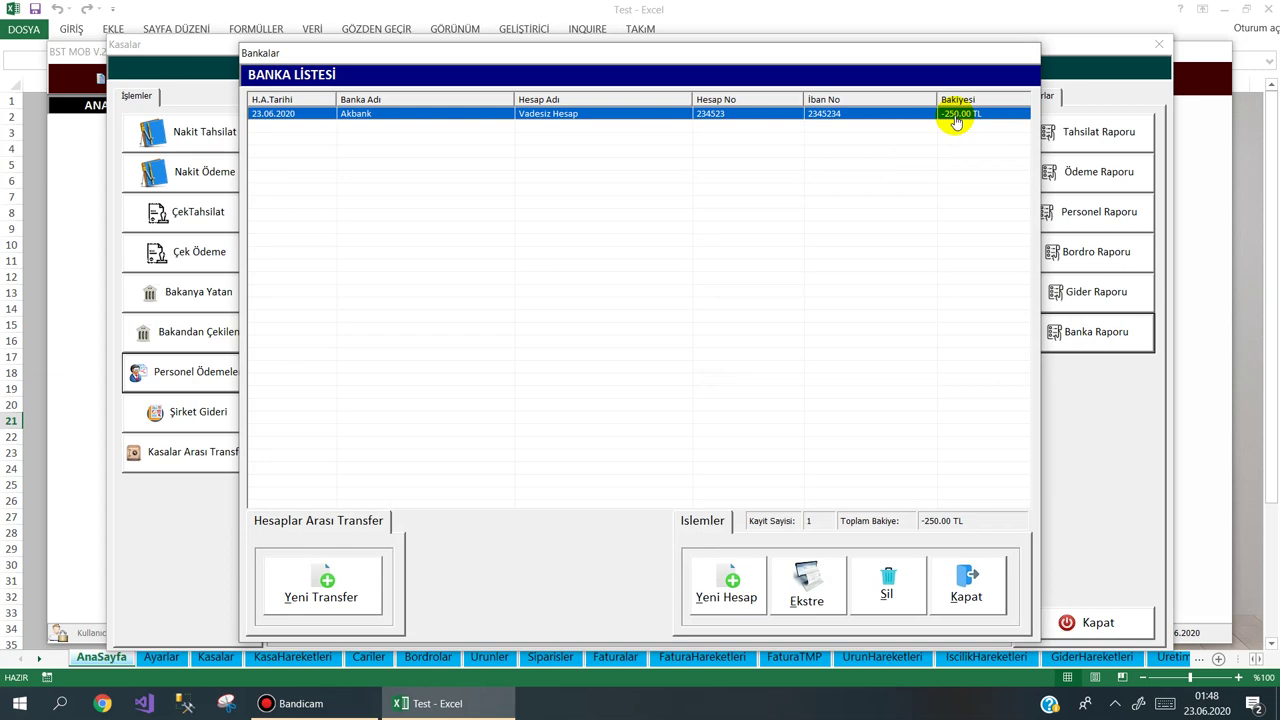
{"action": "key", "text": "Escape"}
{"action": "left_click", "coordinate": [1088, 211]}
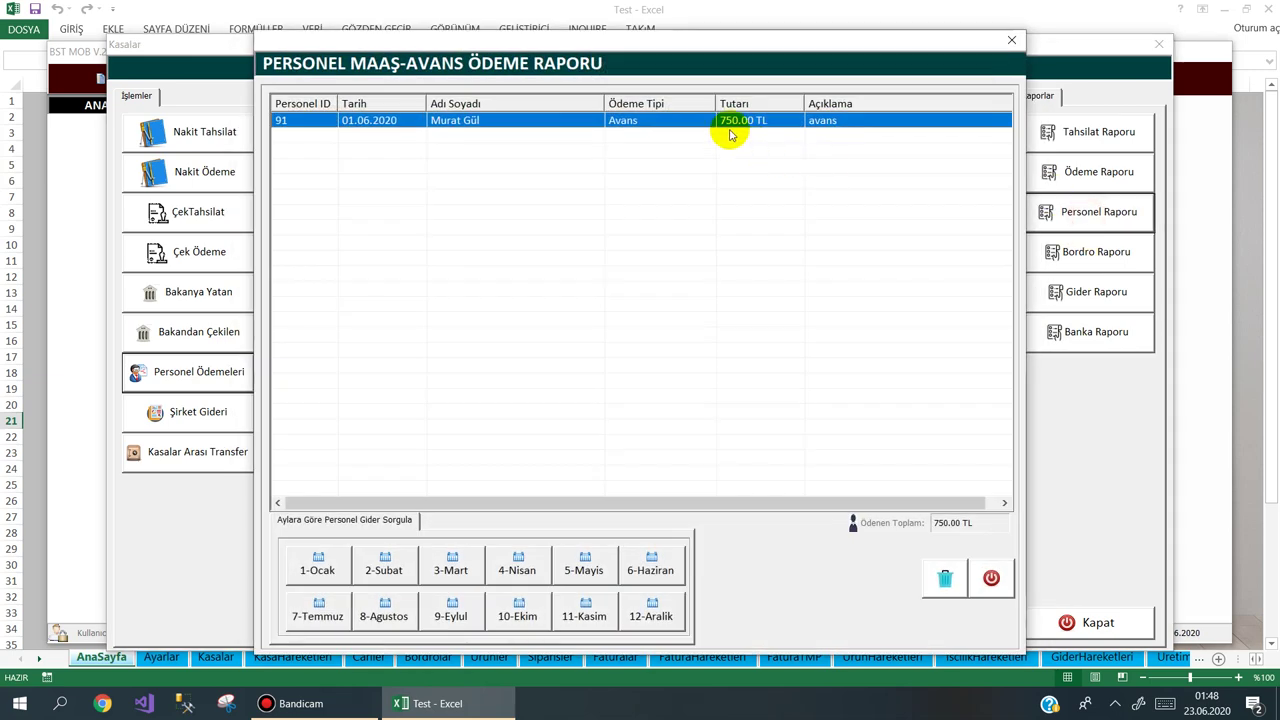
{"action": "key", "text": "Escape"}
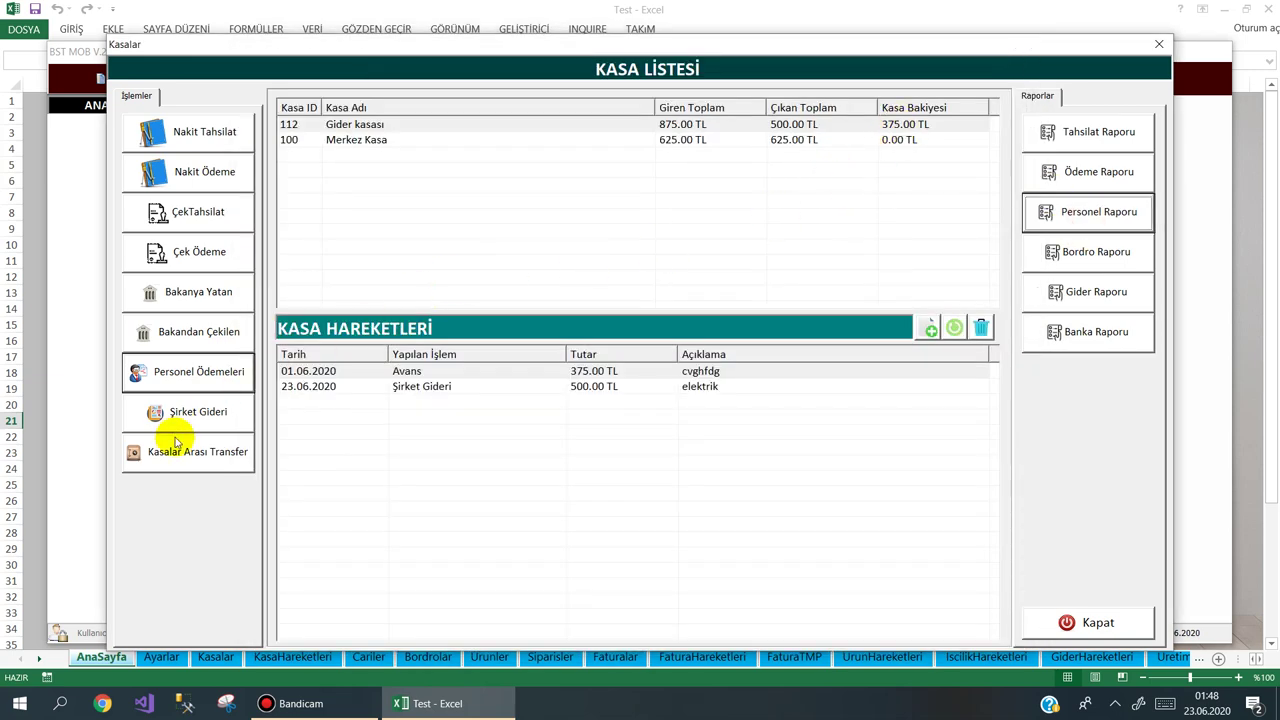
{"action": "left_click", "coordinate": [1062, 331]}
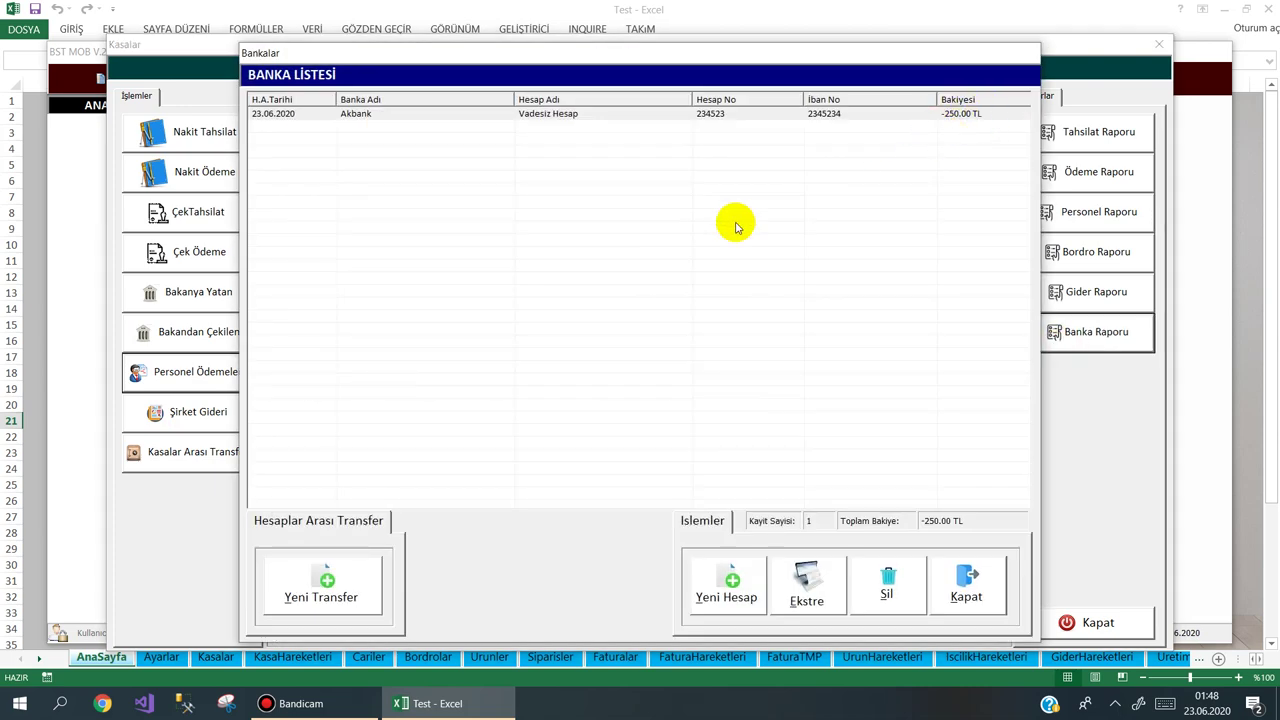
{"action": "key", "text": "Escape"}
{"action": "key", "text": "Escape"}
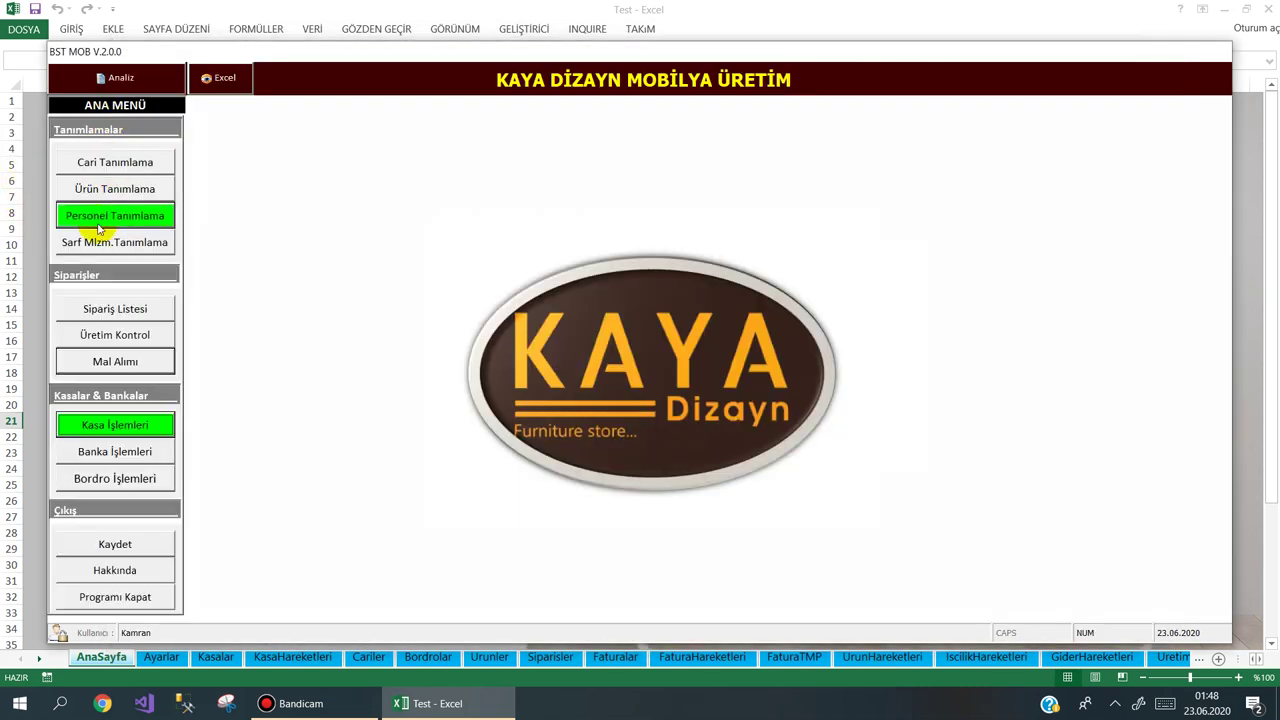
{"action": "left_click", "coordinate": [98, 222]}
{"action": "left_click", "coordinate": [933, 154]}
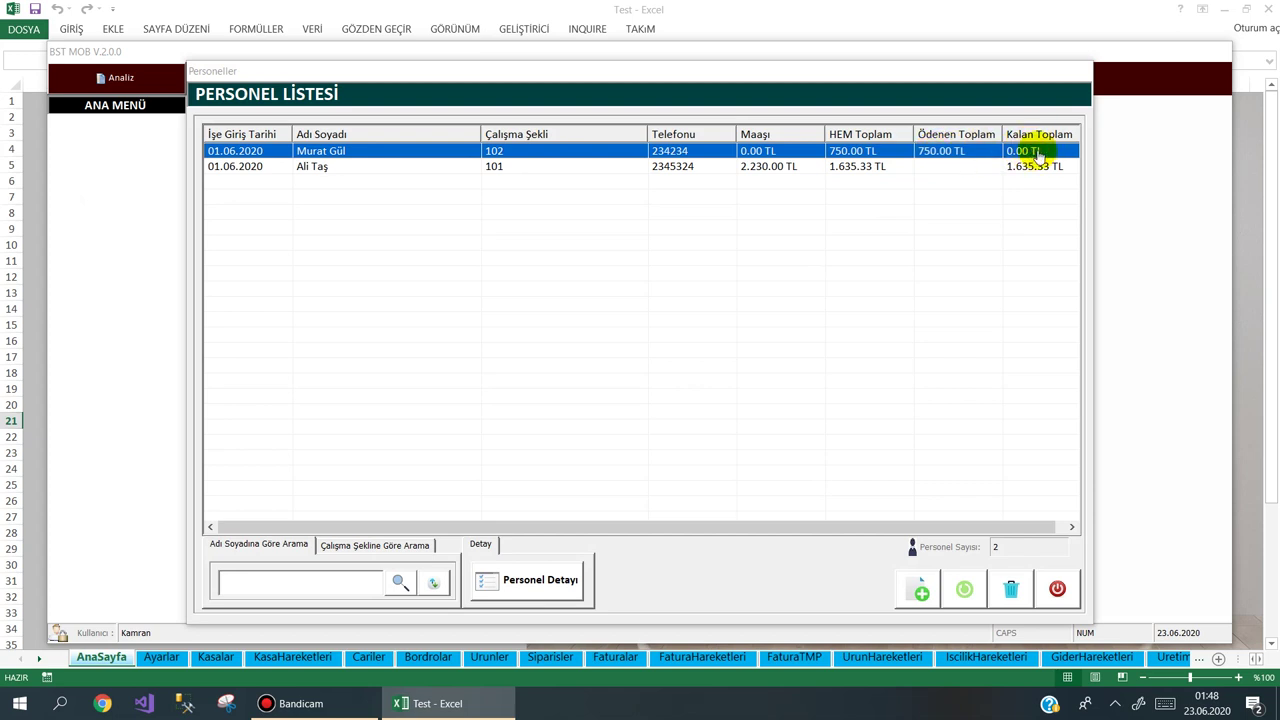
{"action": "key", "text": "Escape"}
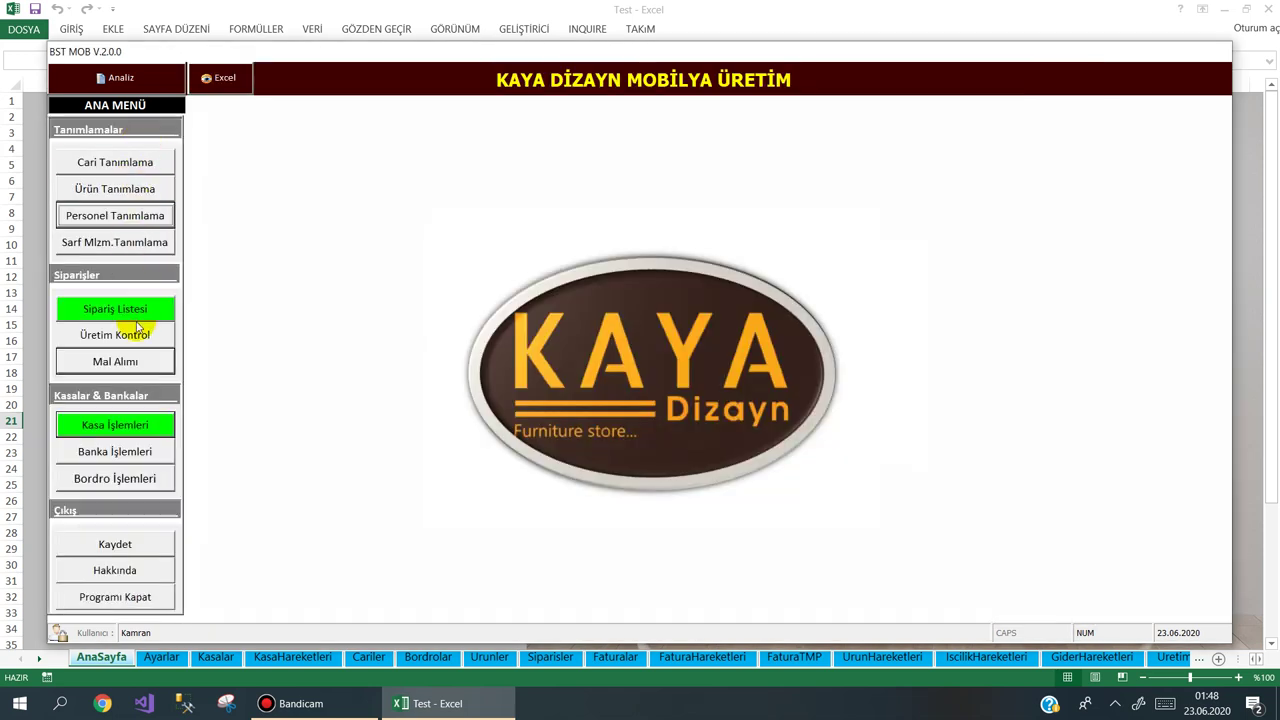
{"action": "left_click", "coordinate": [118, 480]}
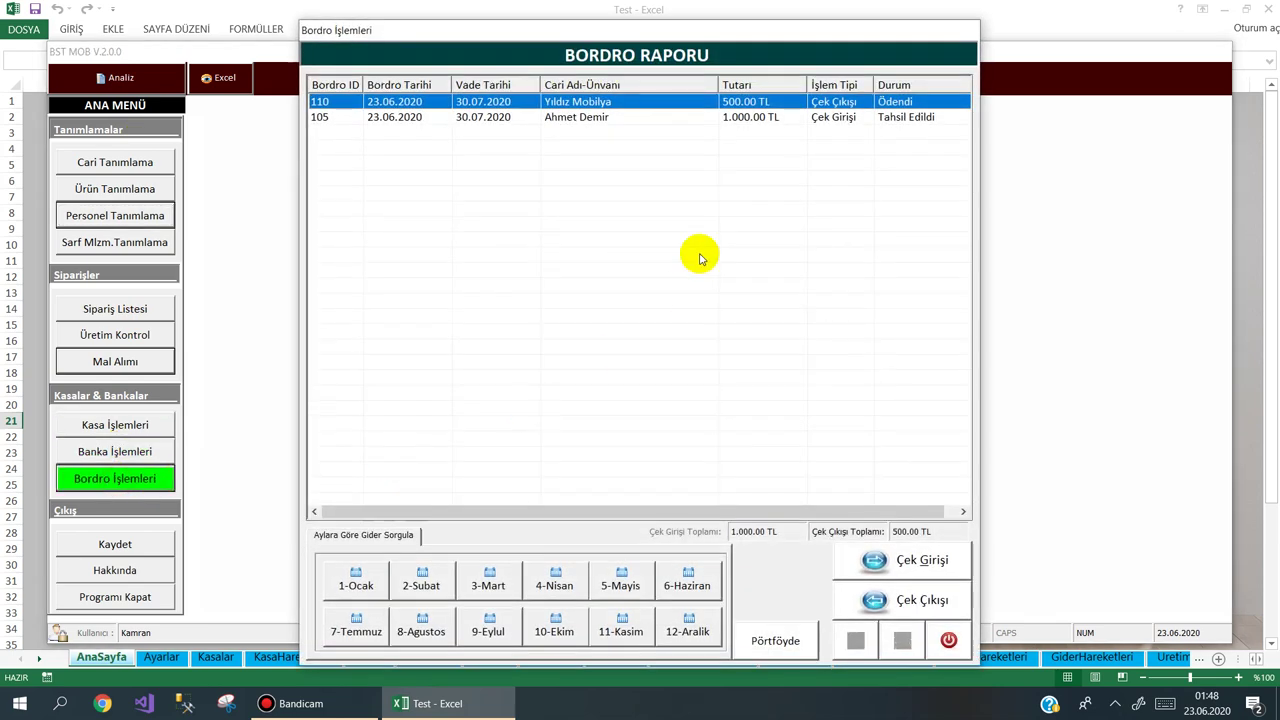
{"action": "left_click", "coordinate": [779, 105]}
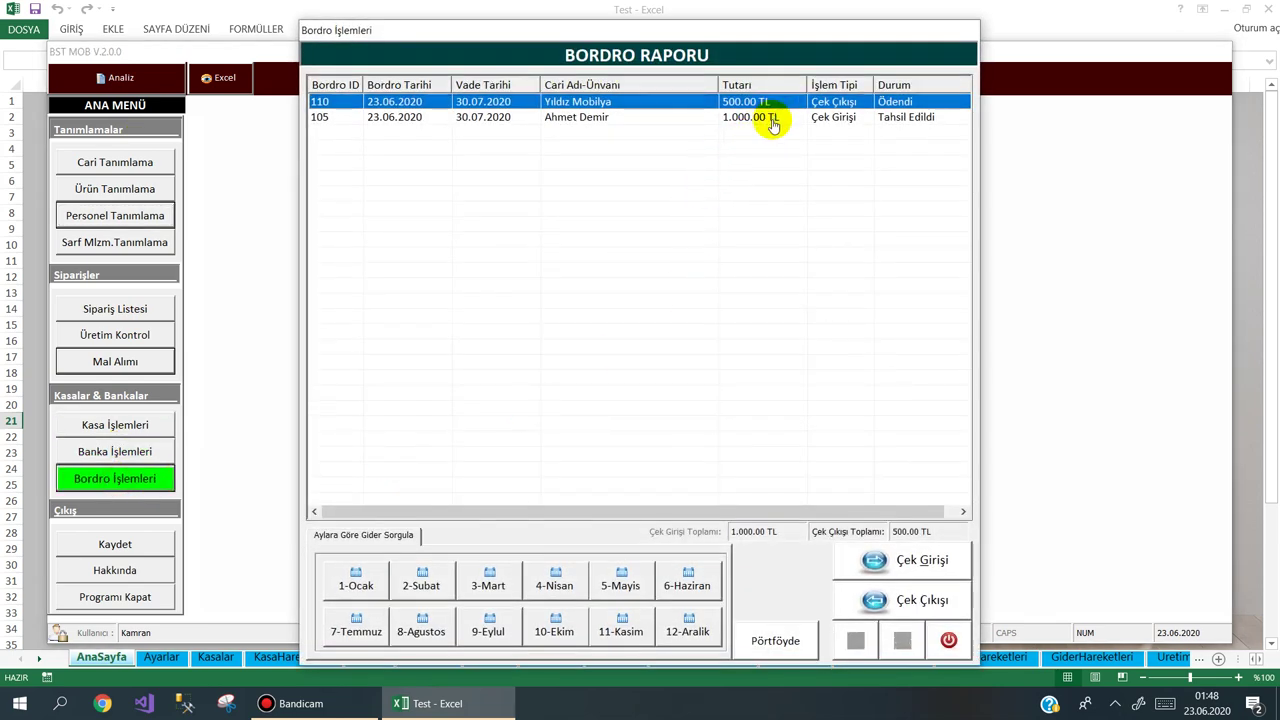
{"action": "left_click", "coordinate": [767, 118]}
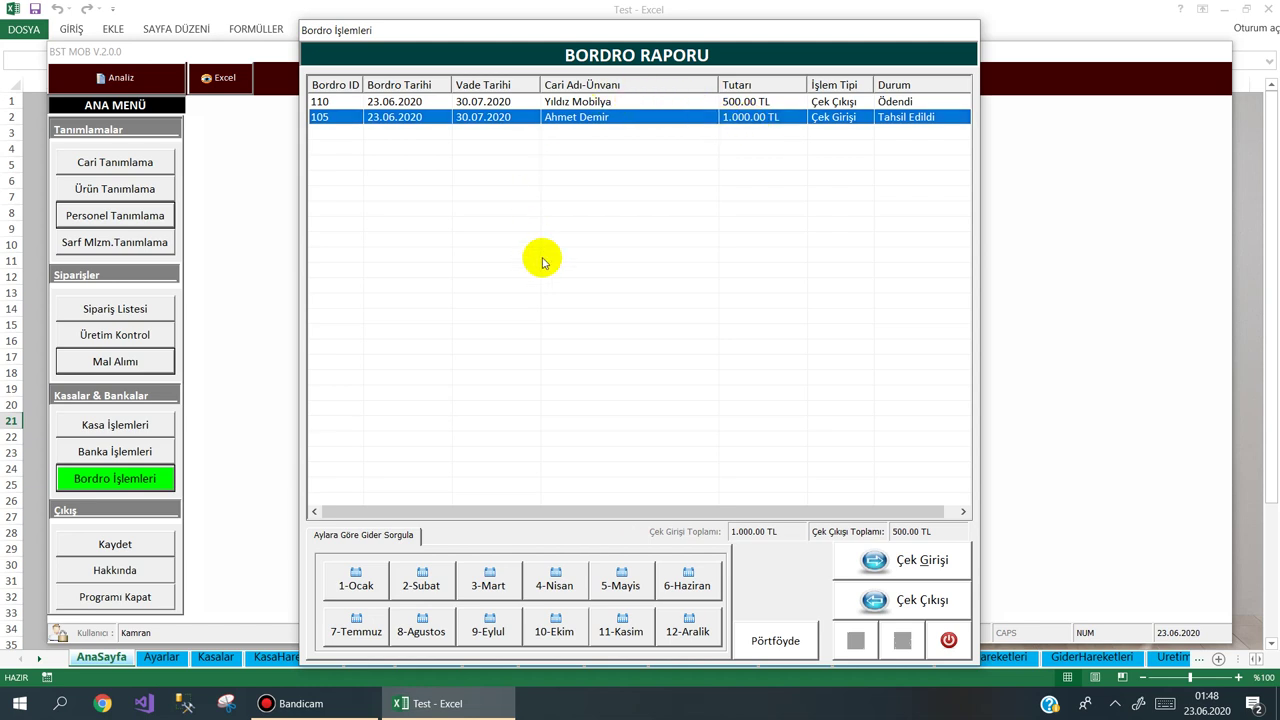
{"action": "left_click", "coordinate": [628, 578]}
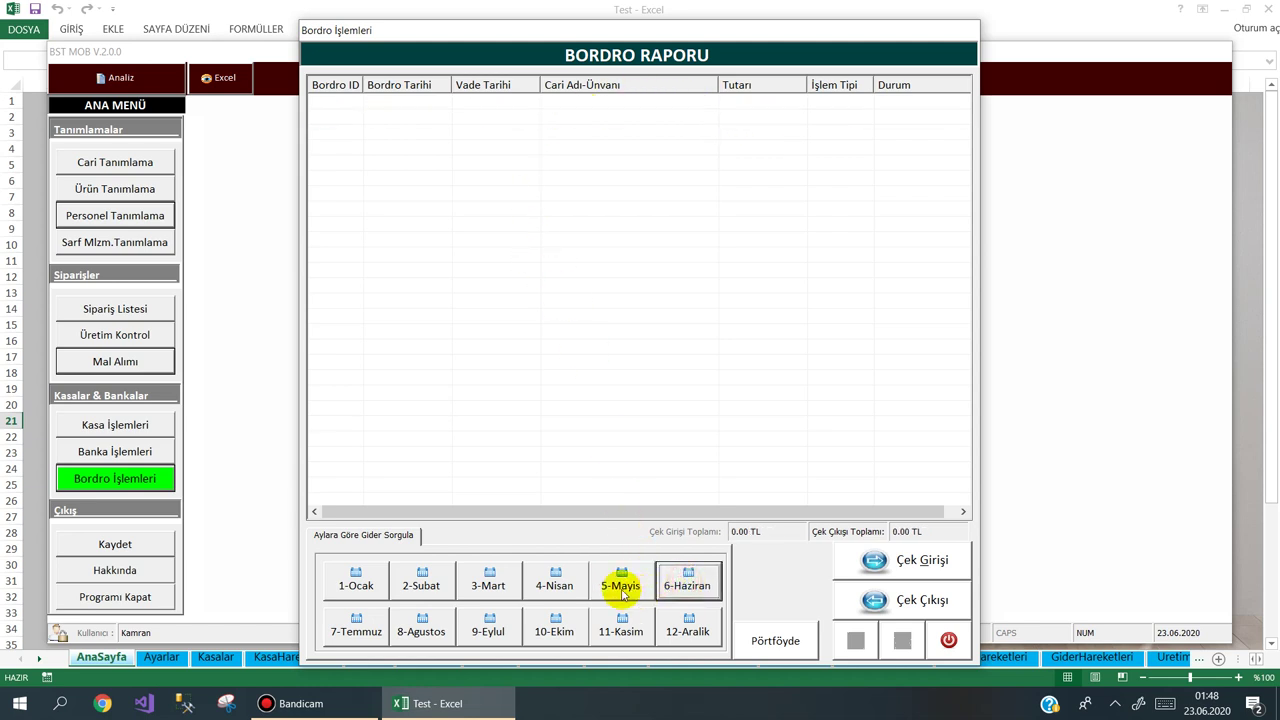
{"action": "left_click", "coordinate": [356, 628]}
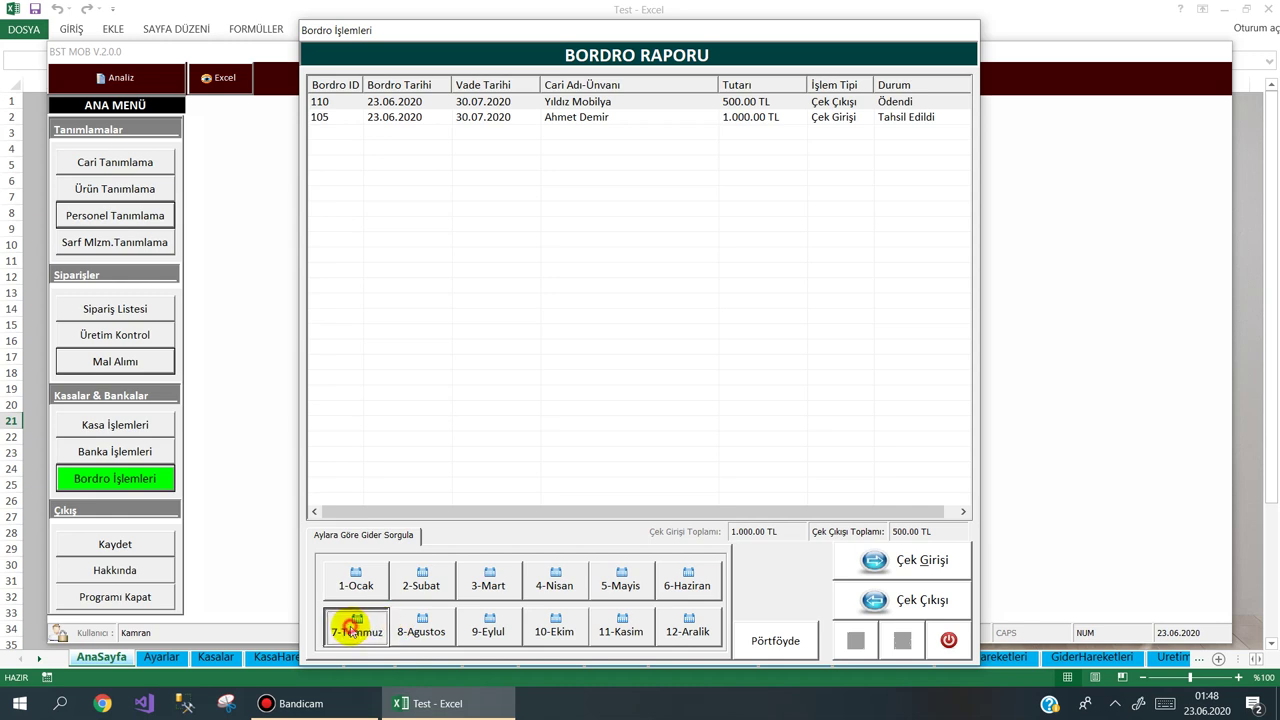
{"action": "left_click", "coordinate": [416, 625]}
{"action": "left_click", "coordinate": [363, 623]}
{"action": "left_click", "coordinate": [478, 630]}
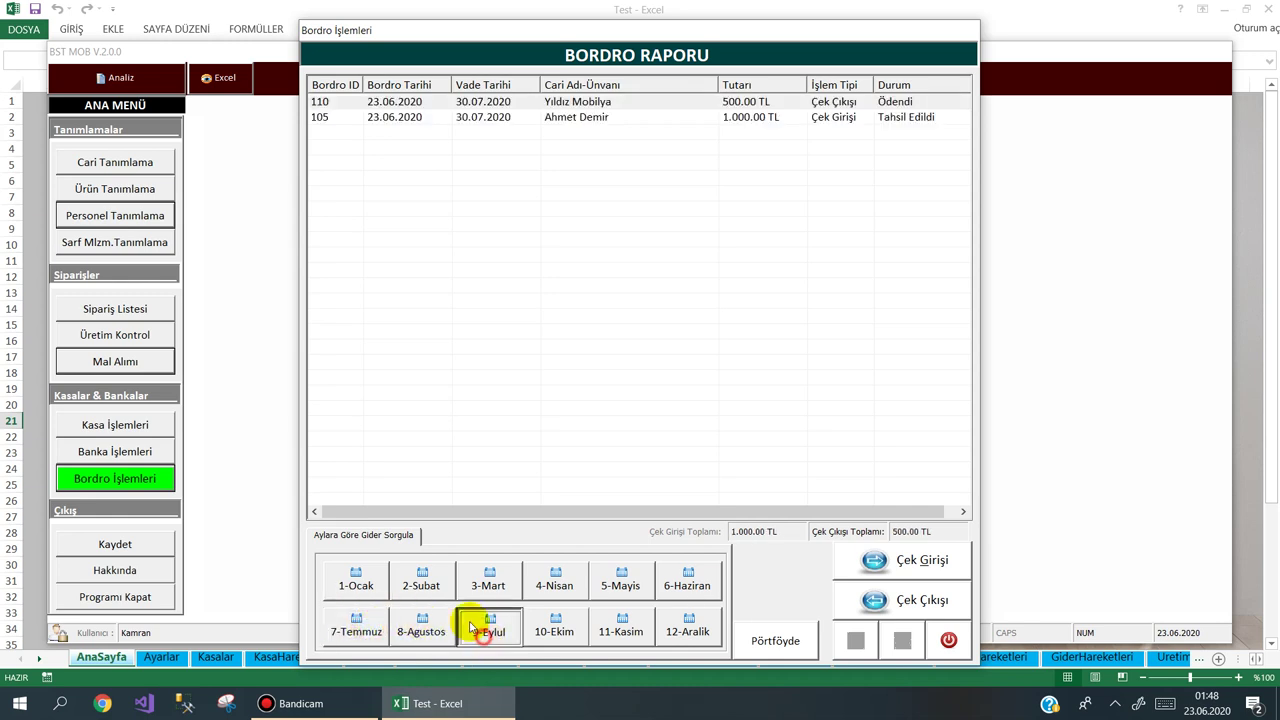
{"action": "key", "text": "Escape"}
Step: Browse the Haziran, Temmuz and Ağustos orders in the order list, ending on June's order 95 (2.500.00 TL)
{"action": "left_click", "coordinate": [123, 316]}
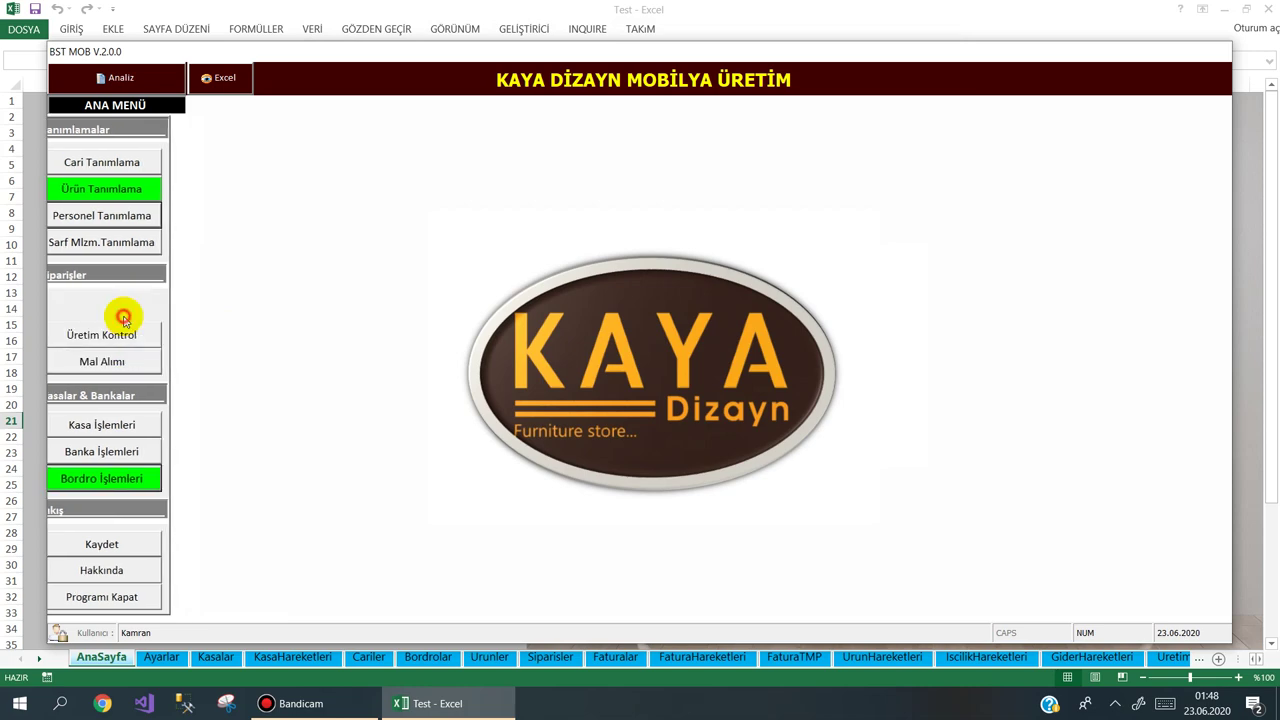
{"action": "left_click", "coordinate": [128, 335]}
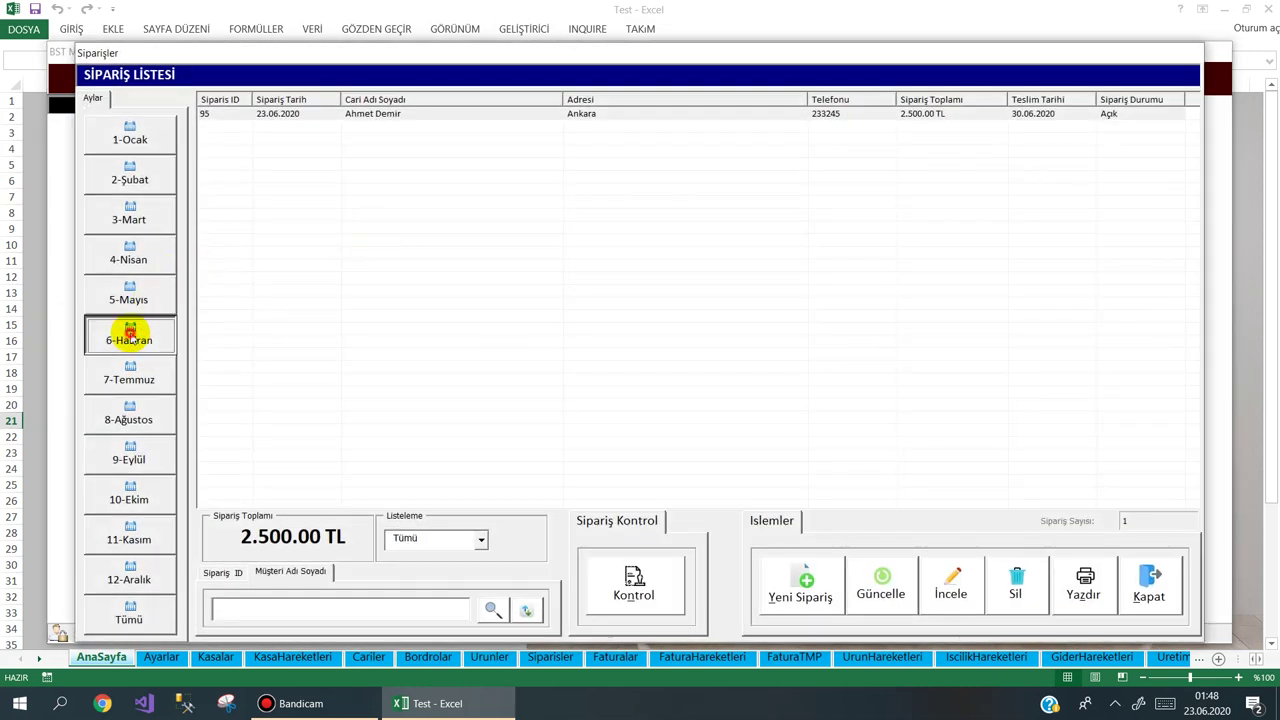
{"action": "left_click", "coordinate": [140, 388]}
{"action": "left_click", "coordinate": [128, 417]}
{"action": "left_click", "coordinate": [128, 336]}
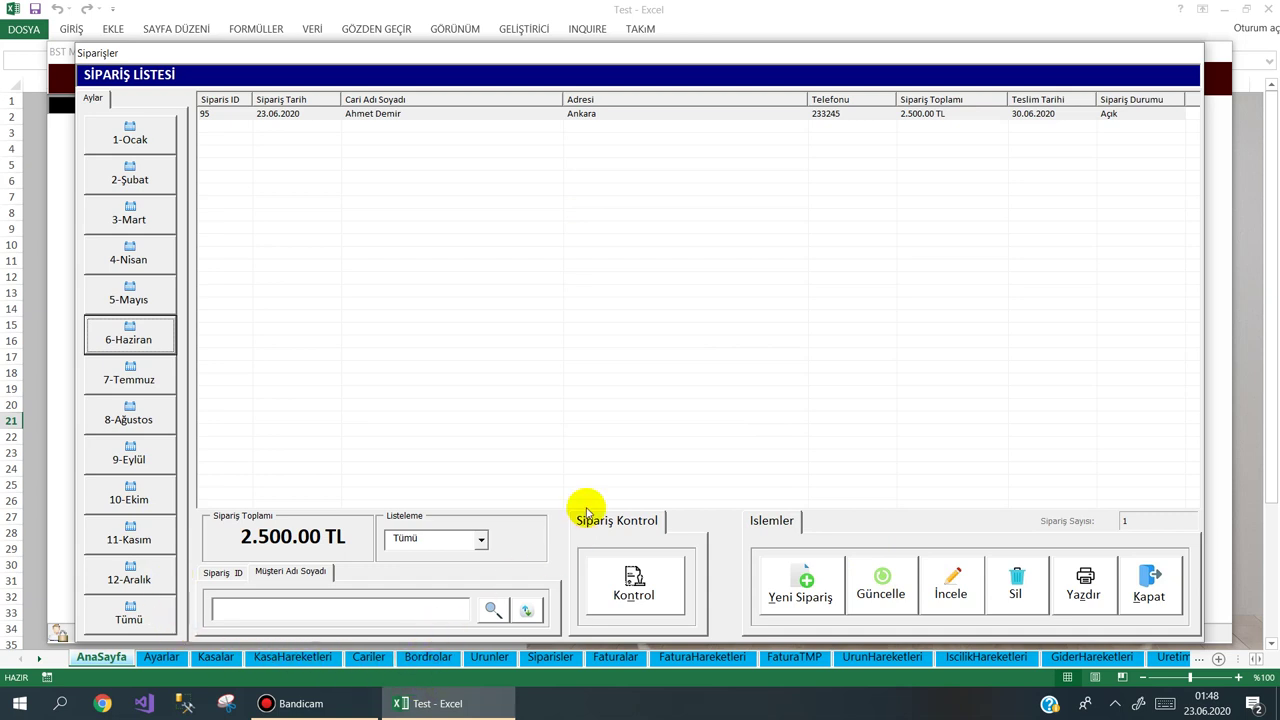
Step: Bring the Bandicam recorder window, with its one recorded mp4 file, over the Excel order list
{"action": "left_click", "coordinate": [272, 703]}
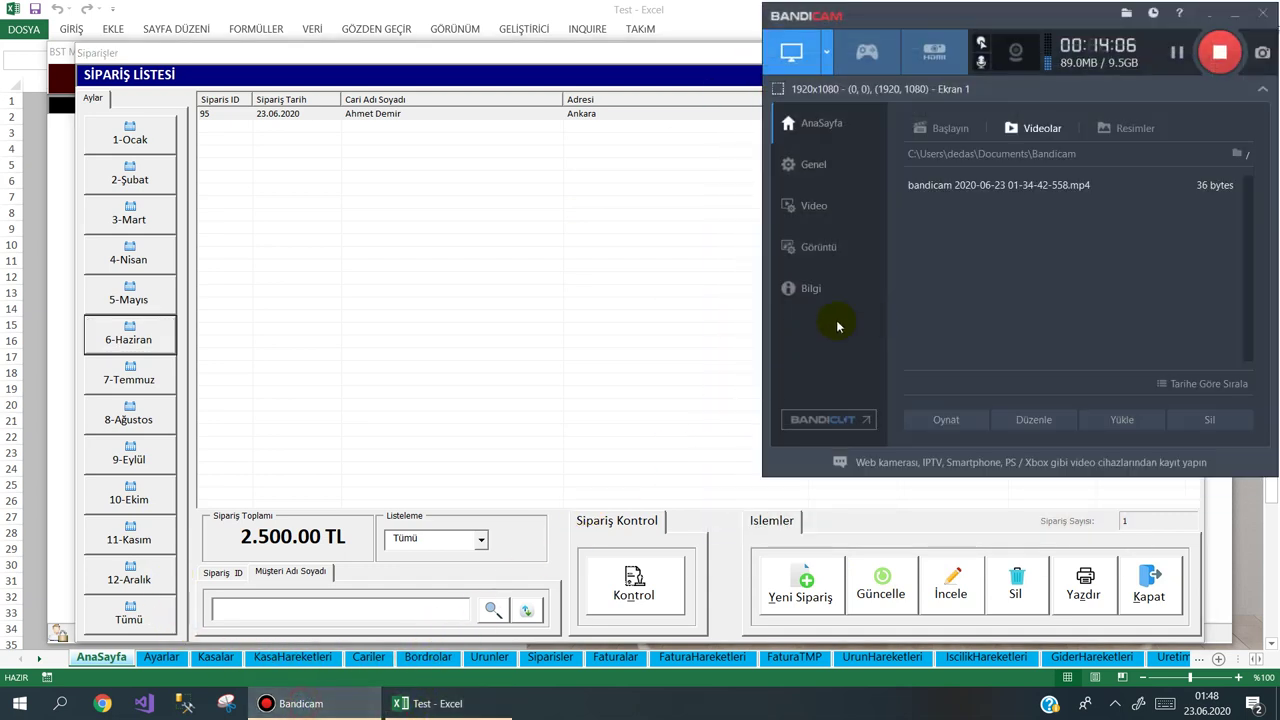